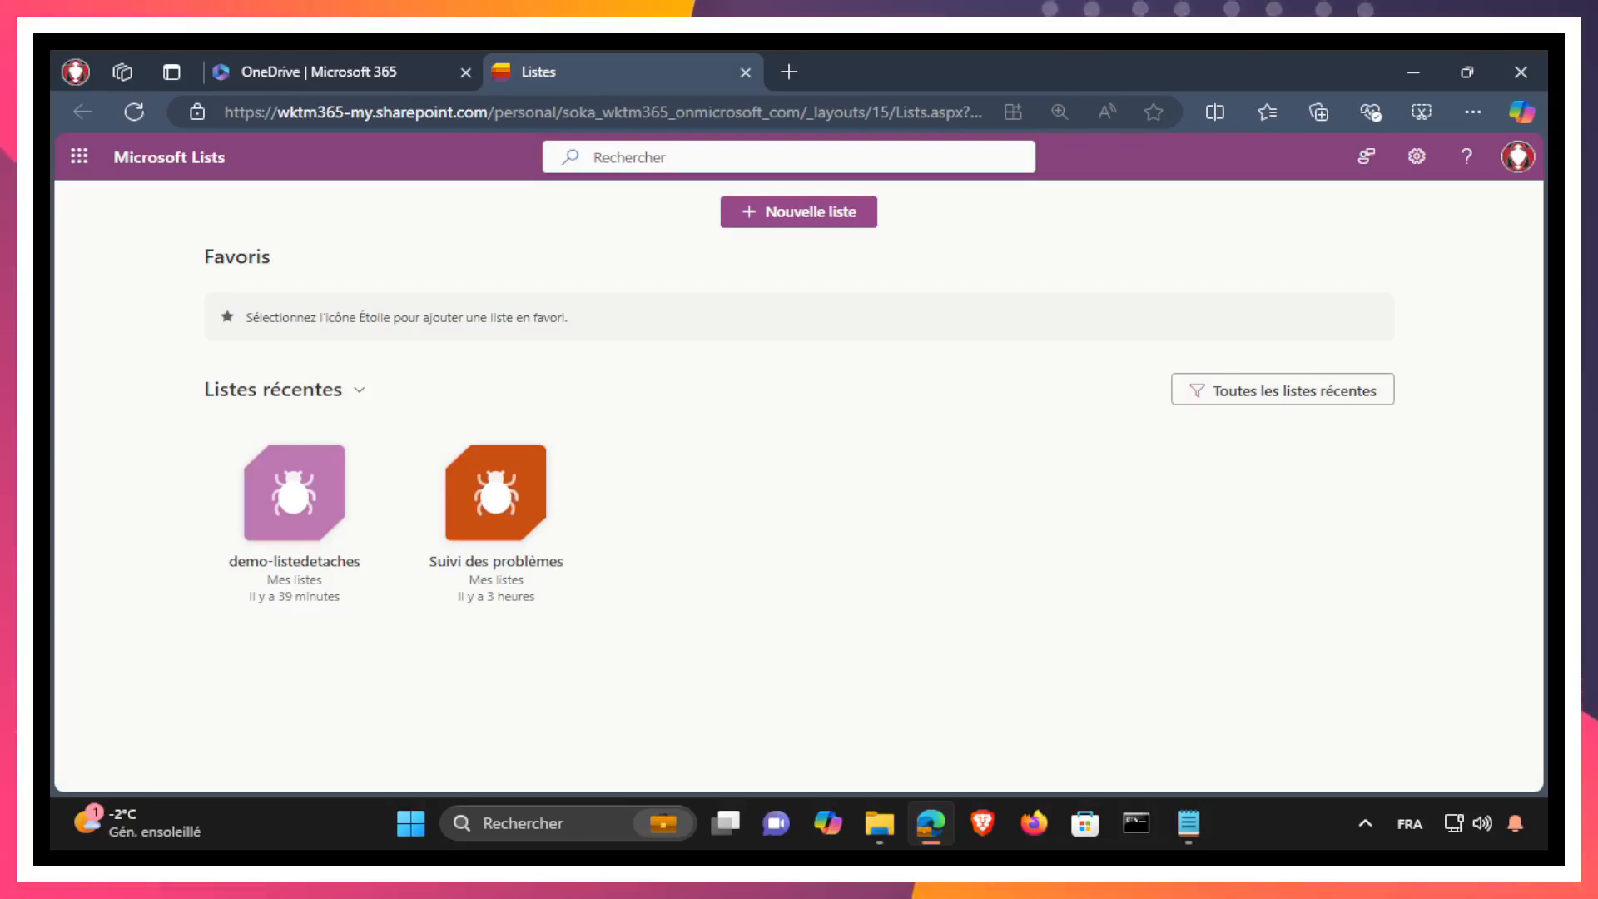
# Step: Review the options for creating a new list and look over the source text of demo-listedetaches.csv in Notepad
pyautogui.click(818, 215)
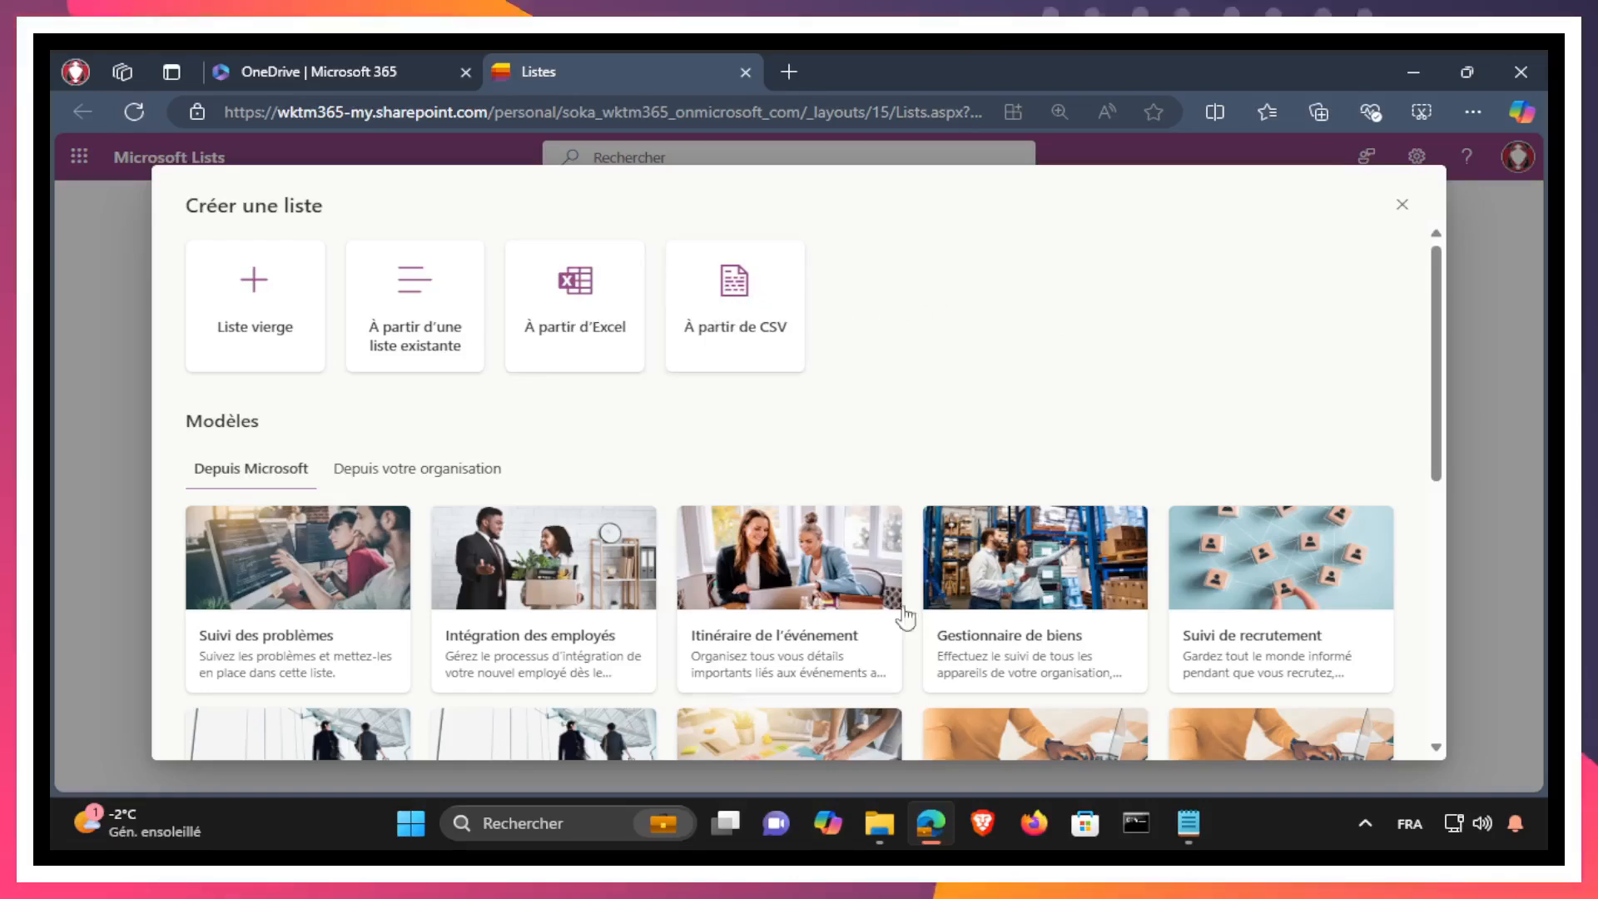
pyautogui.click(1186, 822)
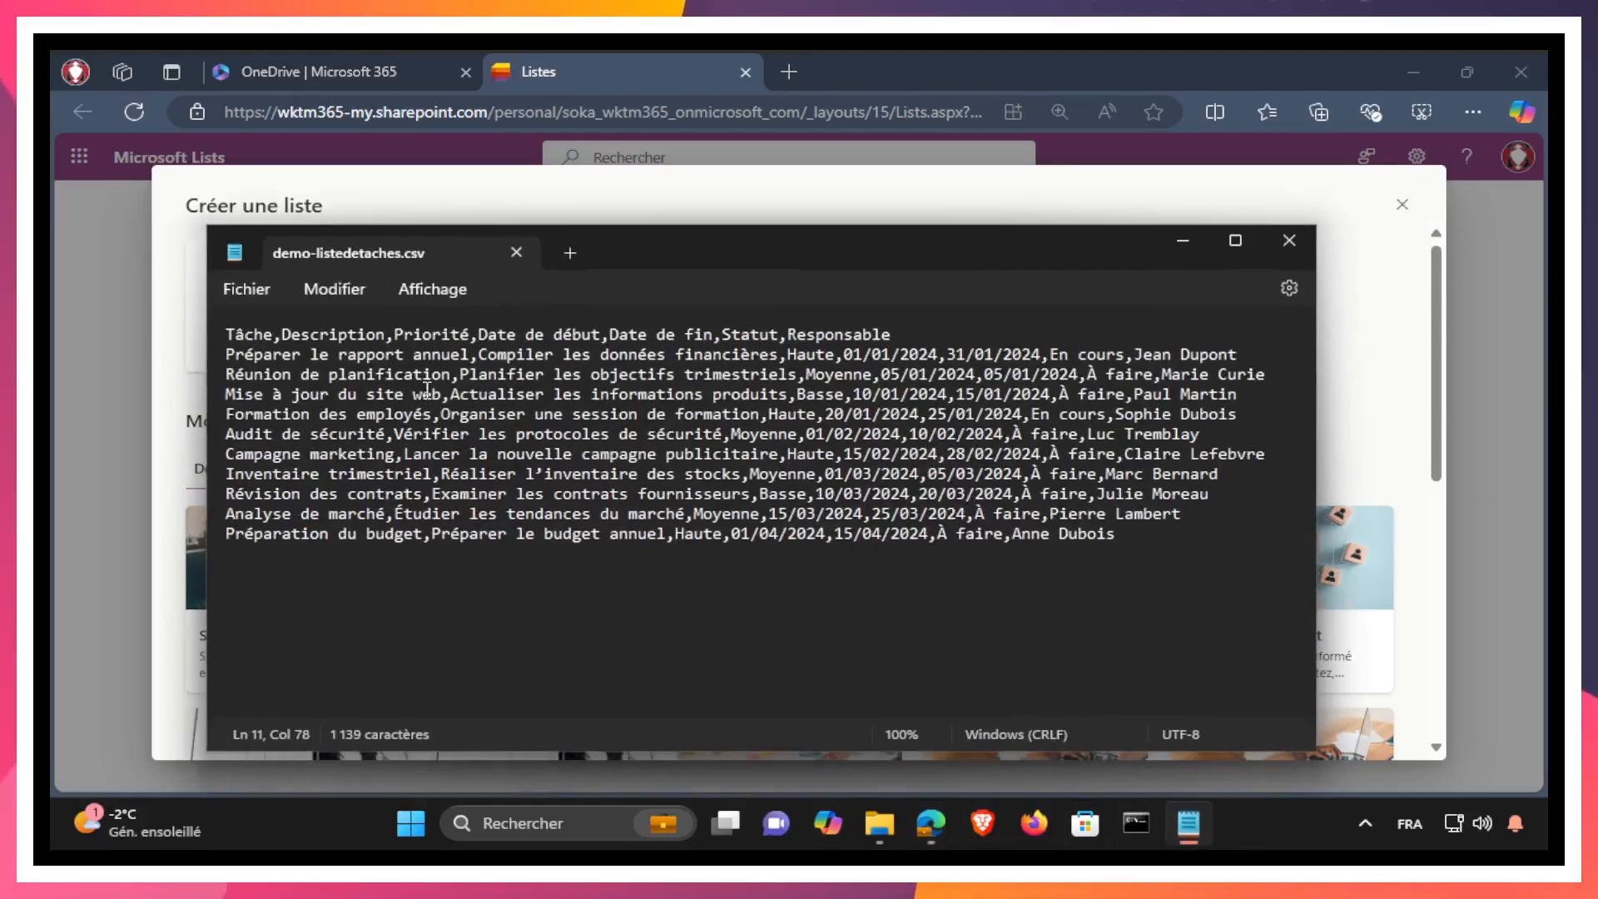
pyautogui.click(1180, 243)
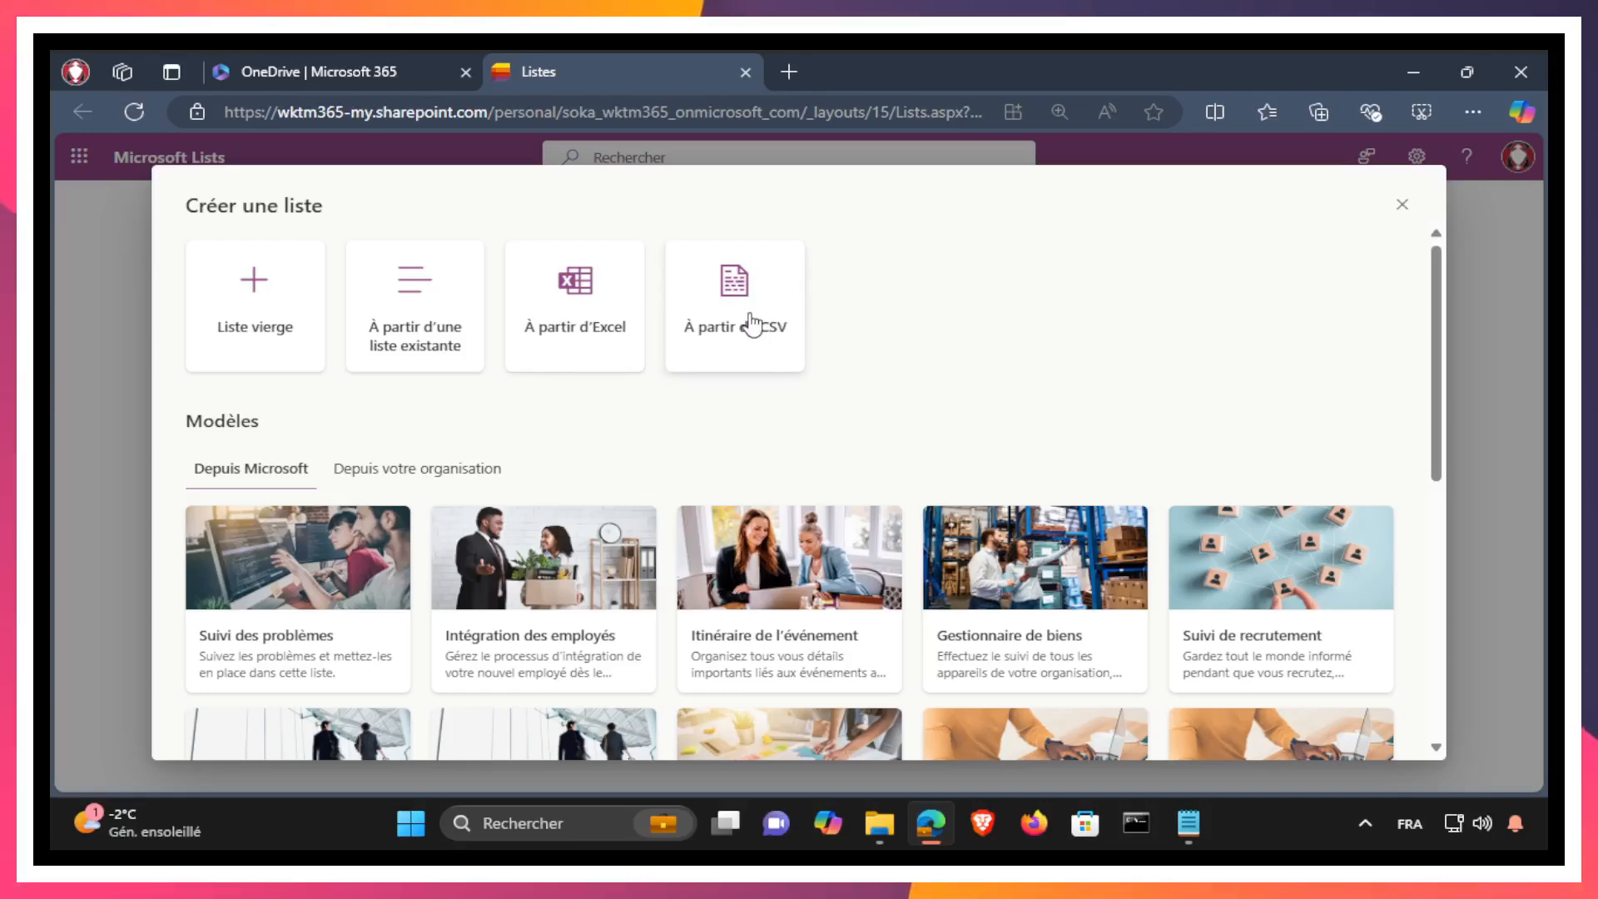
pyautogui.click(1186, 834)
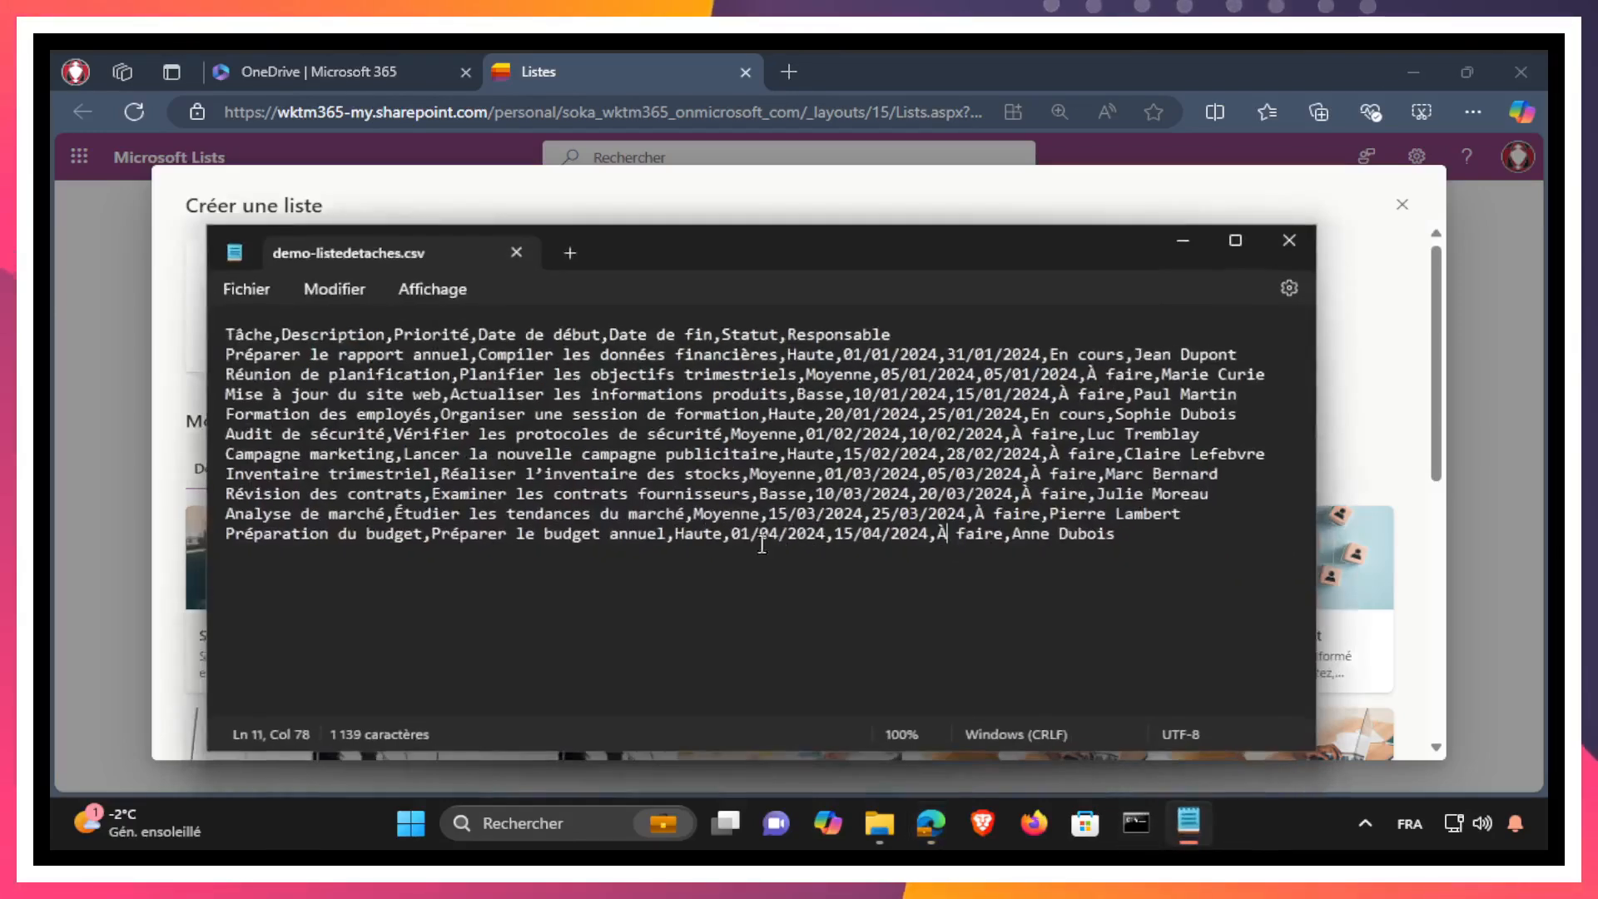
pyautogui.click(1182, 242)
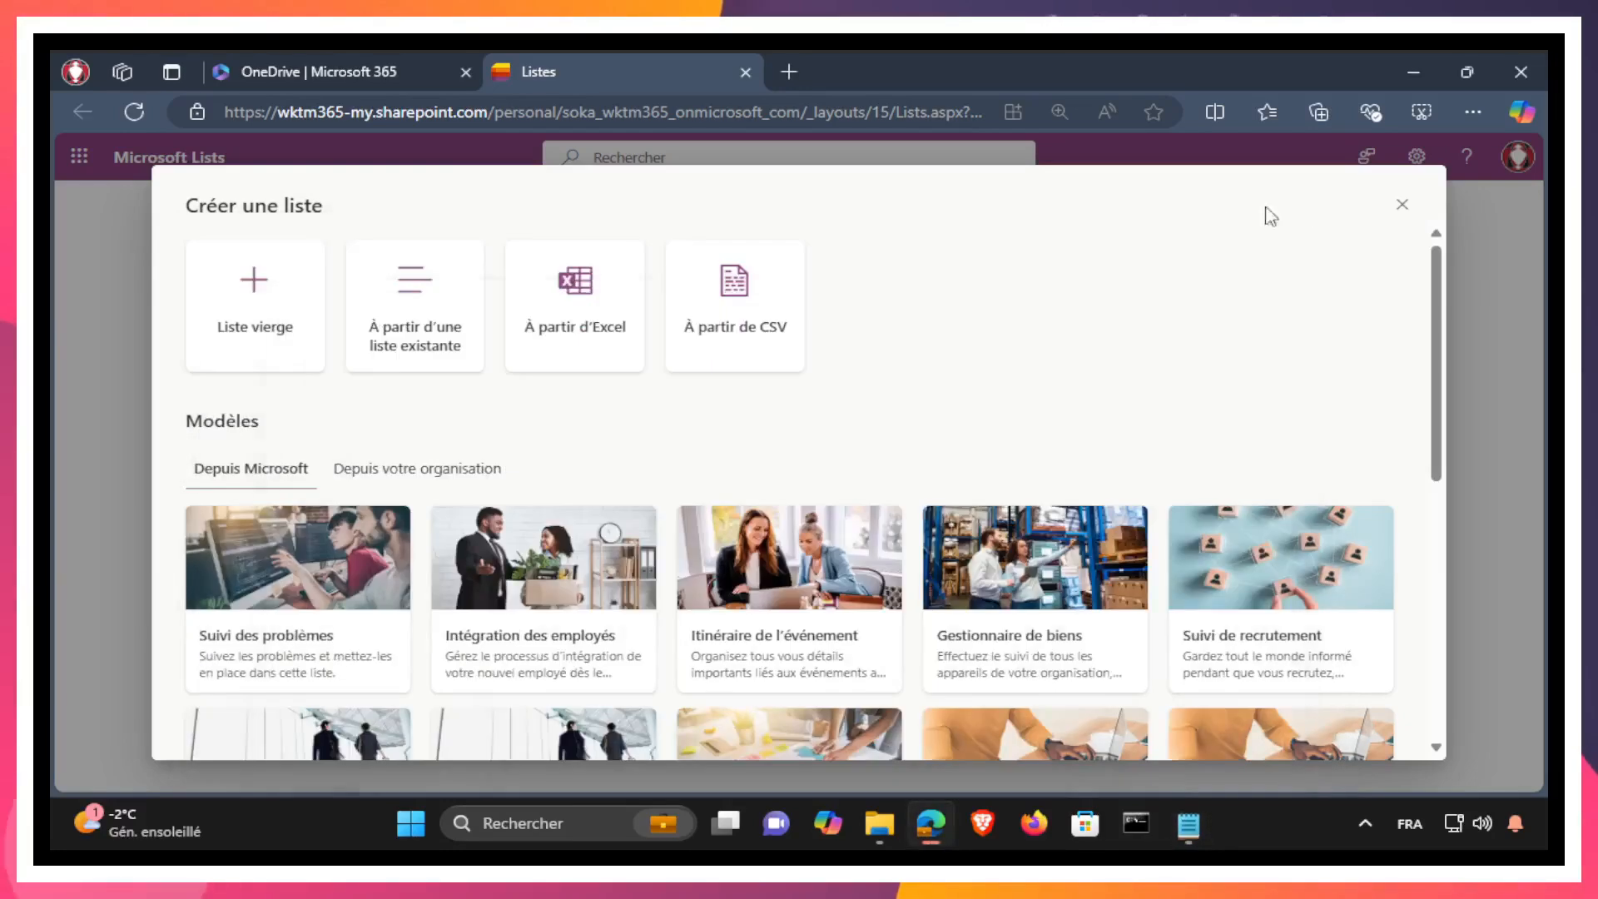
pyautogui.click(1402, 206)
# Step: Switch to OneDrive and open demo-excel.xlsx from the tut/lists/vrk folder in the browser
pyautogui.click(376, 71)
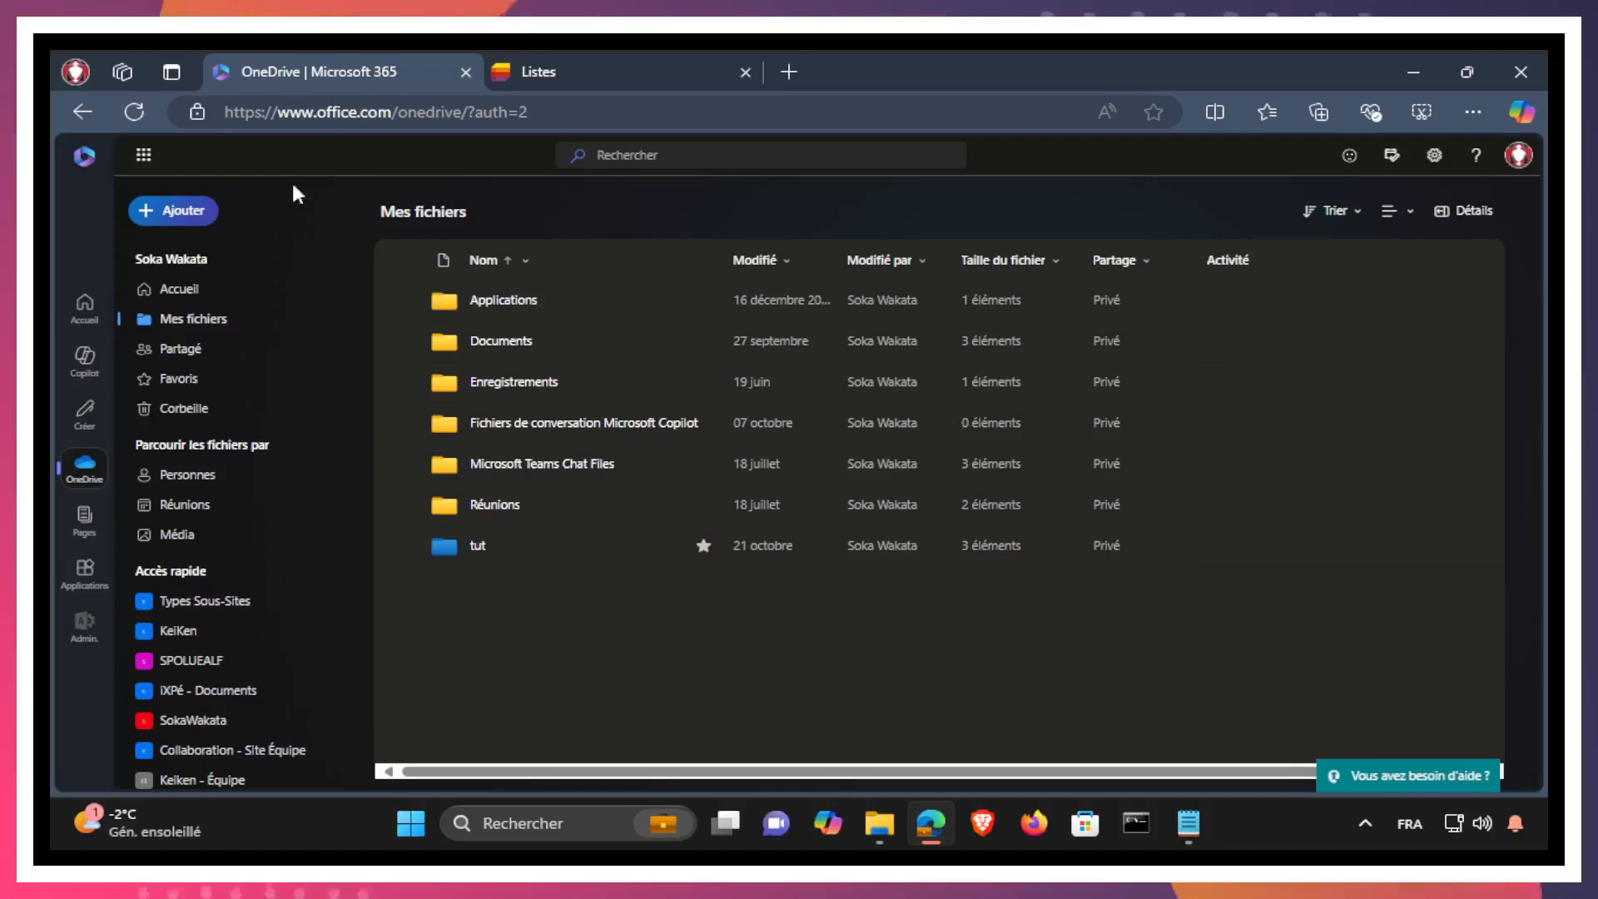
pyautogui.click(477, 547)
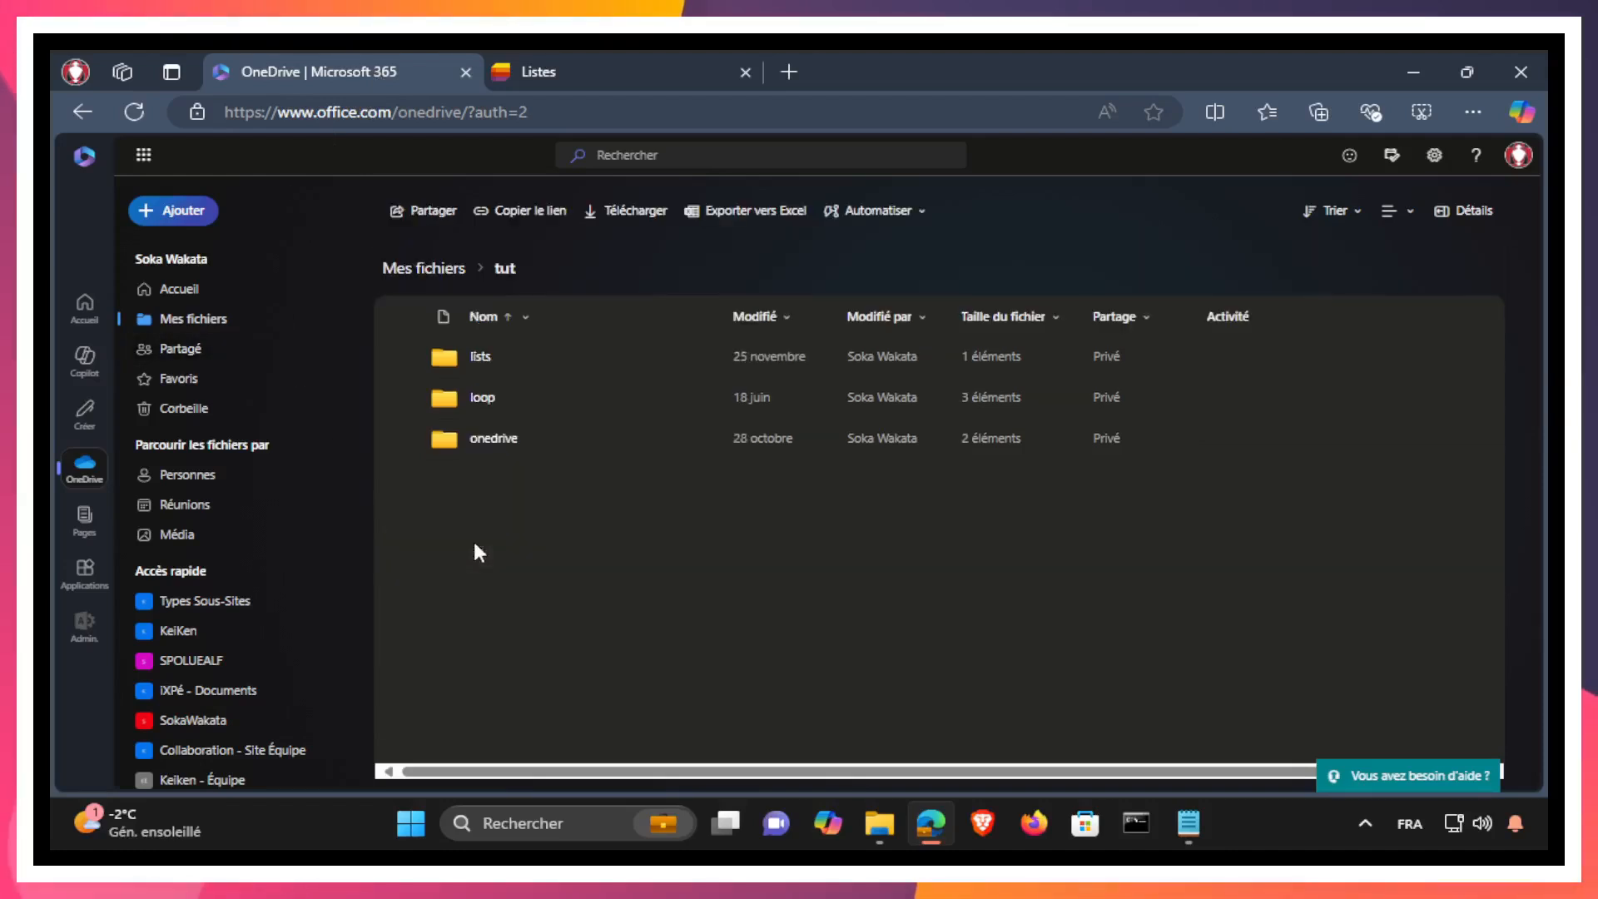
pyautogui.click(482, 358)
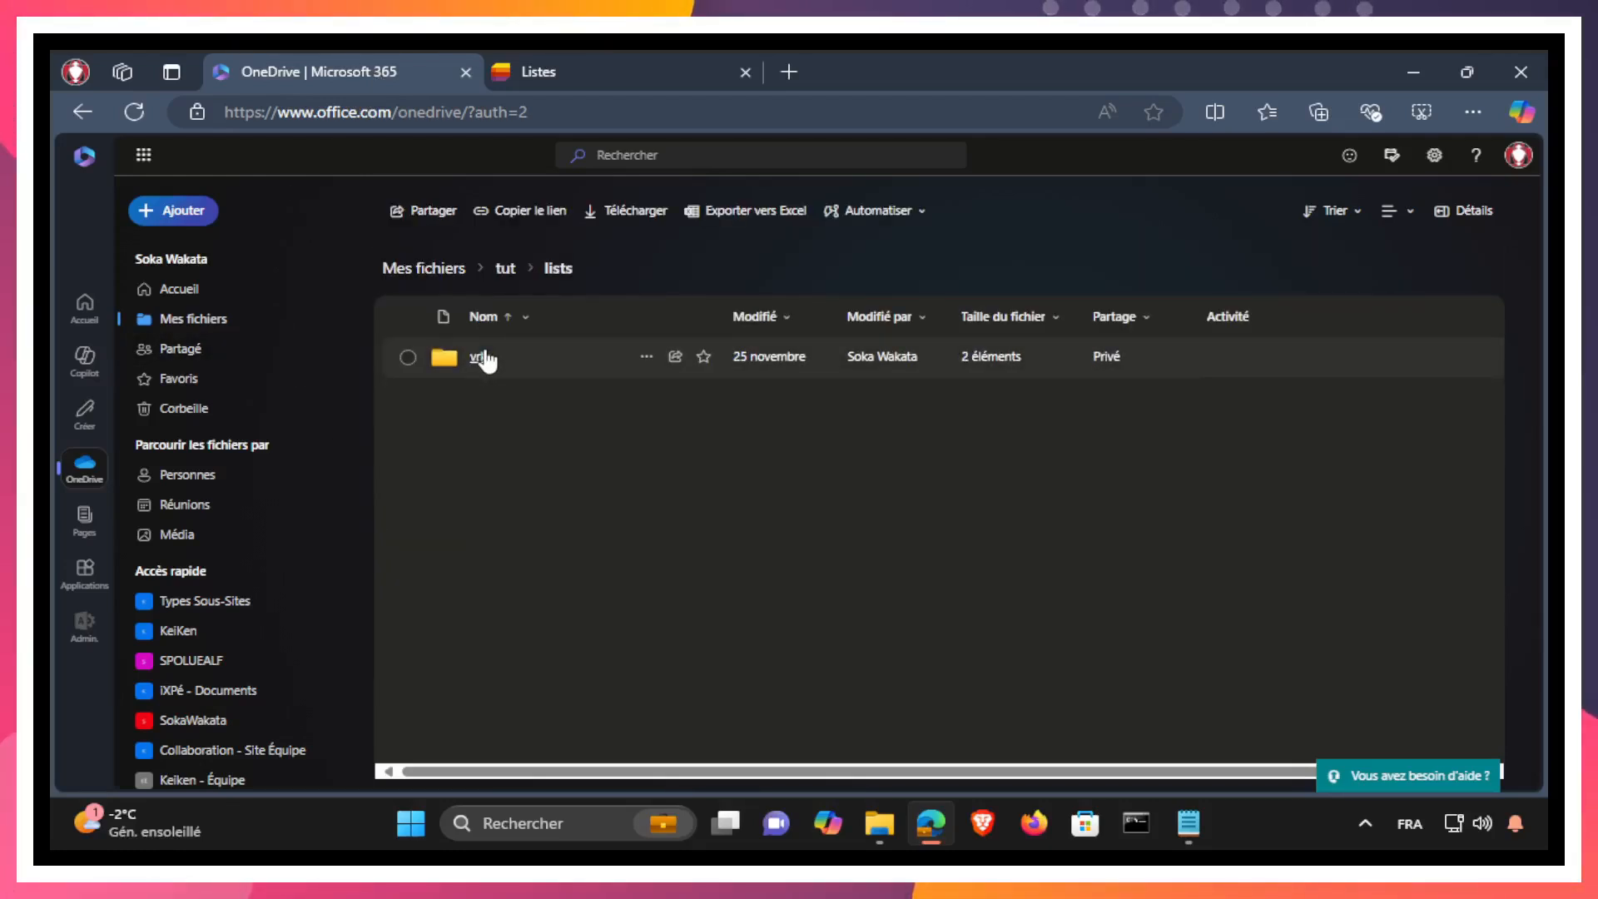
pyautogui.click(482, 358)
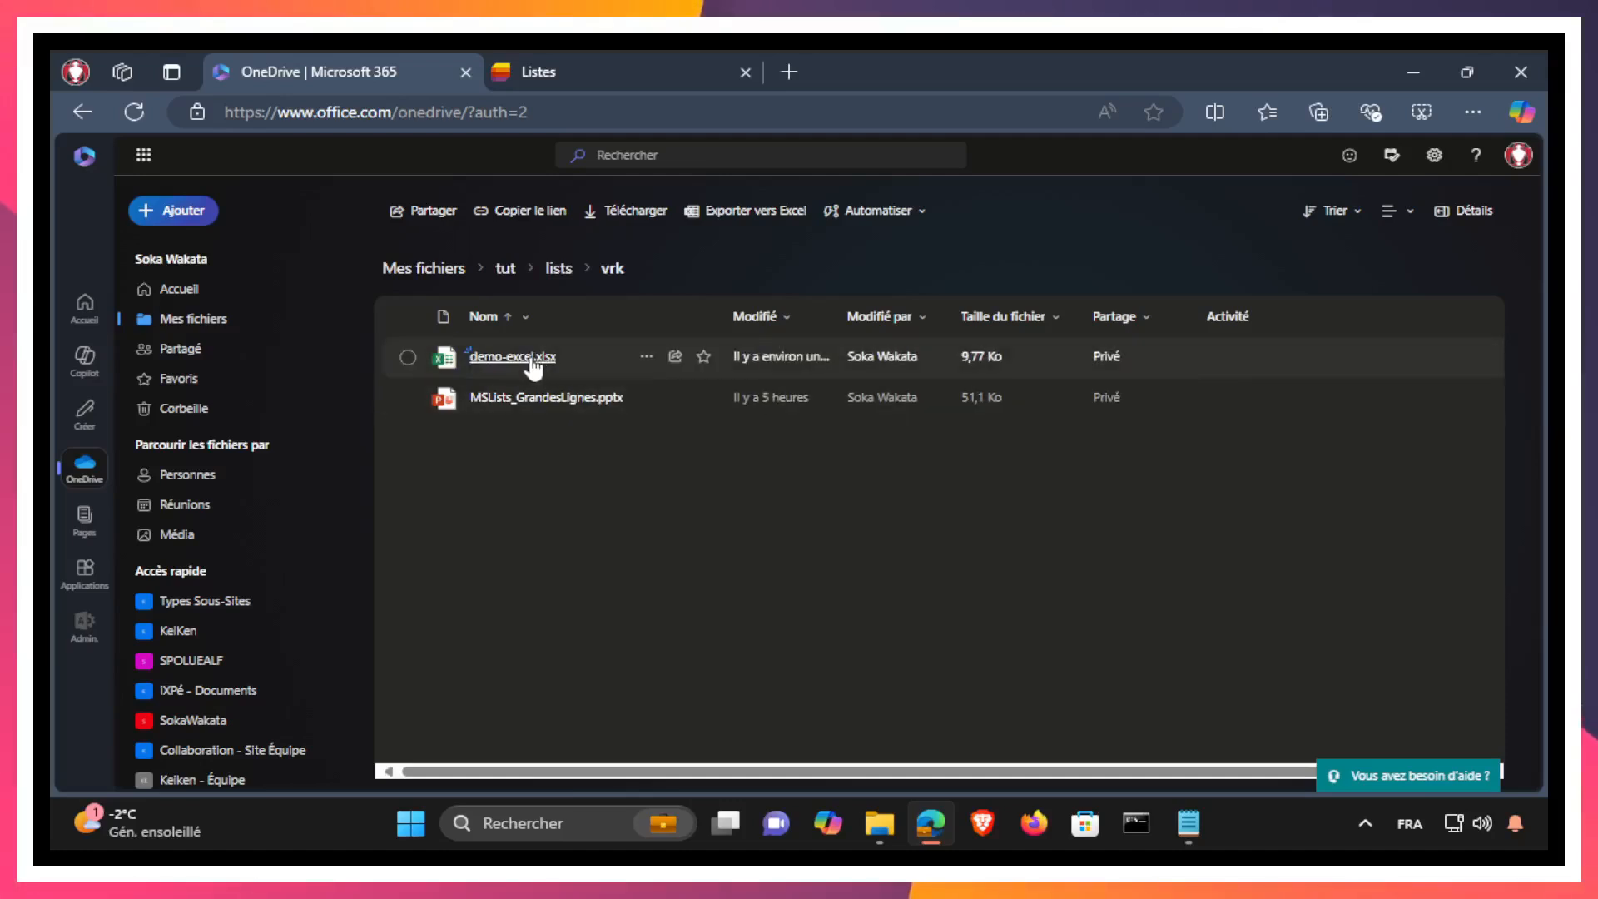
pyautogui.click(647, 358)
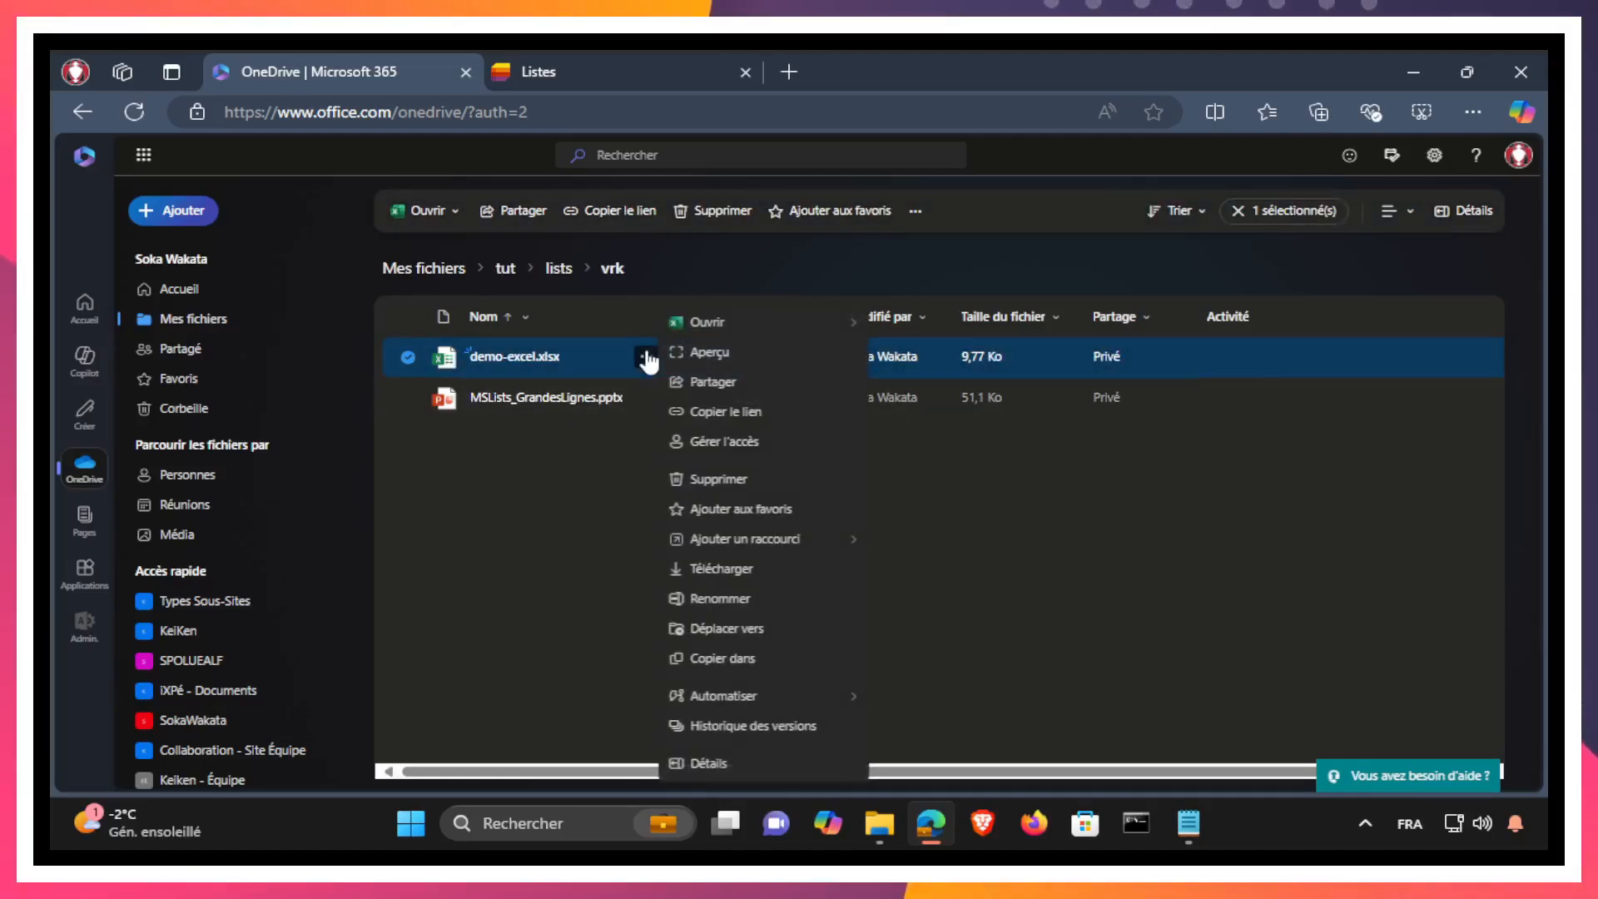
pyautogui.moveTo(722, 337)
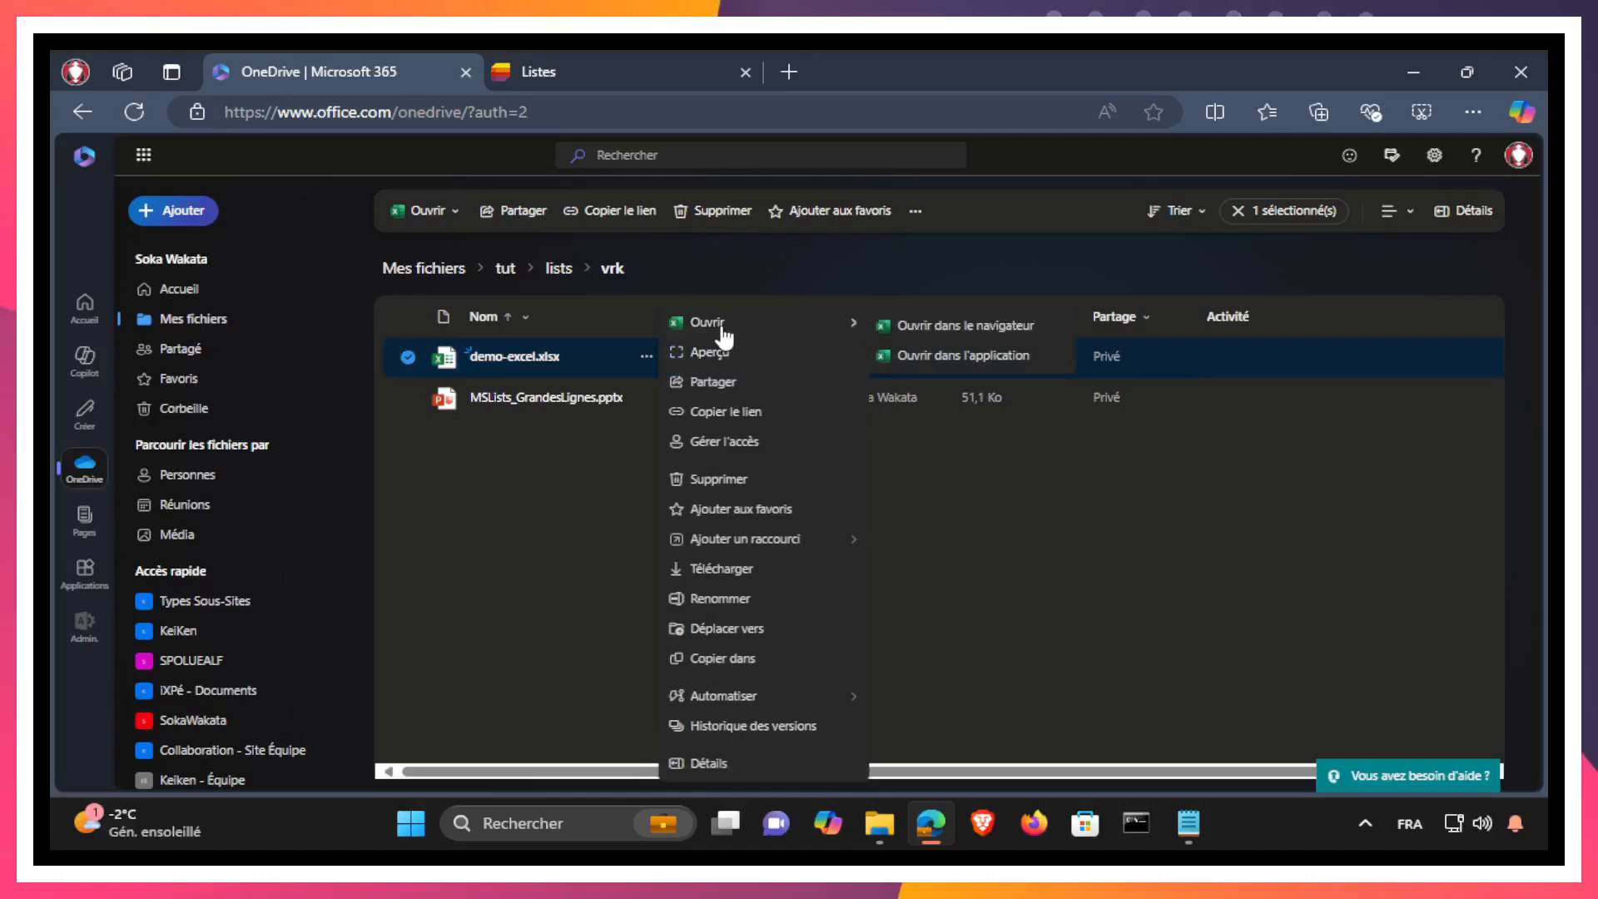
pyautogui.click(988, 330)
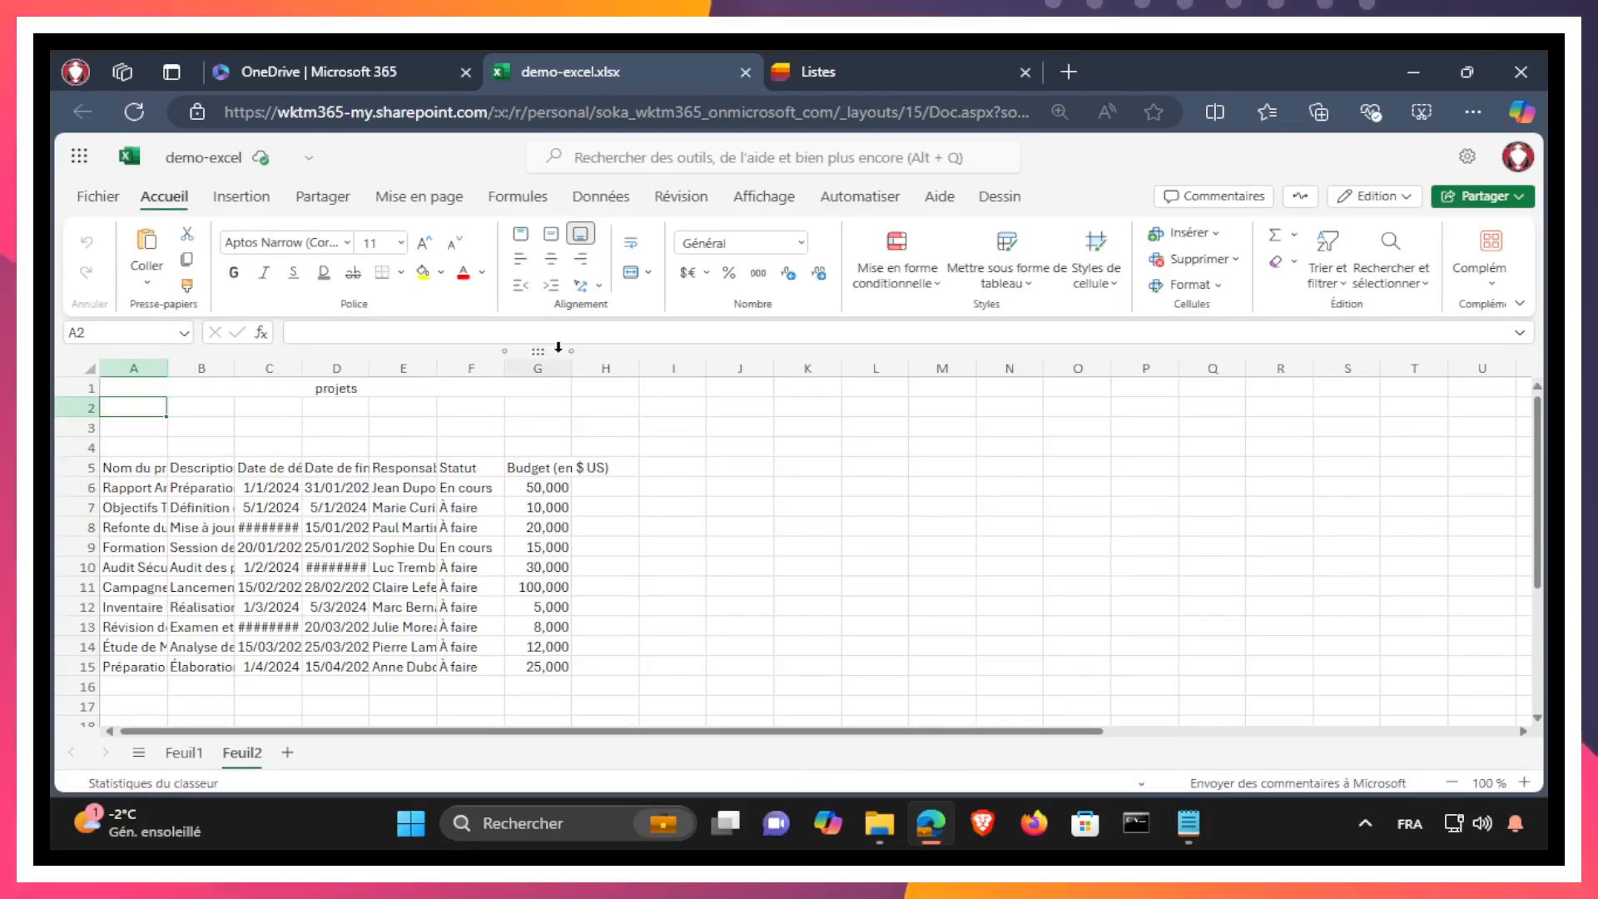
# Step: Examine the header and comma-separated task rows of demo-listedetaches.csv in Notepad
pyautogui.click(1188, 823)
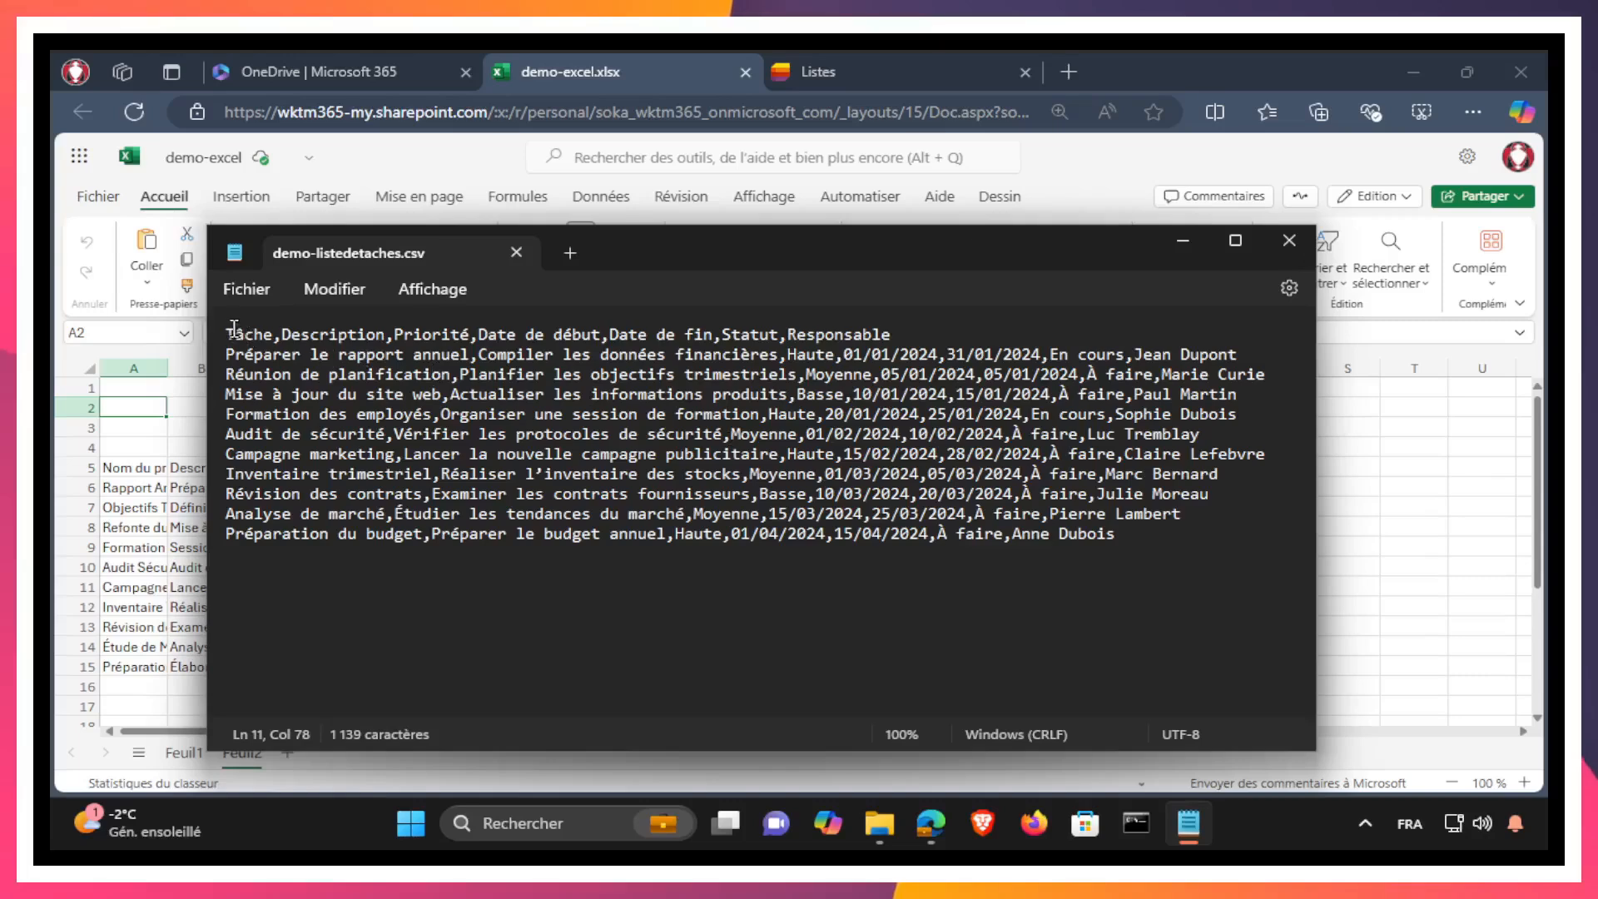
pyautogui.moveTo(221, 333); pyautogui.dragTo(1125, 531)
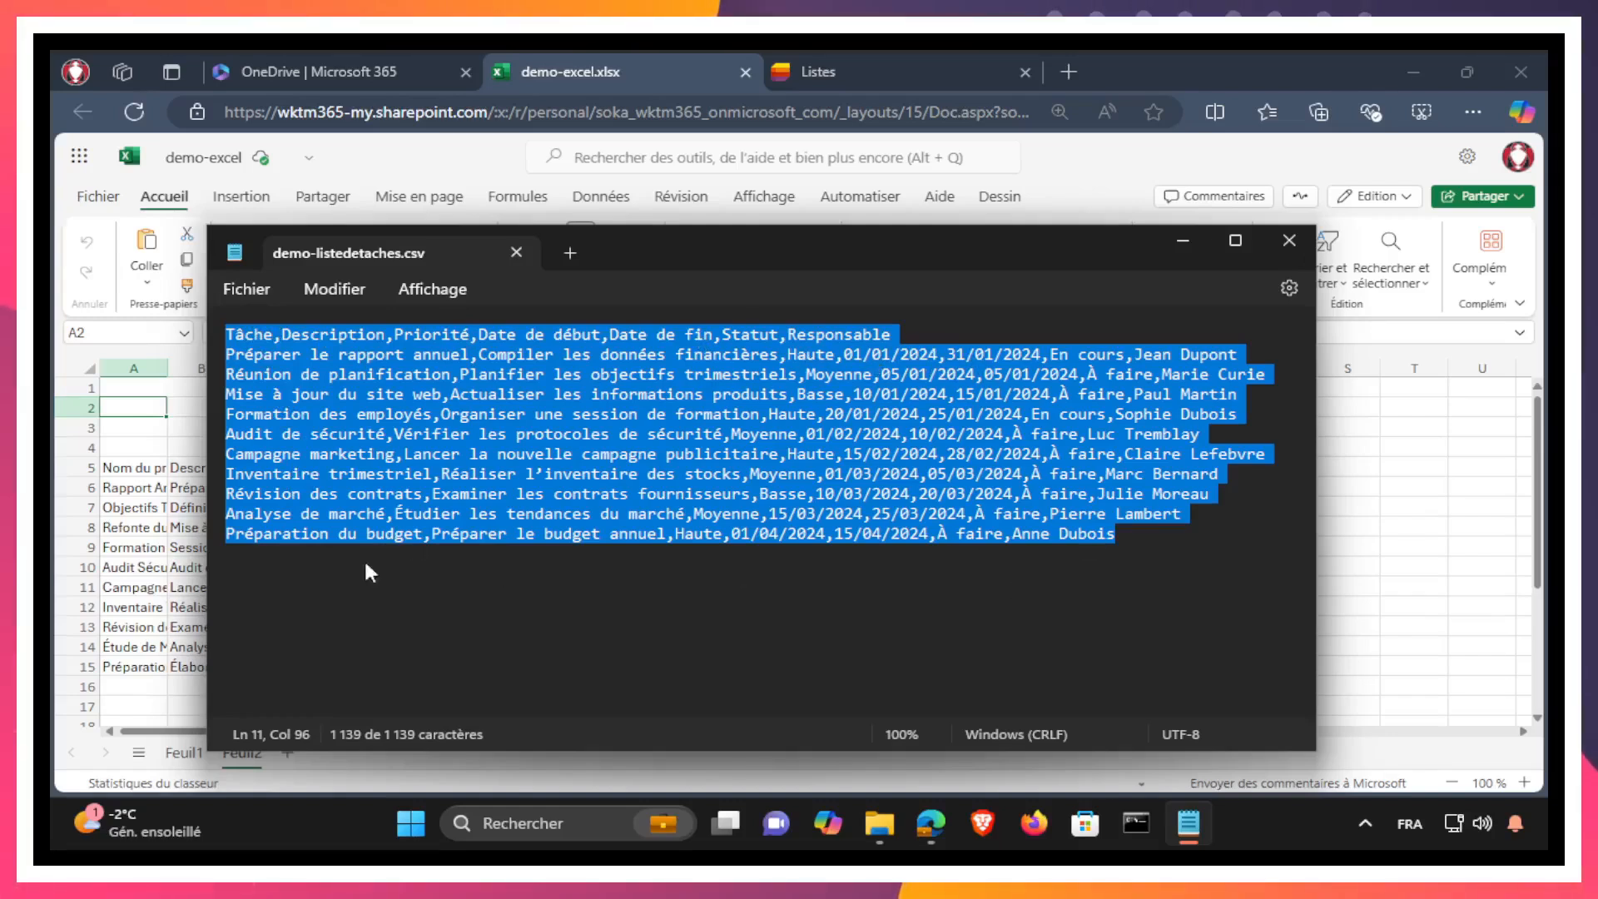
pyautogui.click(1182, 243)
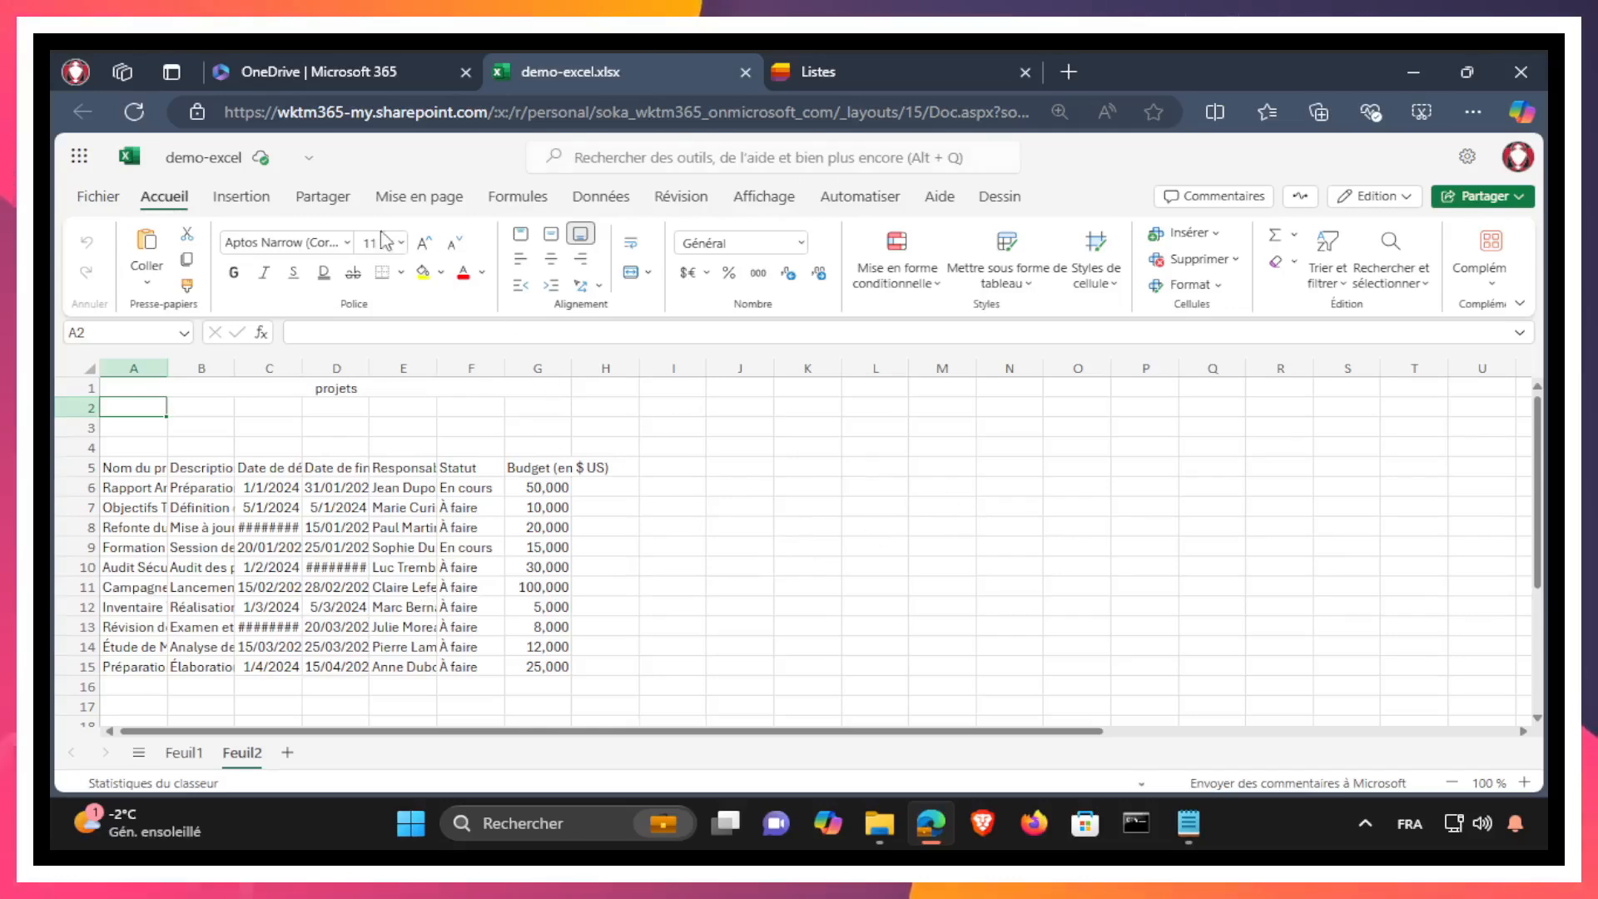
# Step: Examine the taches and consultants data ranges on sheet Feuil1 of the workbook
pyautogui.click(231, 759)
pyautogui.click(188, 759)
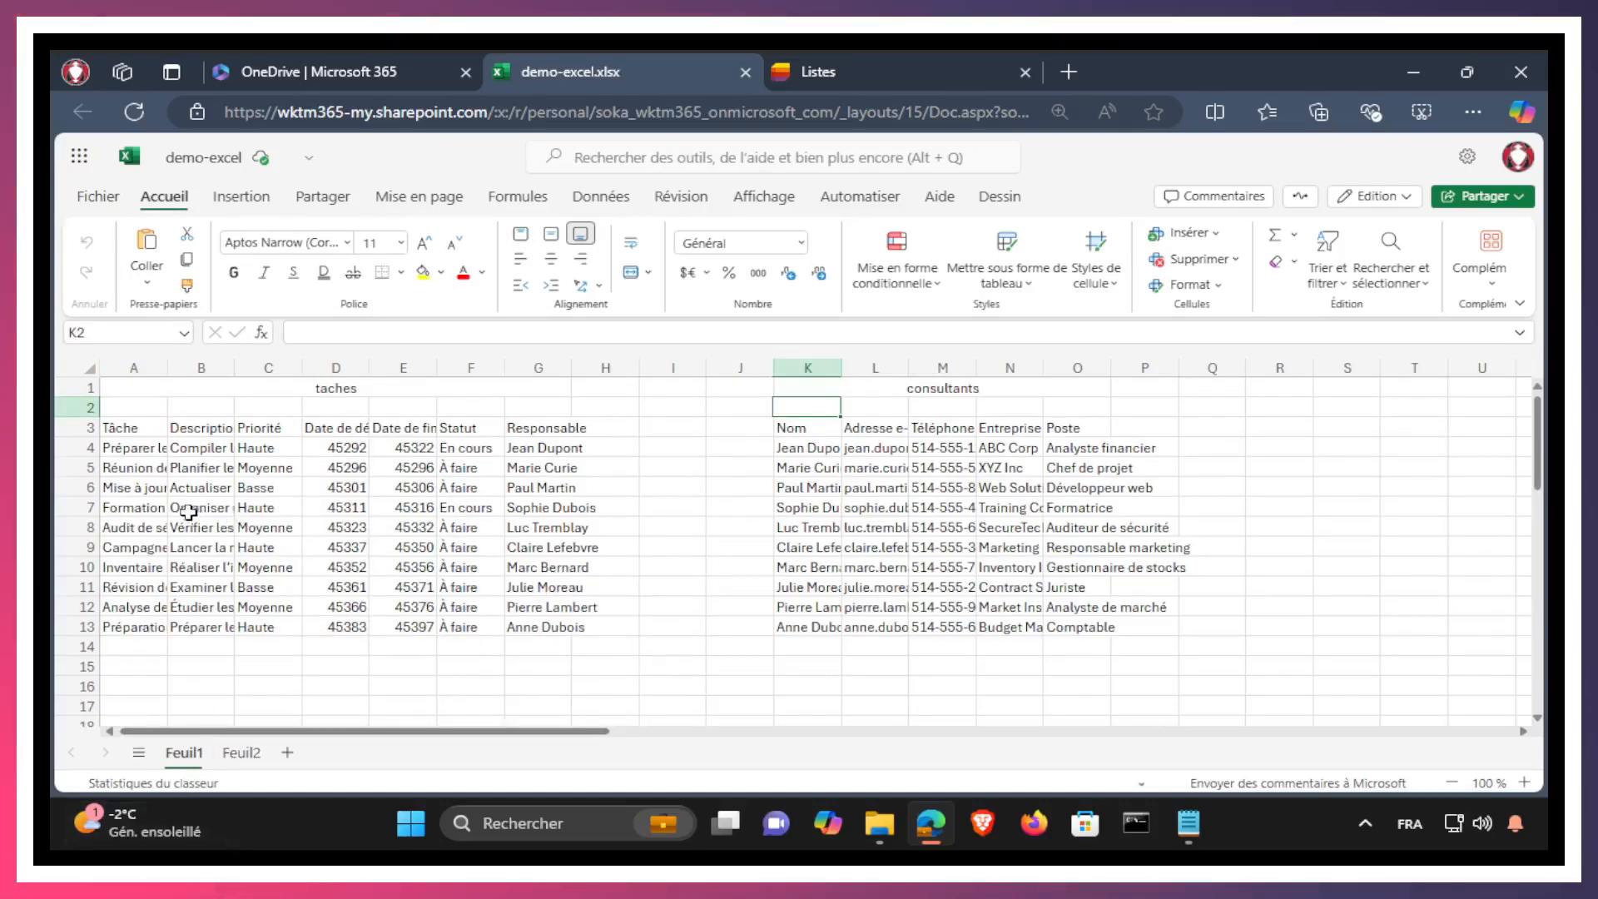
pyautogui.moveTo(117, 427); pyautogui.dragTo(540, 629)
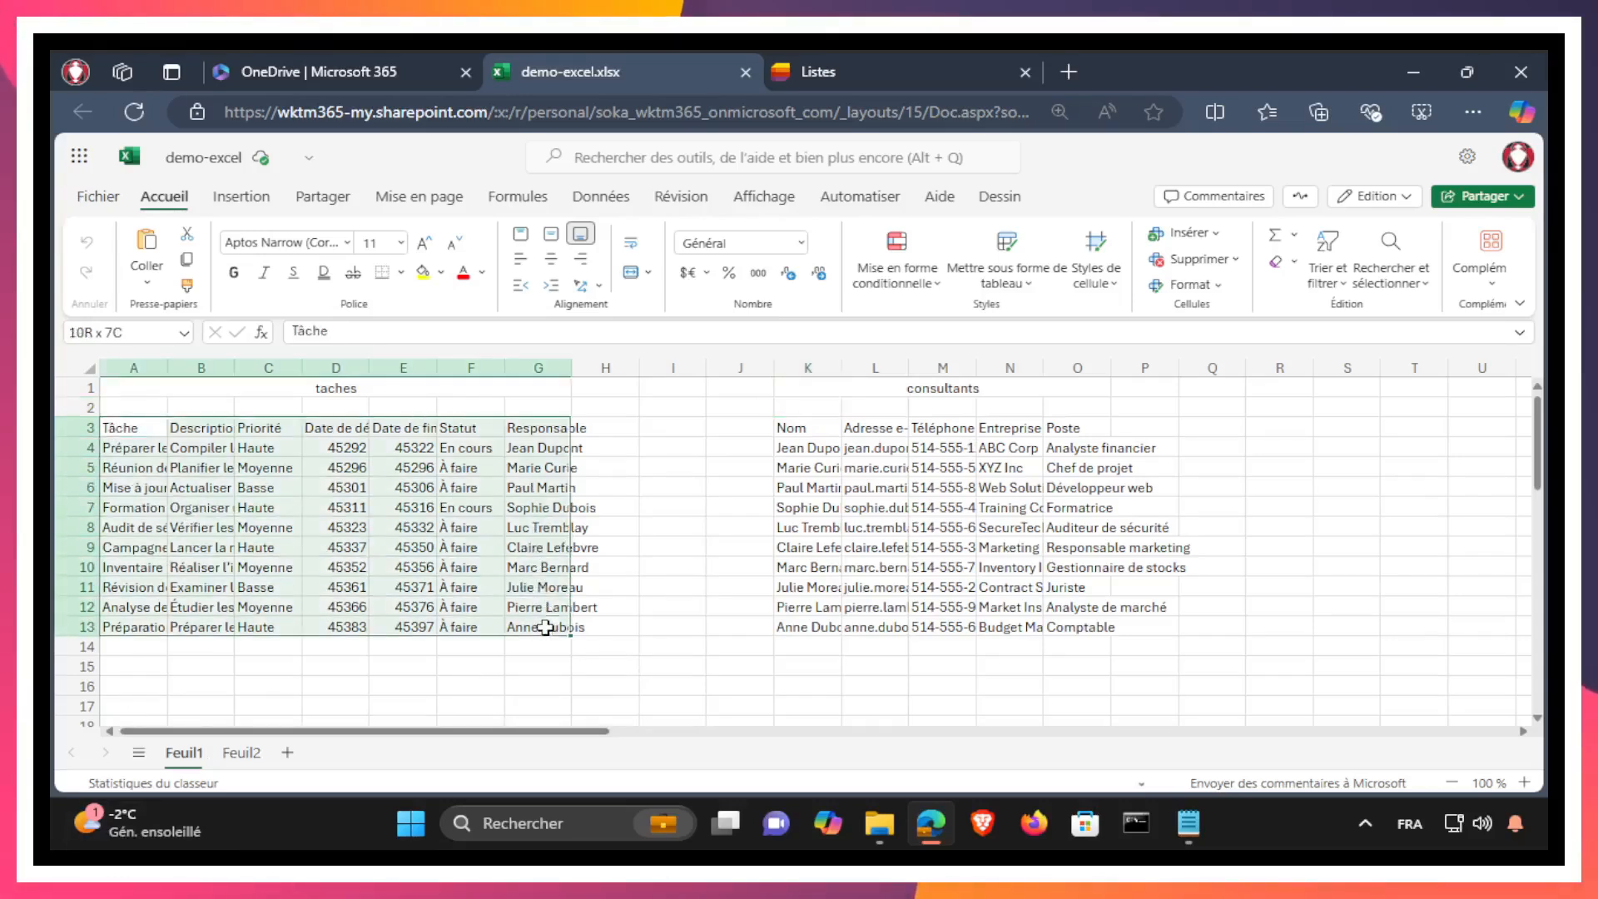
pyautogui.moveTo(805, 428); pyautogui.dragTo(1158, 578)
pyautogui.moveTo(430, 731); pyautogui.dragTo(268, 693)
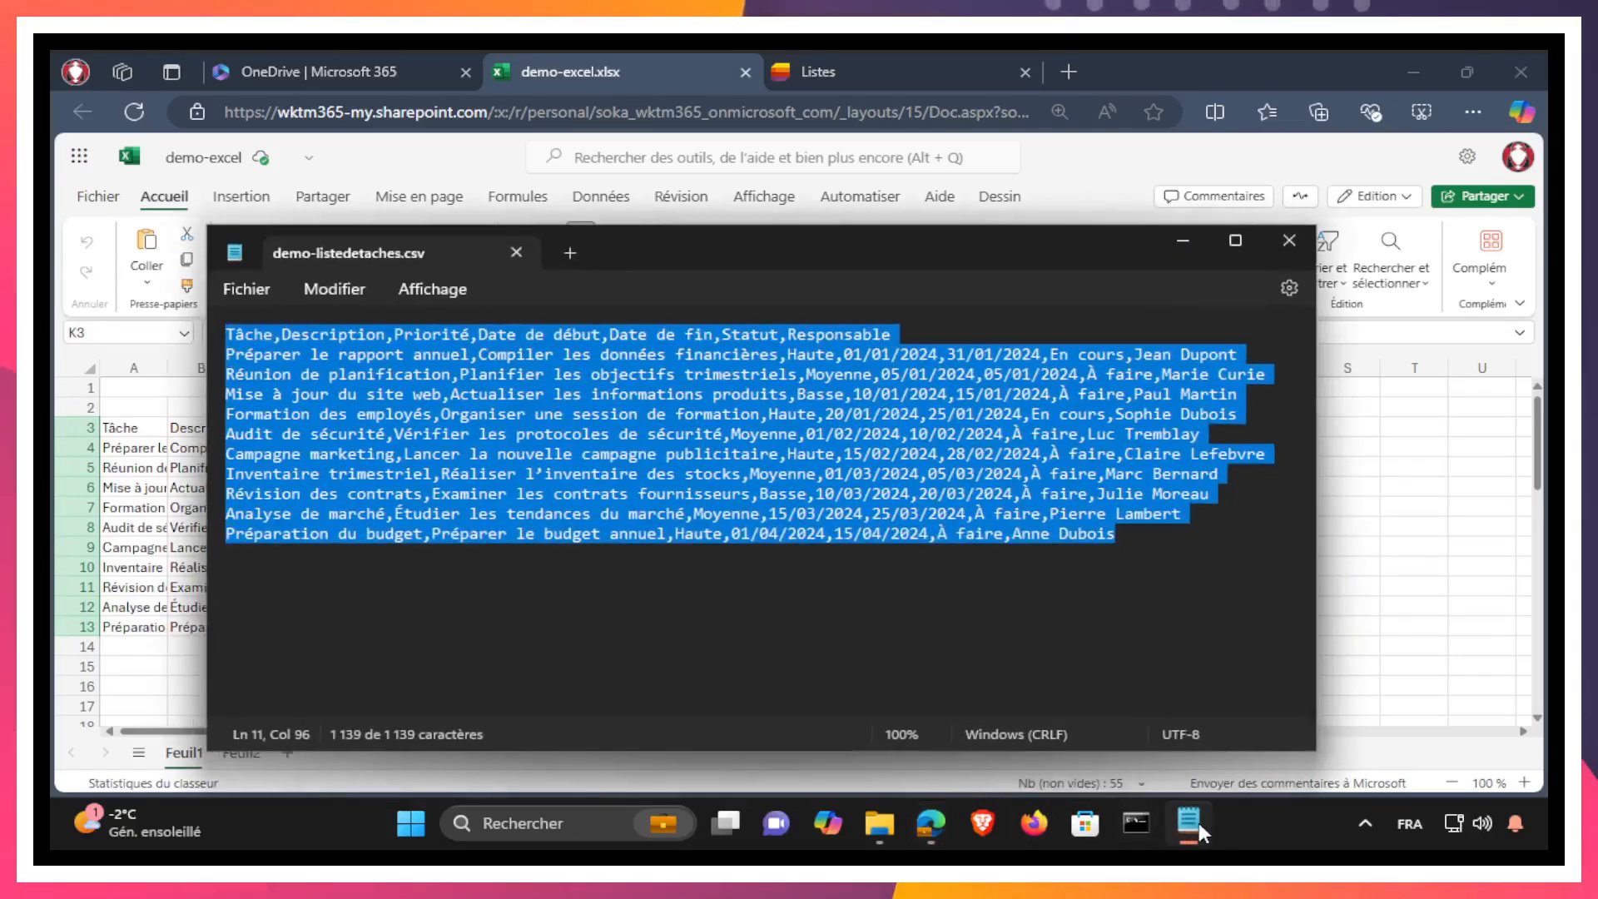
# Step: Compare the comma-separated rows of demo-listedetaches.csv with the taches range A3:G13 on sheet Feuil1
pyautogui.click(1190, 823)
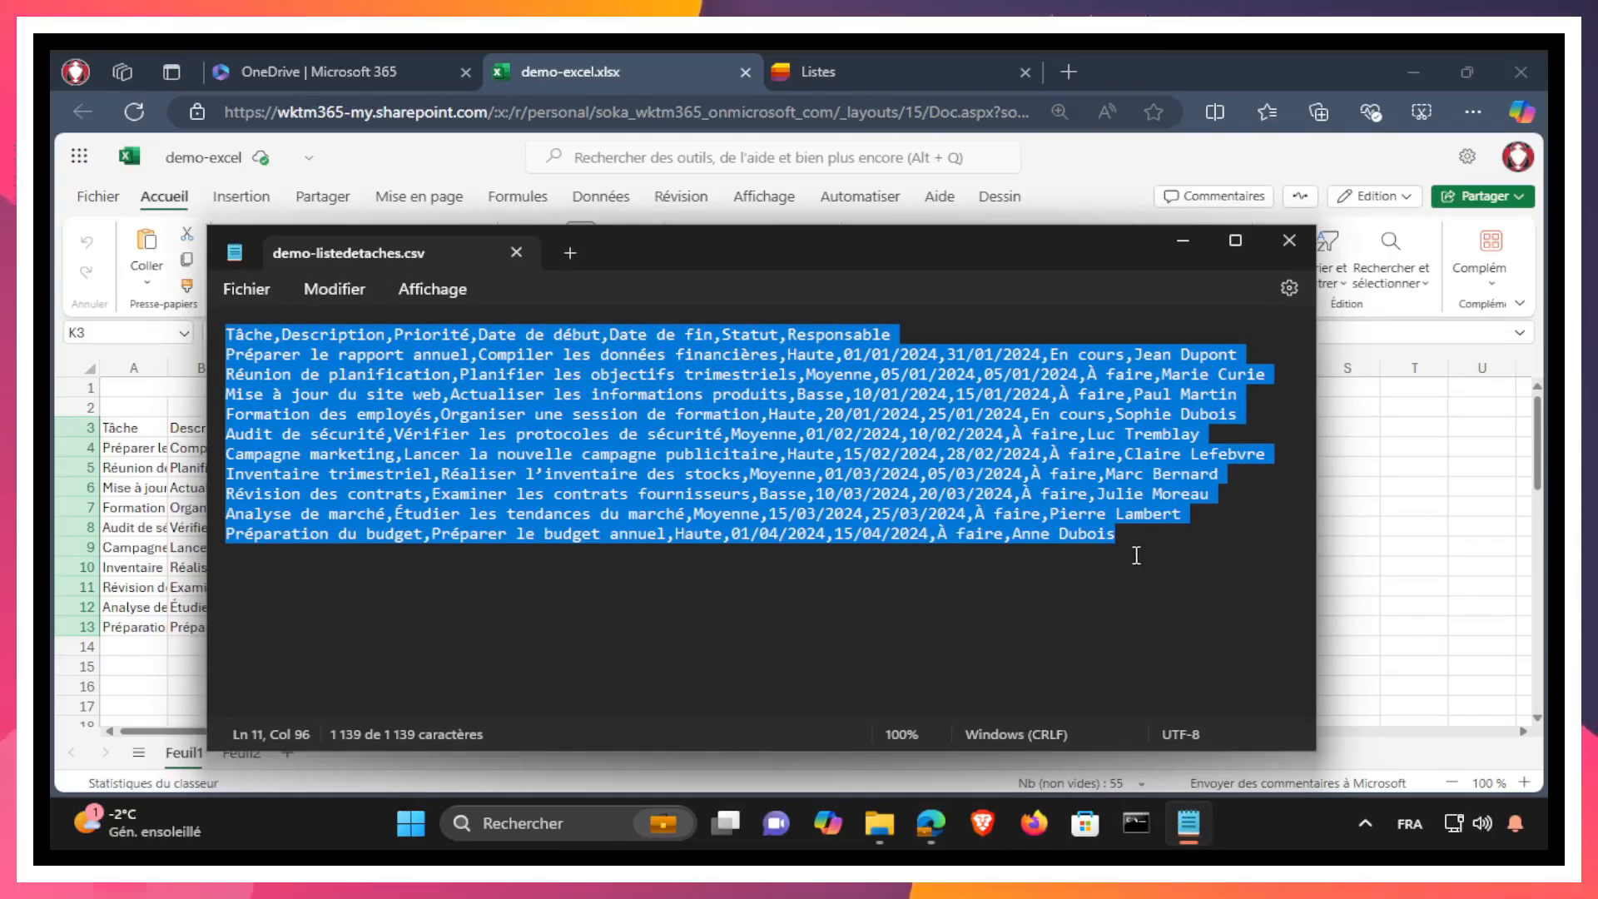
pyautogui.click(1352, 499)
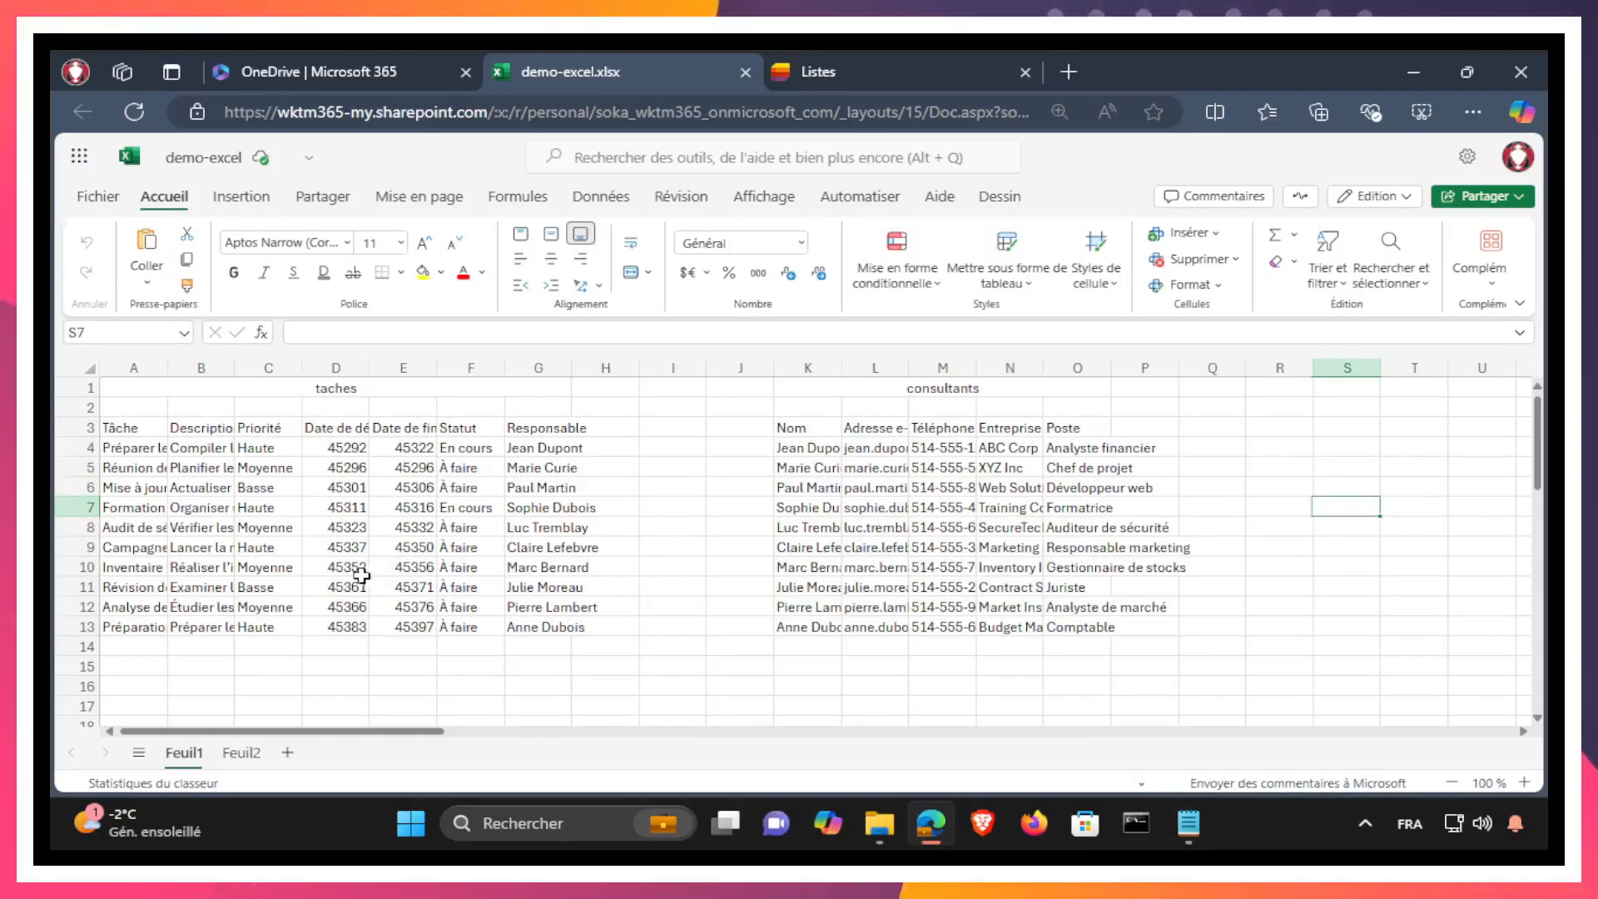
pyautogui.moveTo(118, 426); pyautogui.dragTo(533, 625)
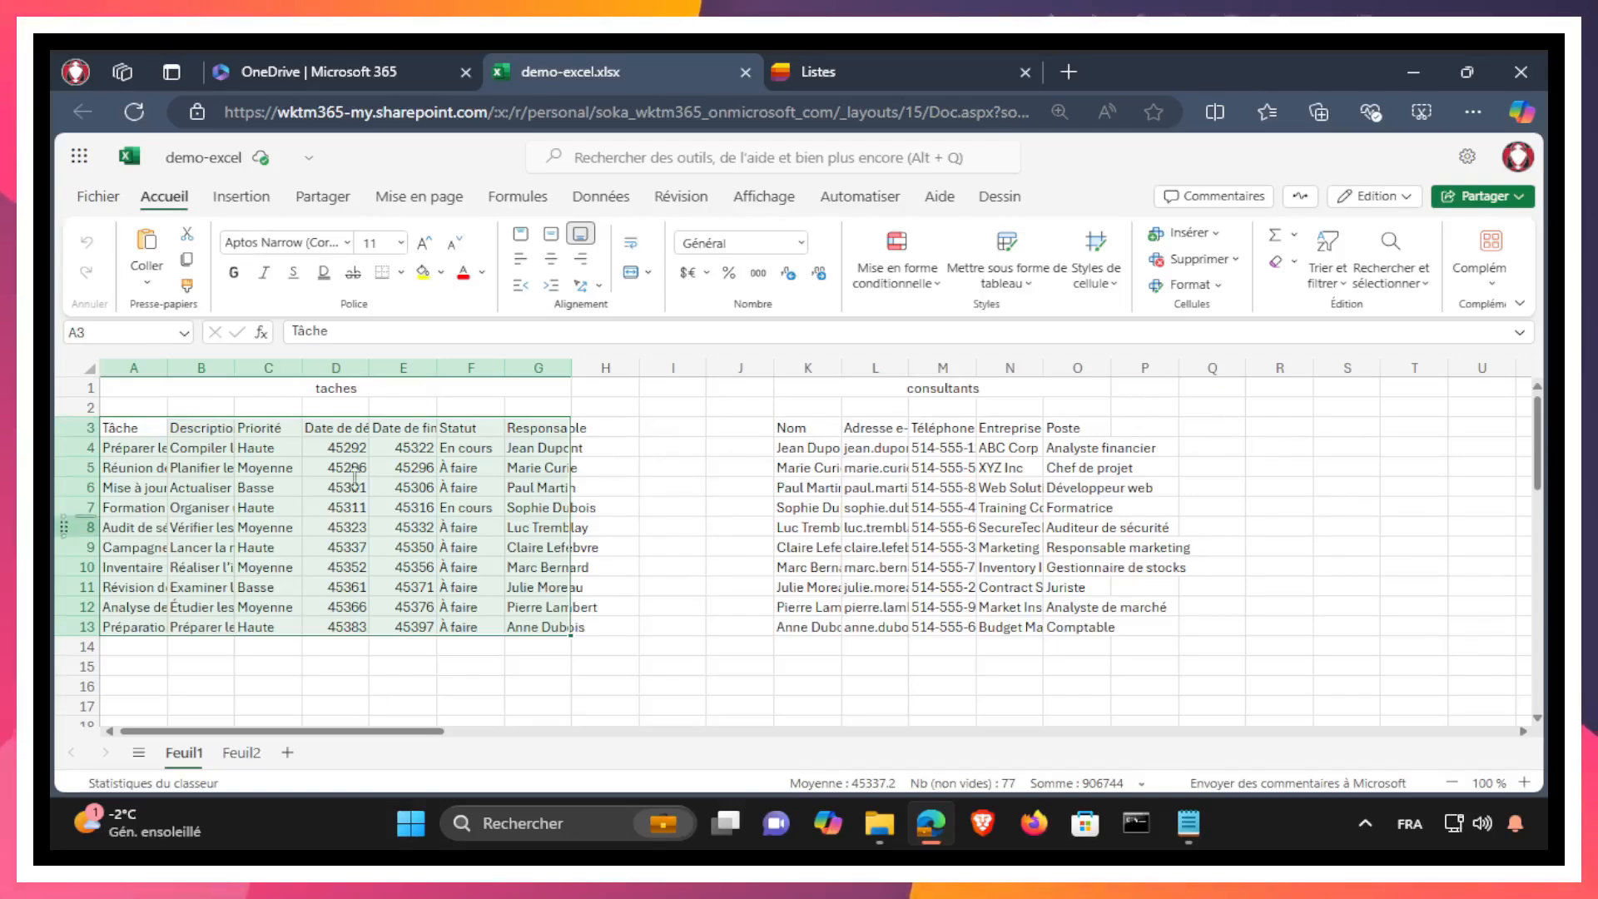
pyautogui.click(1208, 834)
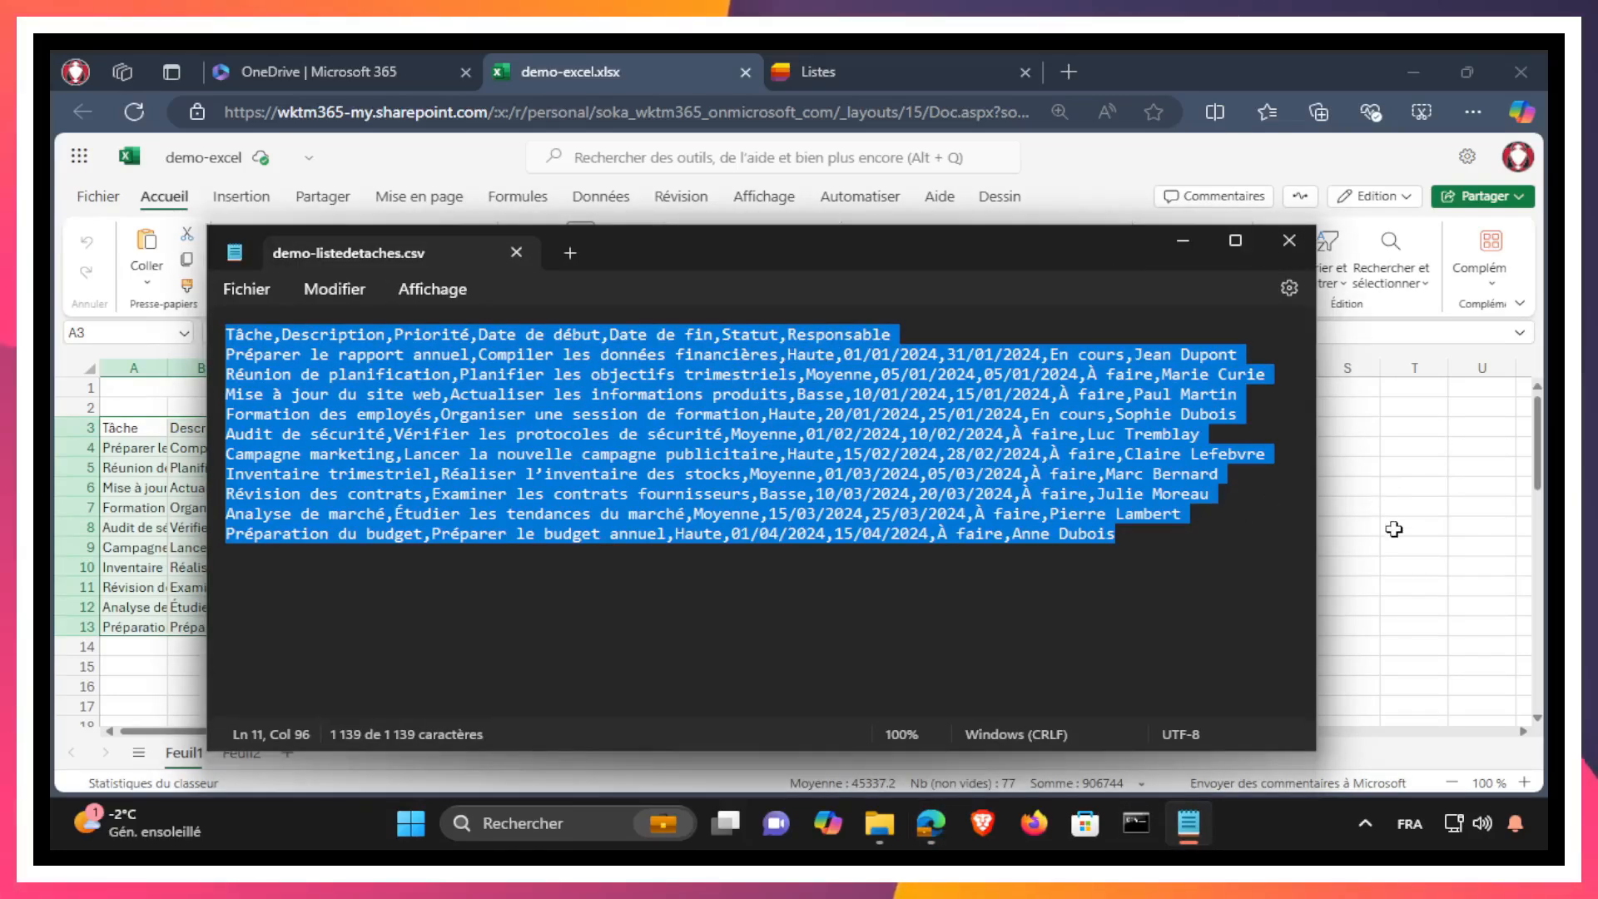
# Step: Switch to Microsoft Lists and review the available ways to create a new list
pyautogui.click(817, 71)
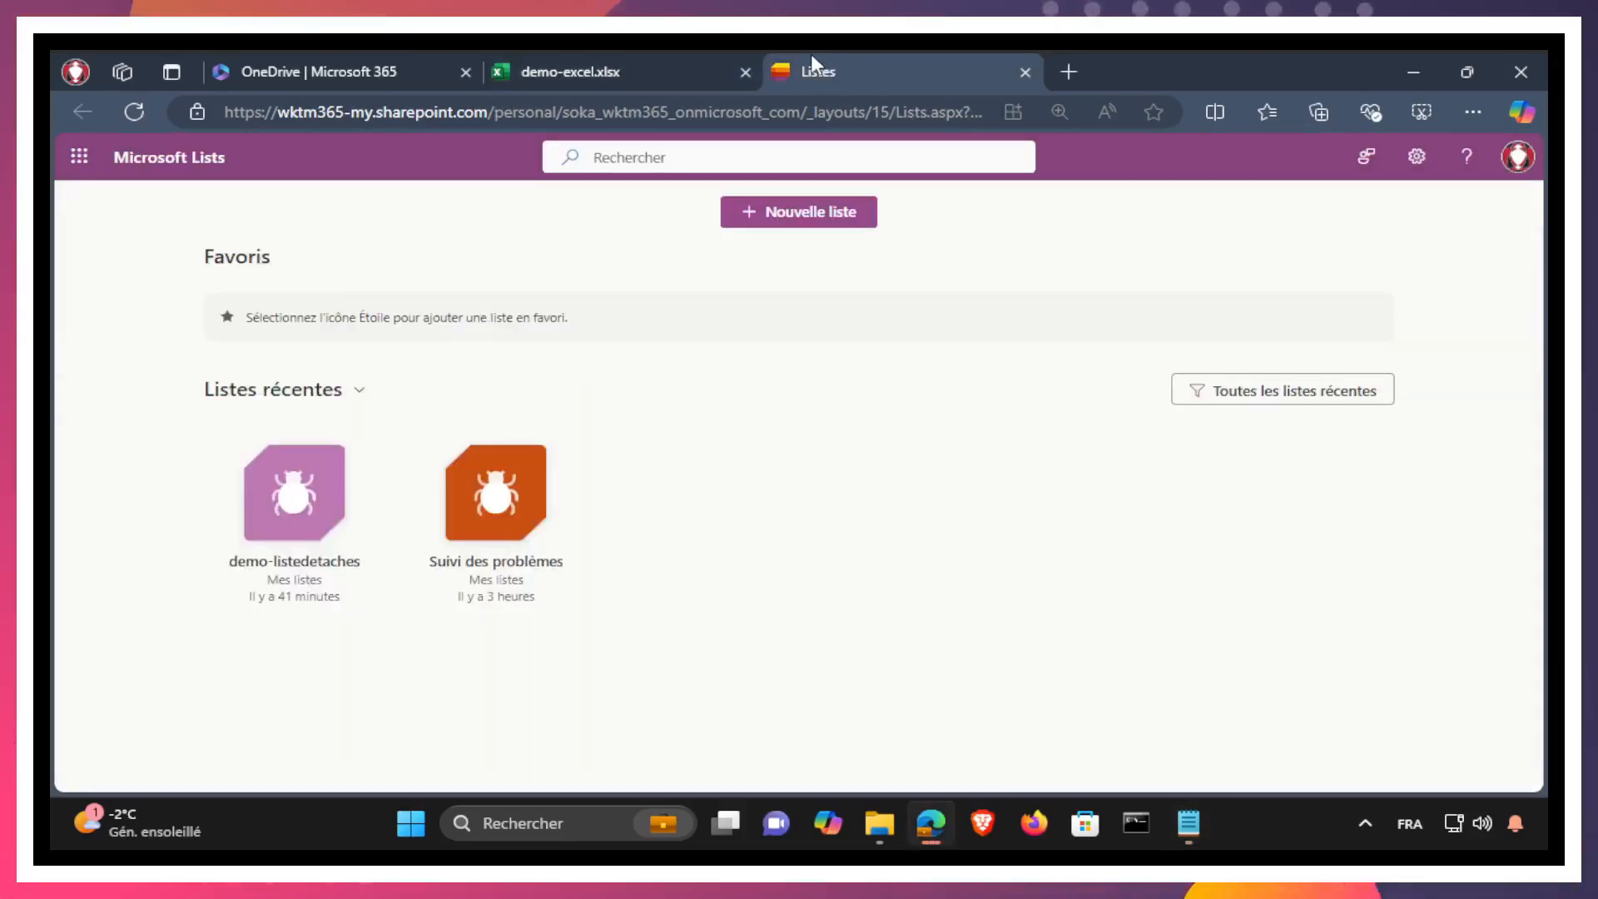
pyautogui.click(841, 213)
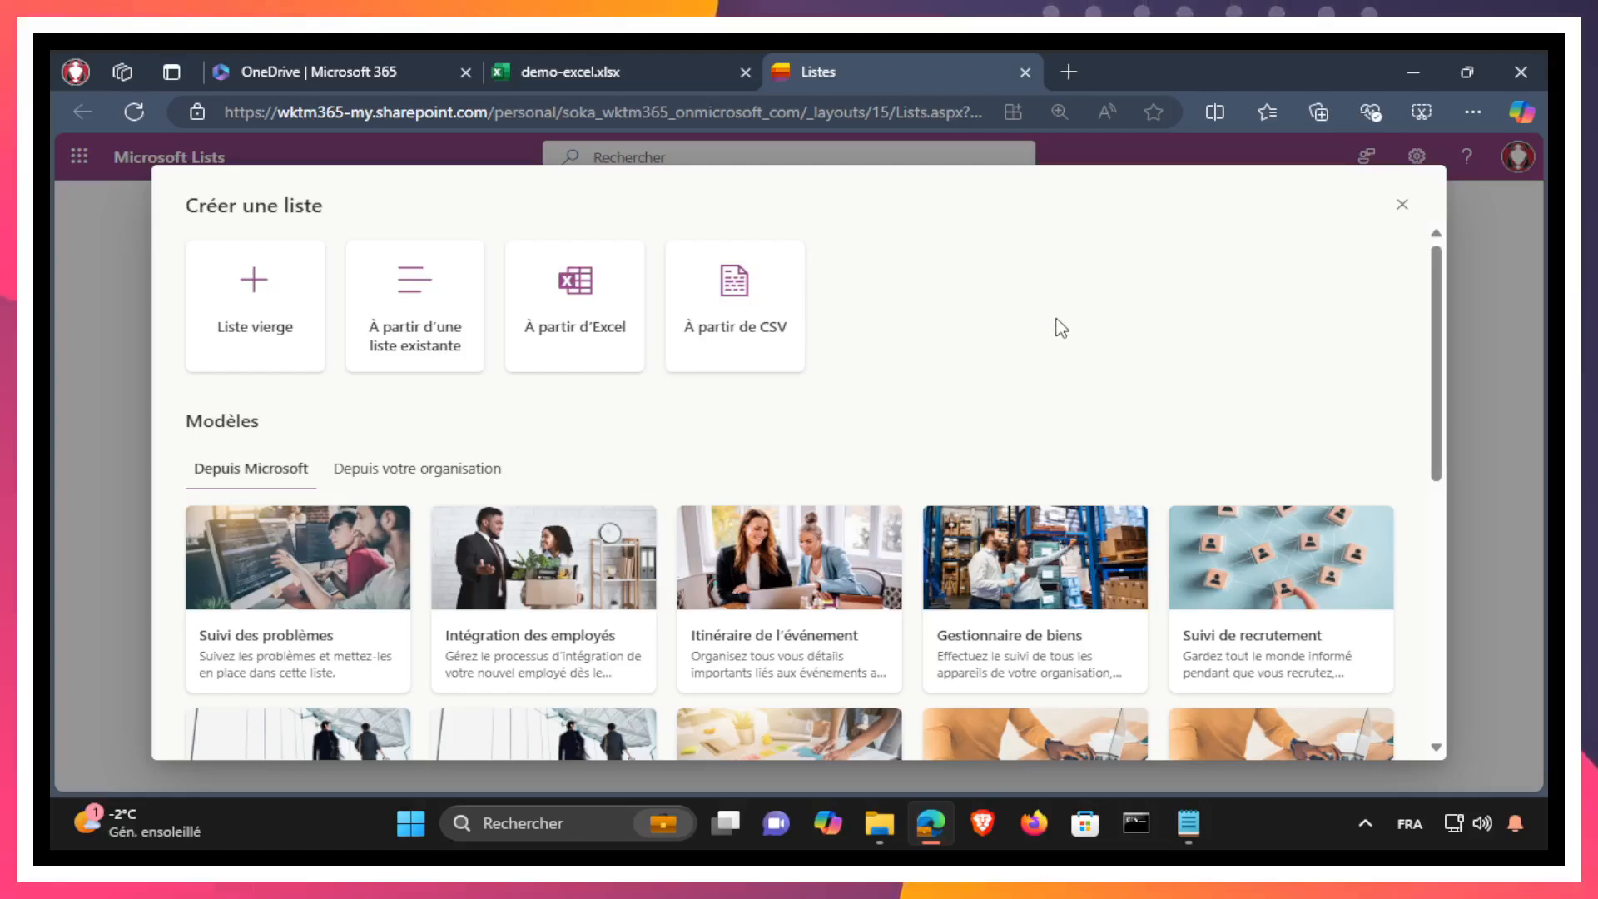
pyautogui.click(1400, 207)
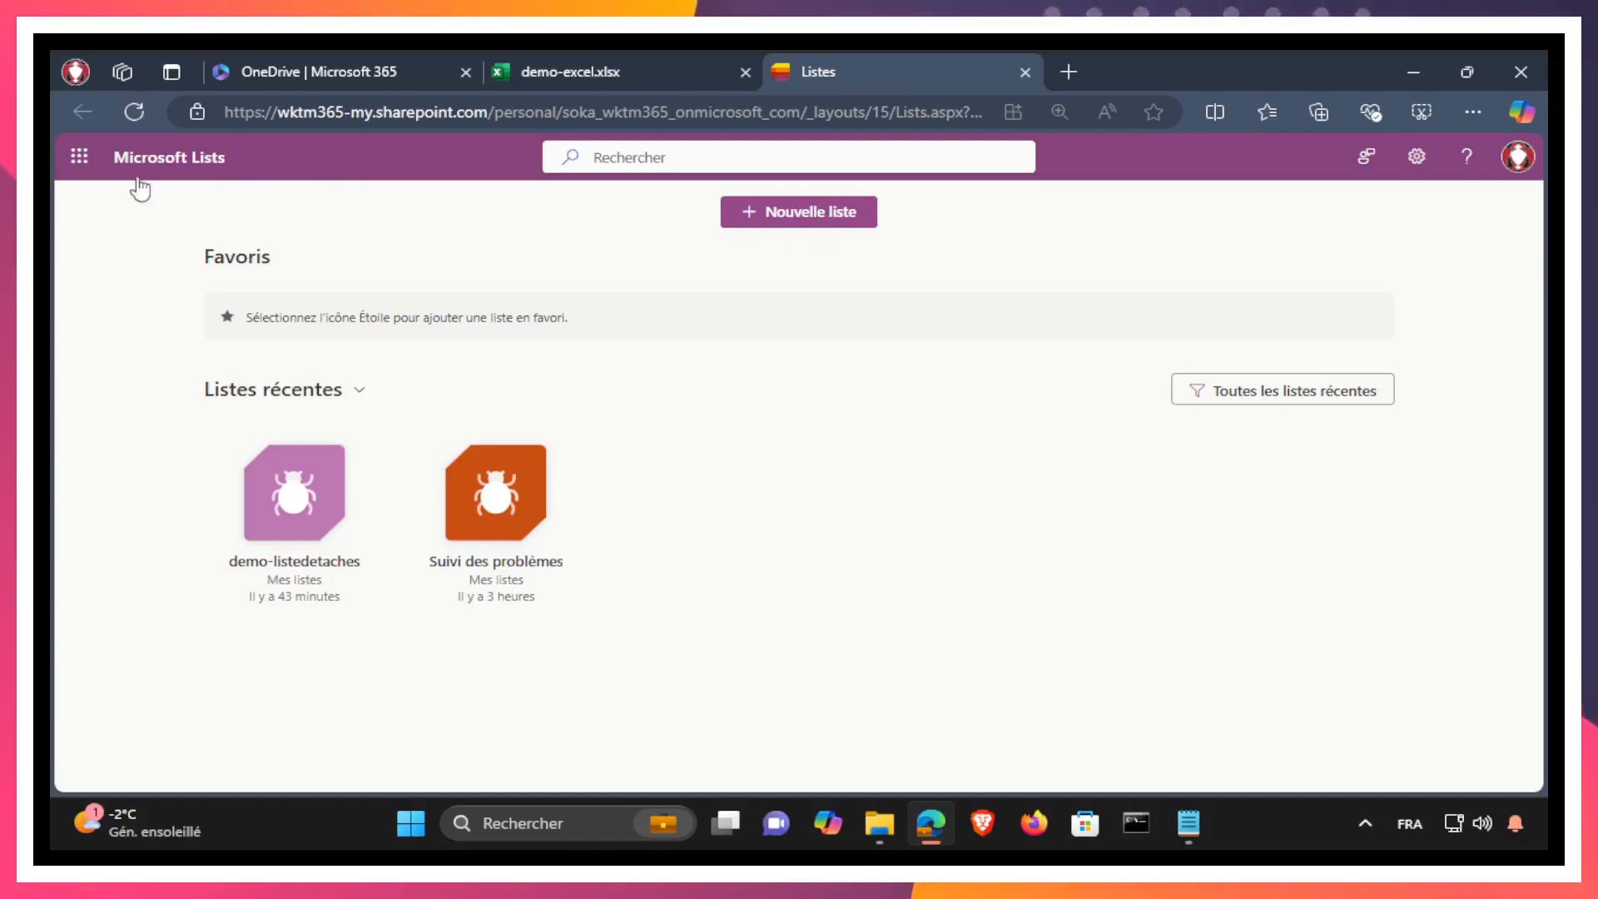
# Step: Start a new list from Excel and browse the OneDrive folders offered for choosing the source file
pyautogui.click(828, 216)
pyautogui.click(585, 296)
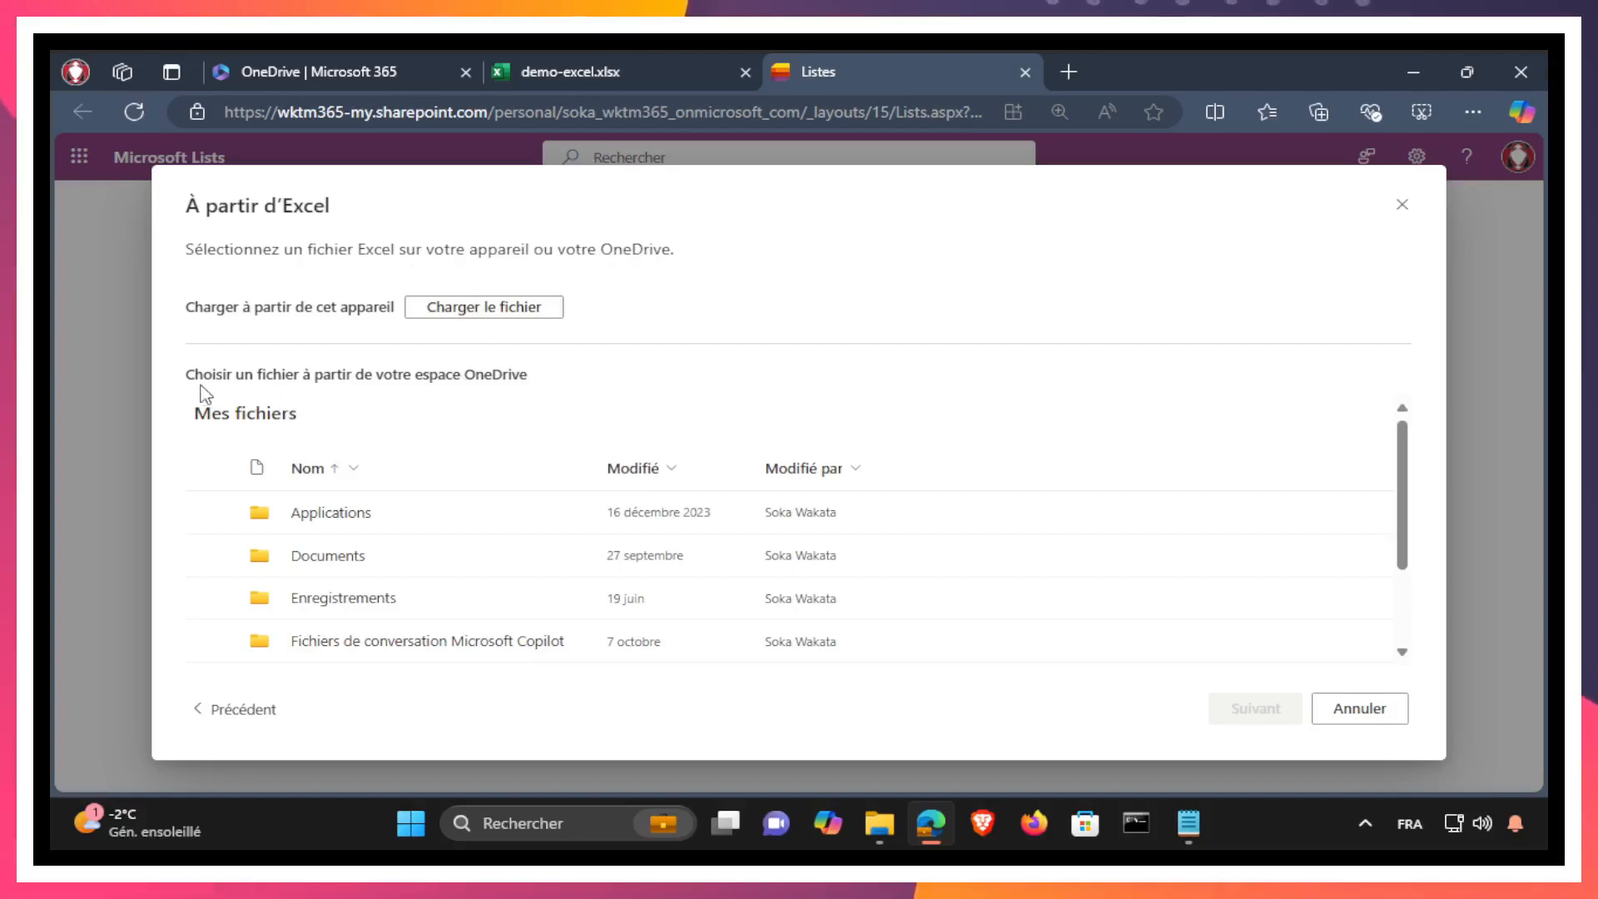
pyautogui.moveTo(196, 374); pyautogui.dragTo(676, 422)
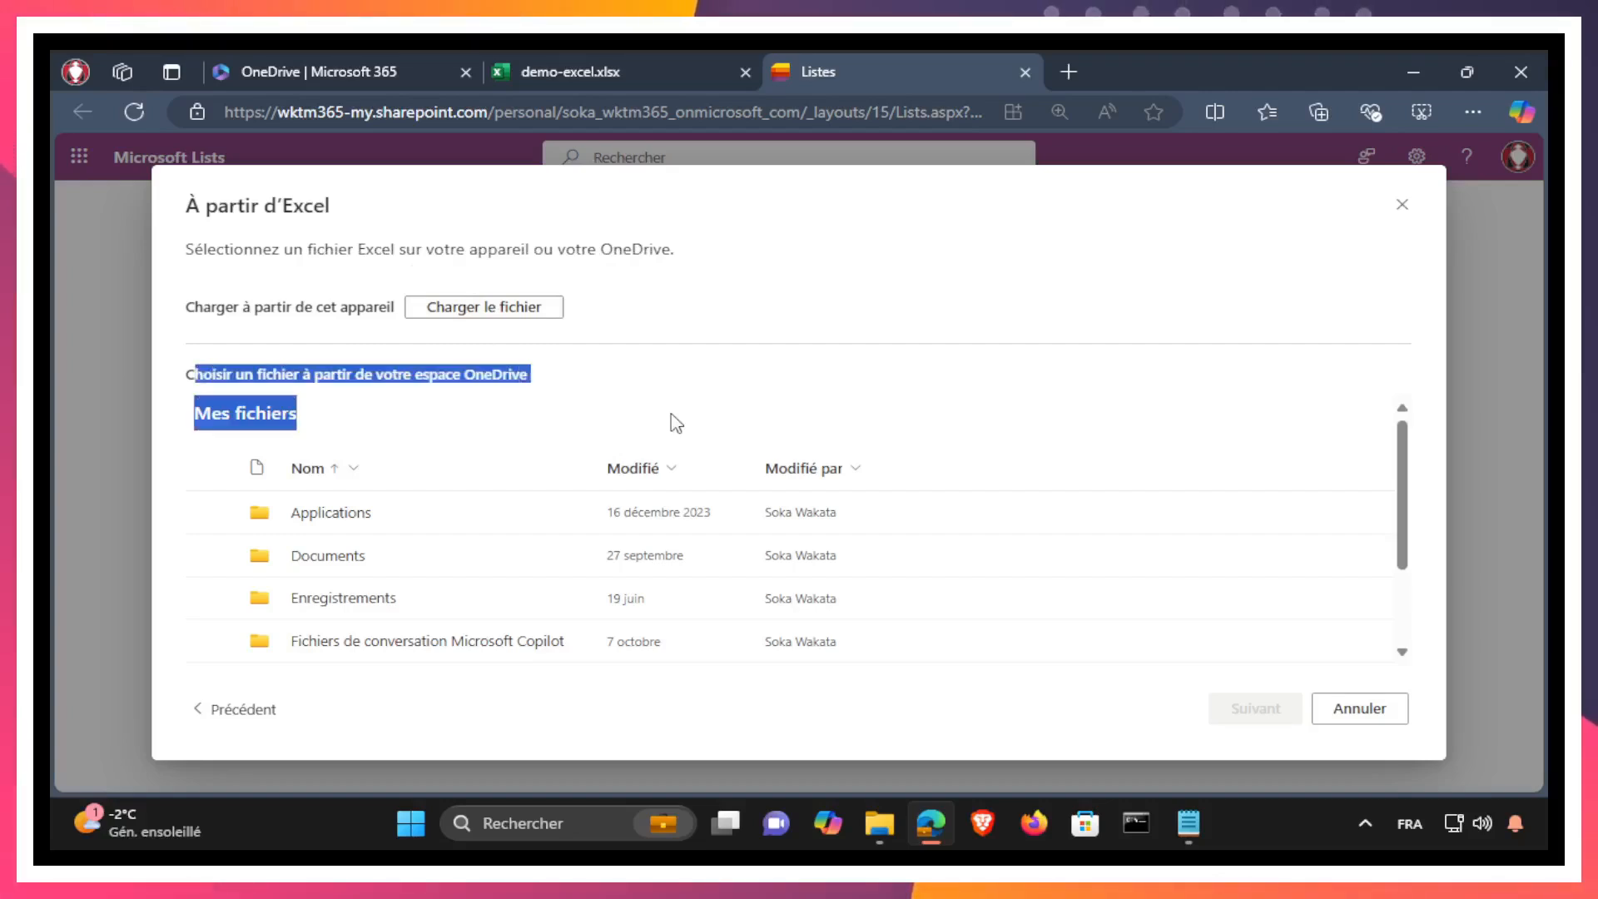
pyautogui.scroll(-3, 370, 516)
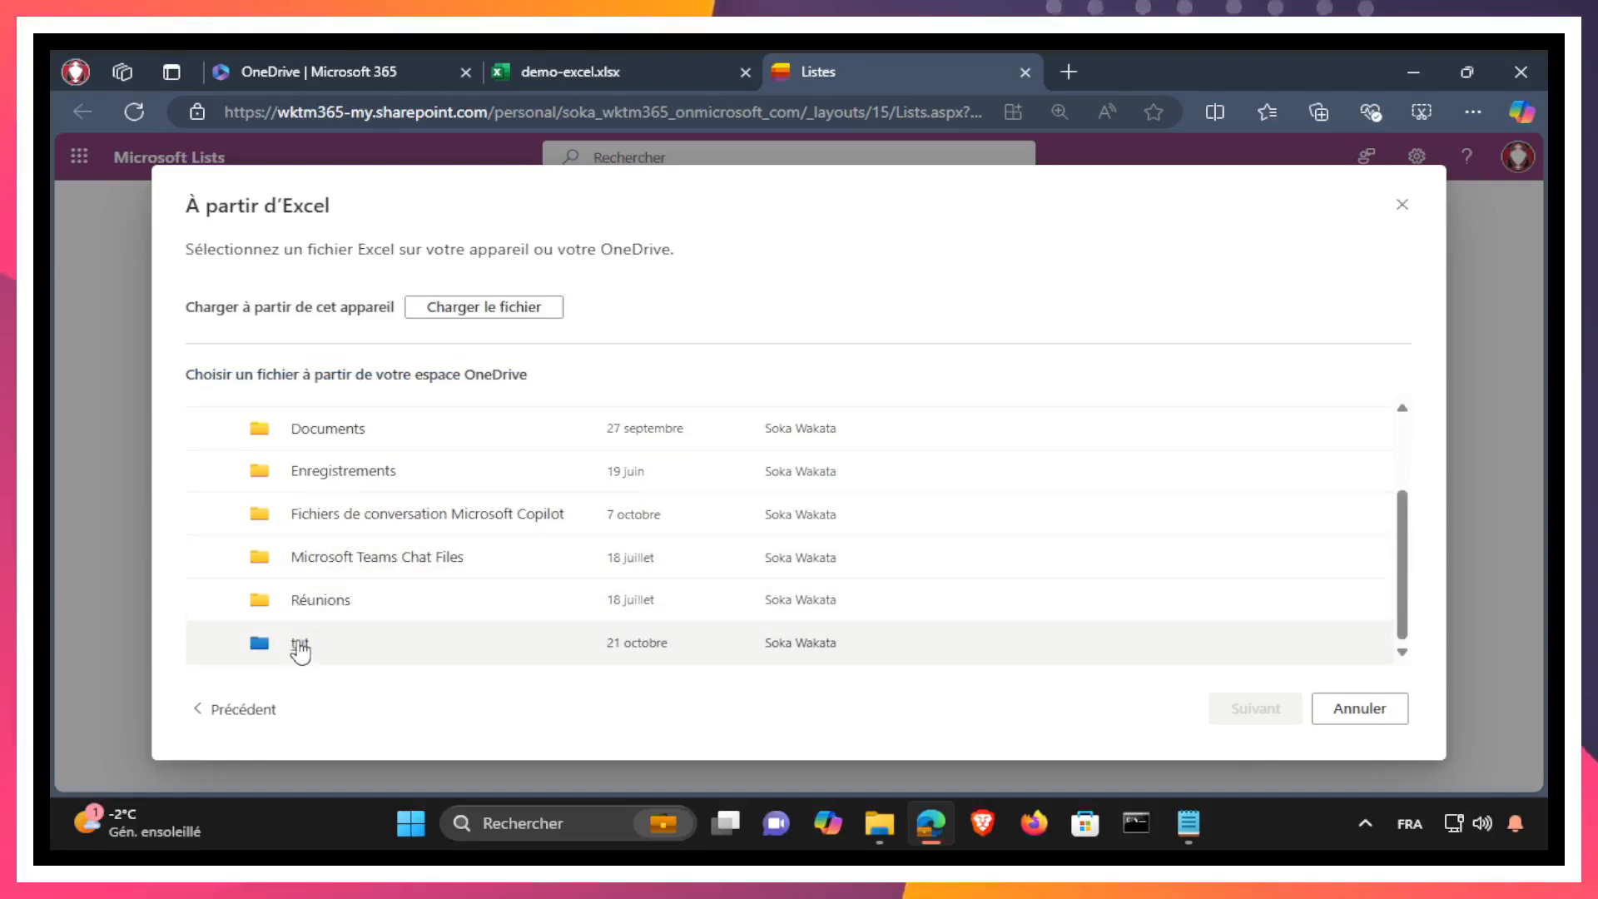
pyautogui.press('Escape')
# Step: Switch back to the demo-excel workbook and look through its file commands for export options
pyautogui.click(624, 83)
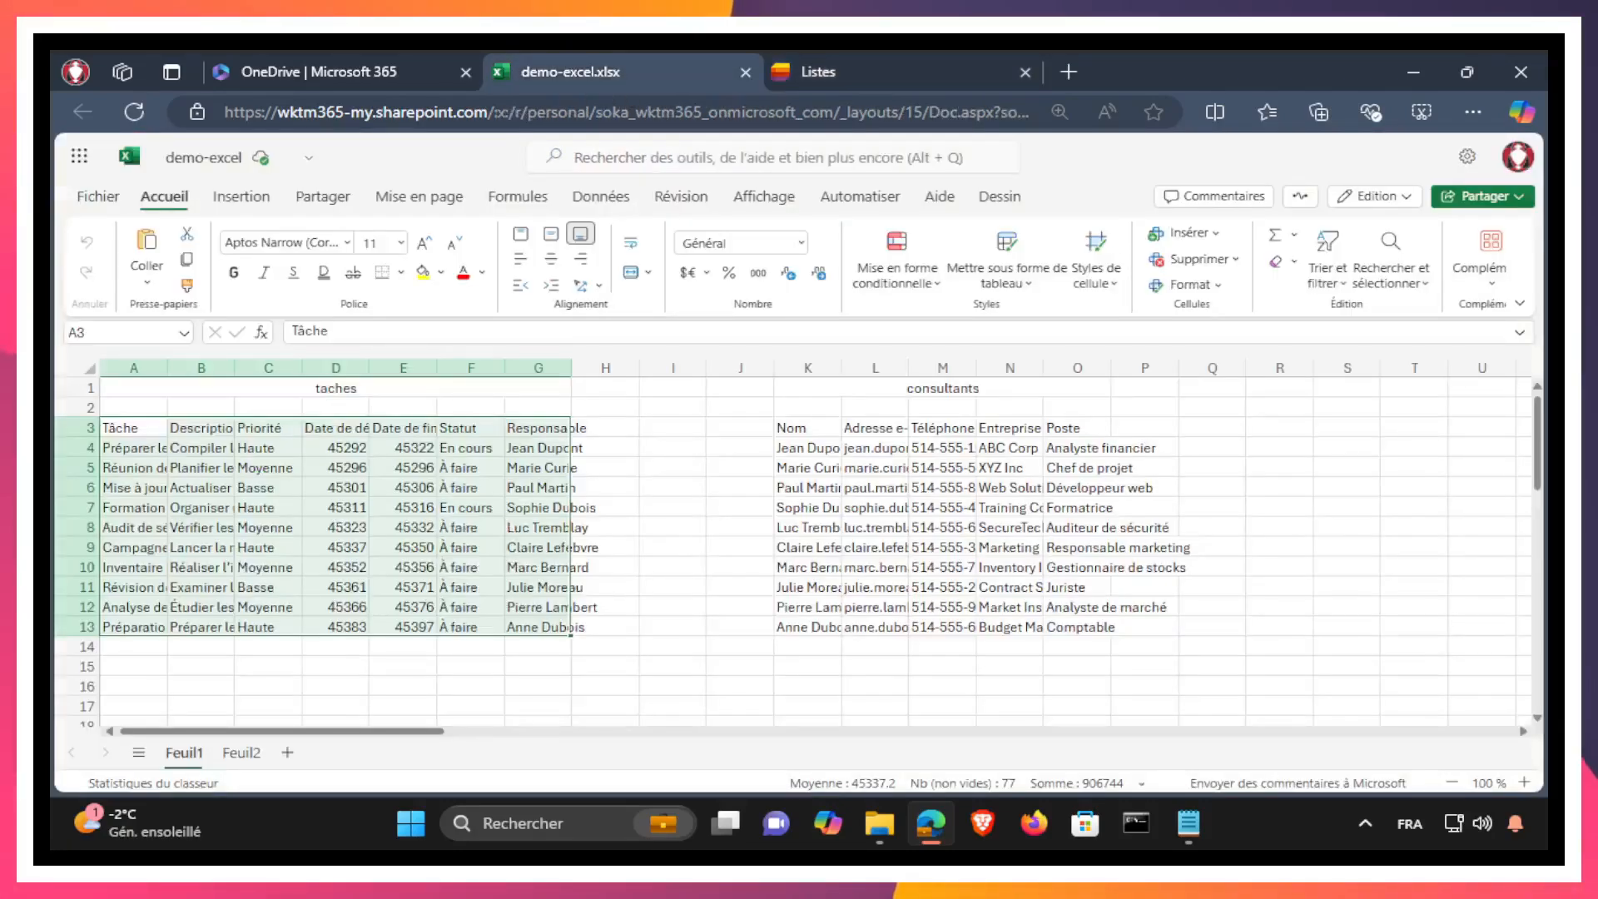
pyautogui.click(100, 198)
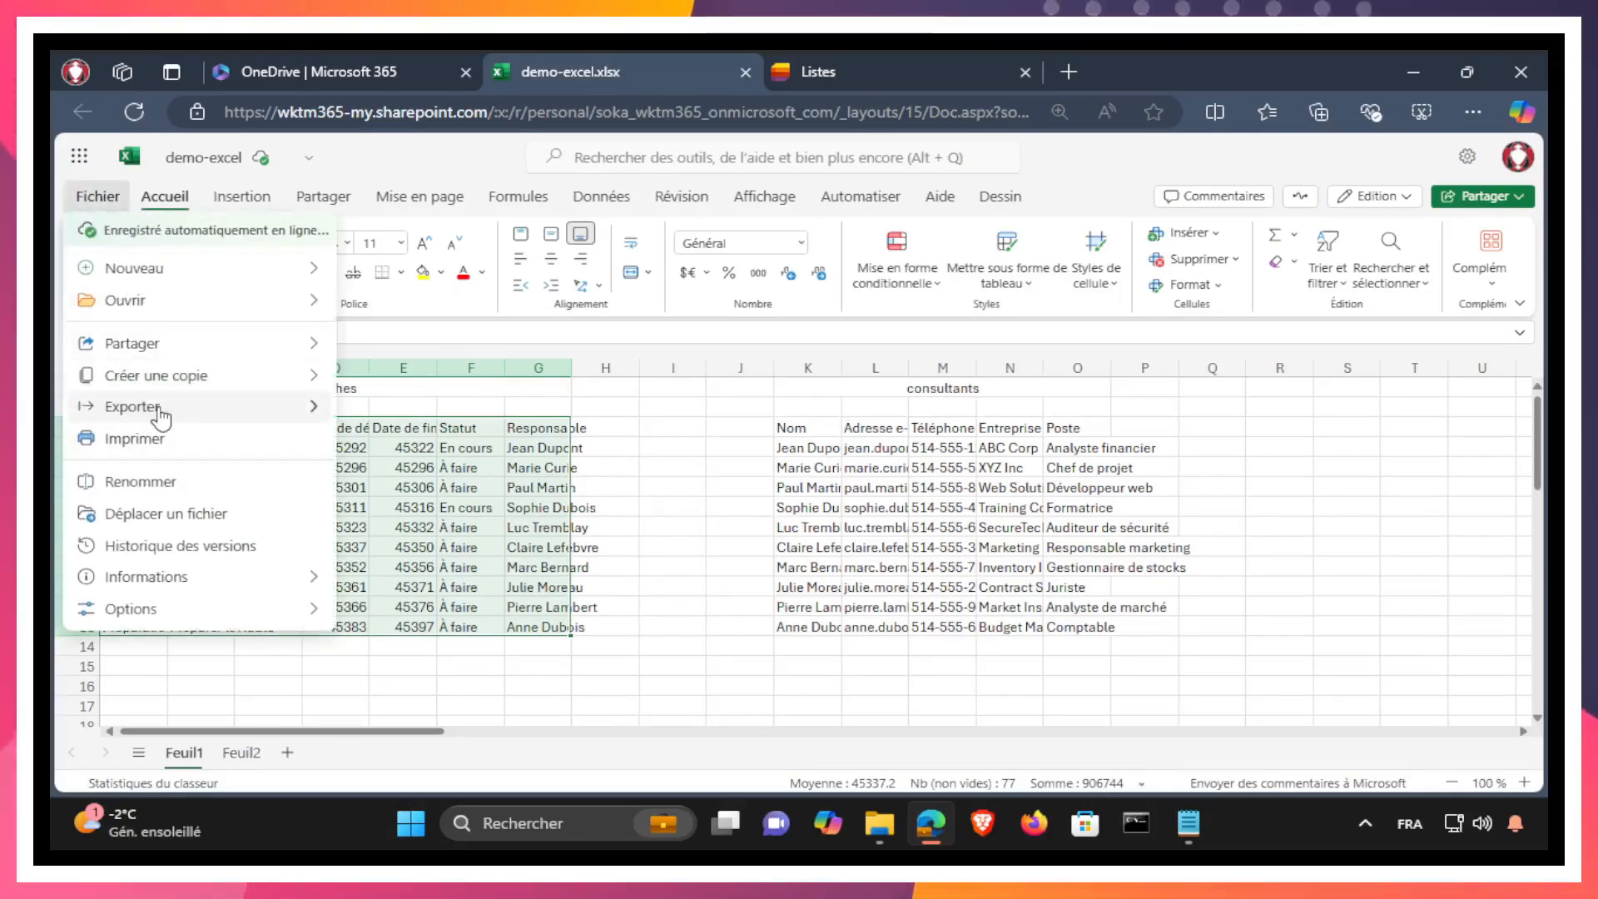
pyautogui.moveTo(161, 417)
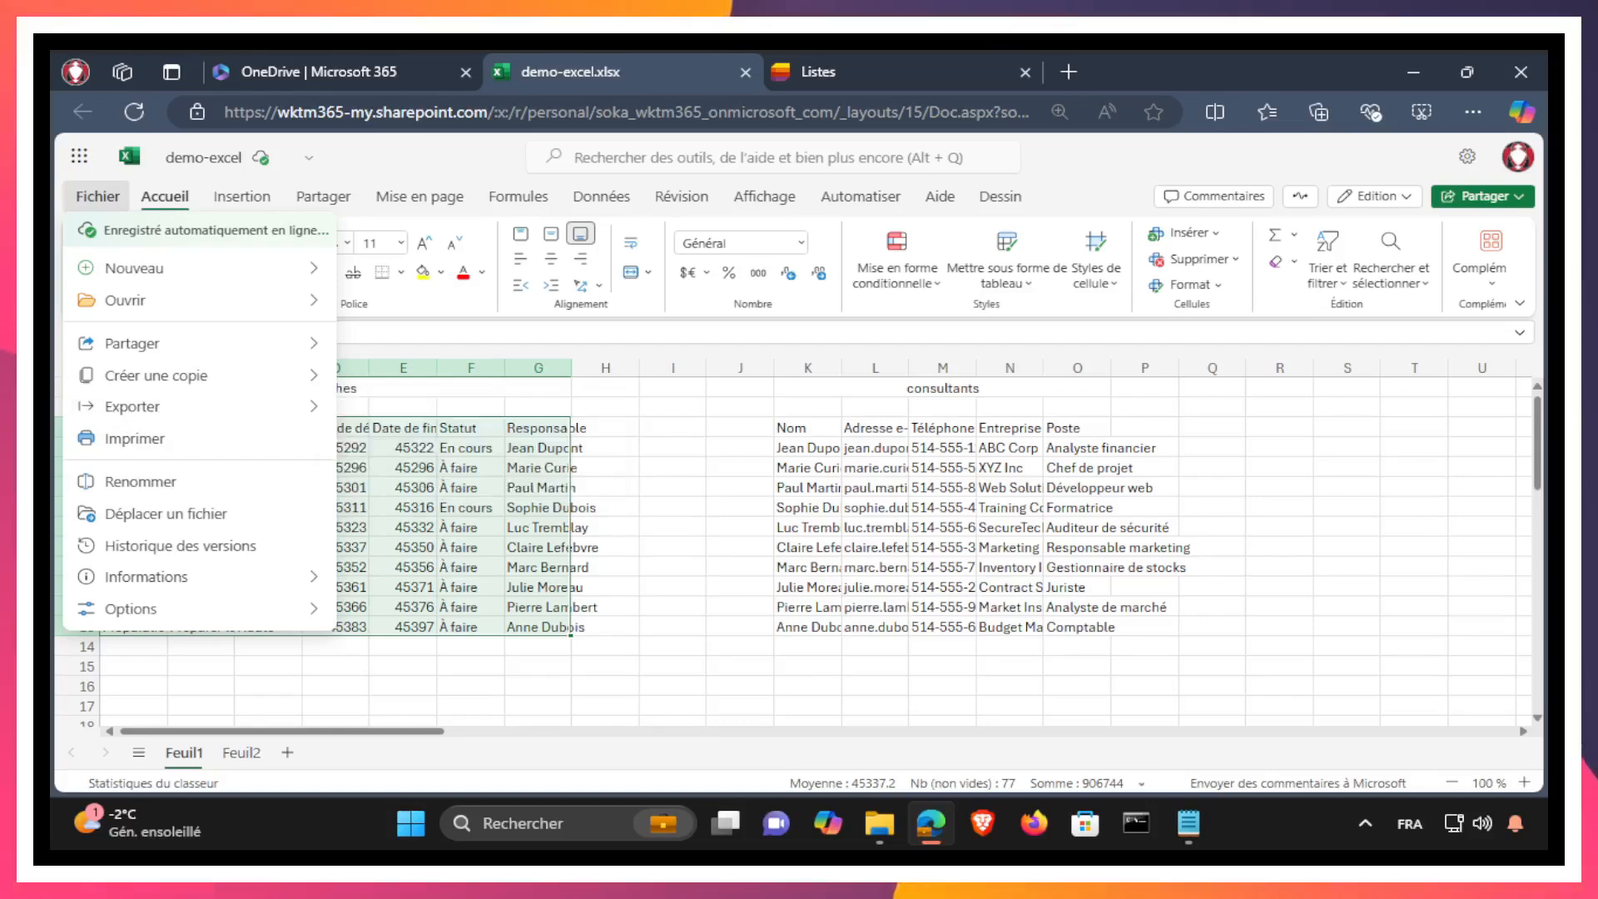
pyautogui.click(60, 448)
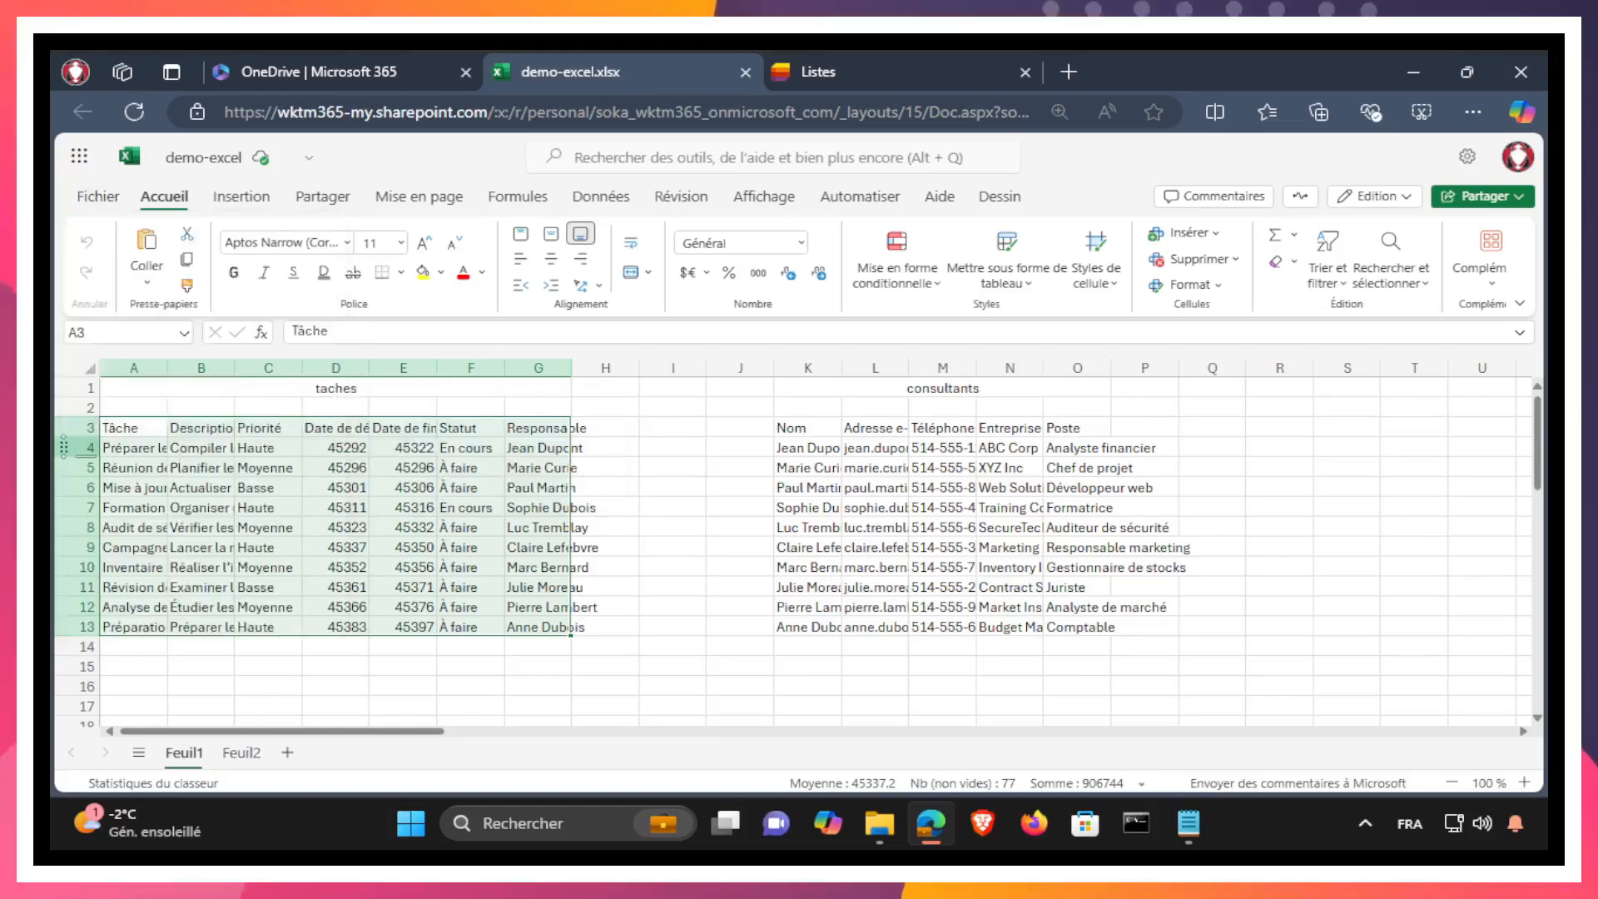
pyautogui.click(1290, 470)
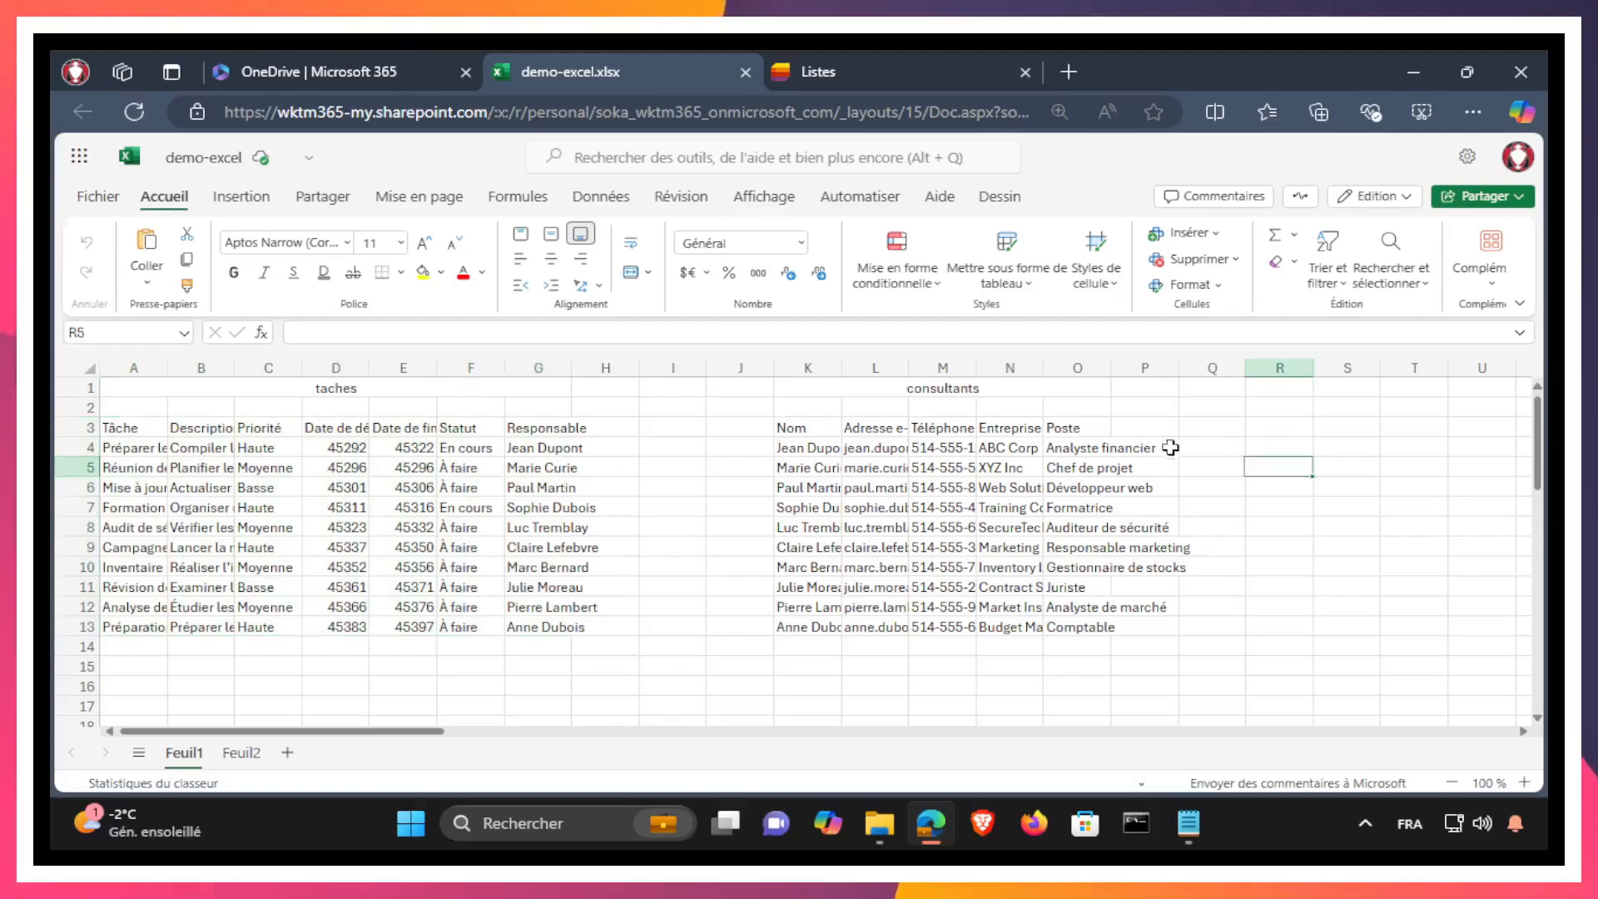
# Step: Switch to OneDrive, download demo-excel.xlsx from the vrk folder, and show the downloaded copy in its local folder
pyautogui.click(361, 68)
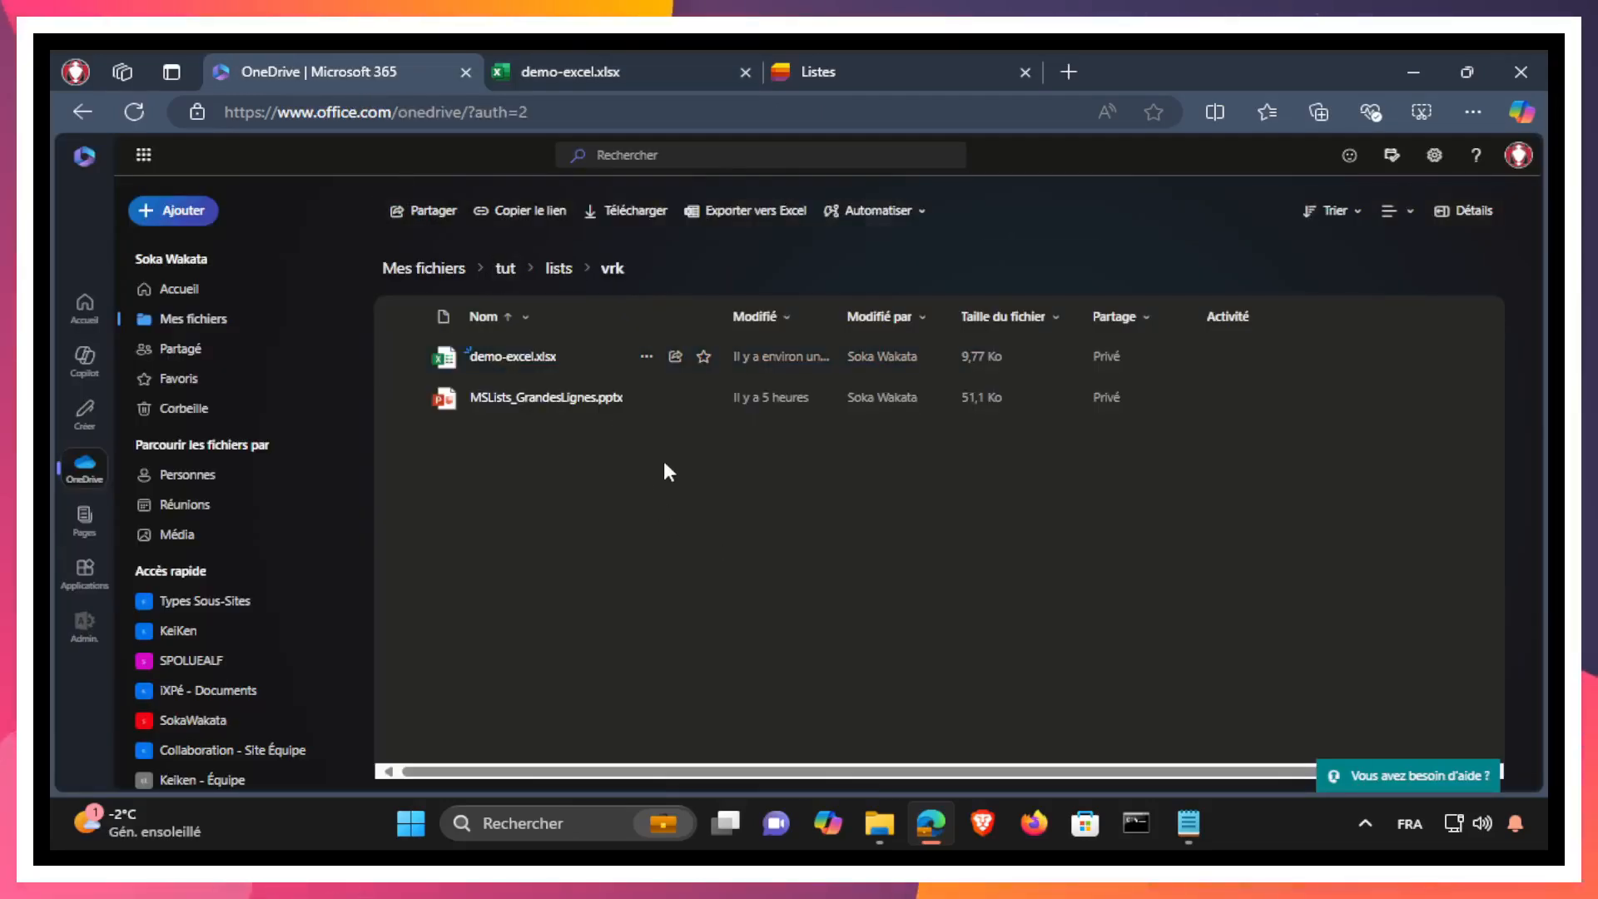
pyautogui.click(646, 356)
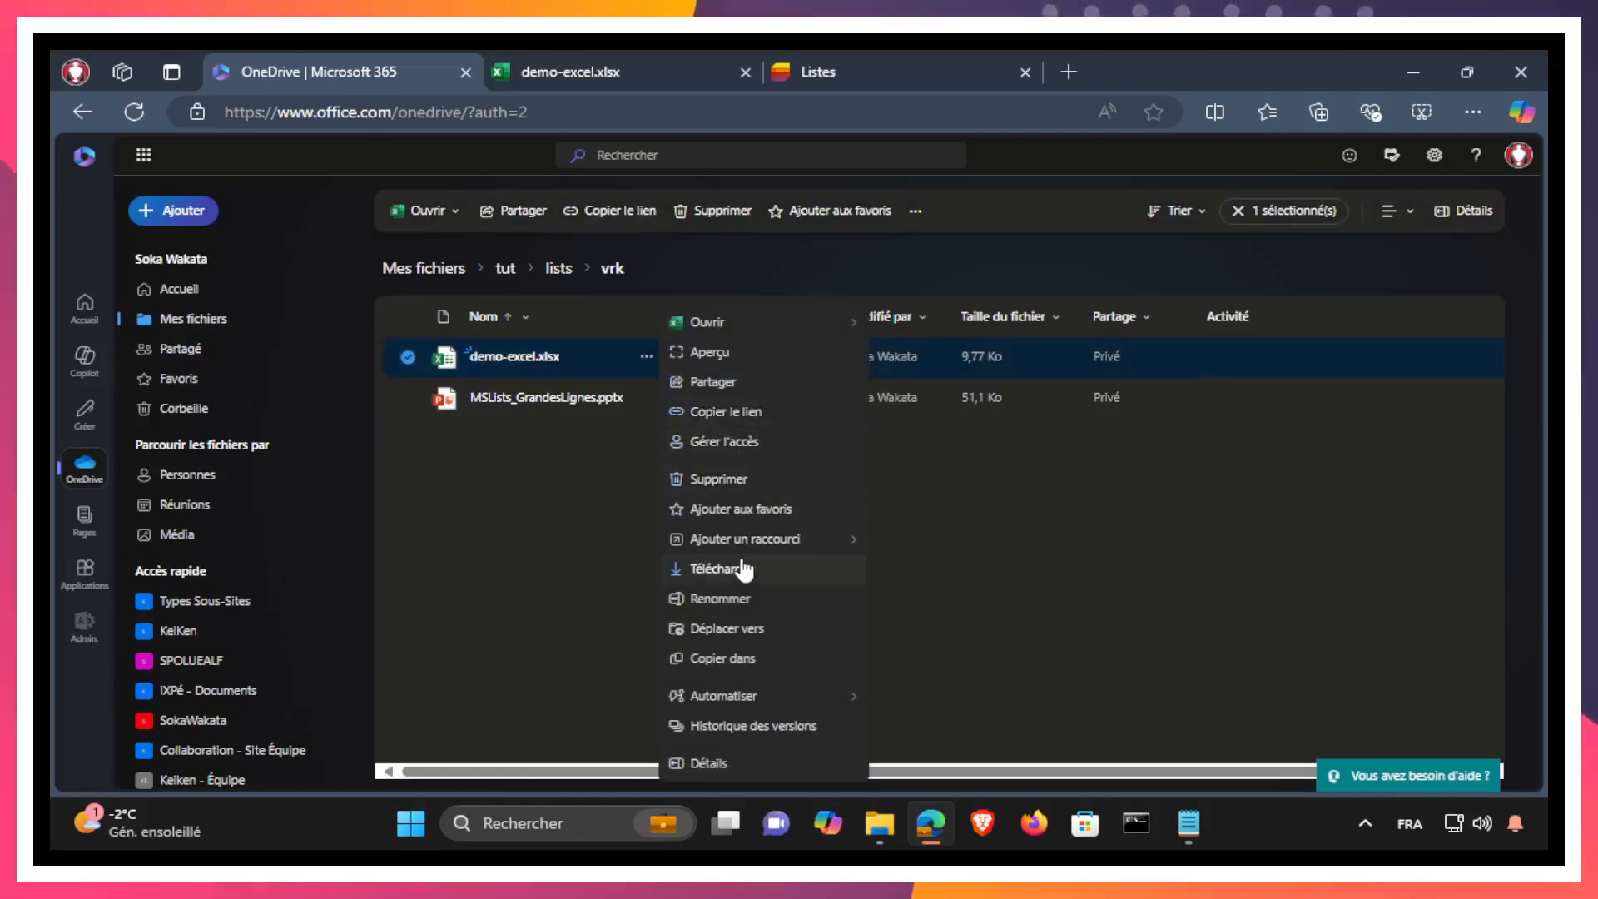
pyautogui.click(544, 60)
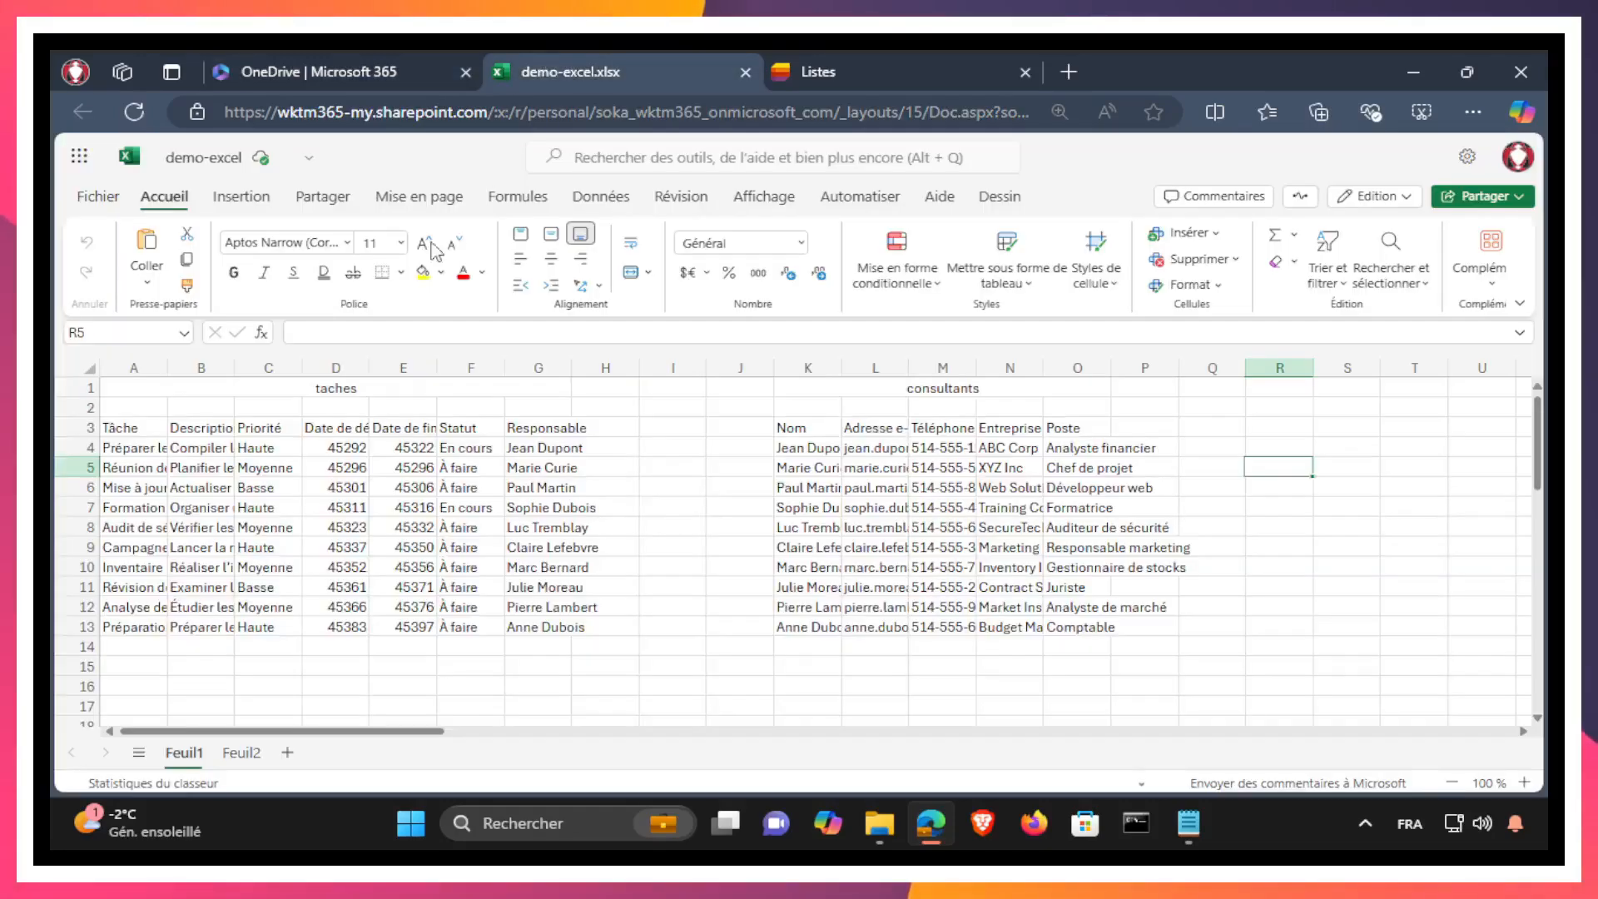
pyautogui.click(237, 755)
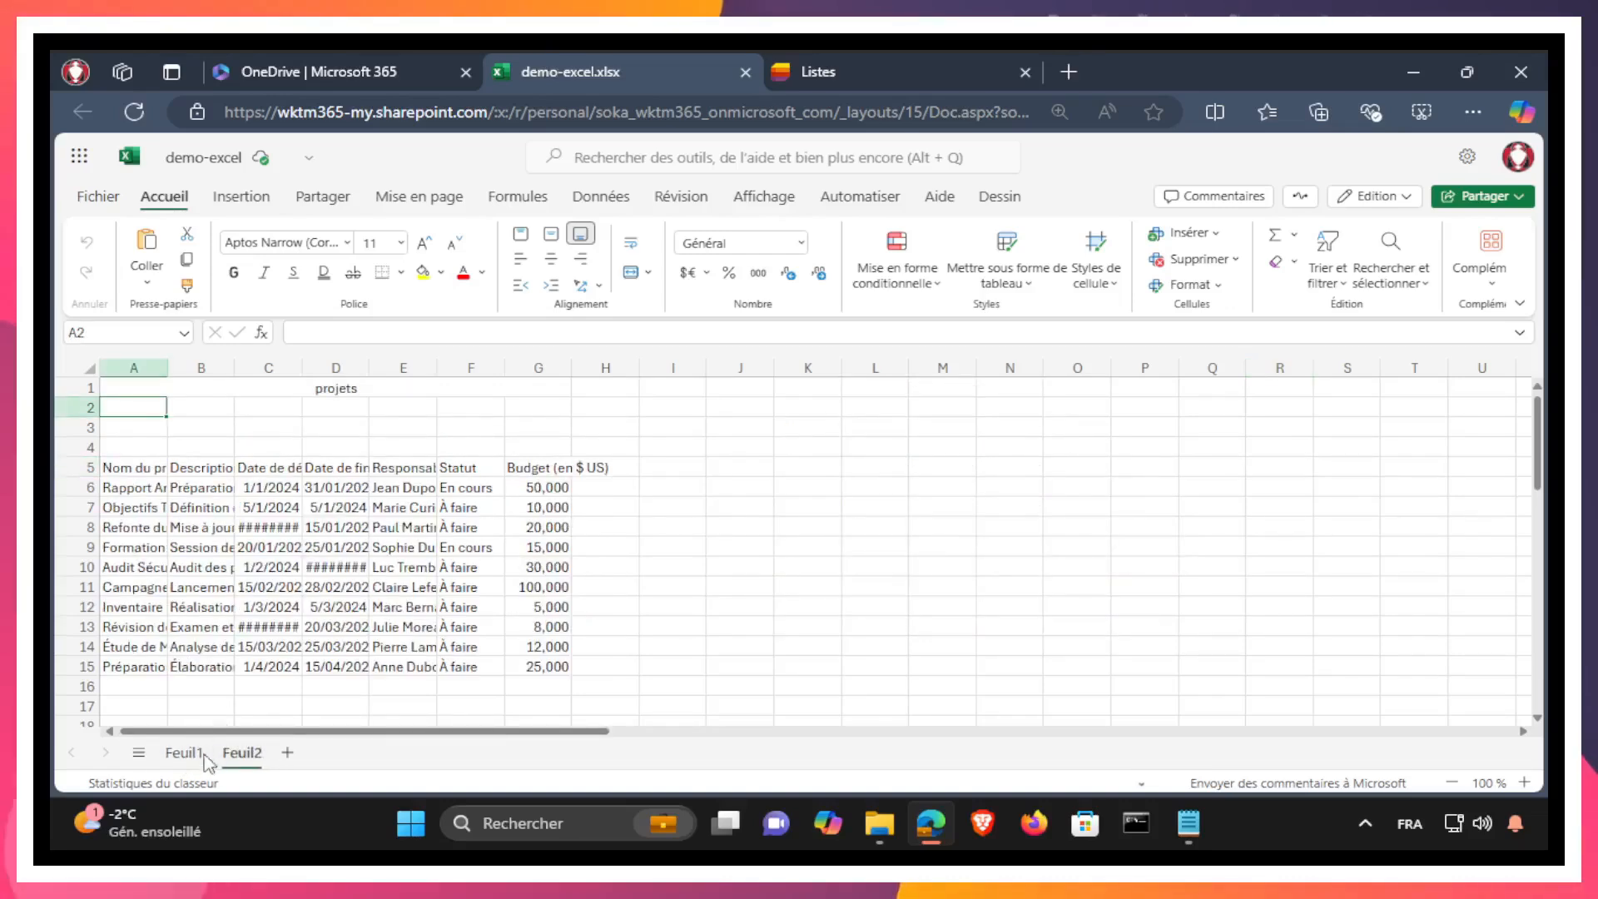
pyautogui.click(200, 751)
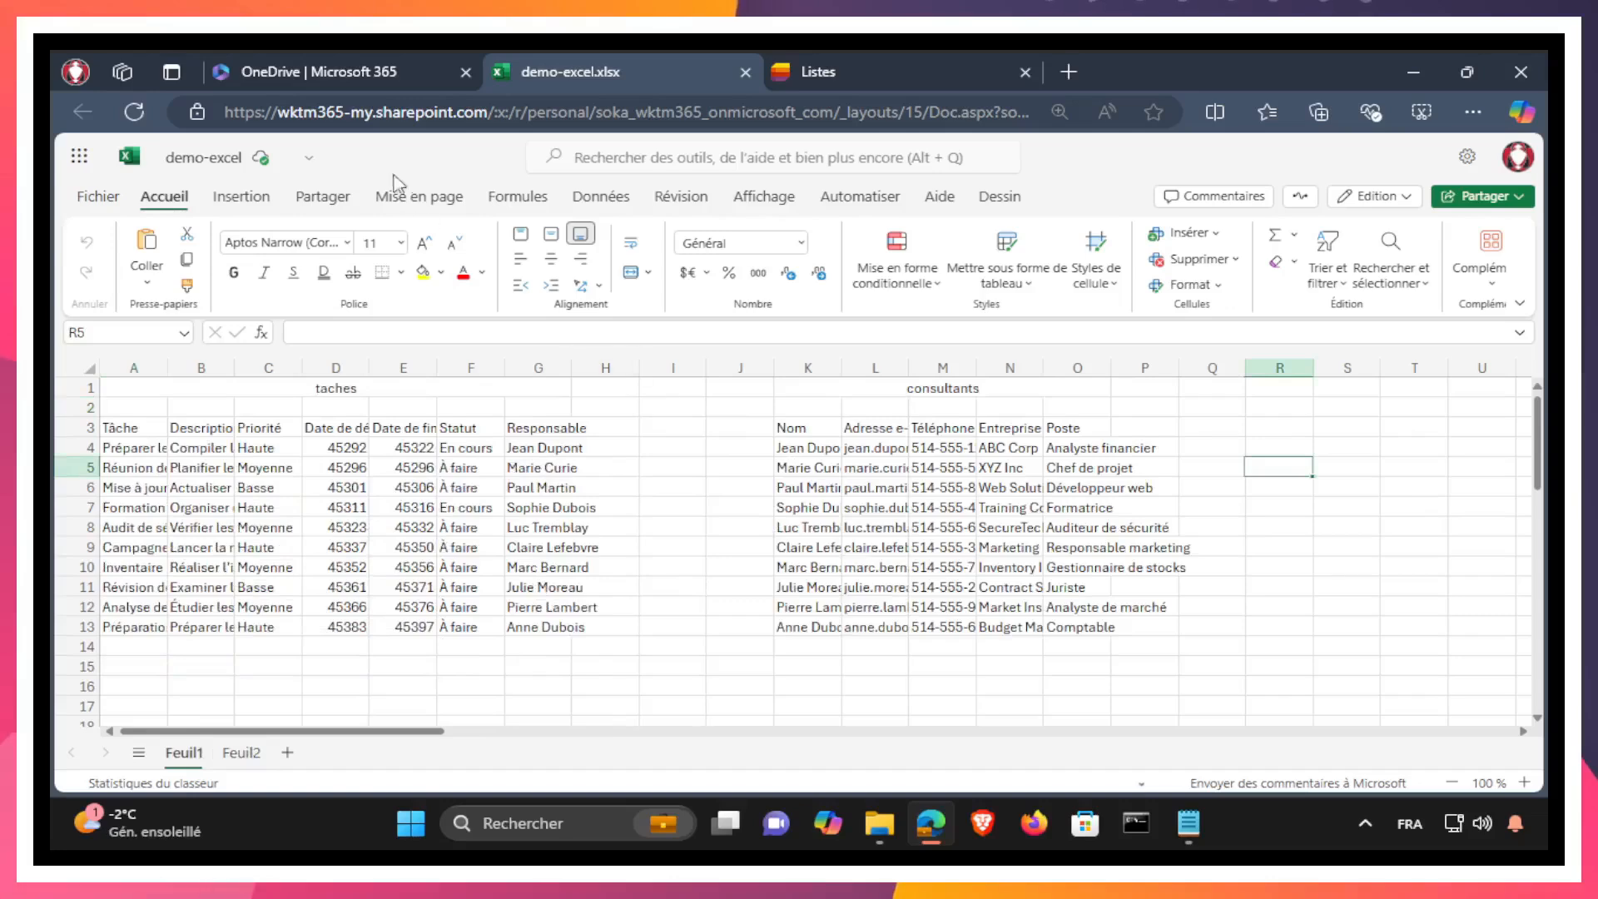
pyautogui.click(331, 71)
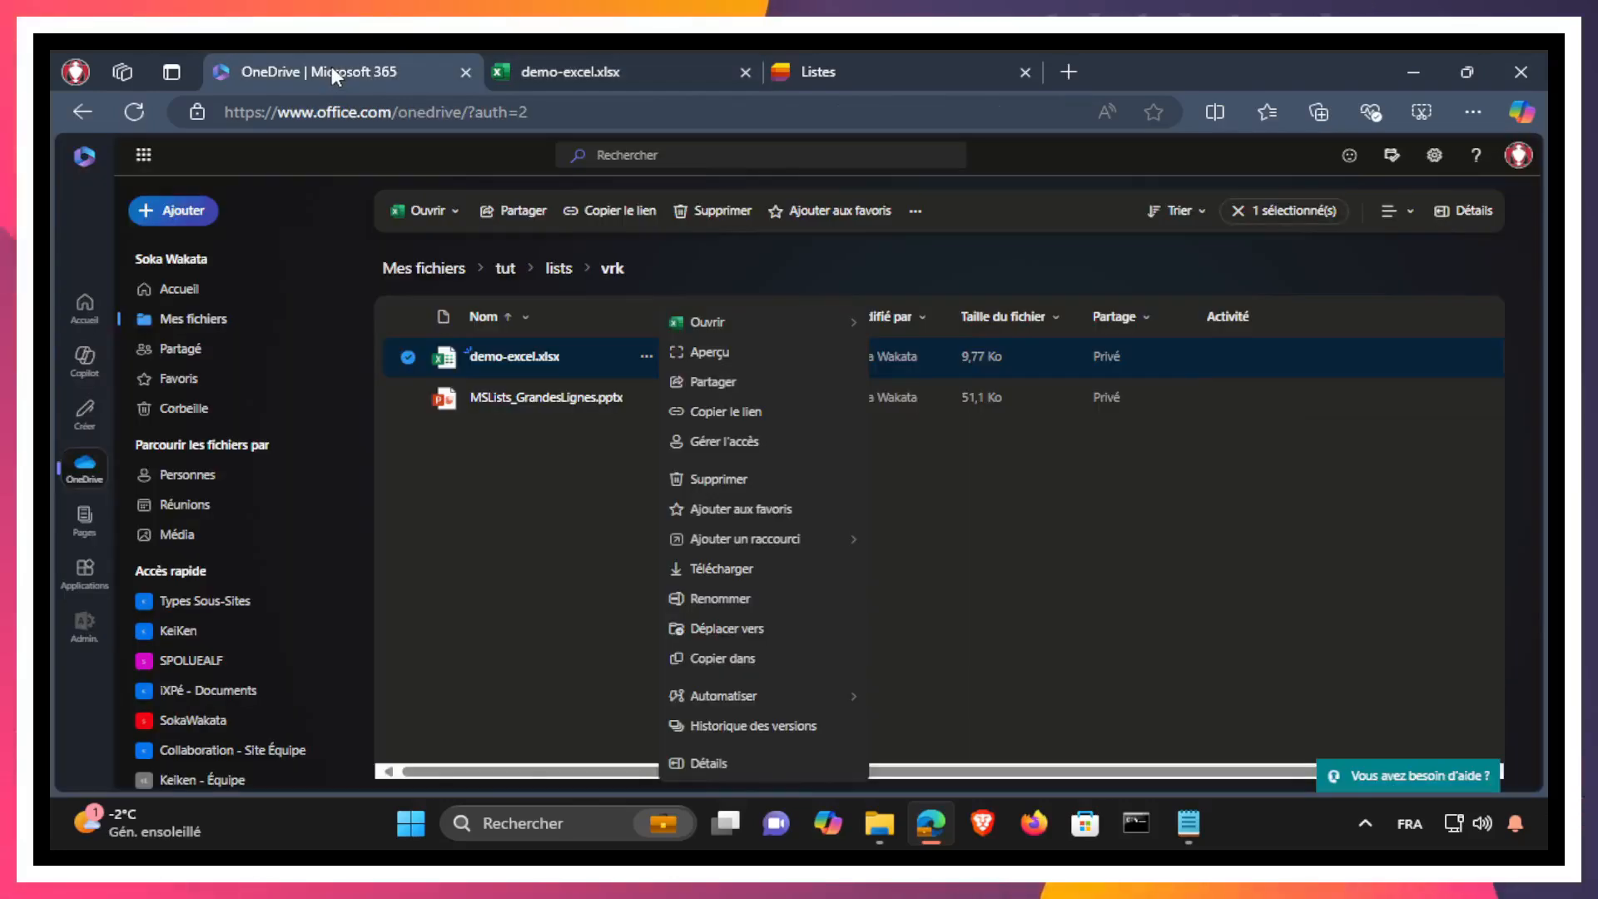
pyautogui.click(753, 568)
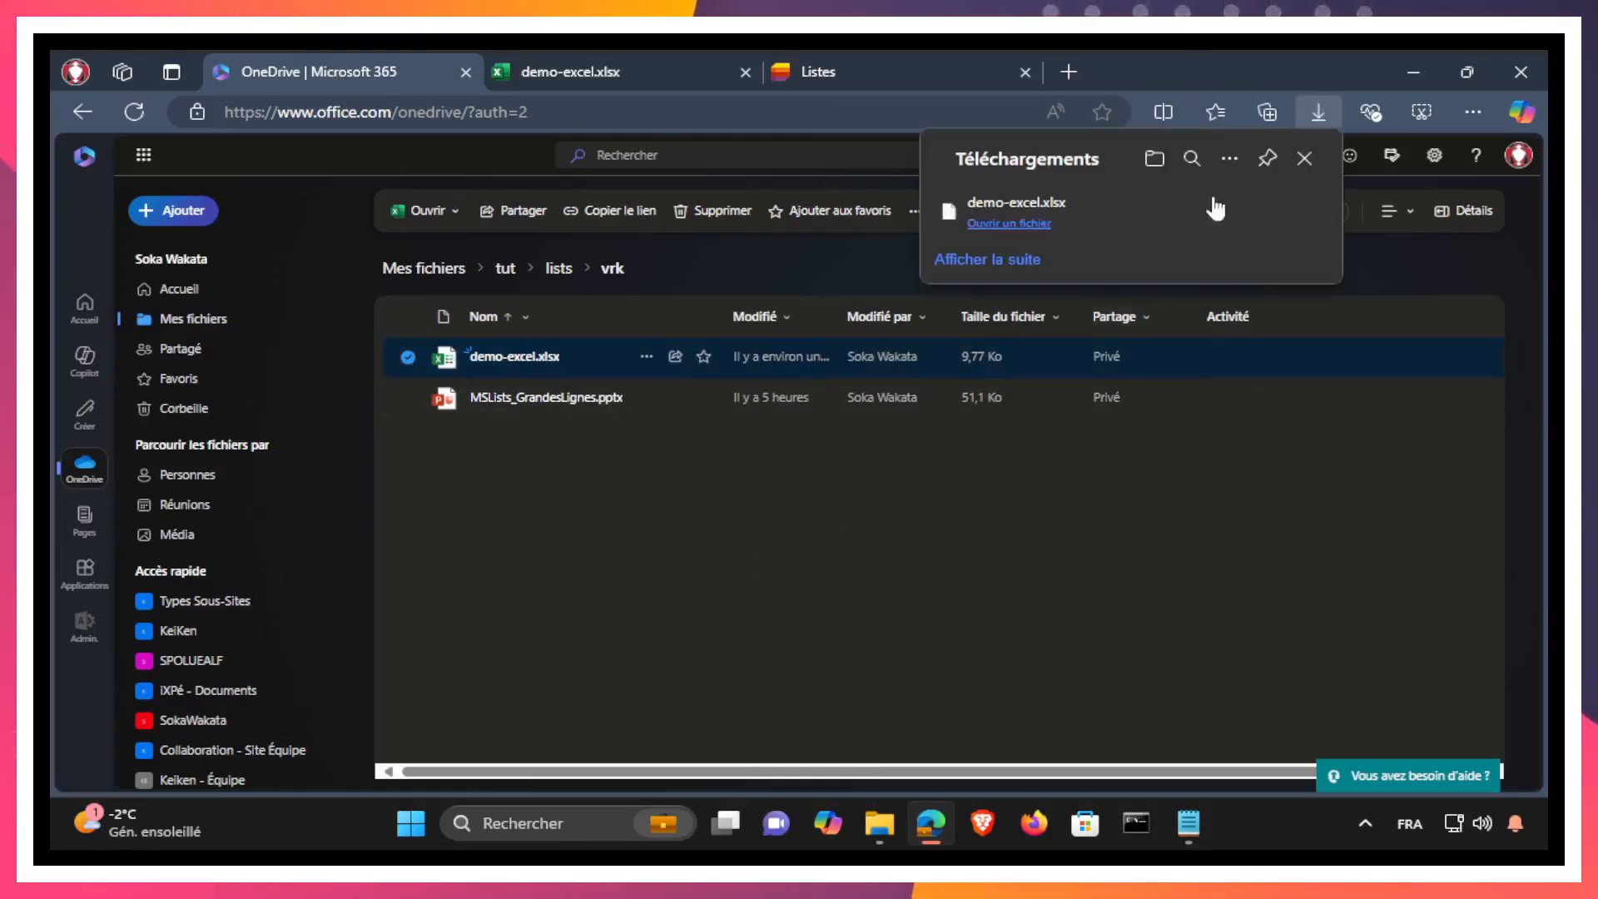
pyautogui.click(1233, 211)
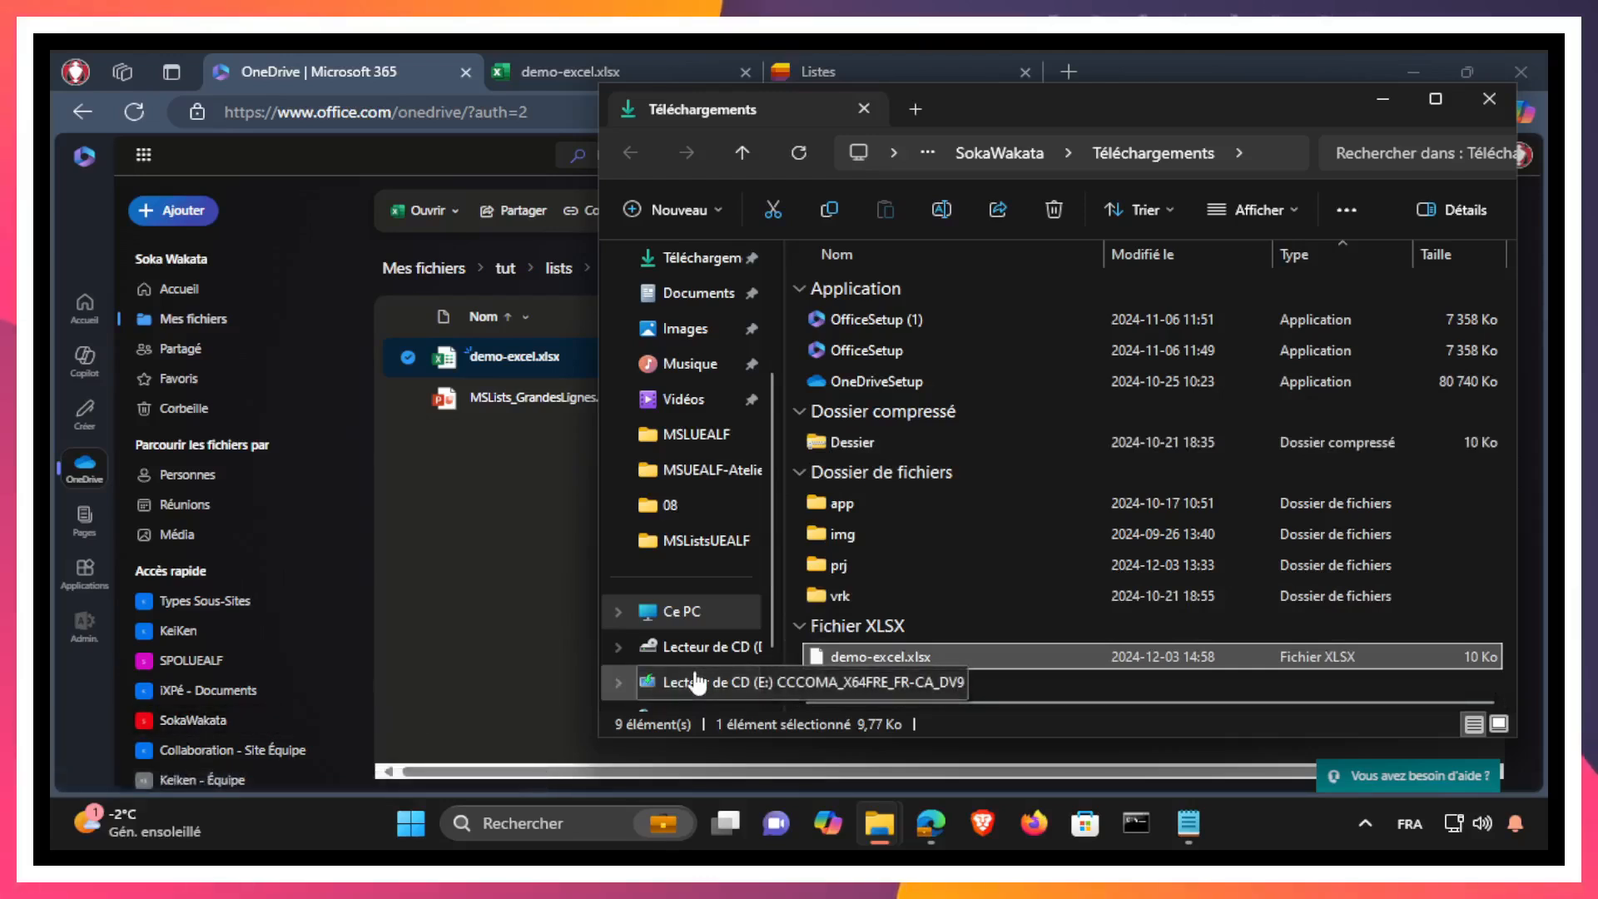
# Step: Rename the downloaded workbook as demo-excel-sansmodif.xlsx
pyautogui.press('F2')
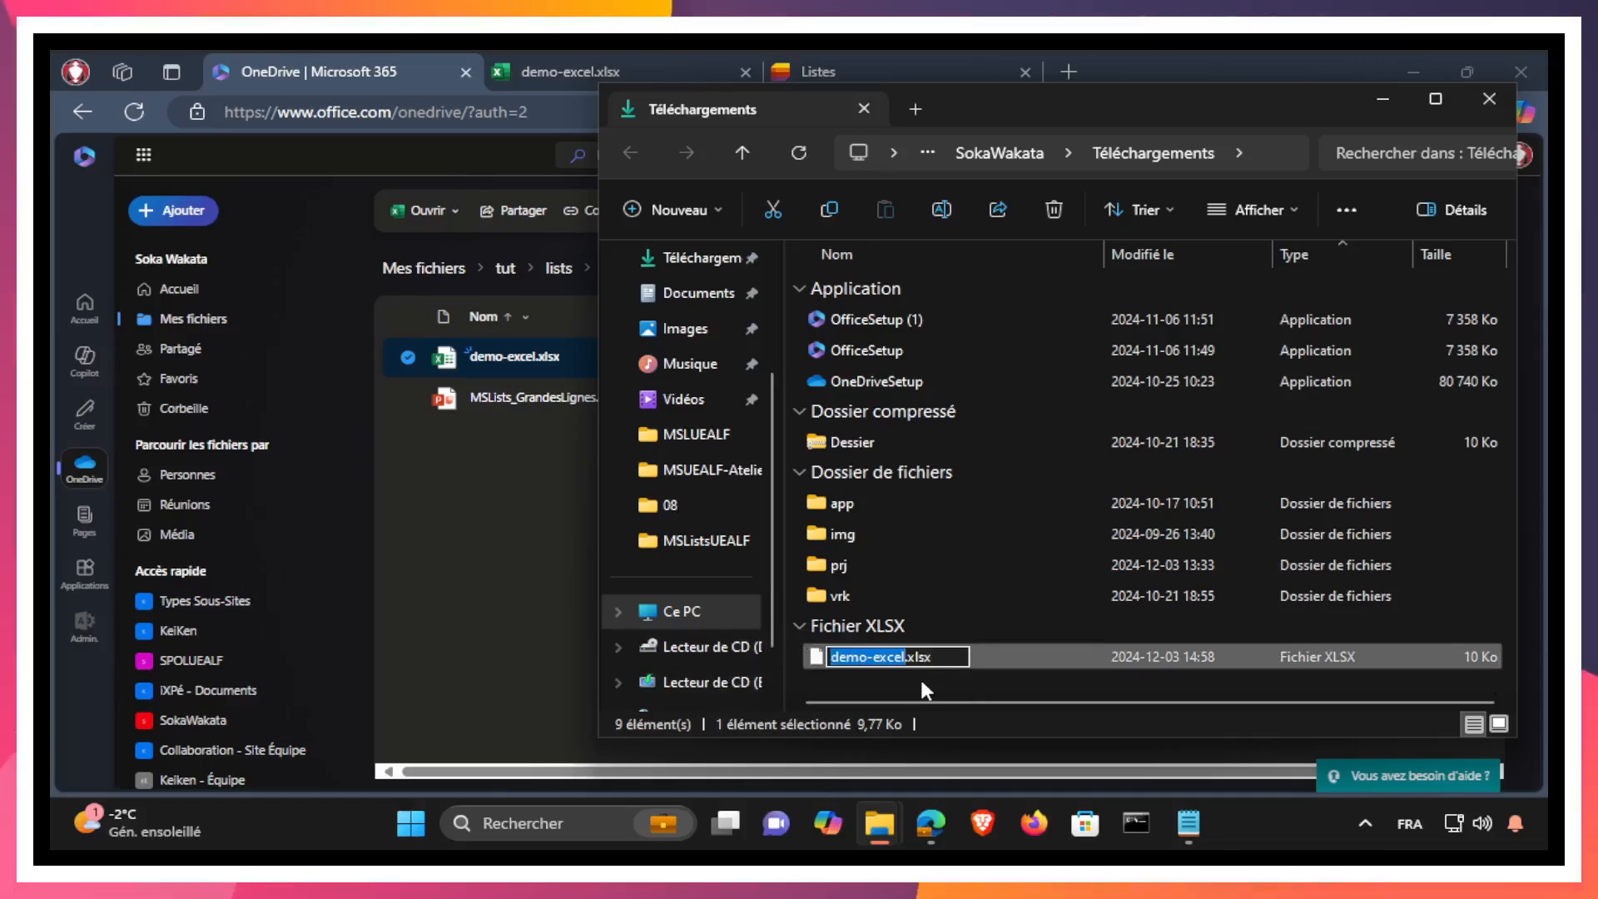
pyautogui.press('Right')
pyautogui.write('-sans')
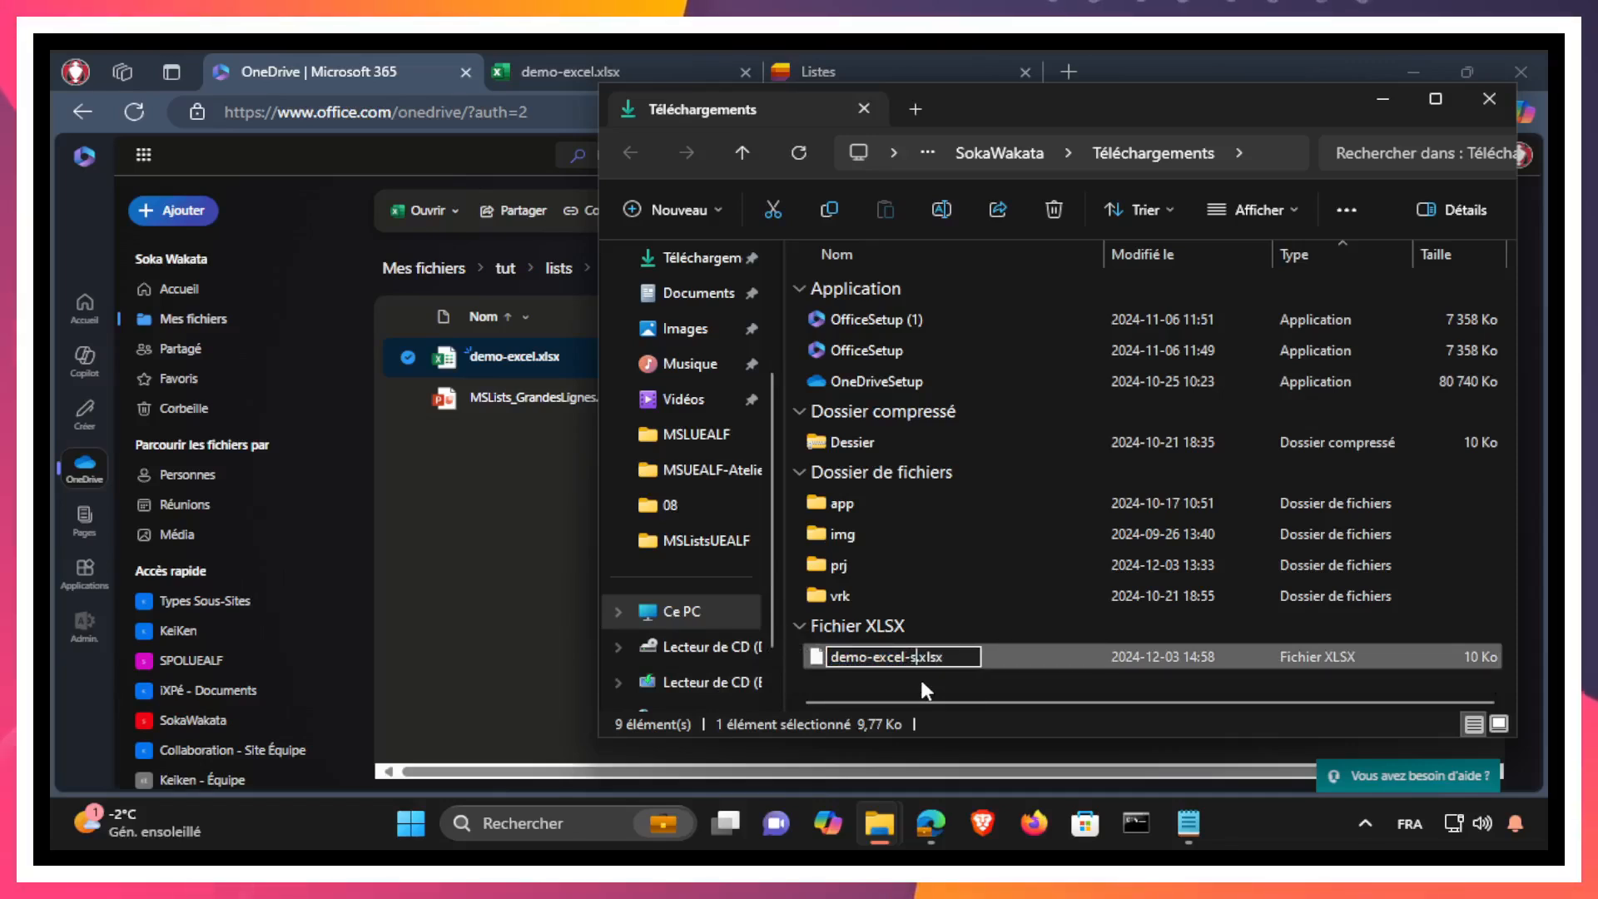
pyautogui.write('modif')
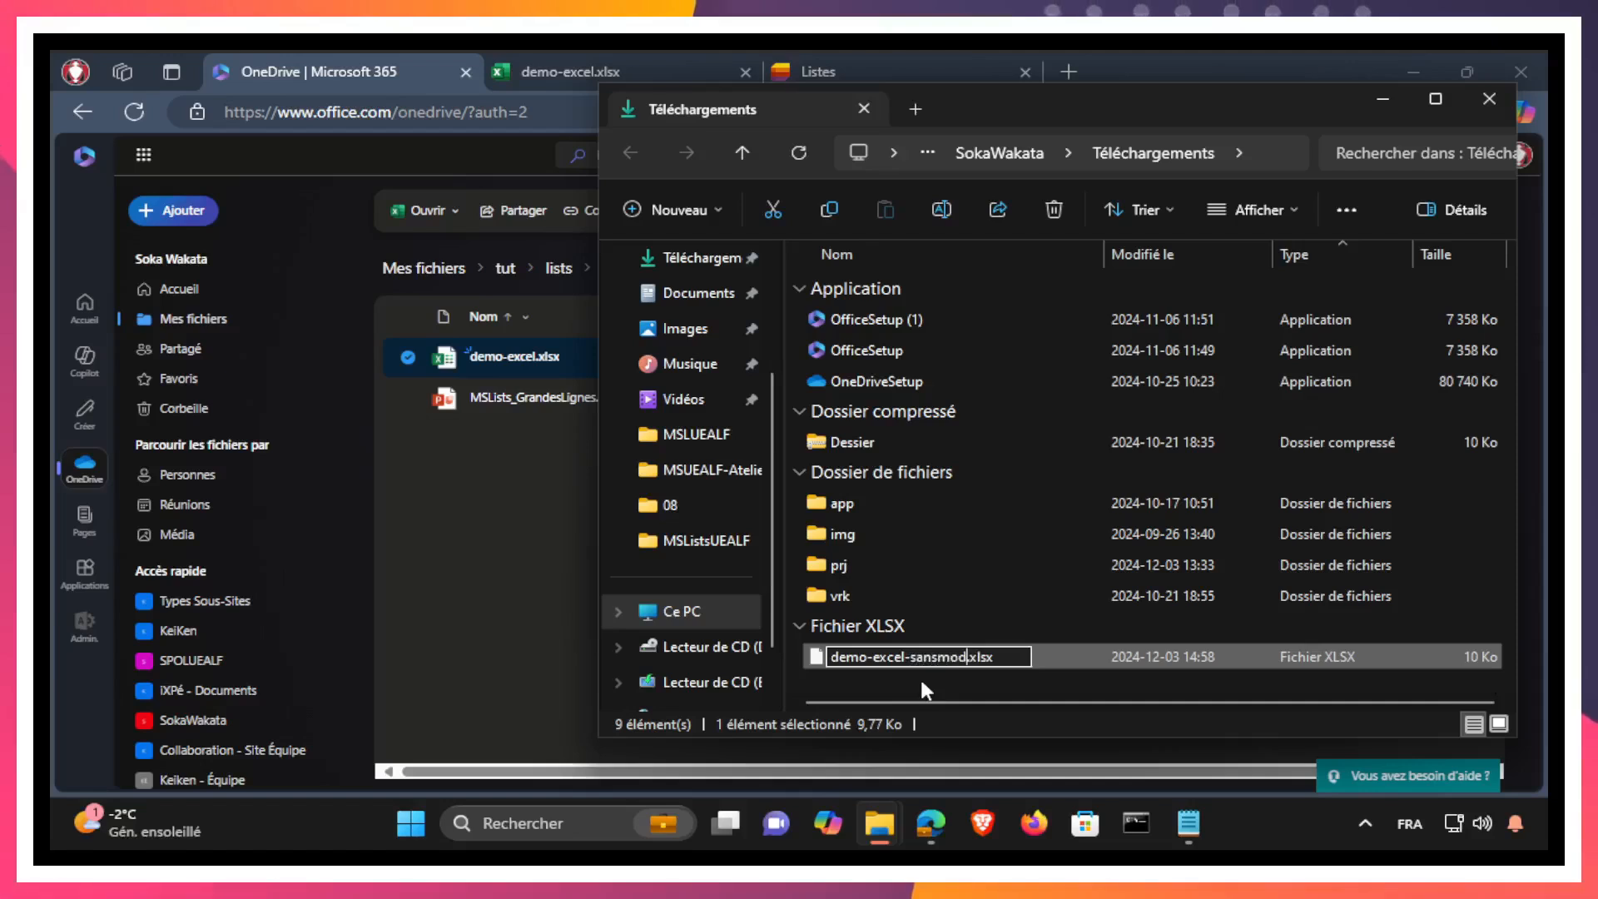
pyautogui.press('Return')
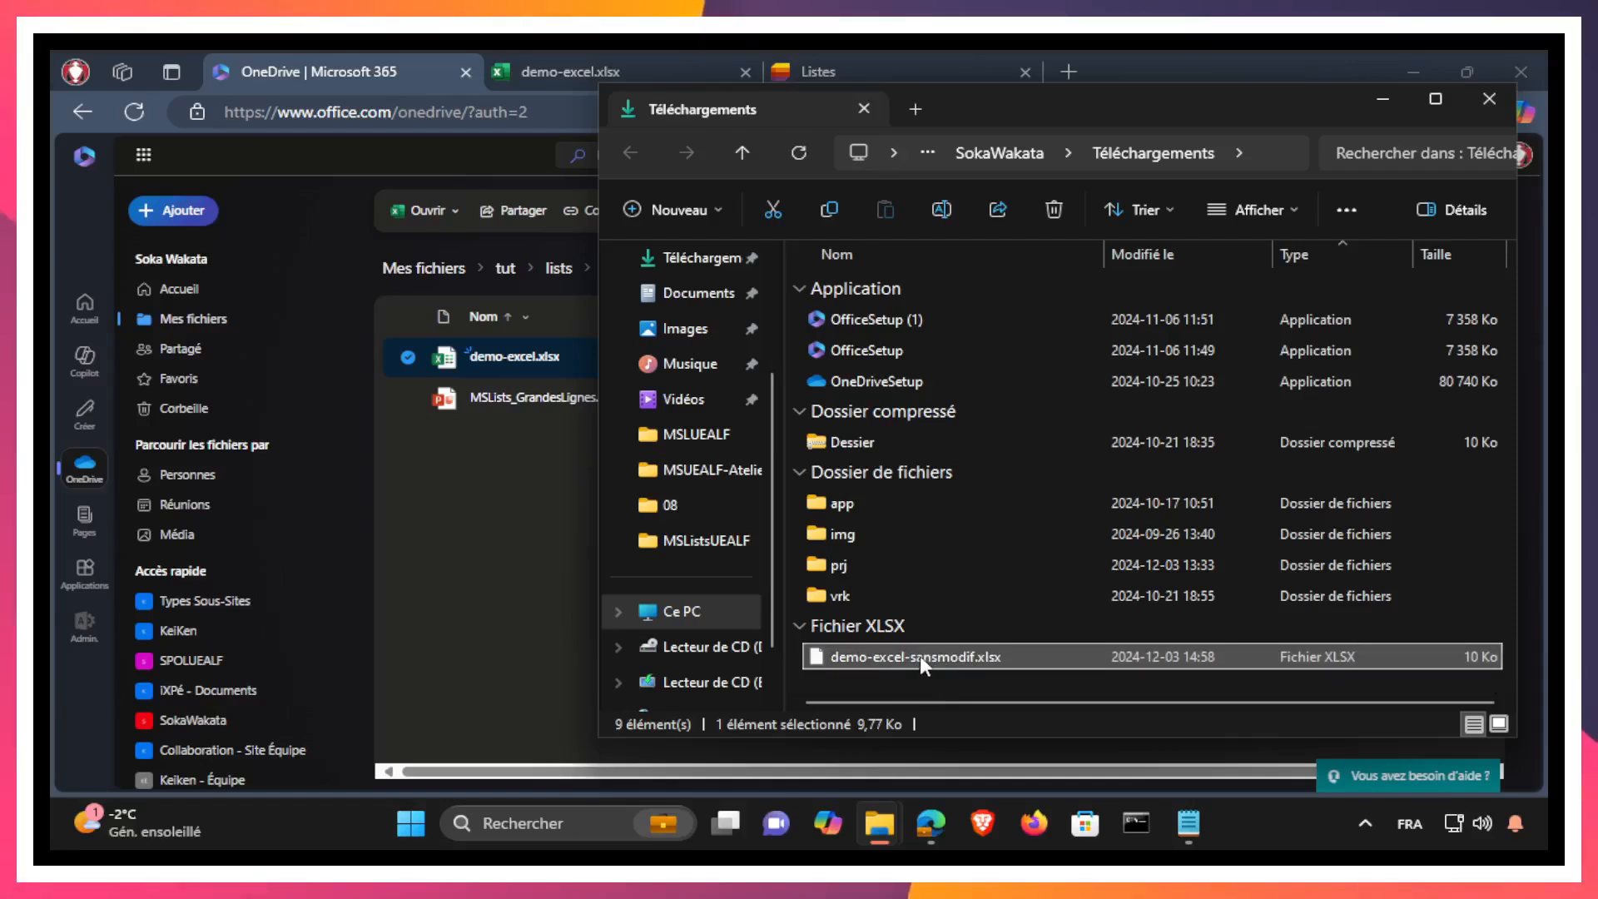
# Step: Move demo-excel-sansmodif.xlsx from the downloads folder into the MSListsUEALF folder inside prj
pyautogui.rightClick(920, 656)
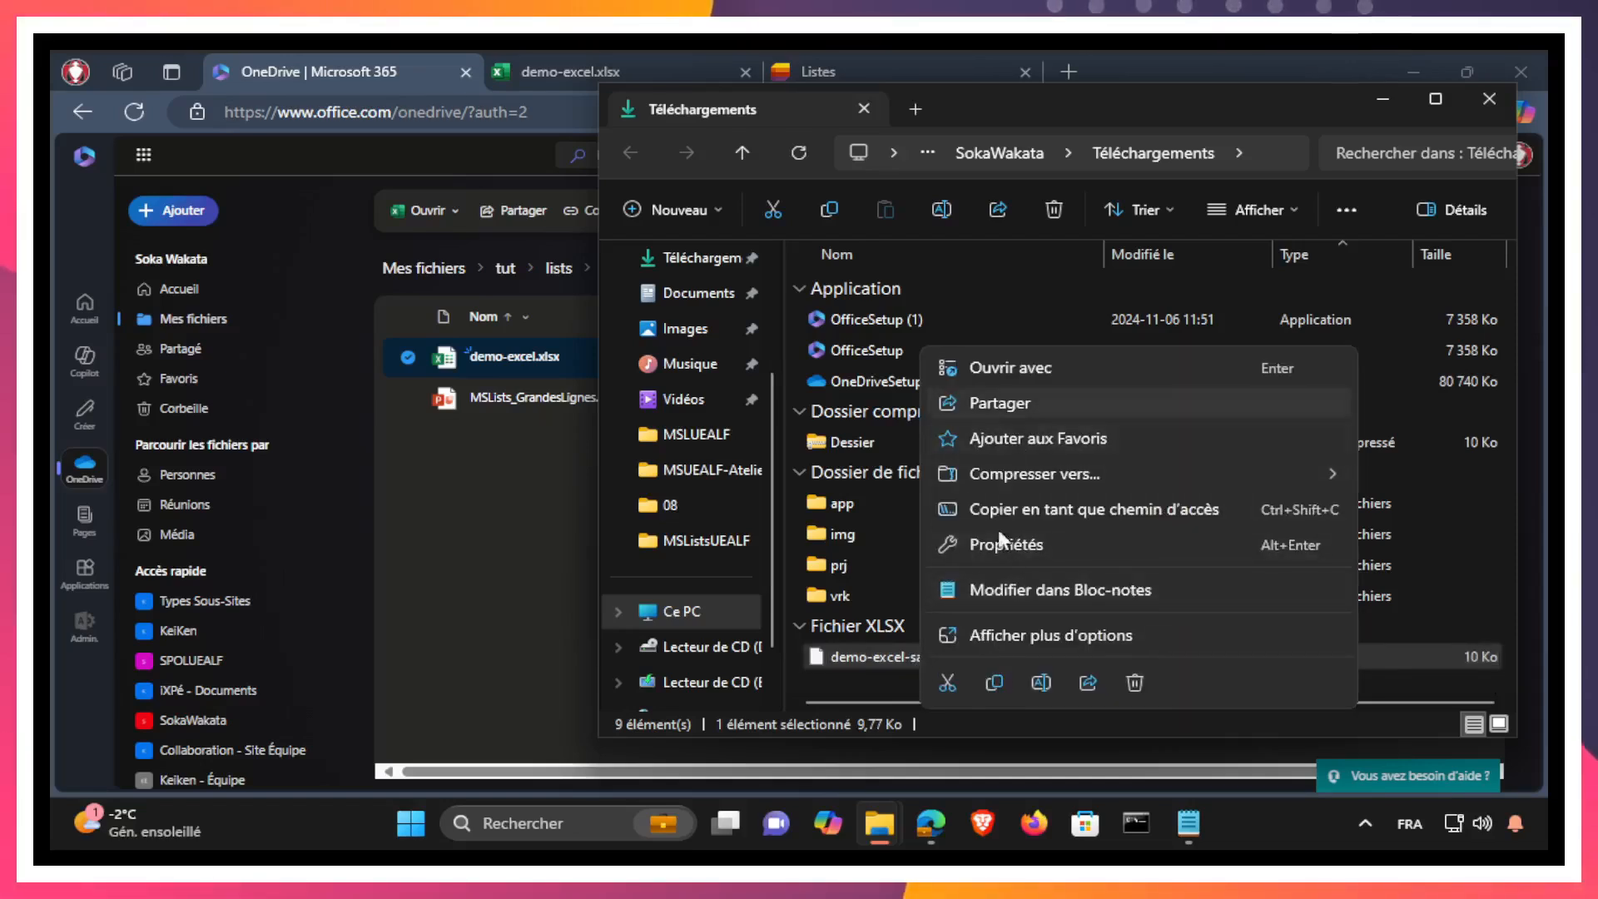
pyautogui.click(947, 682)
pyautogui.doubleClick(849, 564)
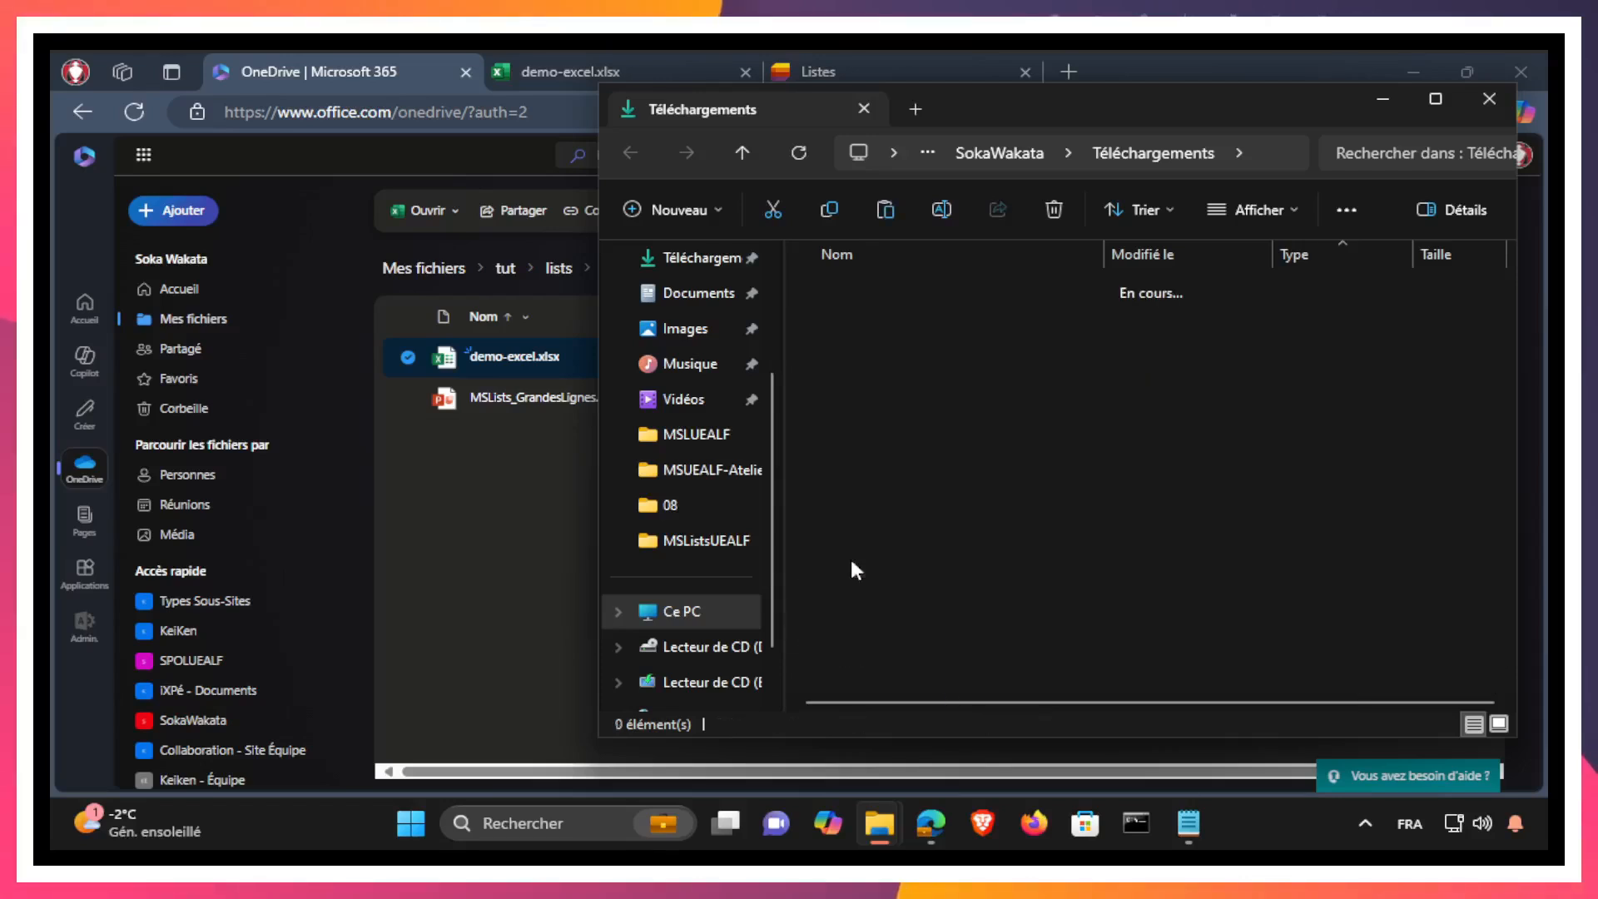
pyautogui.doubleClick(842, 321)
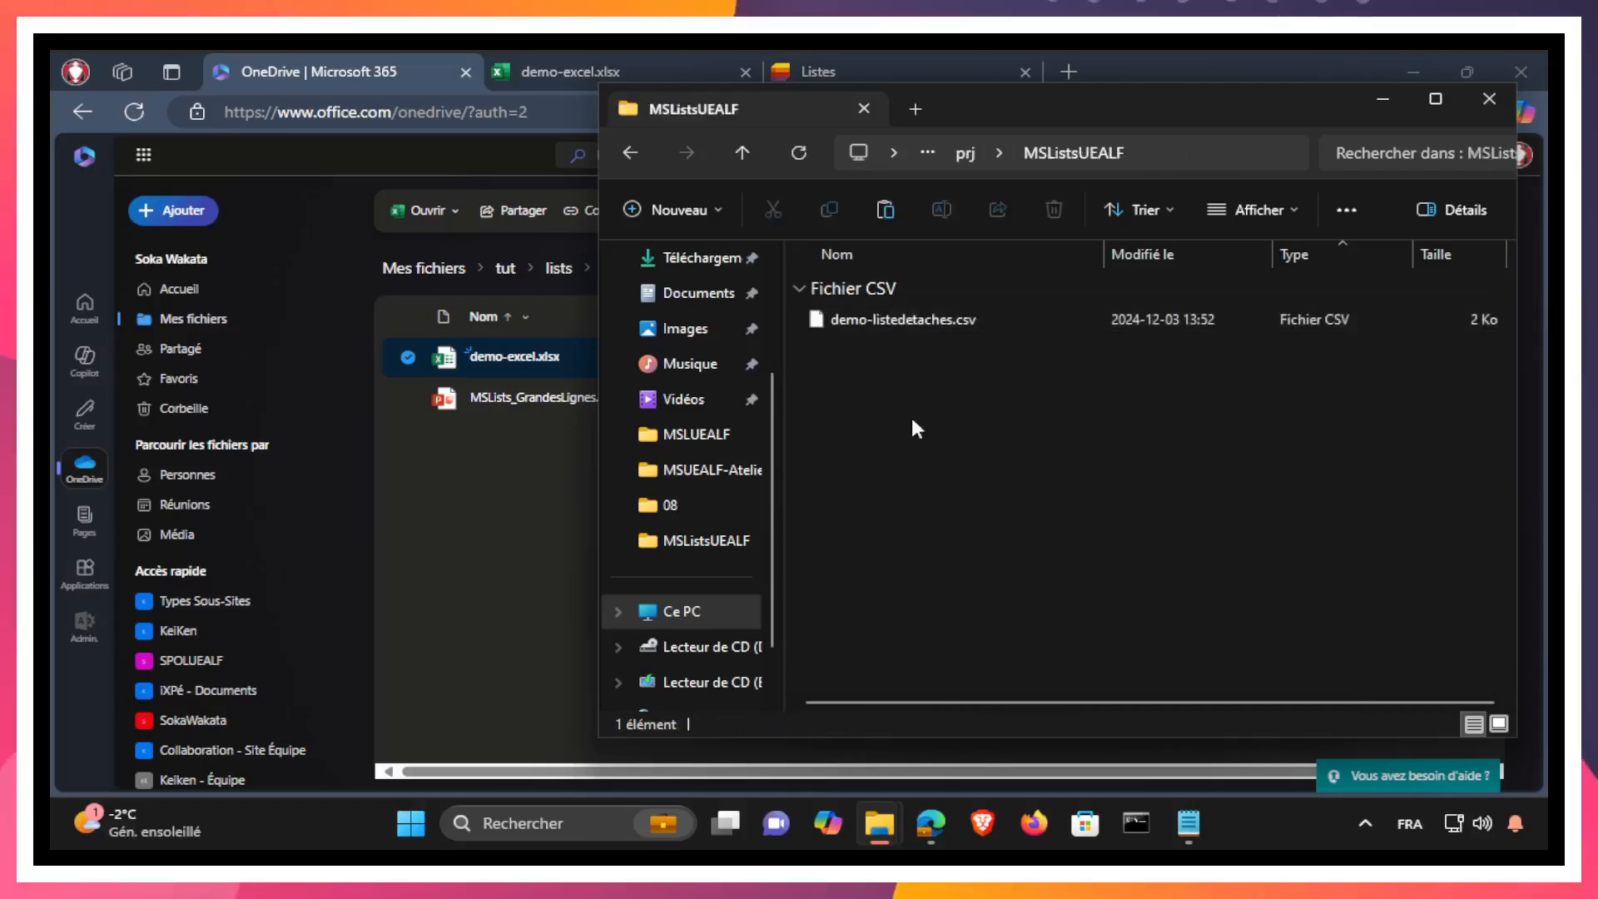
pyautogui.rightClick(930, 472)
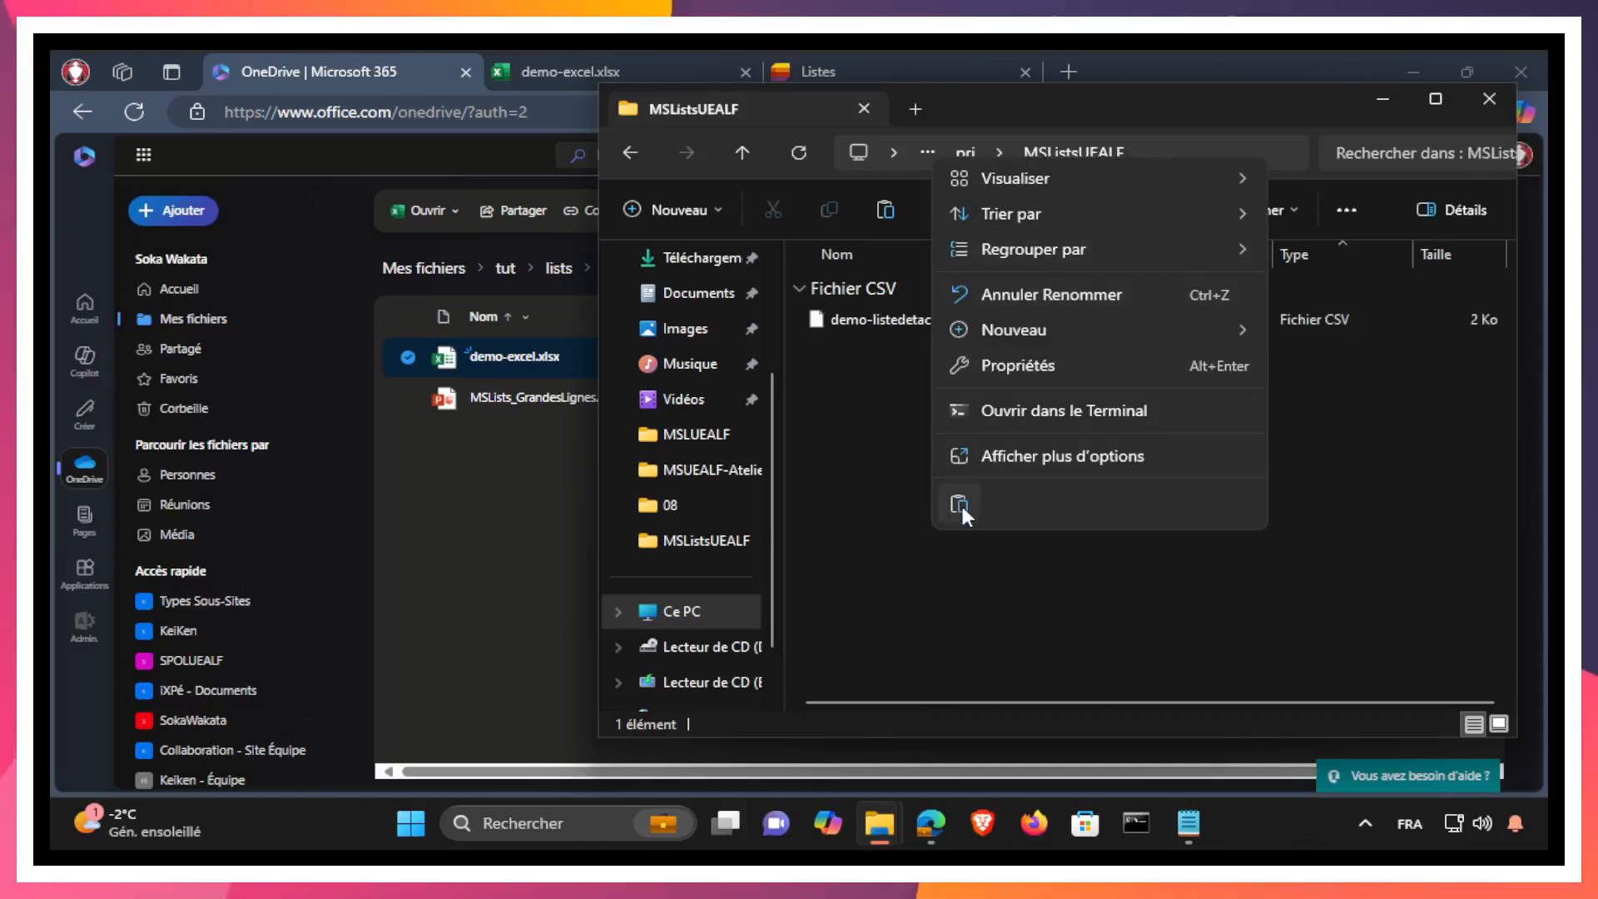
pyautogui.press('Escape')
pyautogui.hotkey('ctrl', 'v')
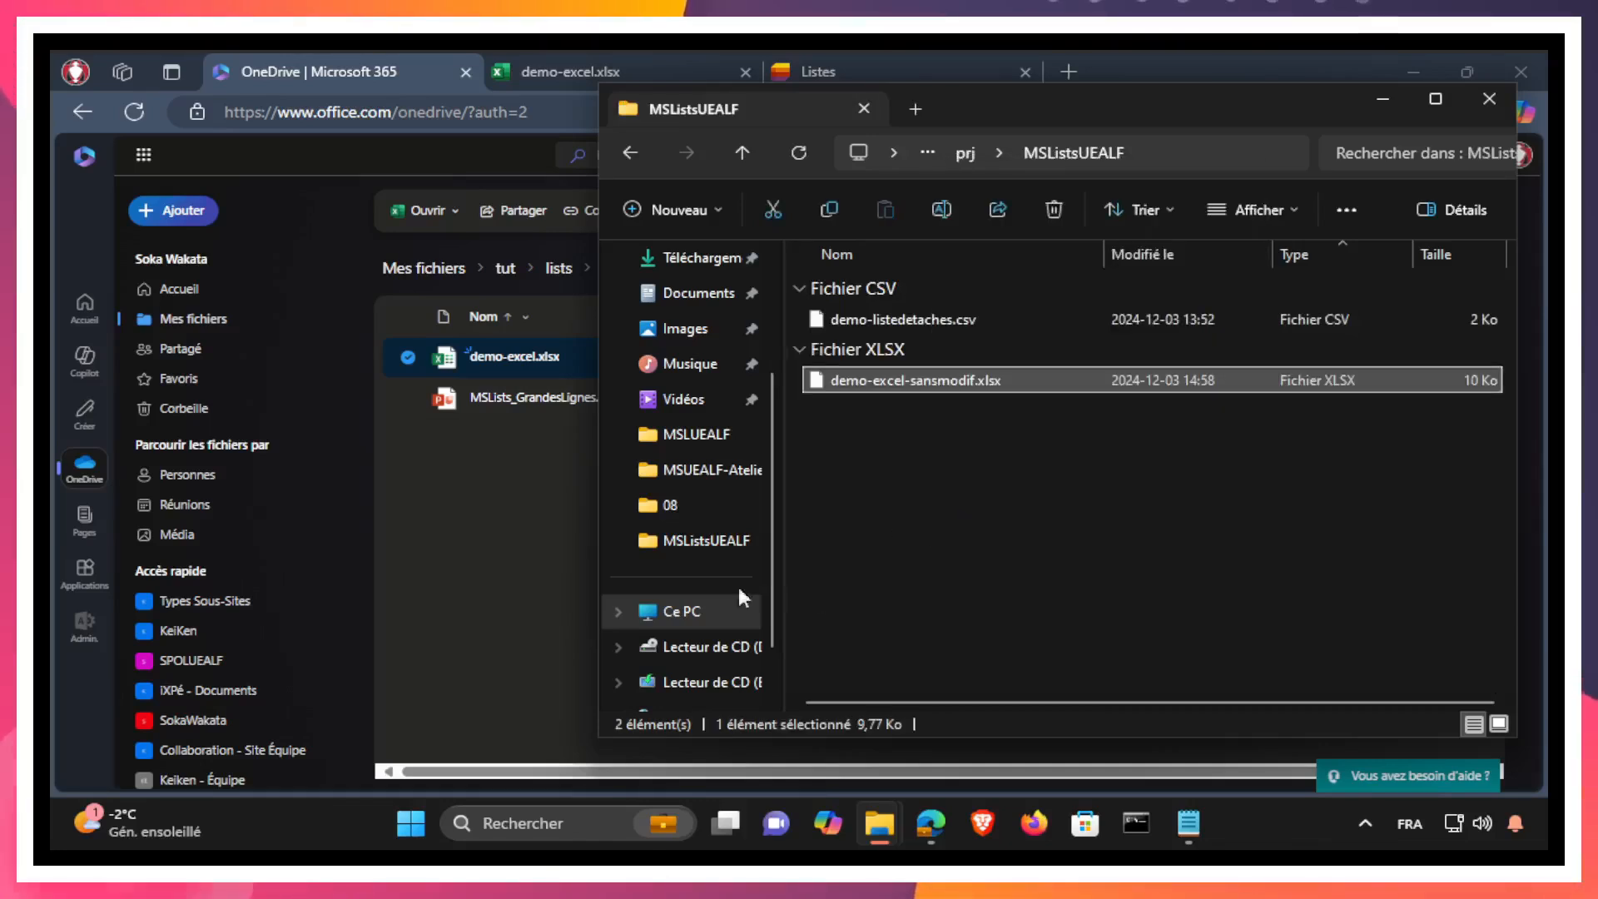
# Step: Compare with the new-list options of Microsoft Lists (Preview) on the other virtual desktop, and return to the first desktop's Microsoft Lists
pyautogui.click(444, 536)
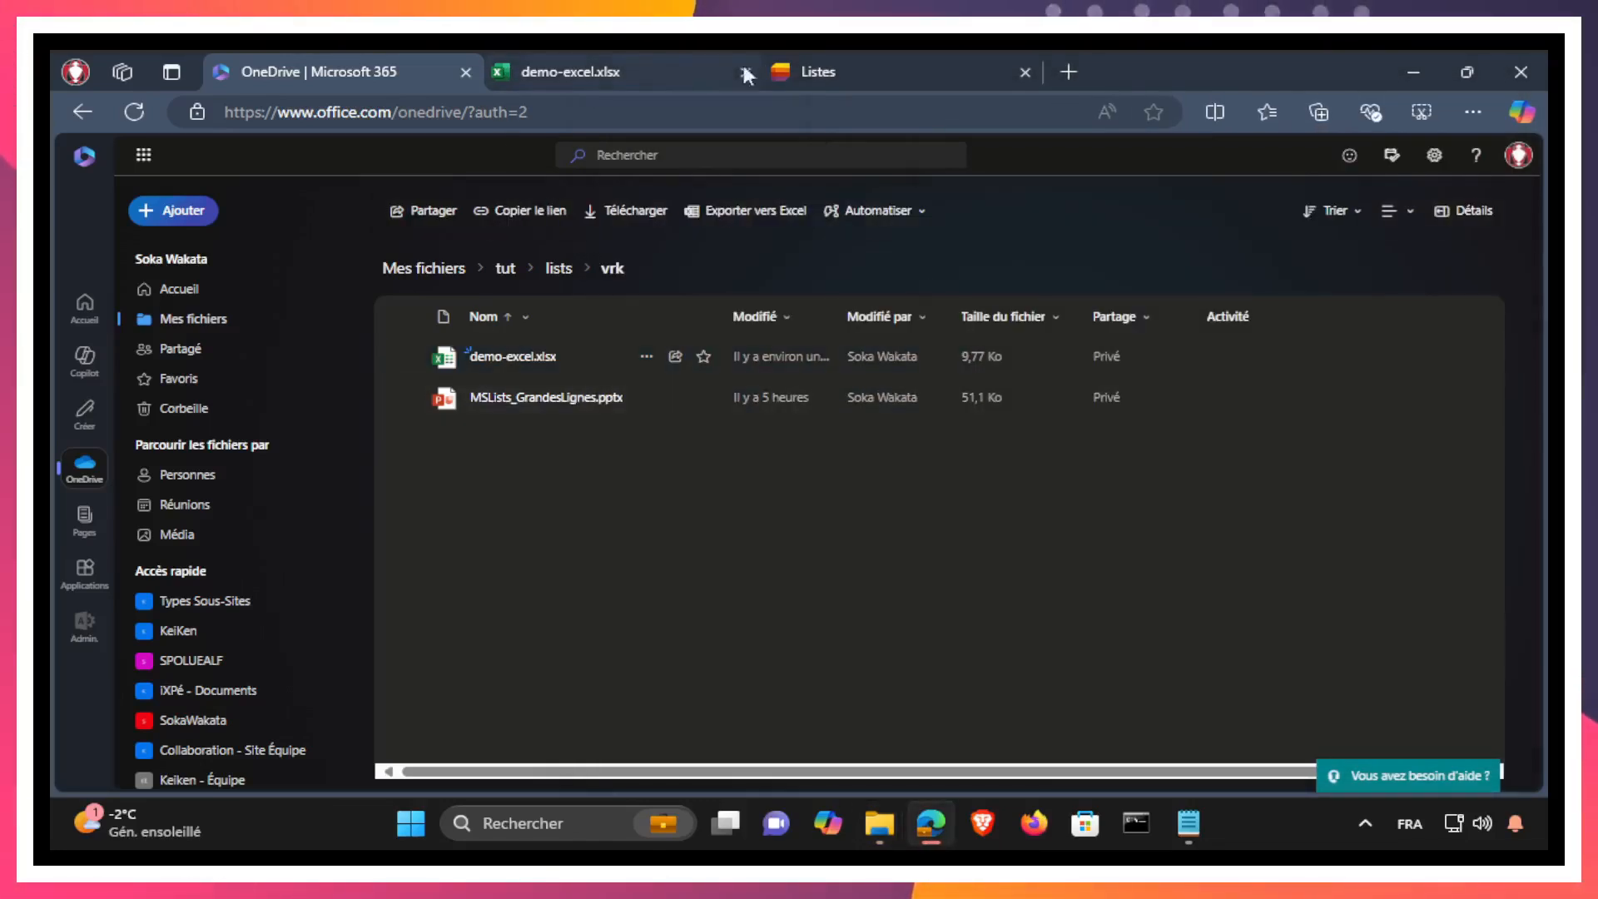
pyautogui.click(825, 73)
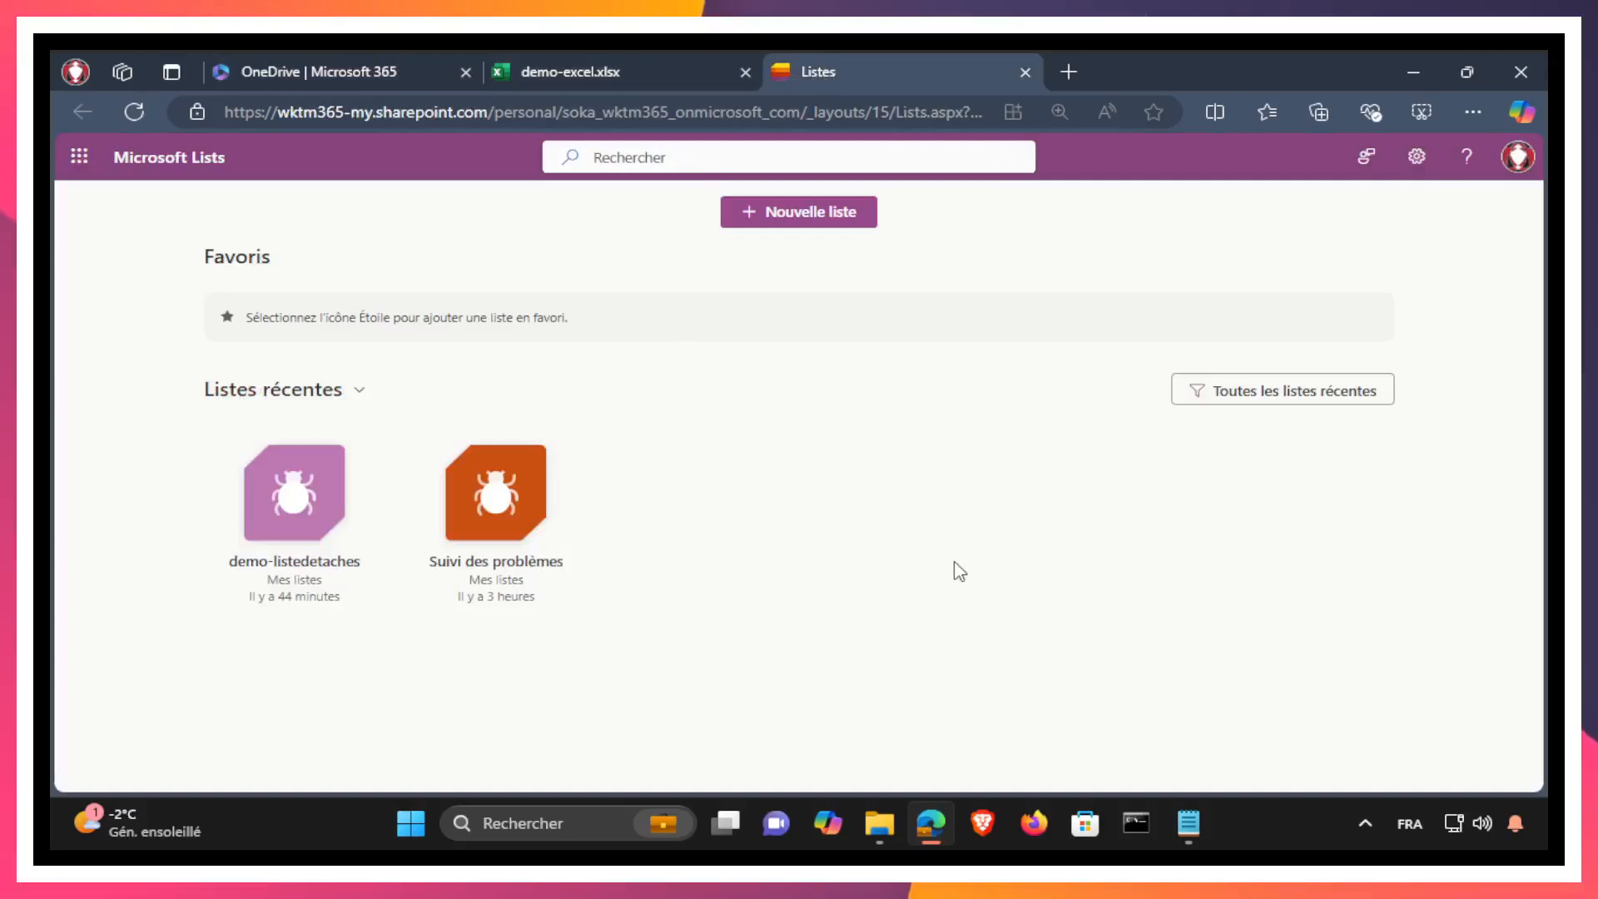
pyautogui.click(726, 823)
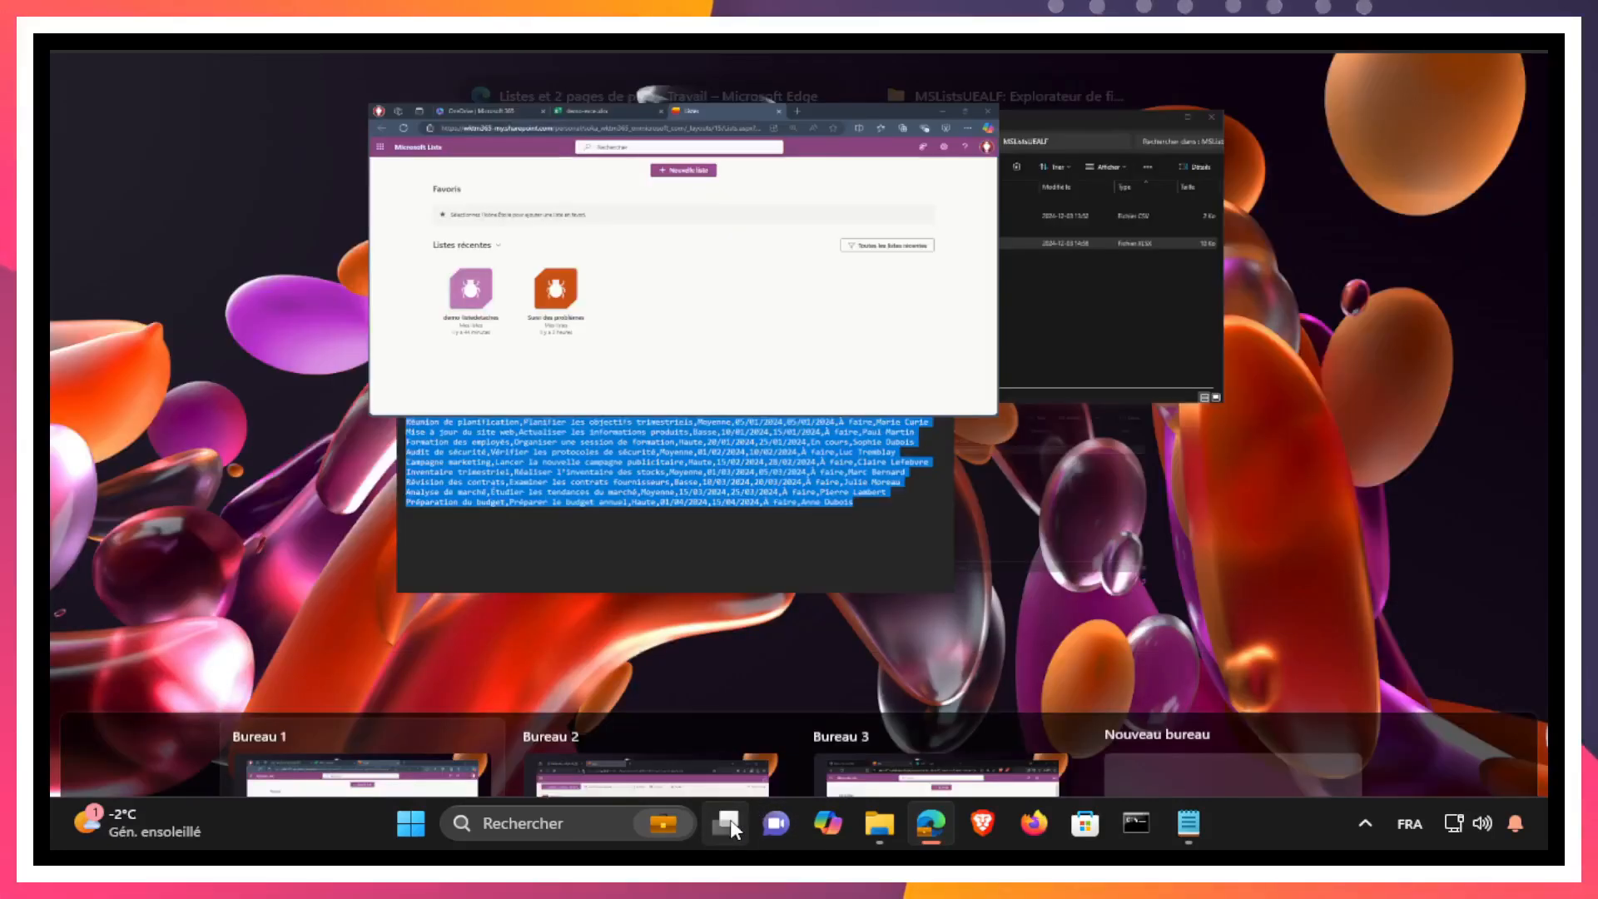
pyautogui.click(774, 696)
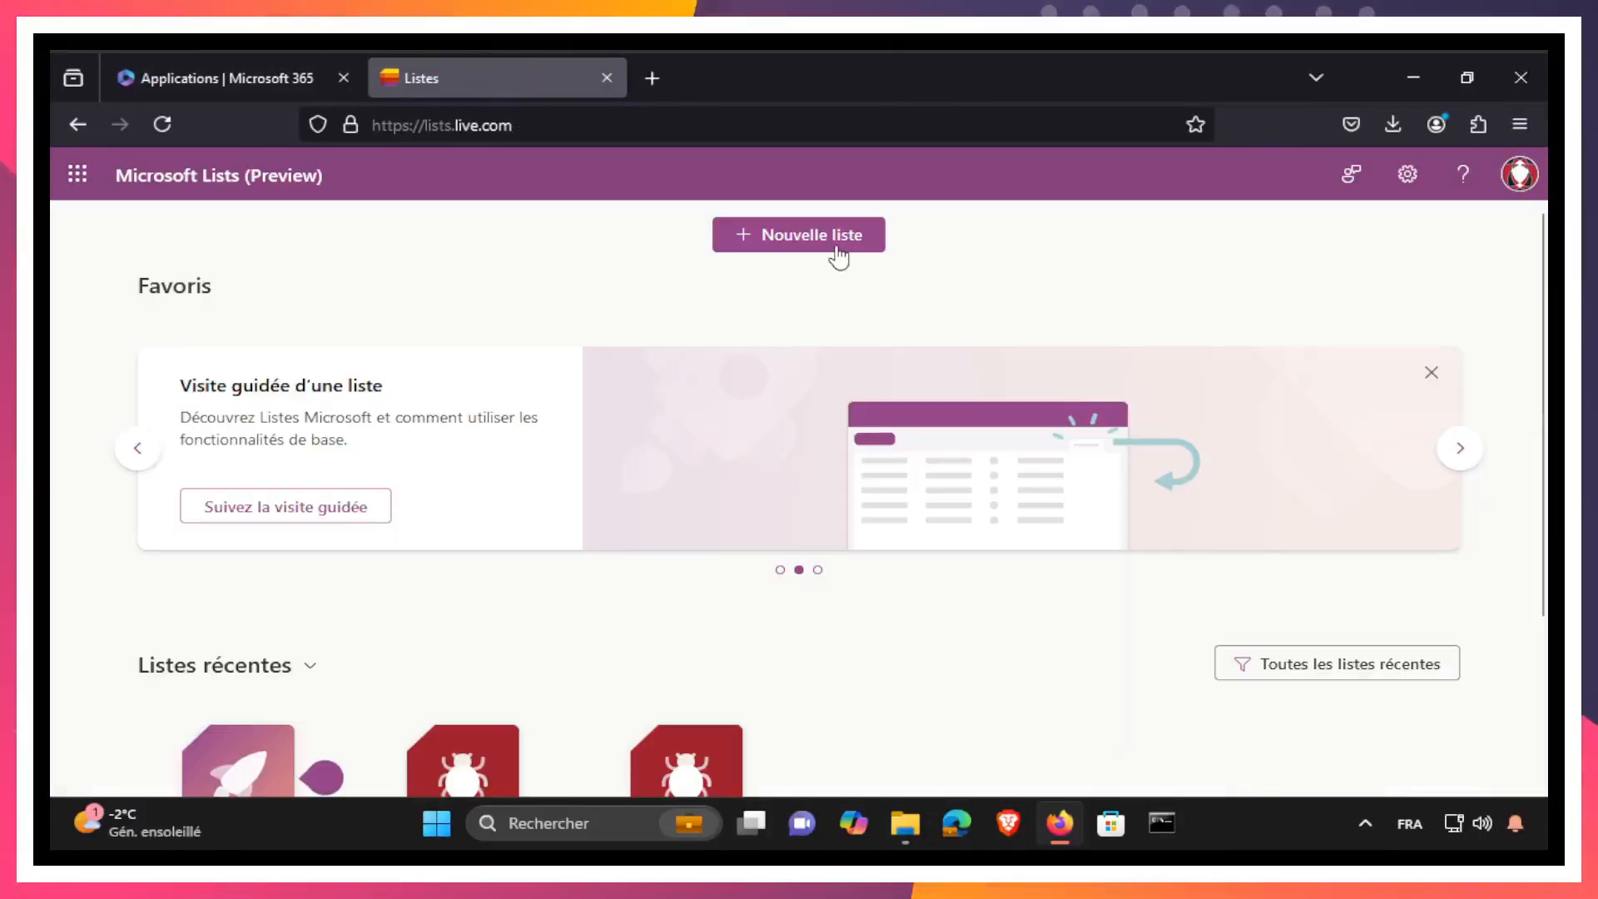
pyautogui.click(823, 245)
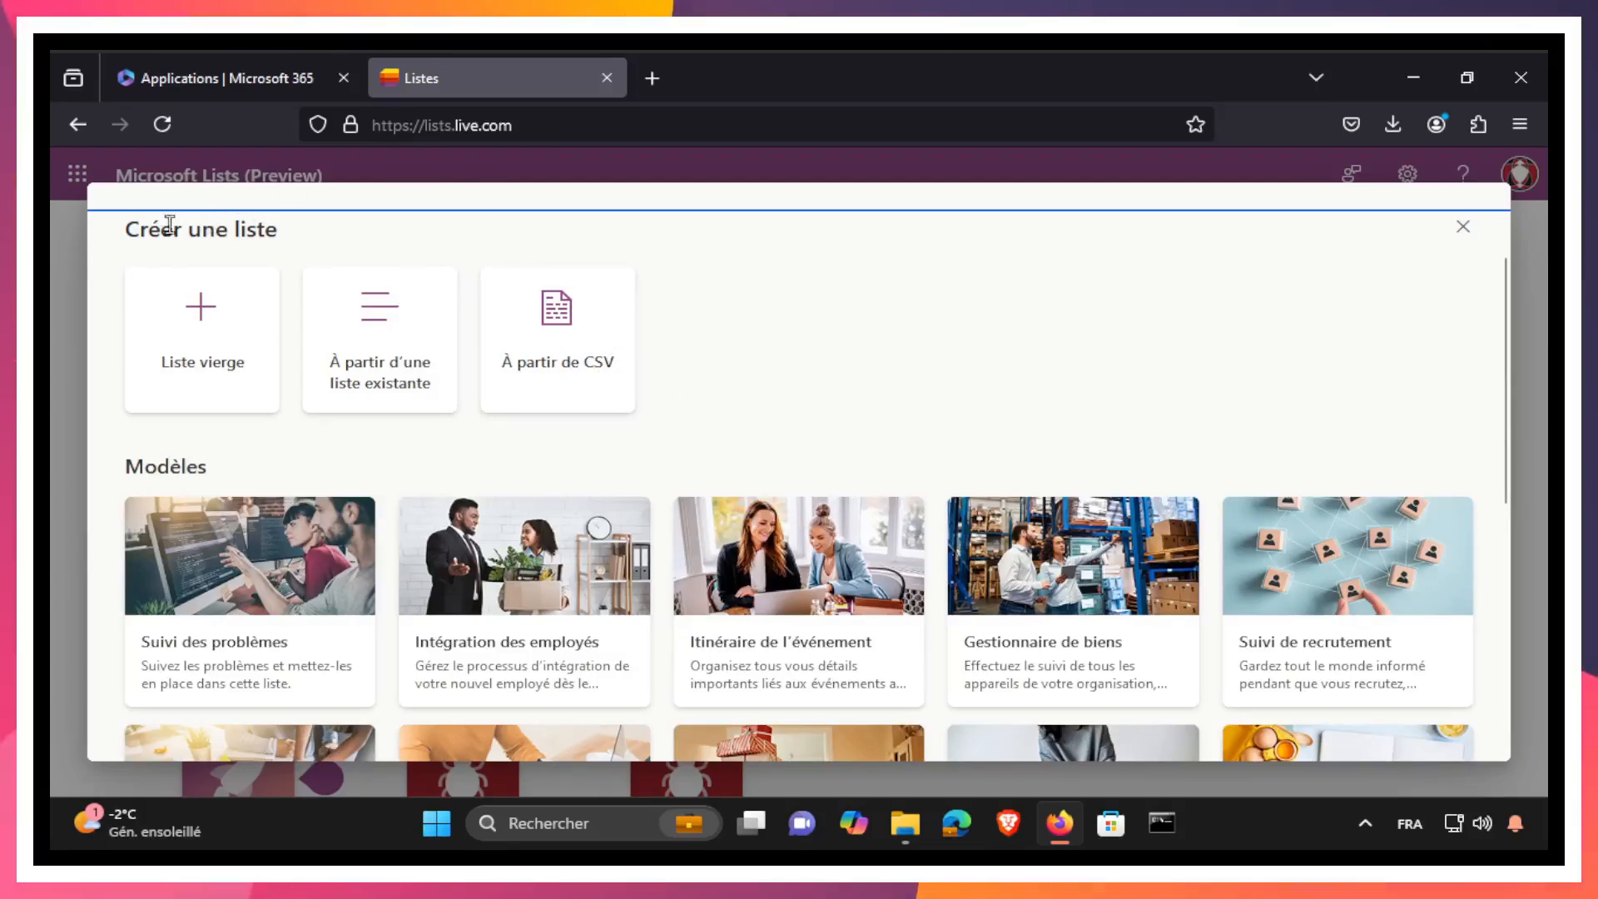
pyautogui.click(1463, 227)
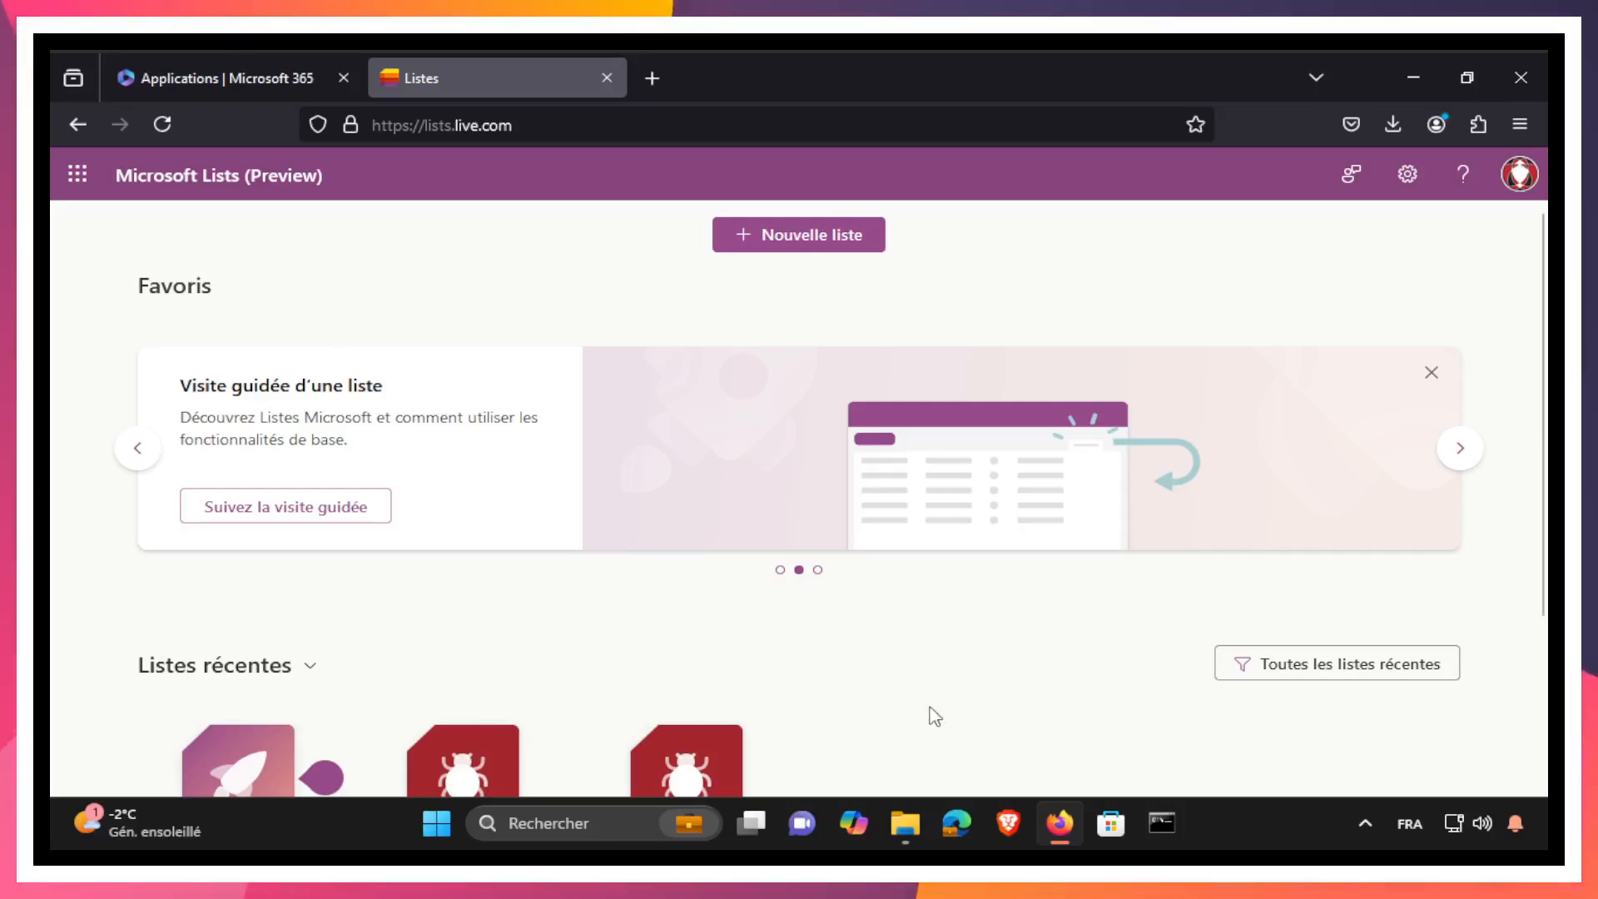
pyautogui.click(751, 823)
pyautogui.click(385, 713)
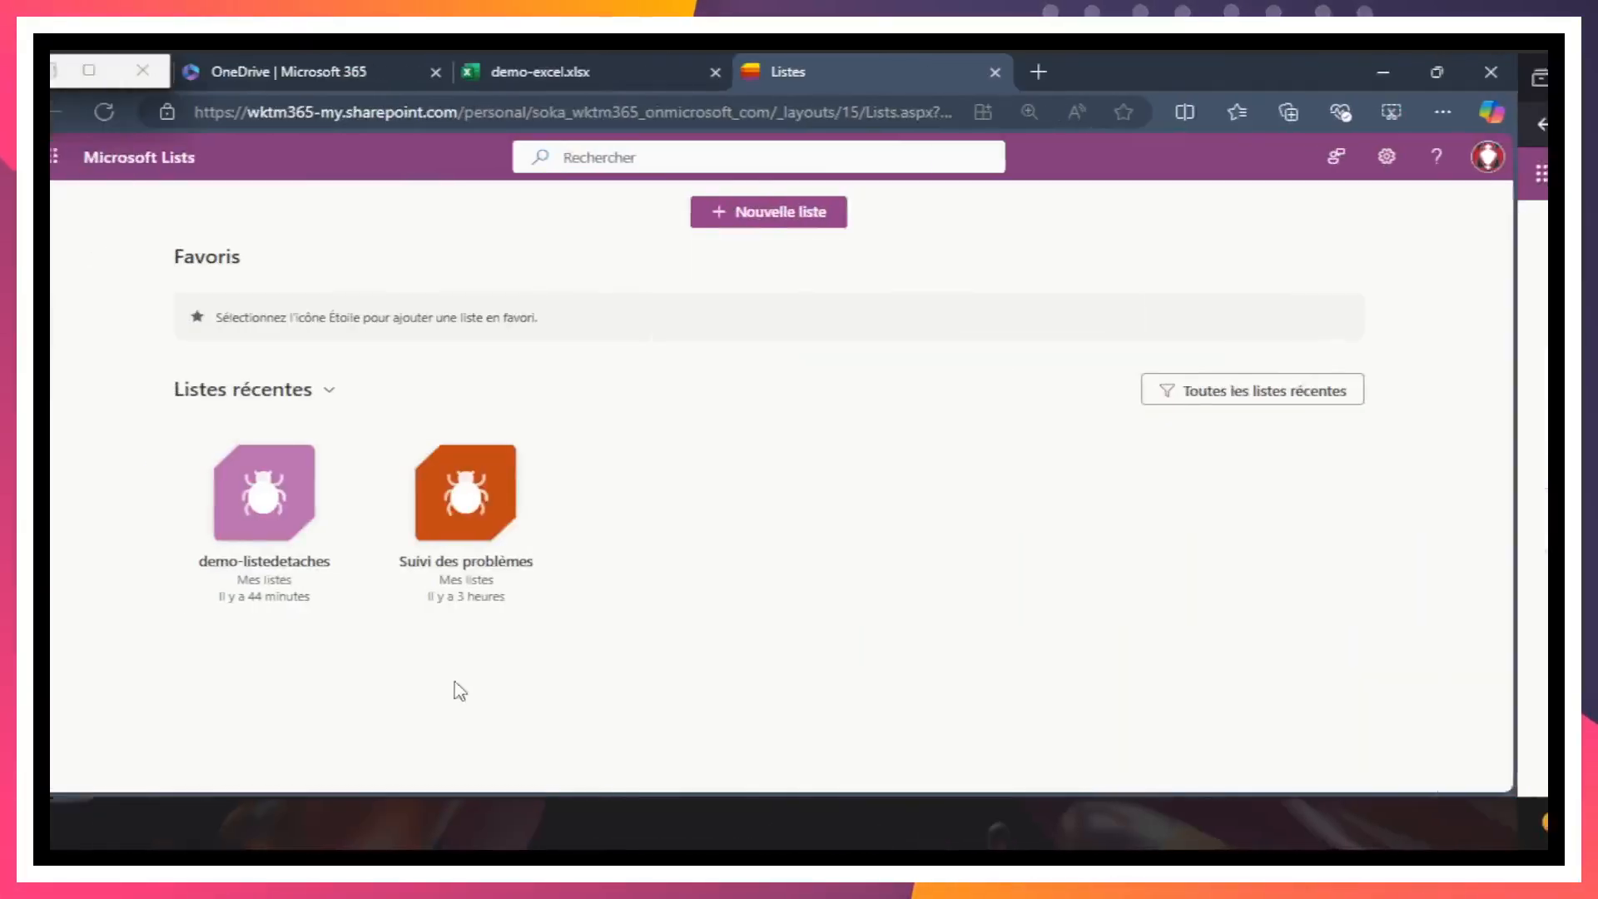
# Step: Try to create a list from Excel by uploading demo-excel-sansmodif.xlsx from this device
pyautogui.click(807, 221)
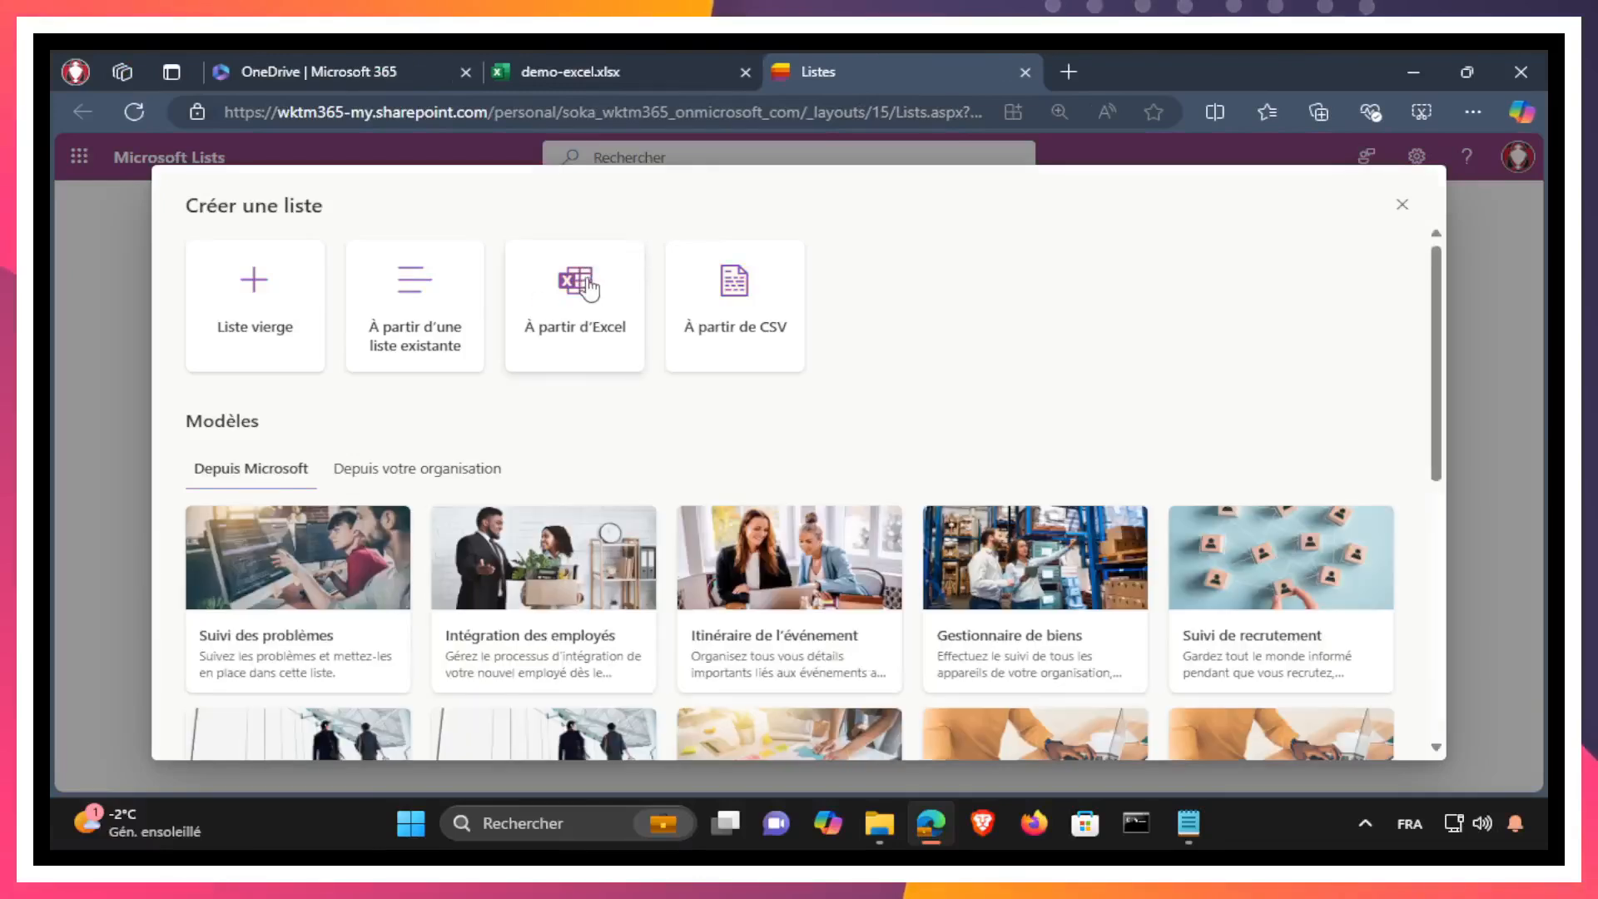
pyautogui.click(585, 288)
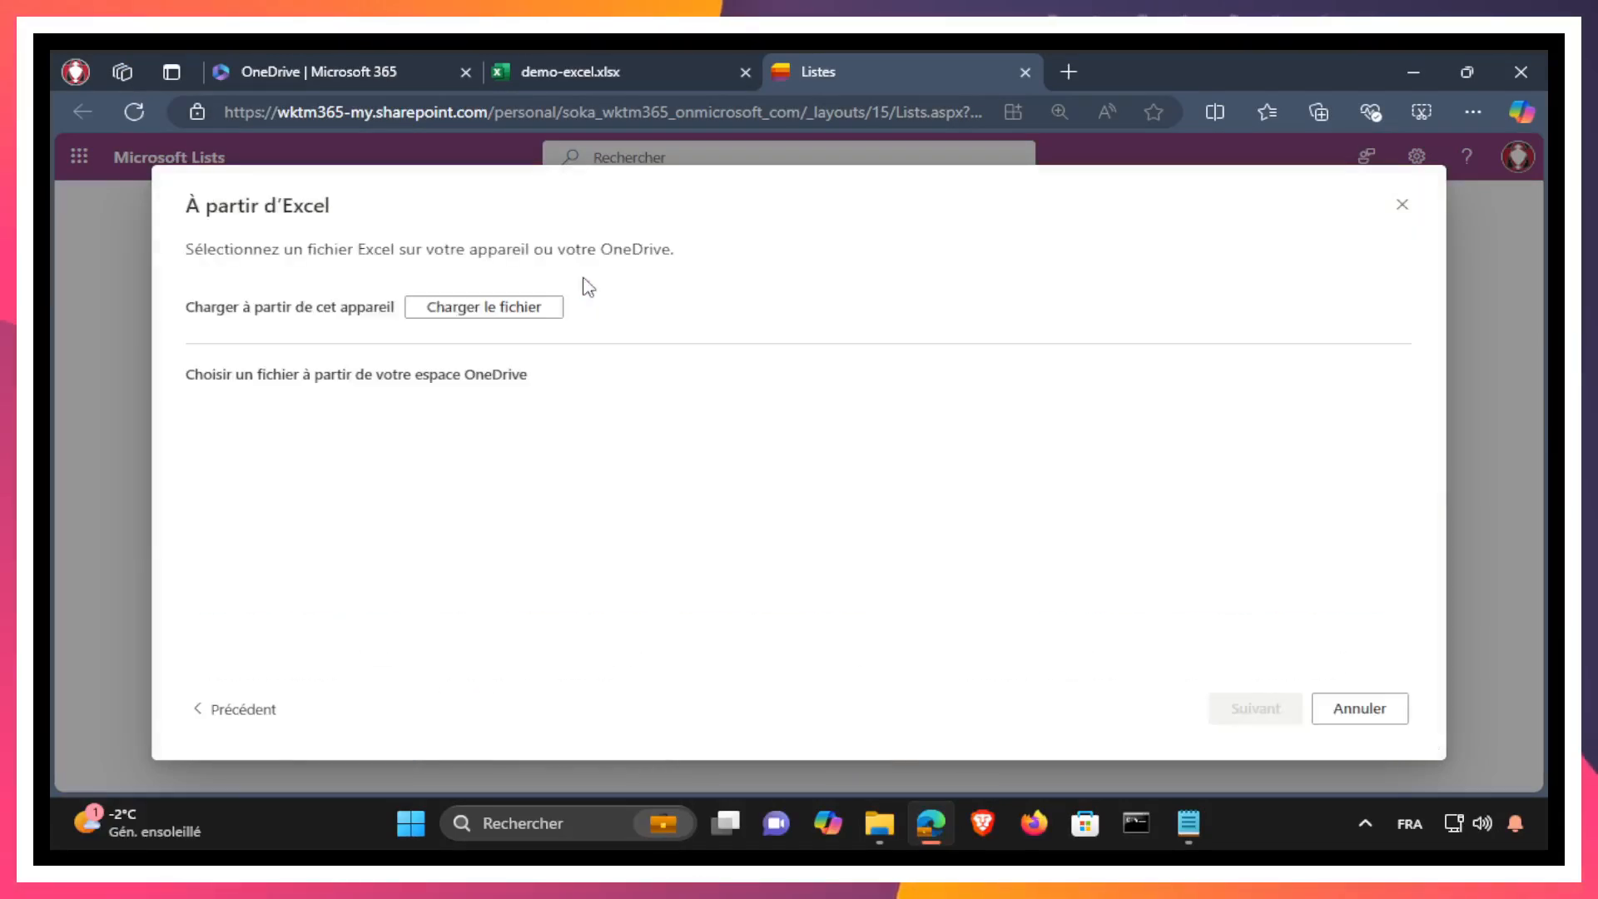
pyautogui.click(493, 315)
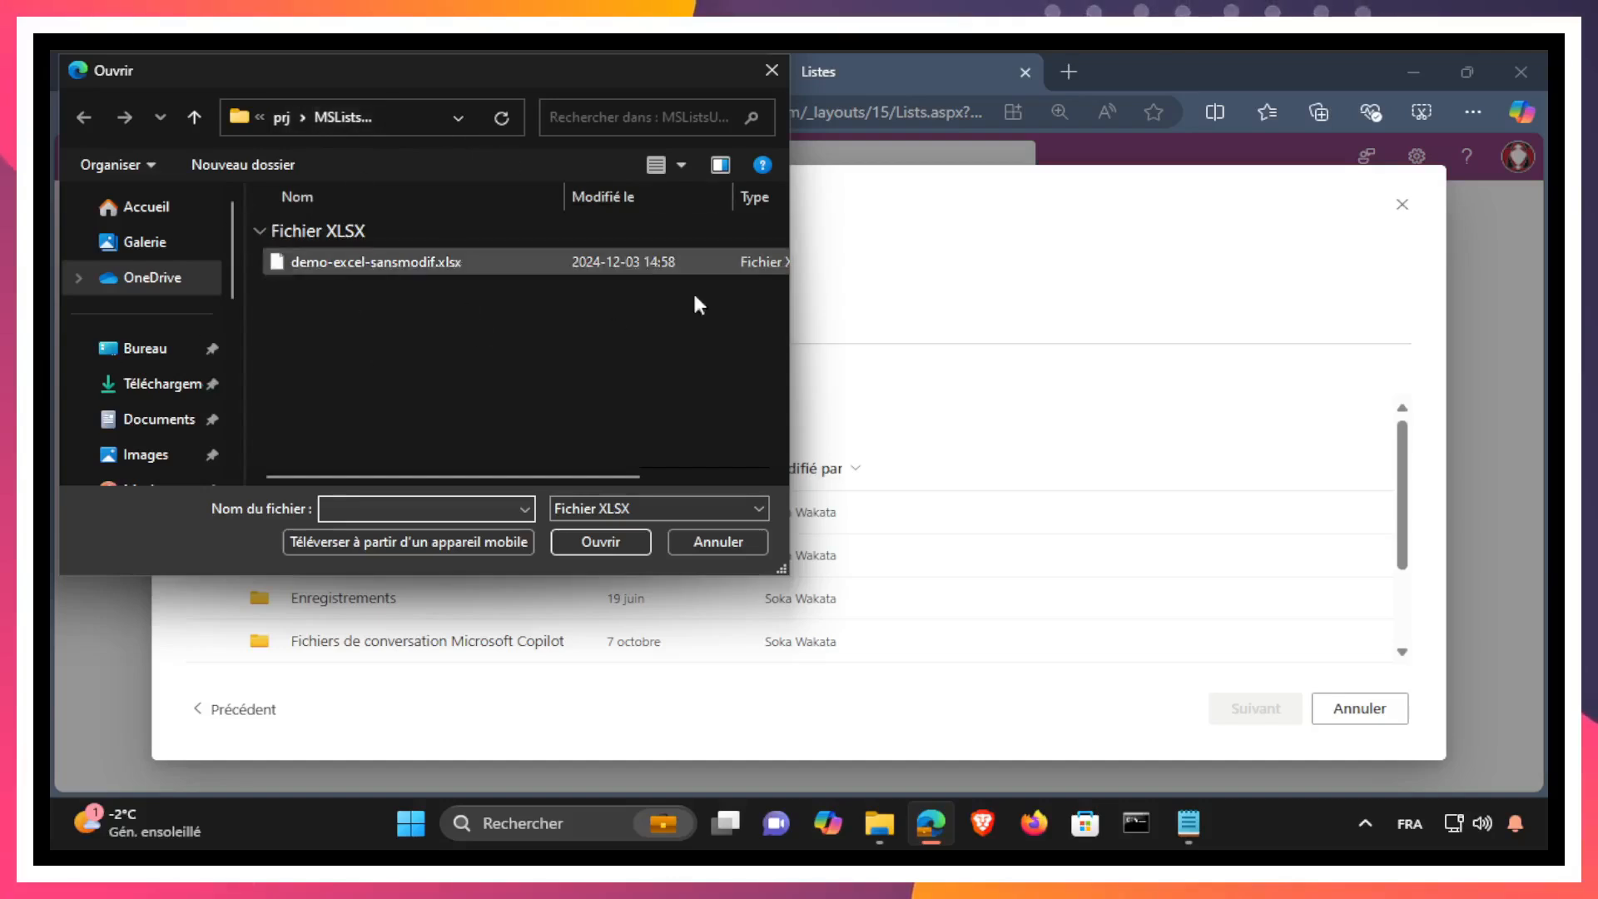
pyautogui.click(352, 266)
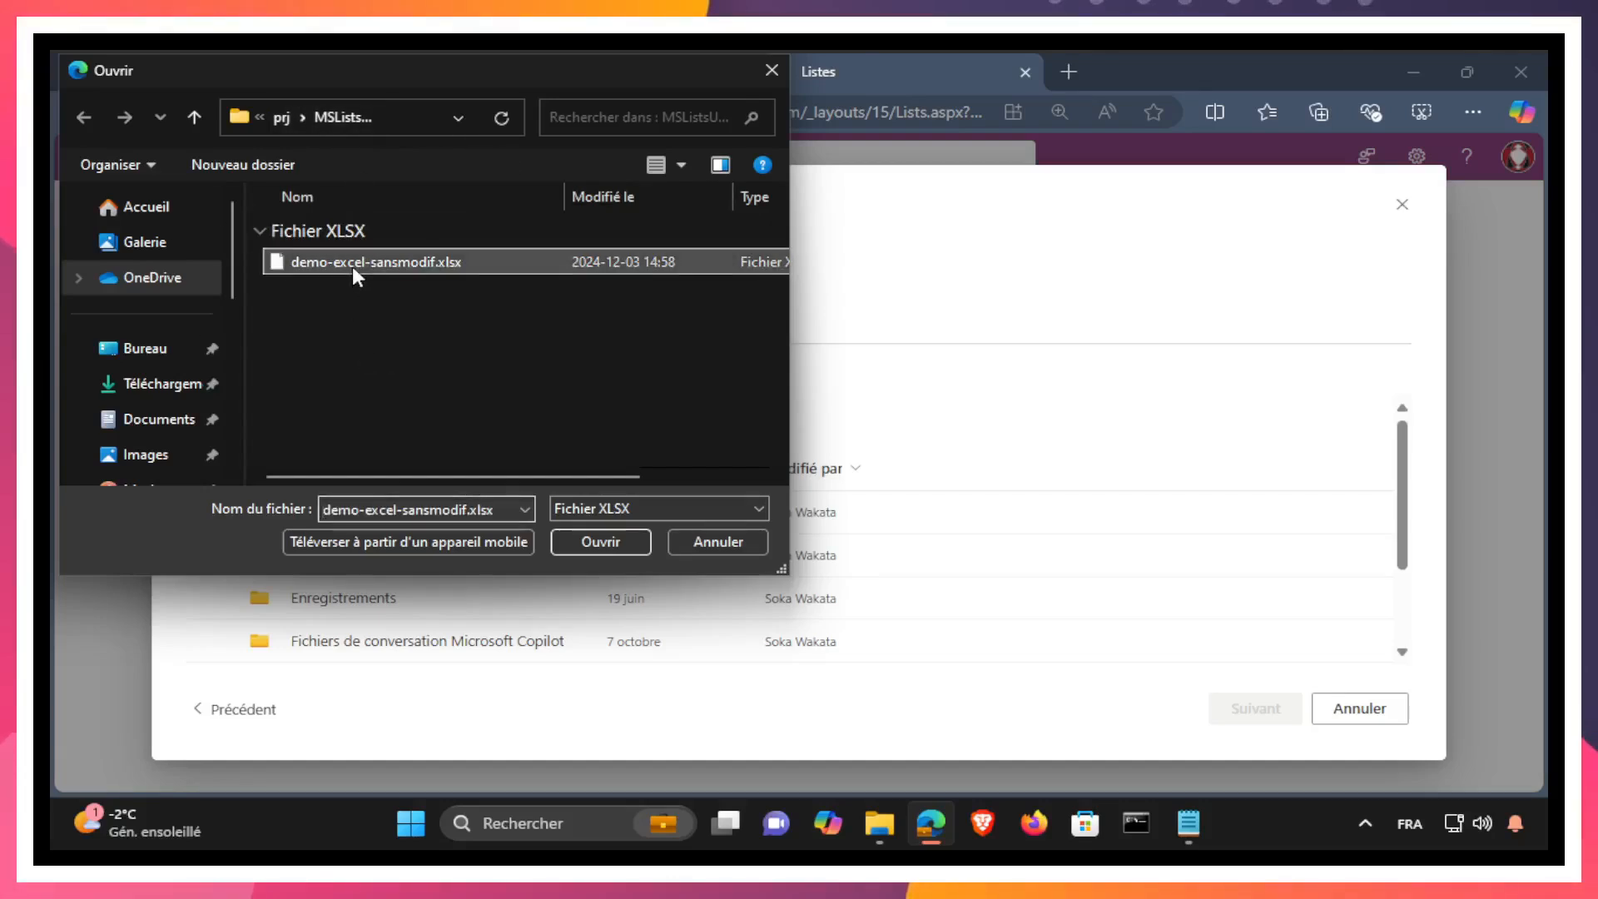
pyautogui.click(612, 546)
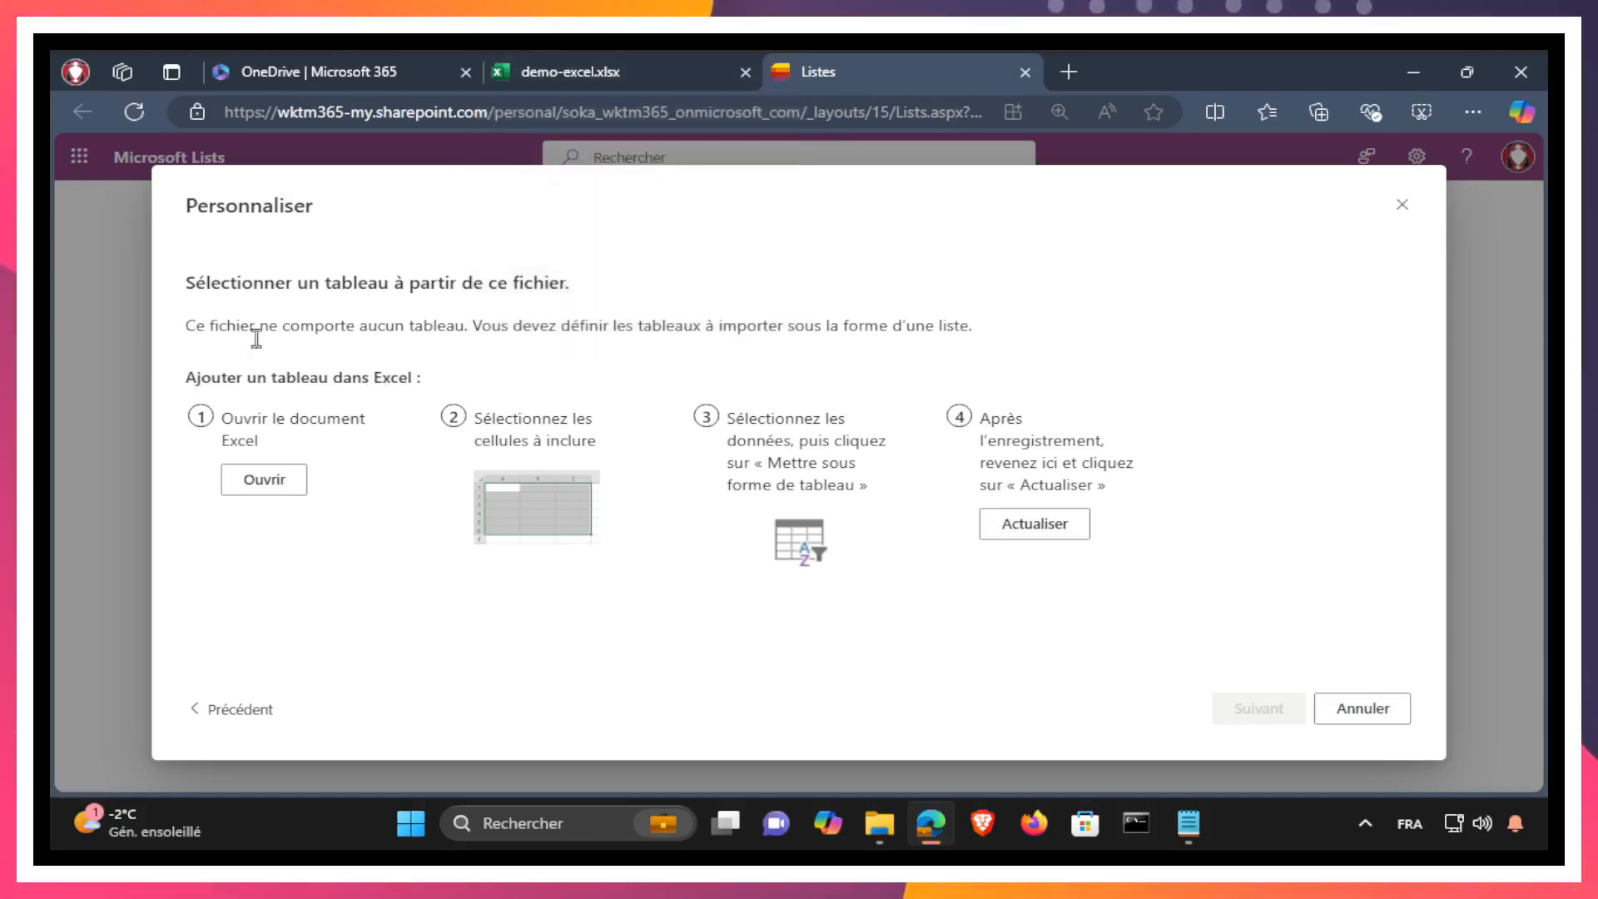
# Step: Examine the import's table requirement against the taches and consultants ranges on sheet Feuil1 of the demo-excel workbook
pyautogui.moveTo(187, 326); pyautogui.dragTo(332, 325)
pyautogui.moveTo(442, 325); pyautogui.dragTo(464, 324)
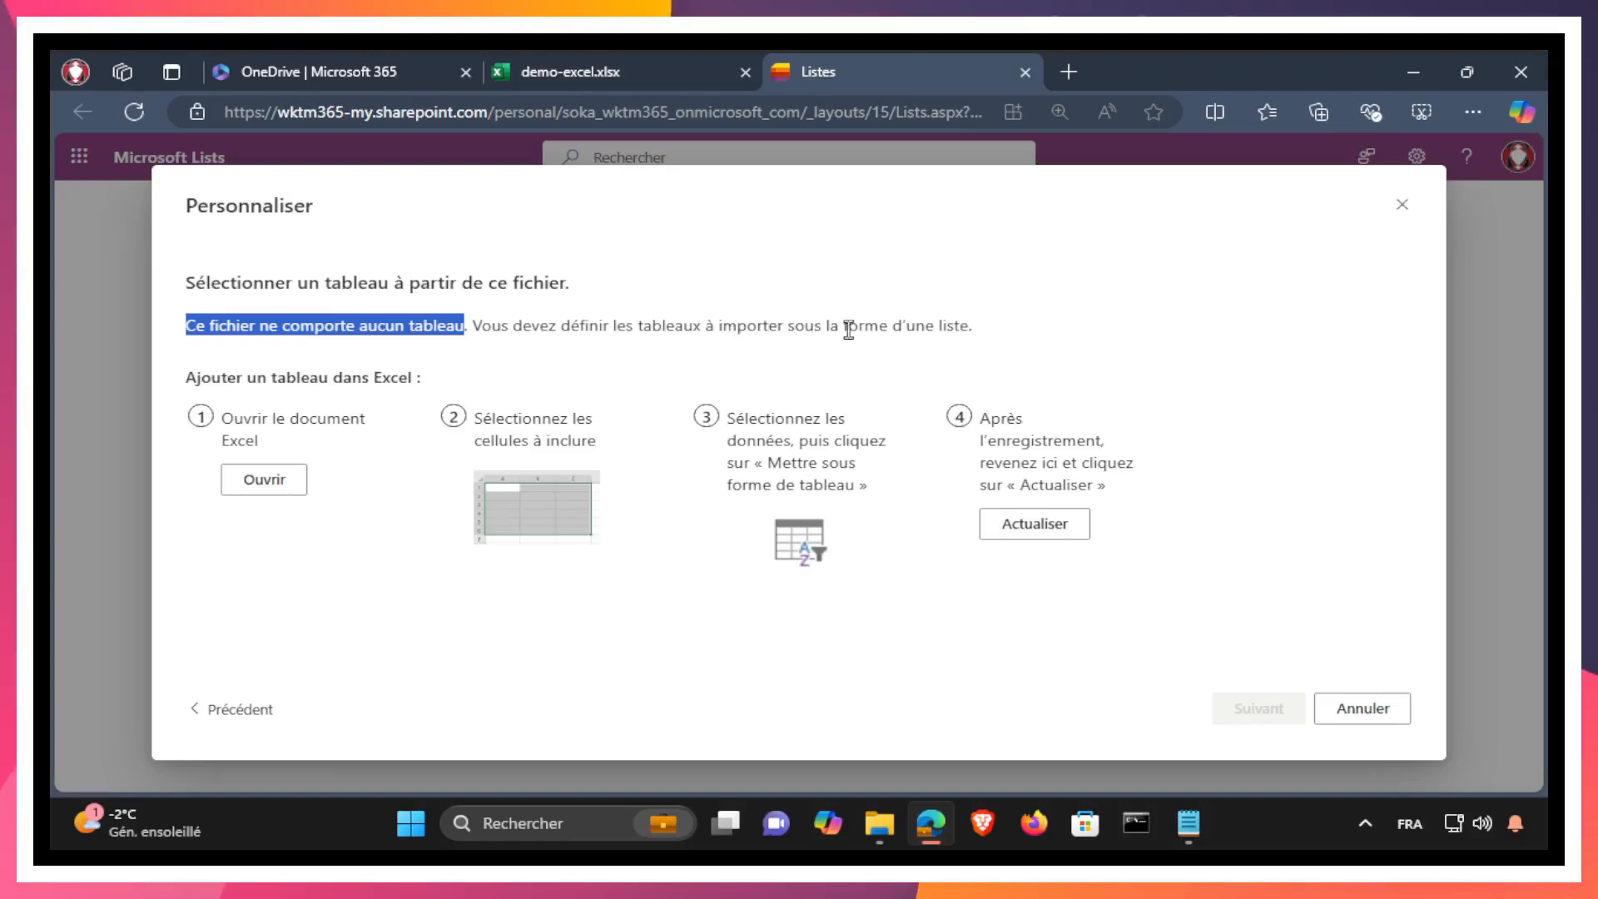
pyautogui.click(625, 68)
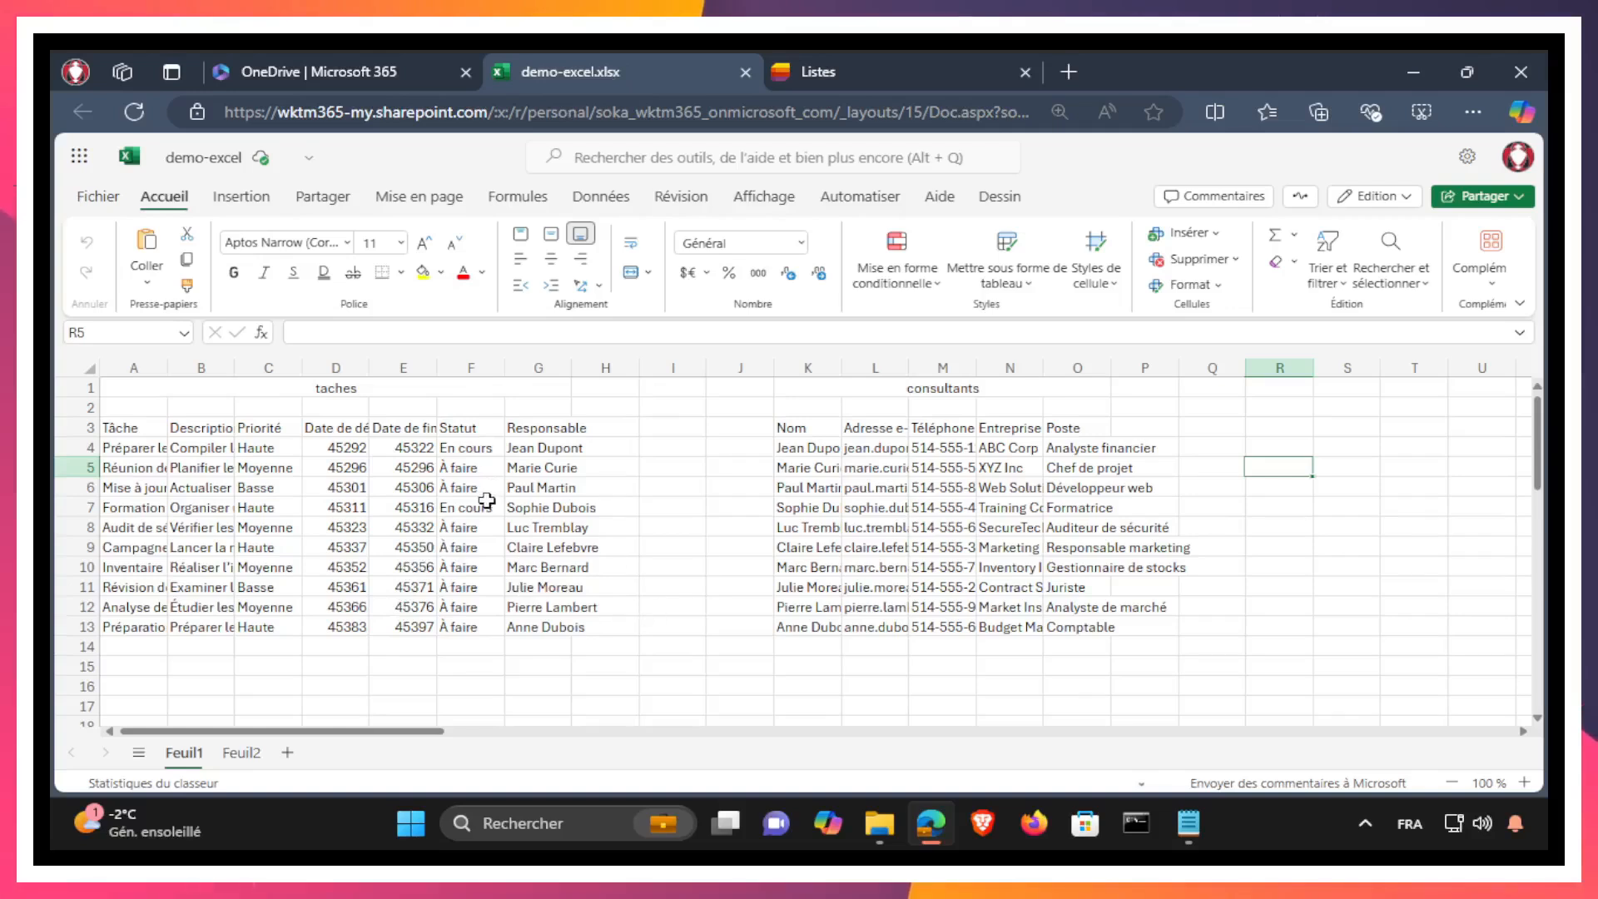
pyautogui.moveTo(125, 426); pyautogui.dragTo(526, 631)
pyautogui.moveTo(795, 420); pyautogui.dragTo(1116, 626)
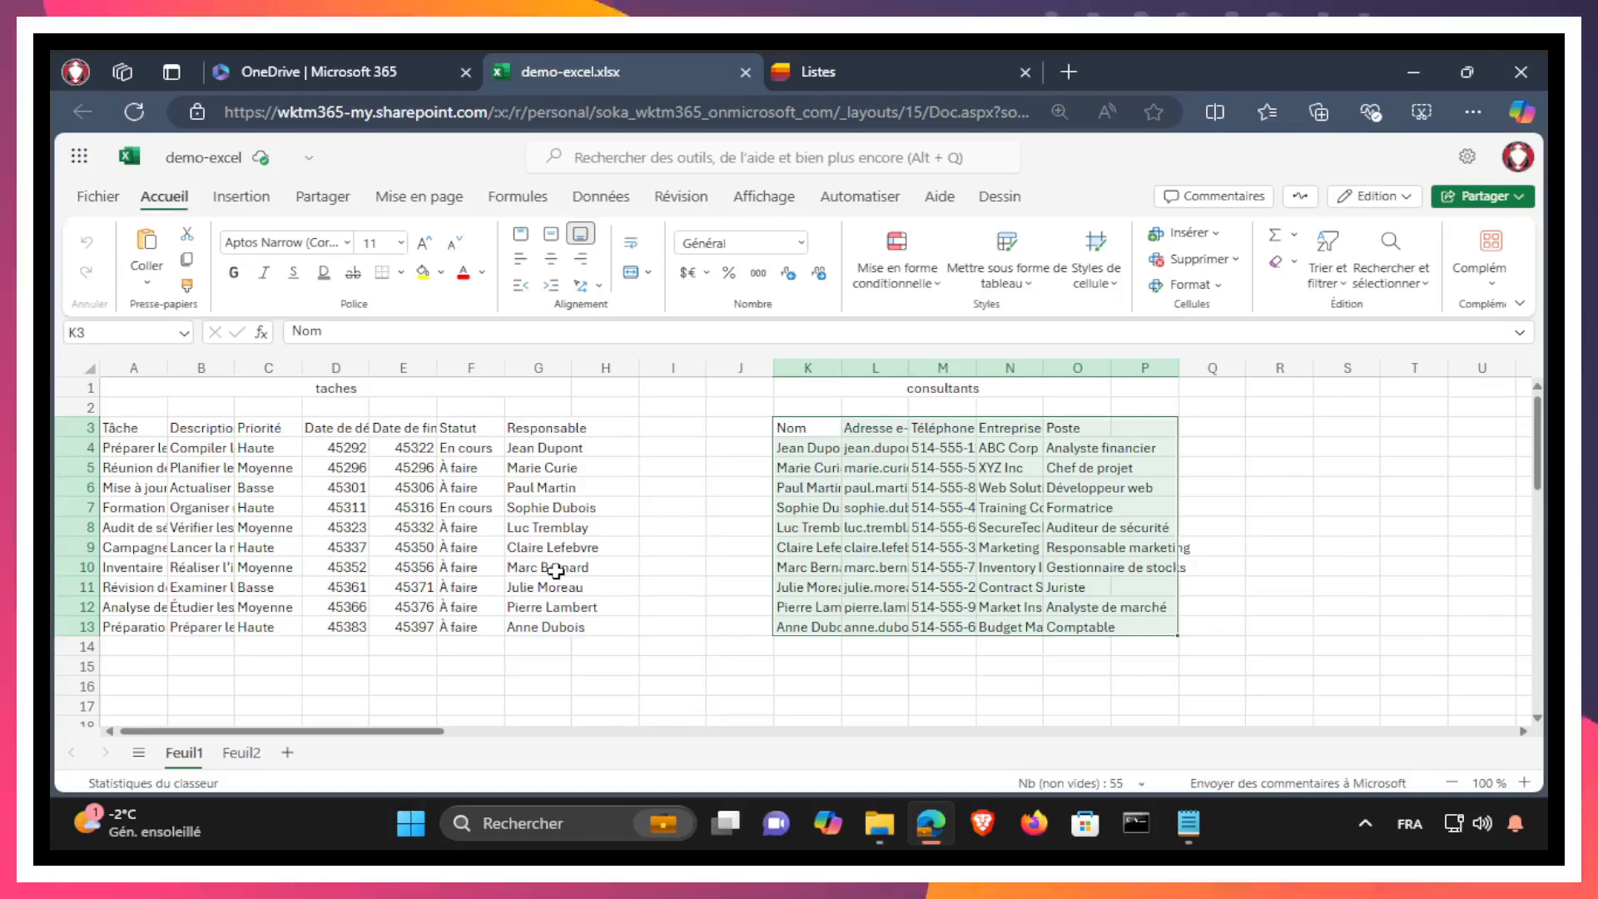
# Step: Return to Microsoft Lists, cancel the Excel import, and switch back to the demo-excel workbook
pyautogui.click(839, 71)
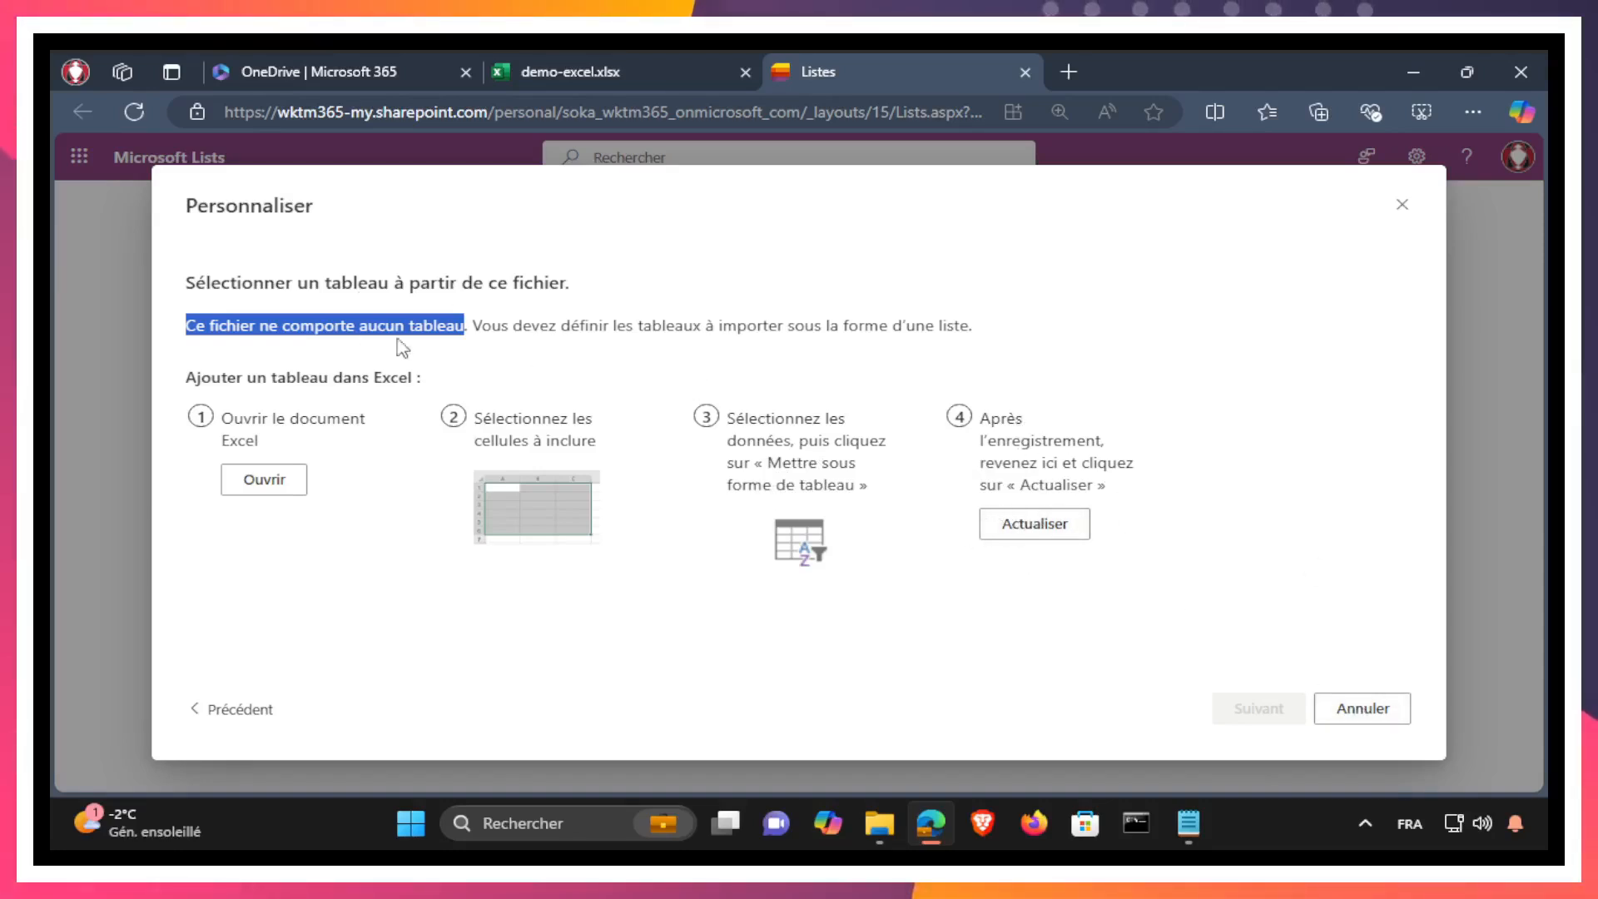
pyautogui.click(1362, 708)
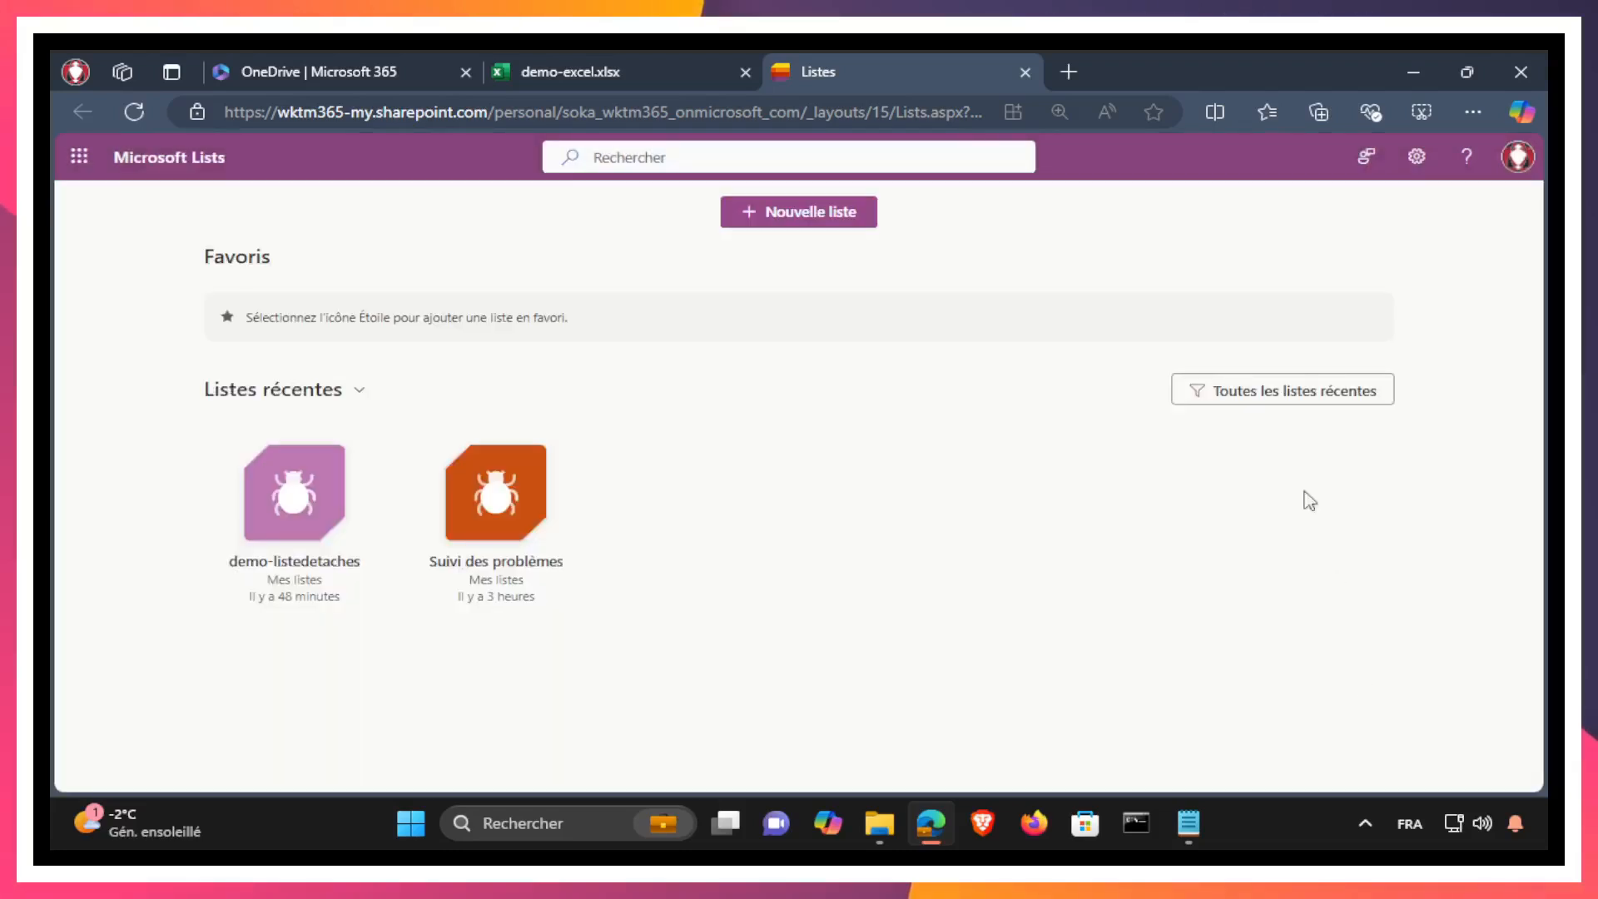
pyautogui.click(572, 71)
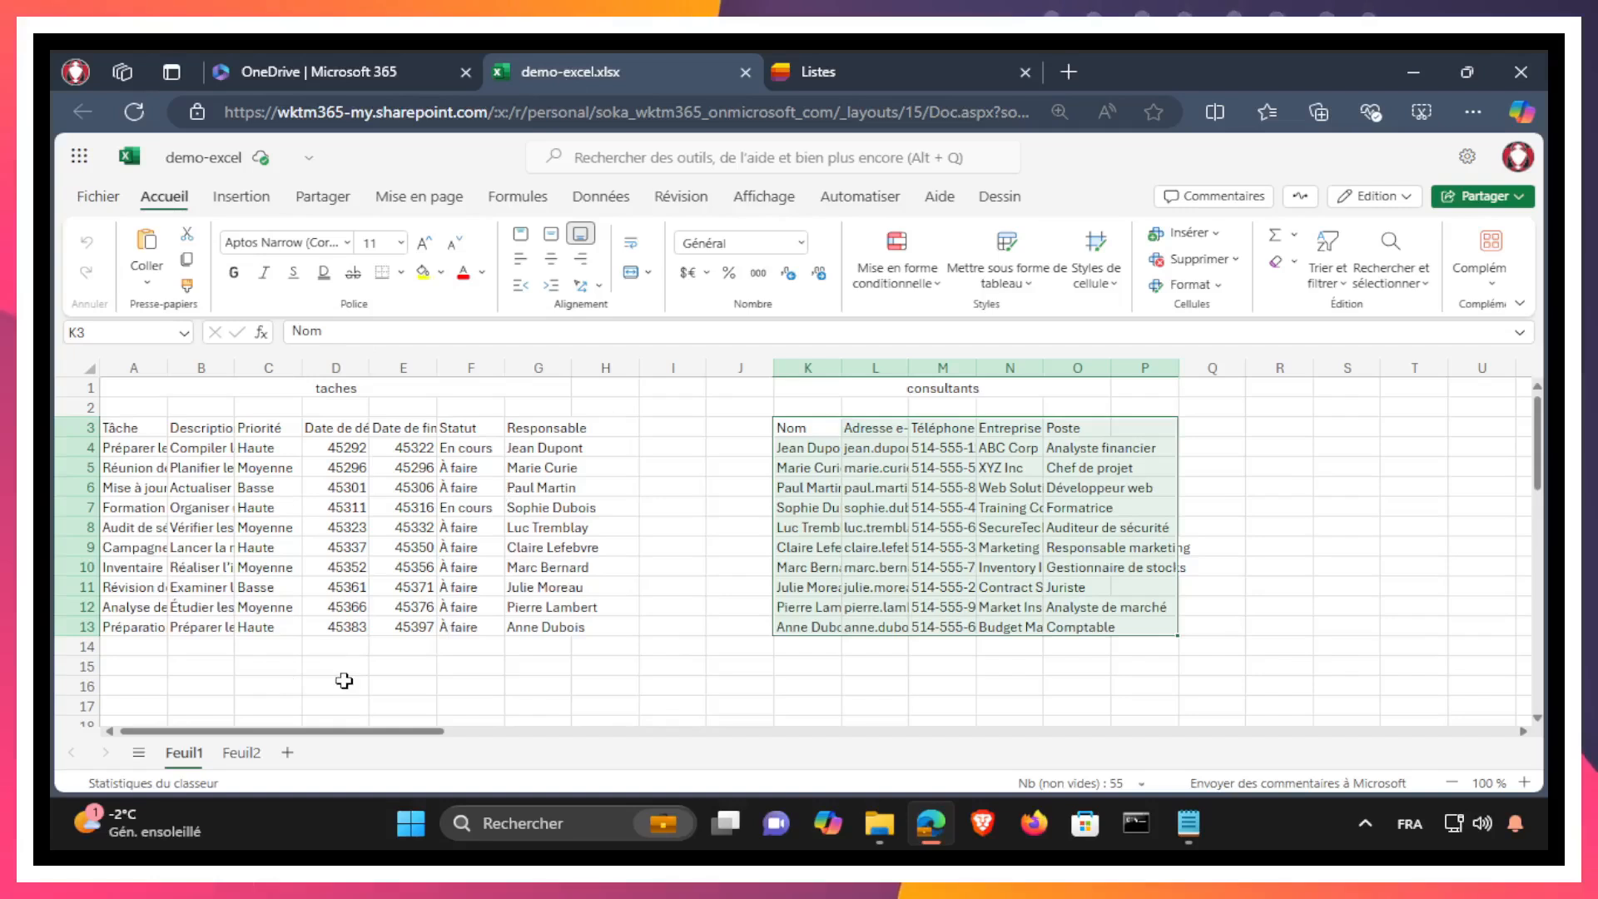
# Step: Format the taches range A3:G13 on Feuil1 as a table with headers, using the orange light style with a solid header row
pyautogui.moveTo(123, 427); pyautogui.dragTo(533, 630)
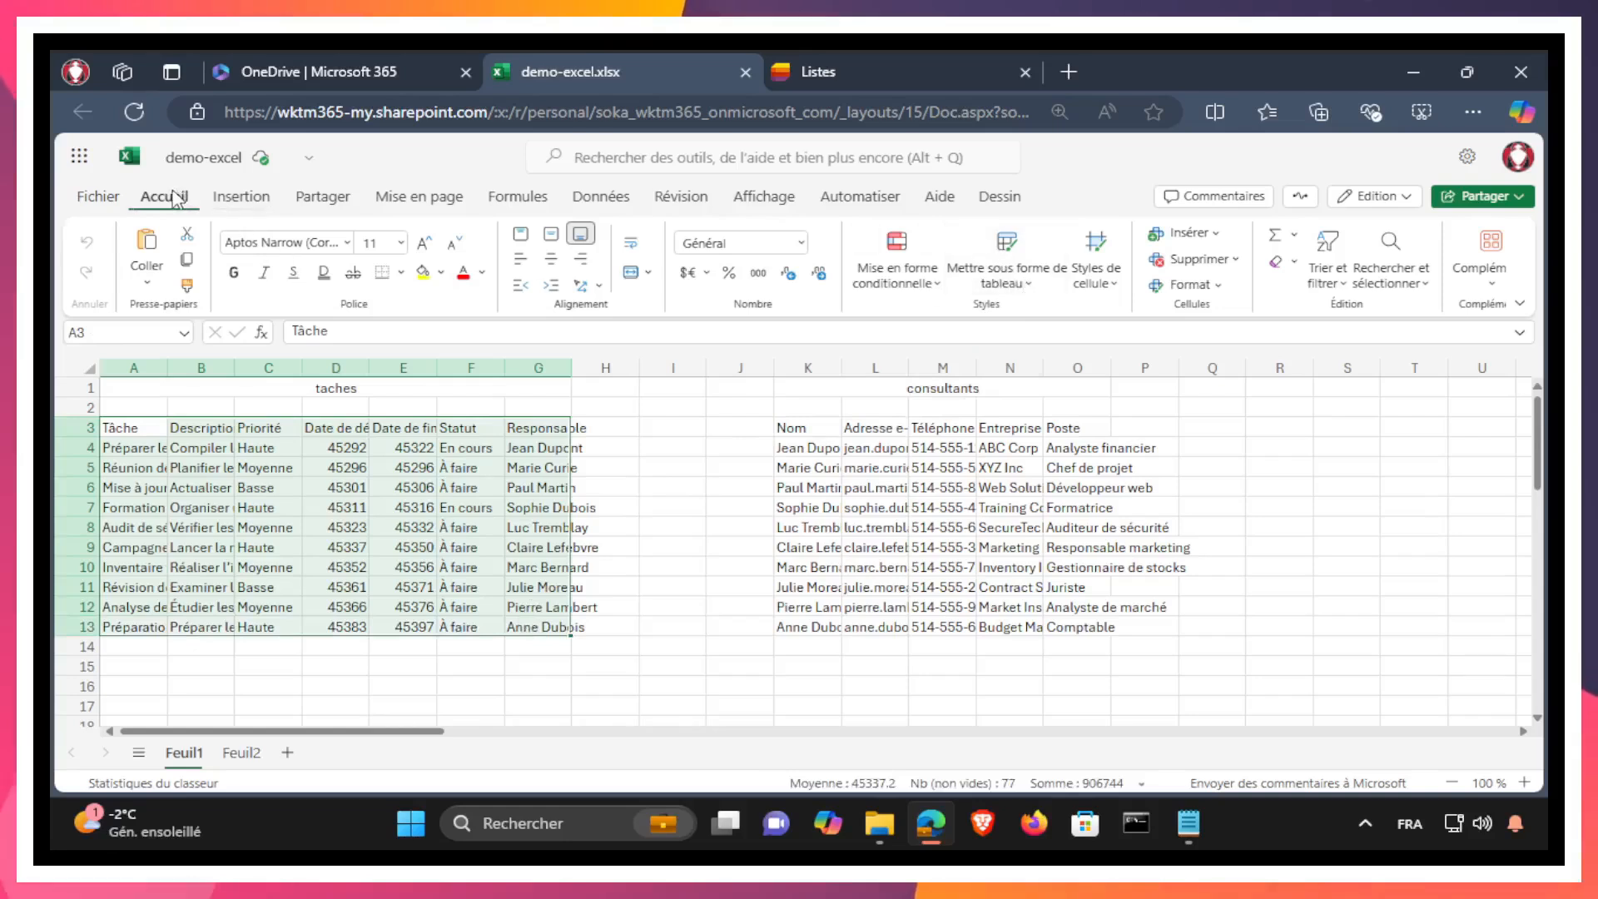
pyautogui.click(1015, 274)
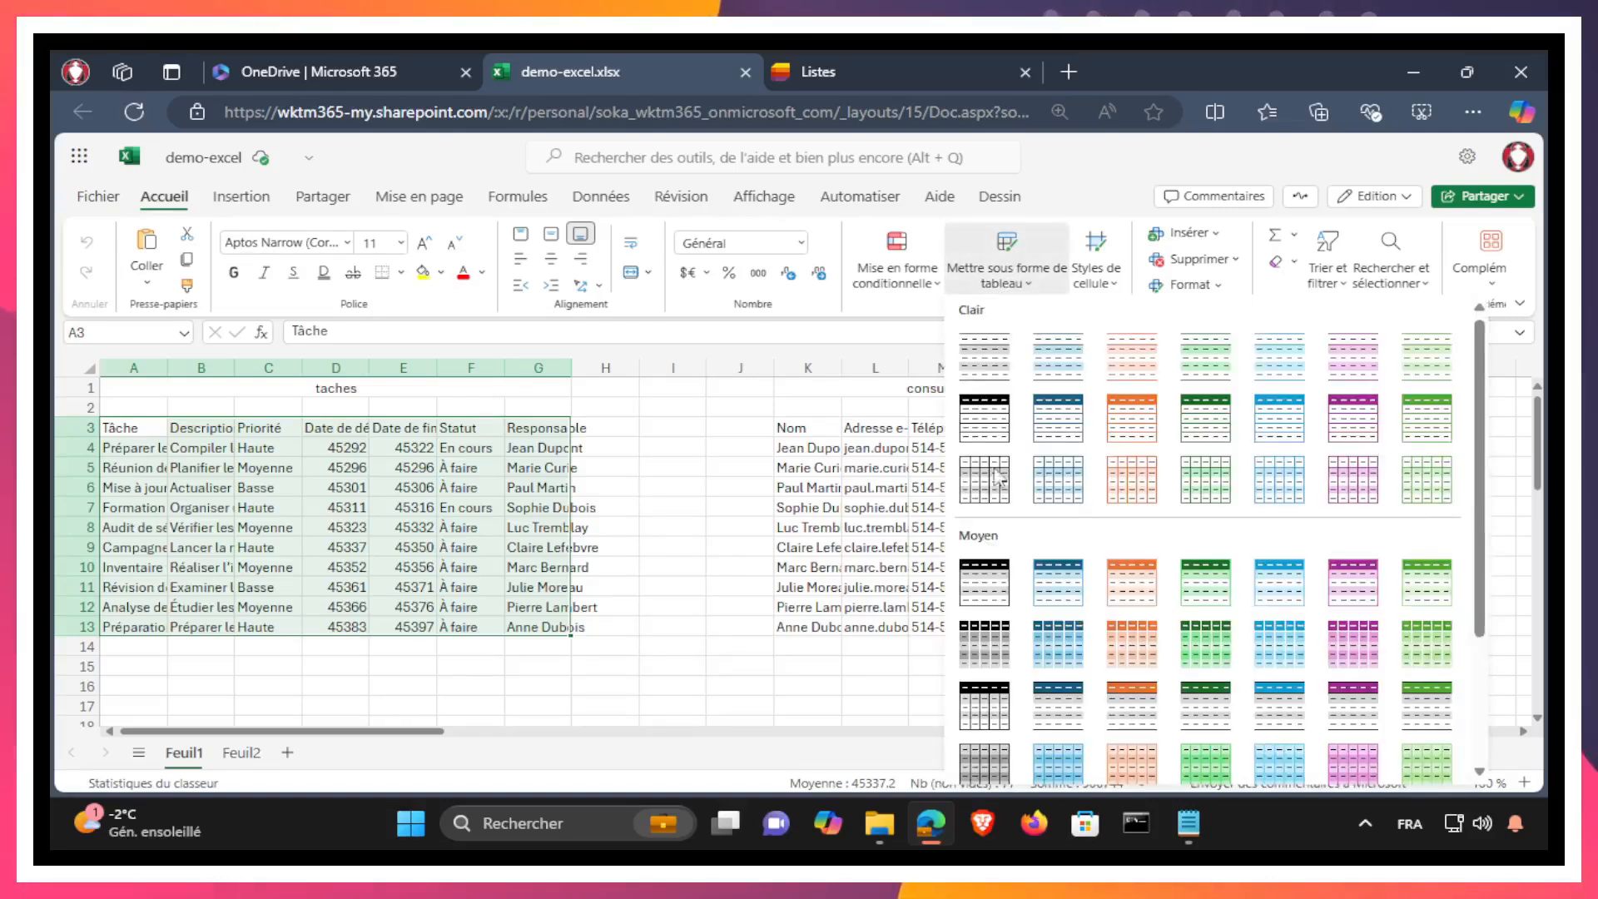
pyautogui.scroll(-3, 1282, 616)
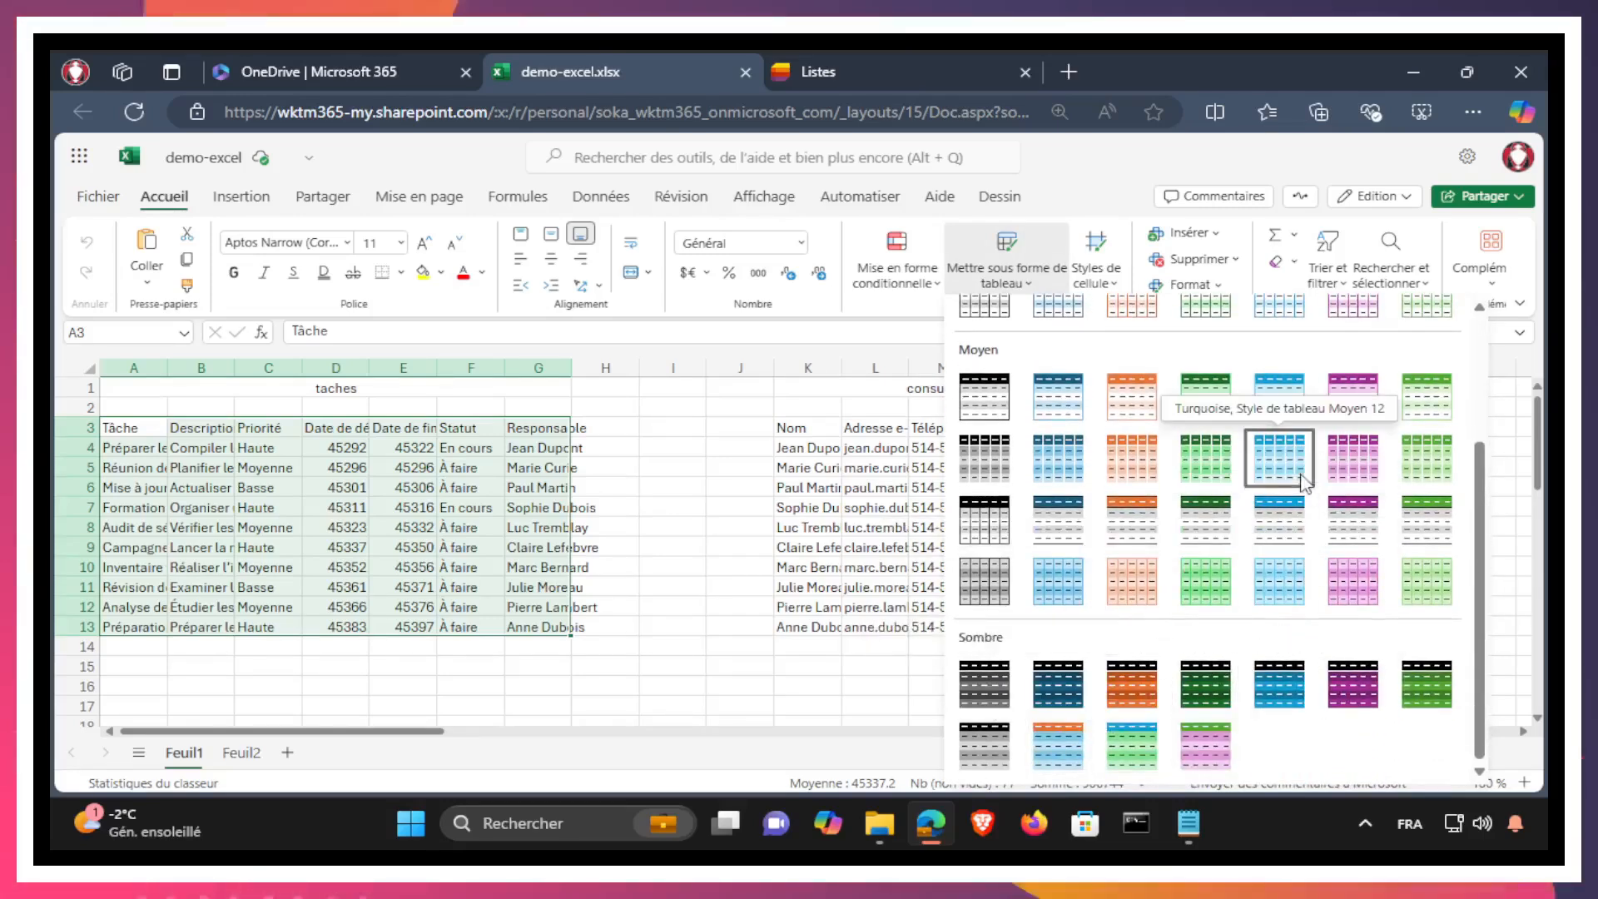
pyautogui.scroll(3, 1304, 482)
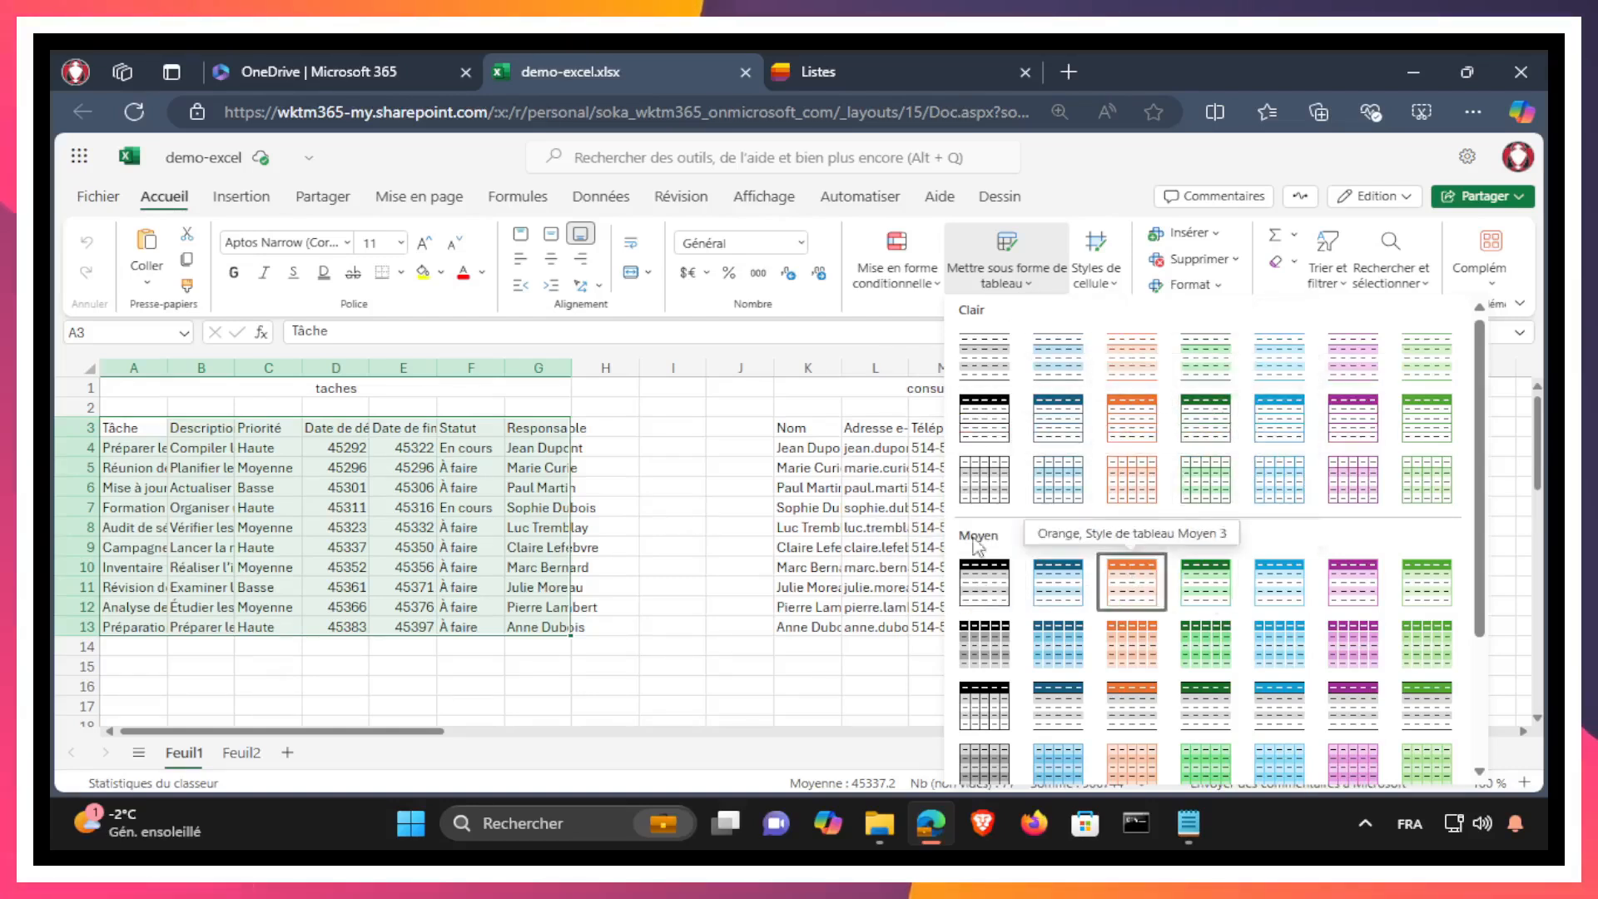
pyautogui.click(1072, 427)
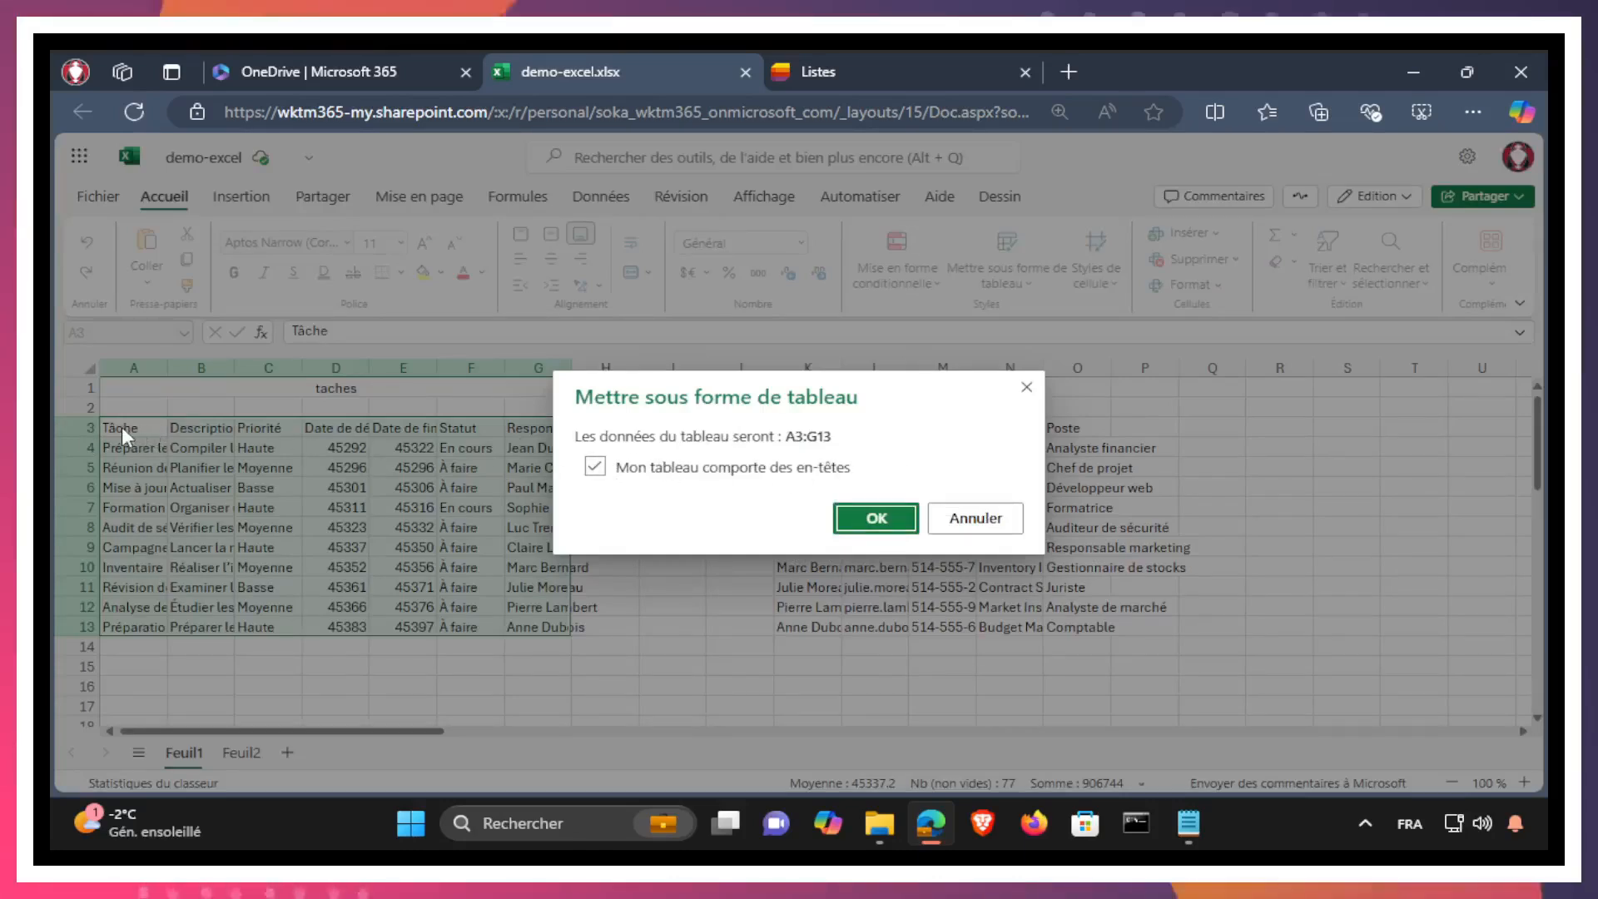
pyautogui.click(877, 518)
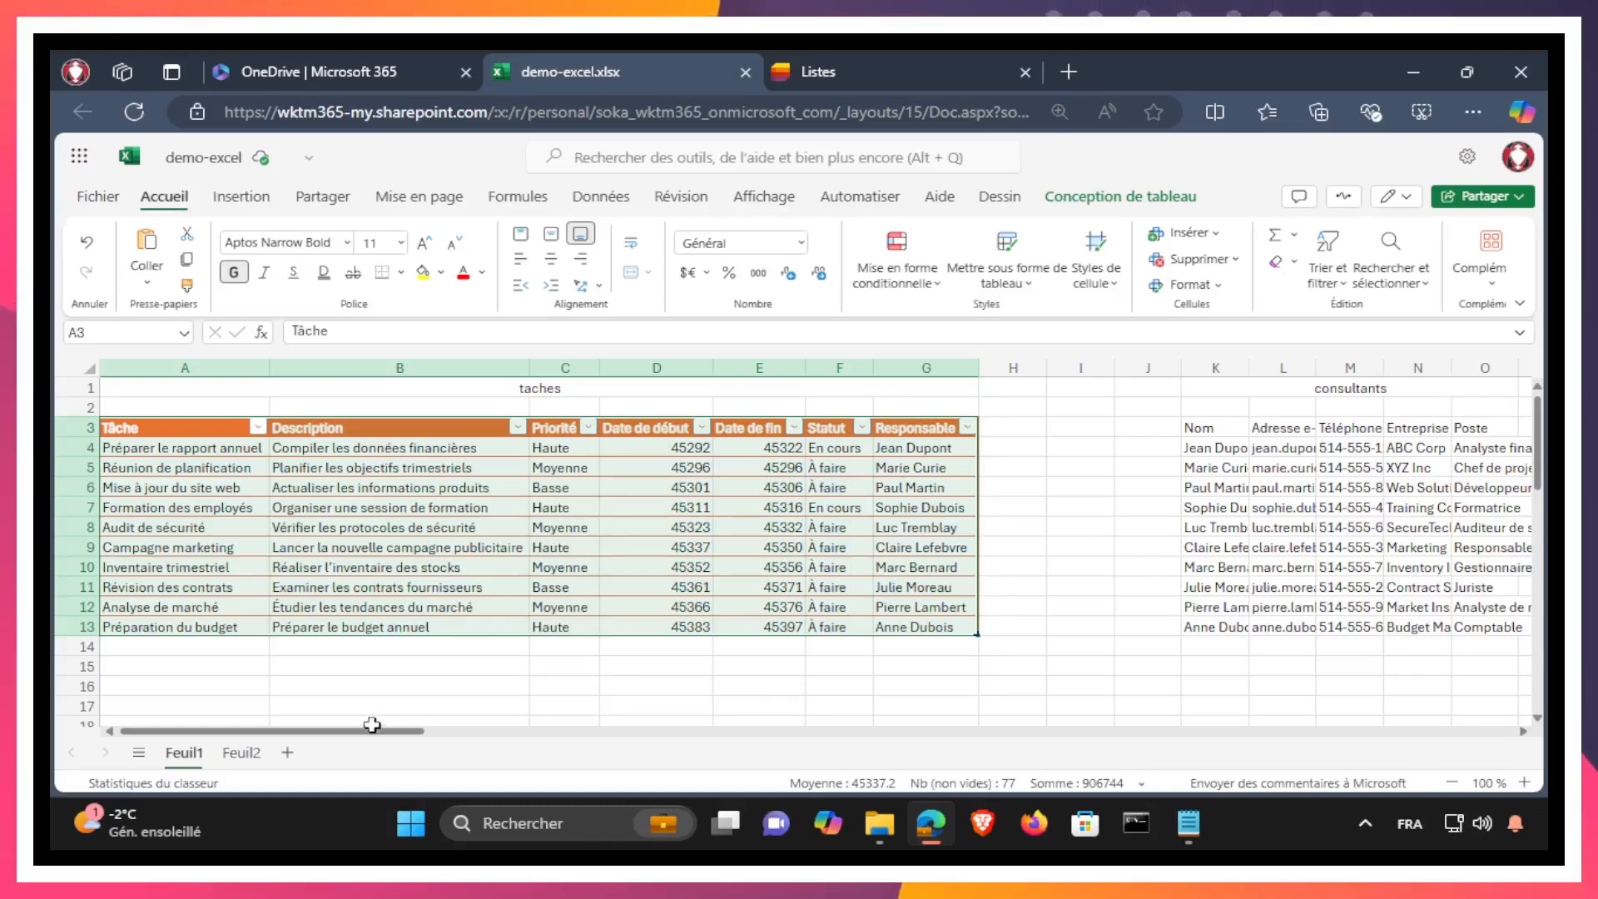
# Step: Format the consultants range K3:O13 as a table with headers, using the dark green light style with a solid header row
pyautogui.hscroll(10, 372, 725)
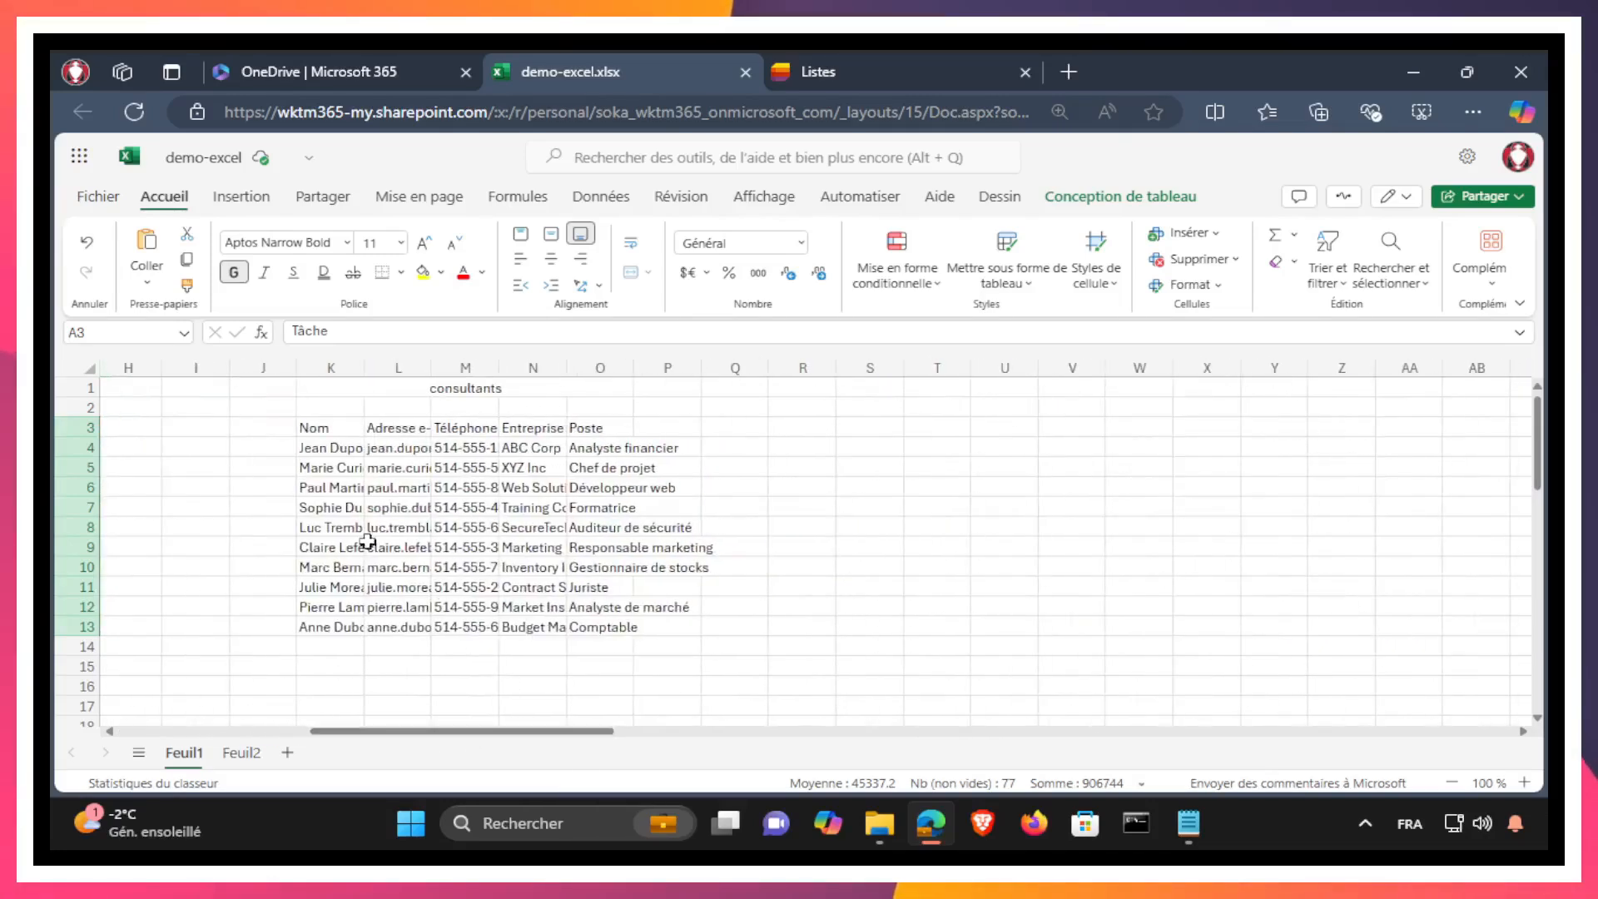
pyautogui.moveTo(314, 428); pyautogui.dragTo(612, 628)
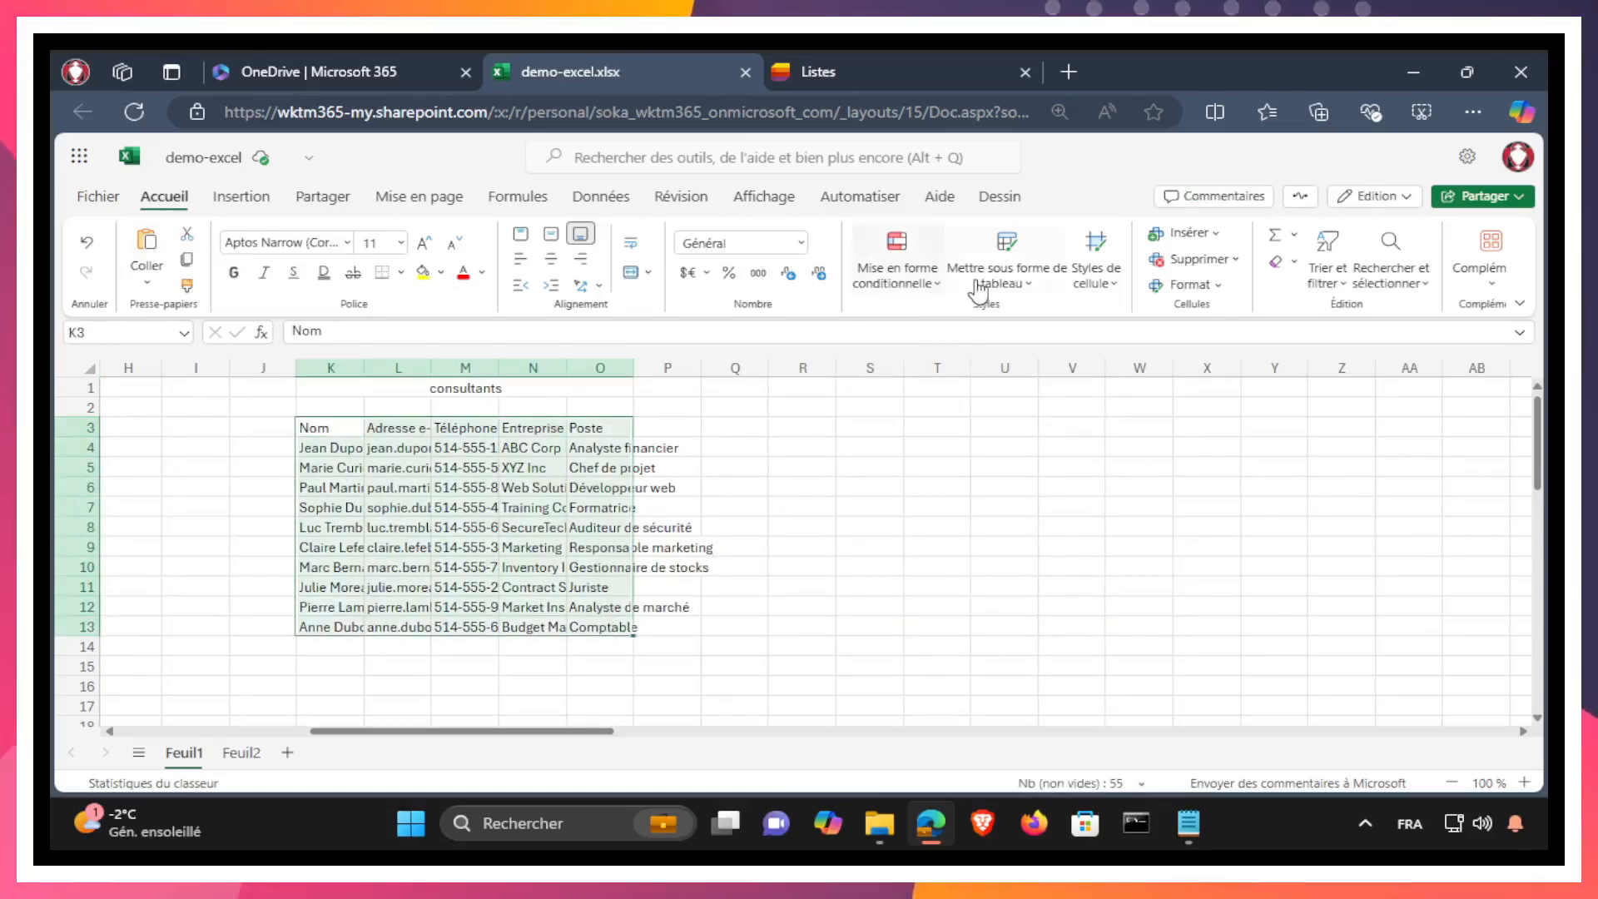
pyautogui.click(1006, 250)
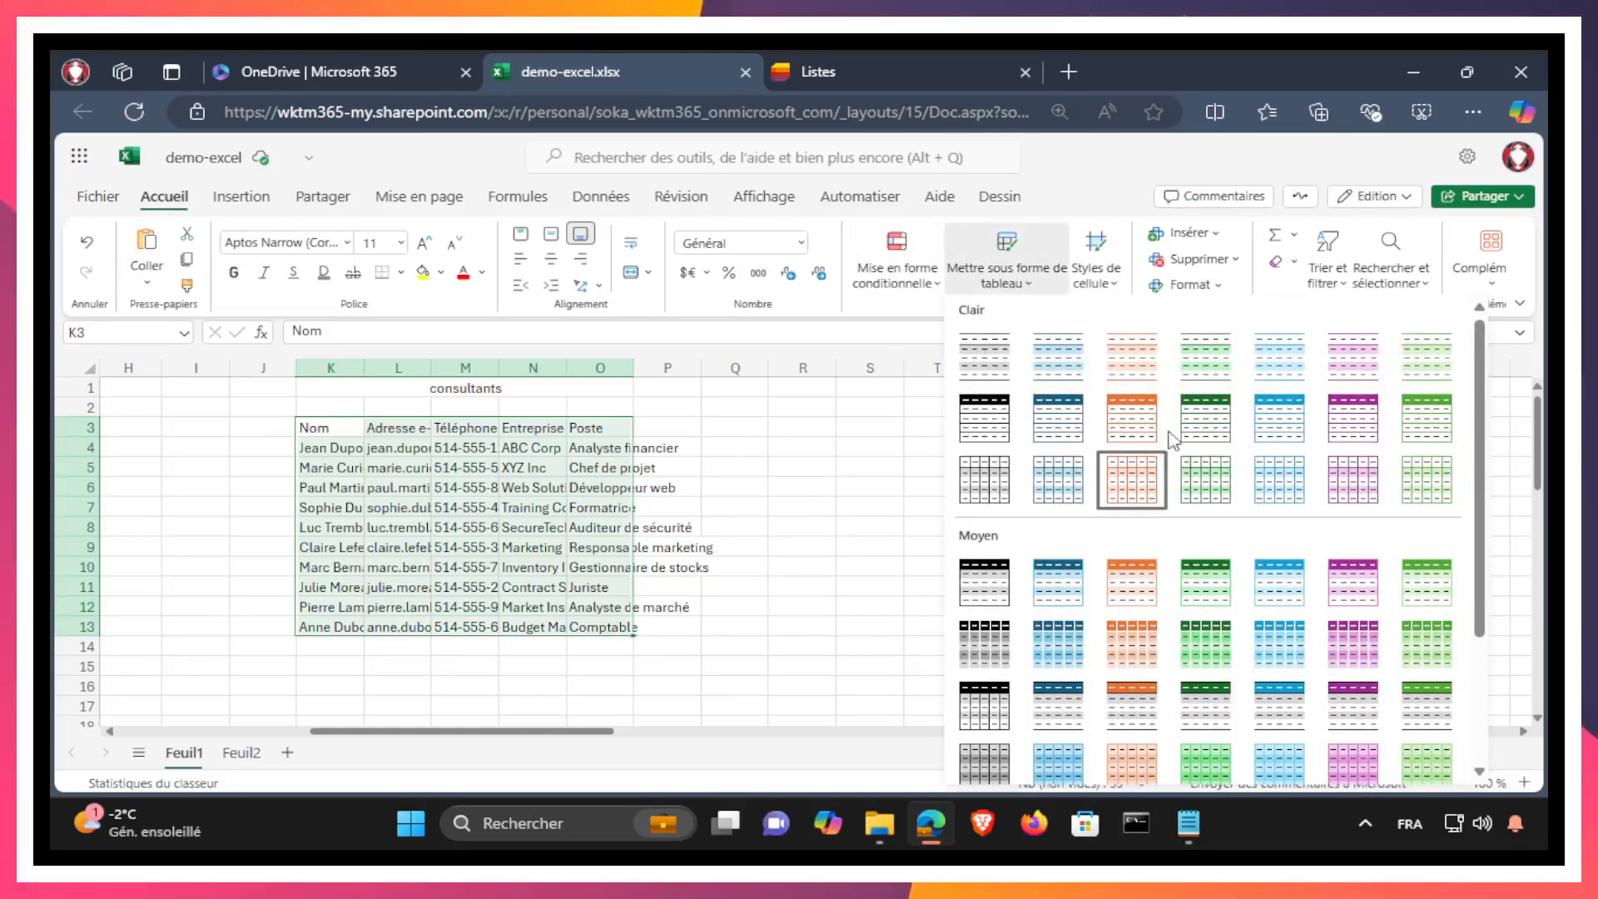
pyautogui.click(1205, 418)
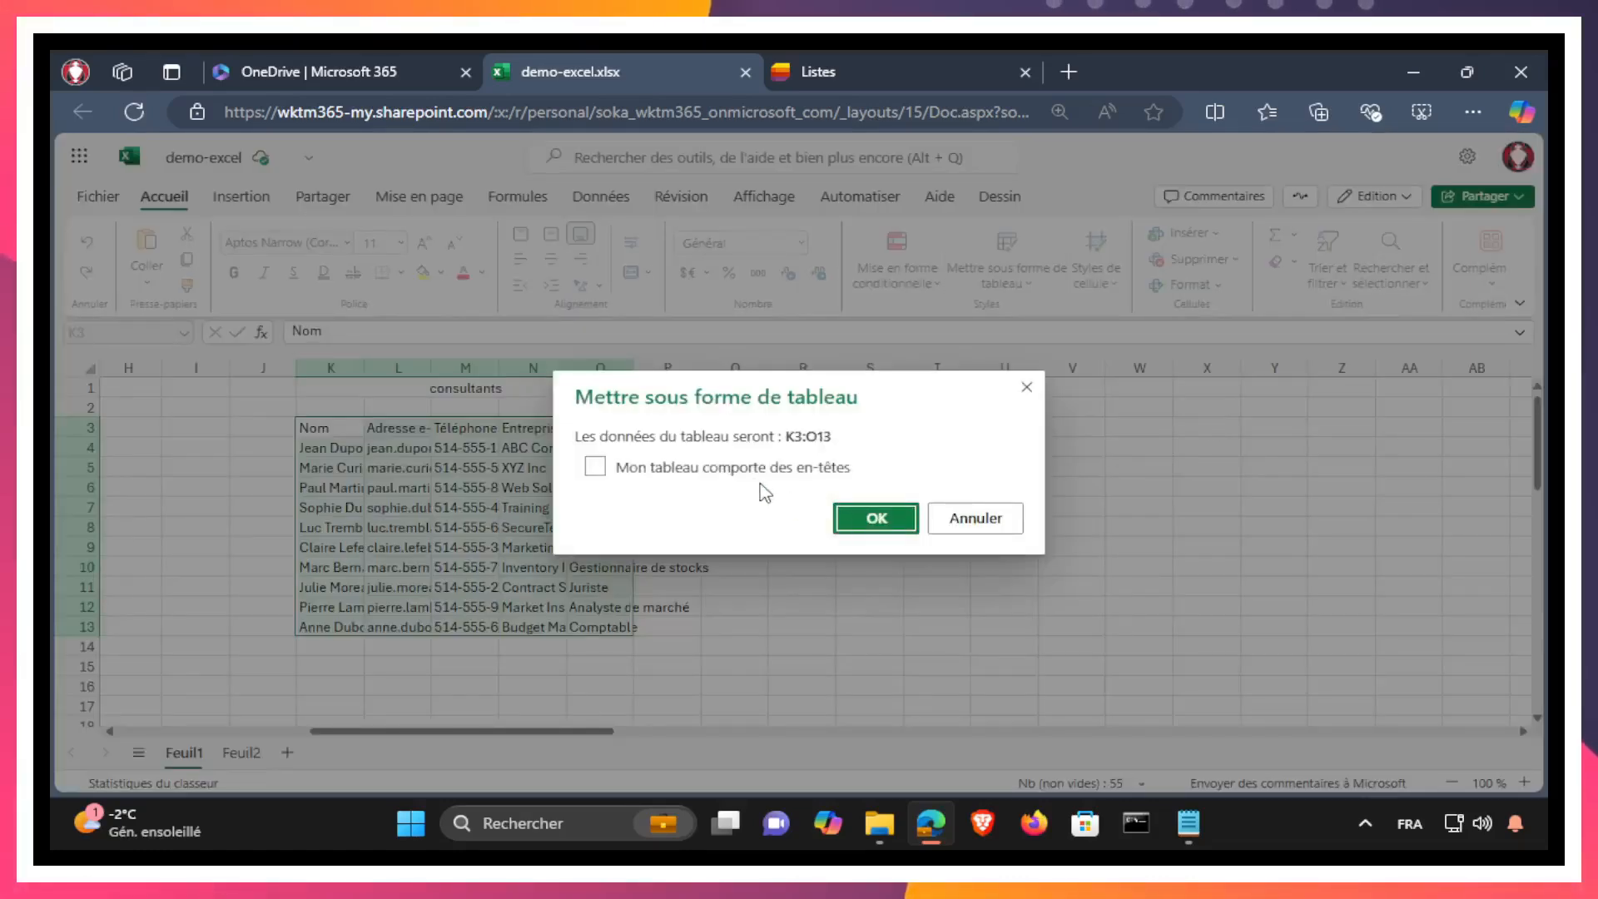
pyautogui.click(857, 519)
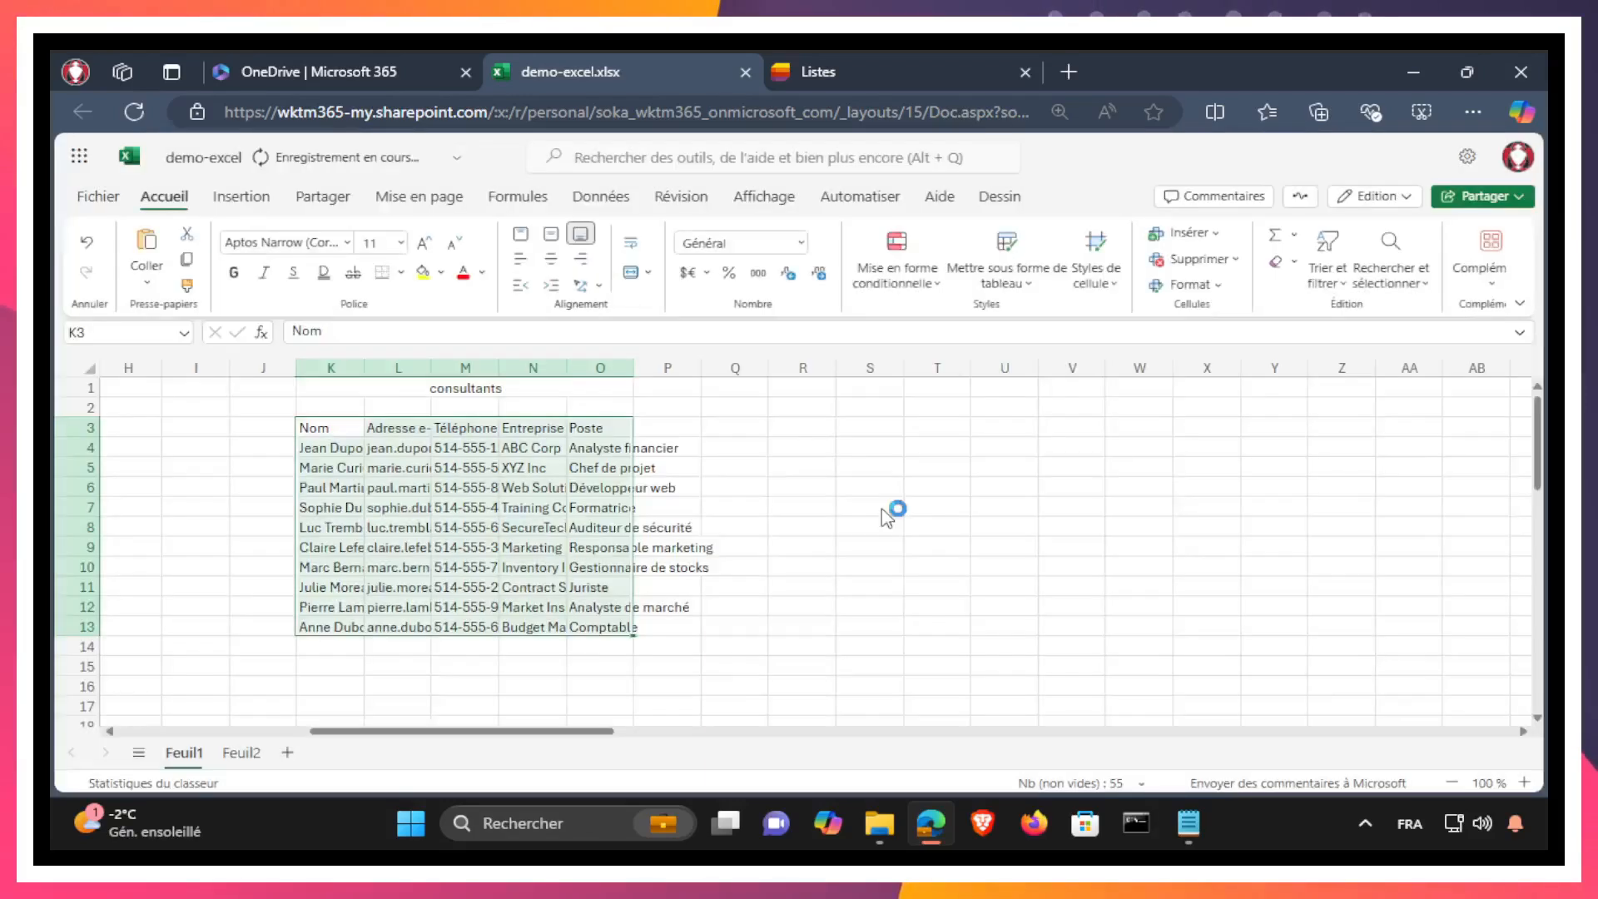
# Step: Format the projets range A5:G15 on sheet Feuil2 as a table with headers, using the turquoise light style with a solid header row
pyautogui.click(241, 753)
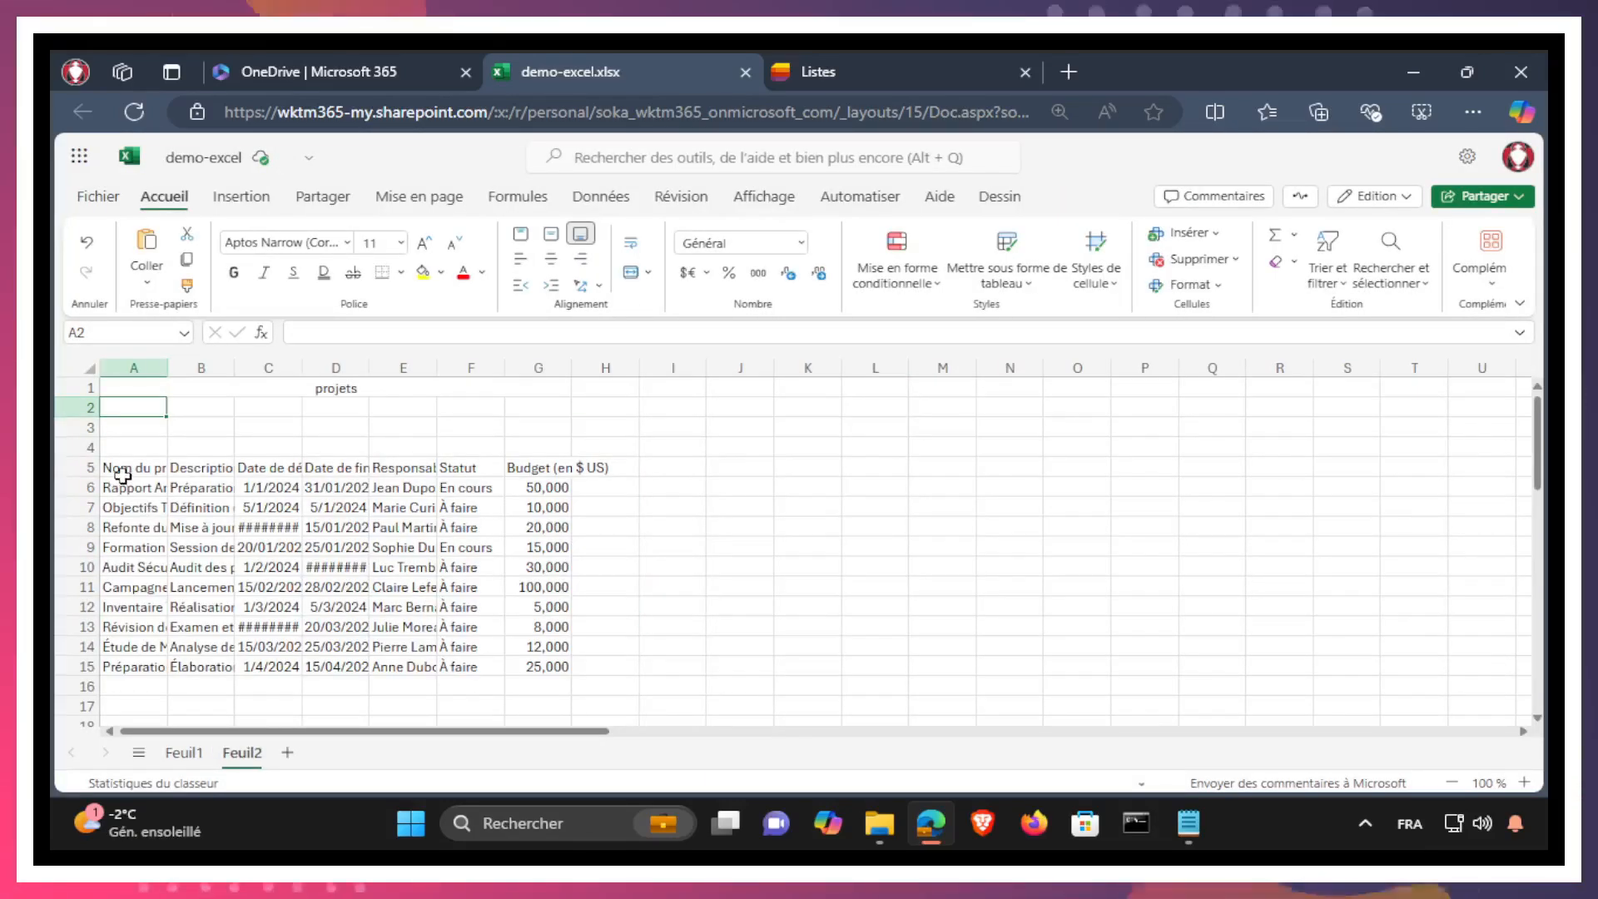
pyautogui.moveTo(122, 471); pyautogui.dragTo(532, 667)
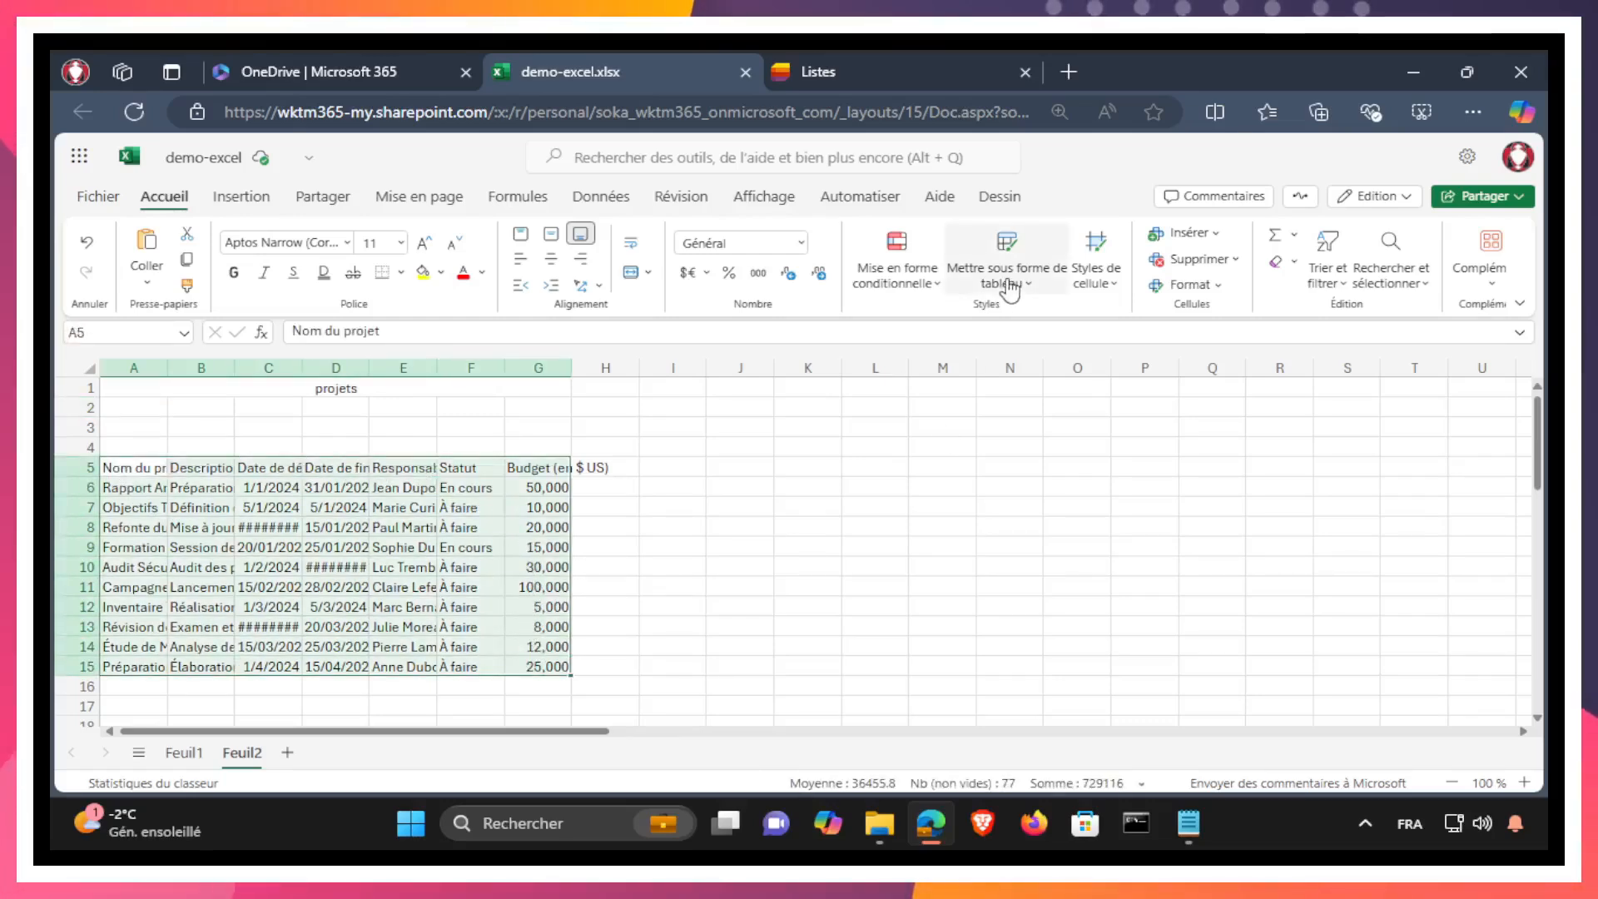
pyautogui.click(1010, 288)
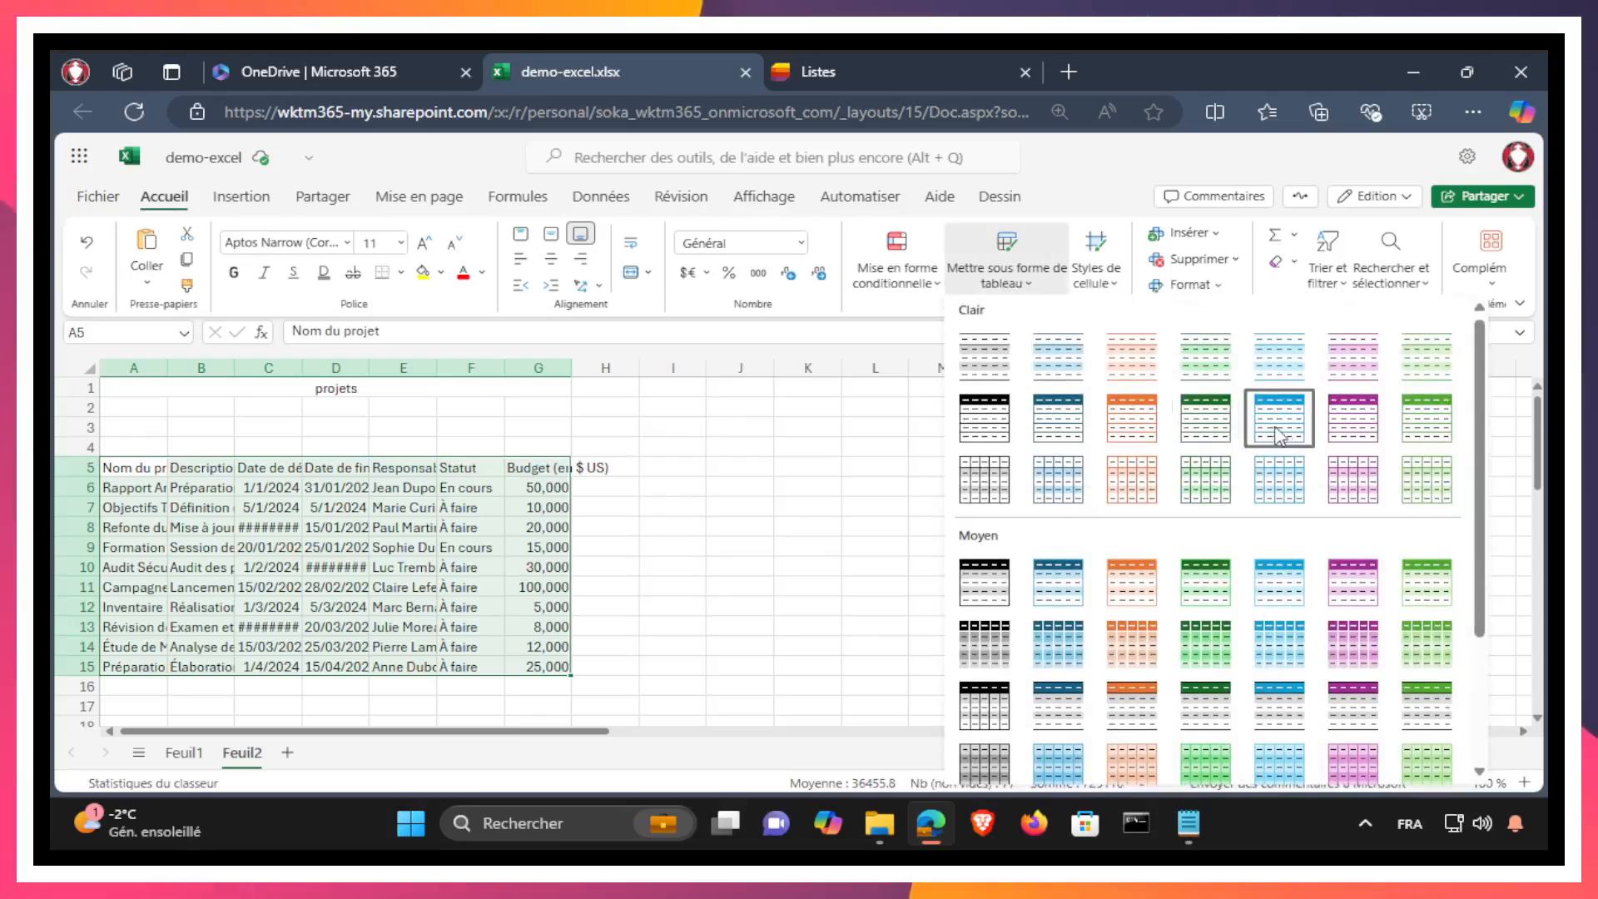
pyautogui.click(1287, 435)
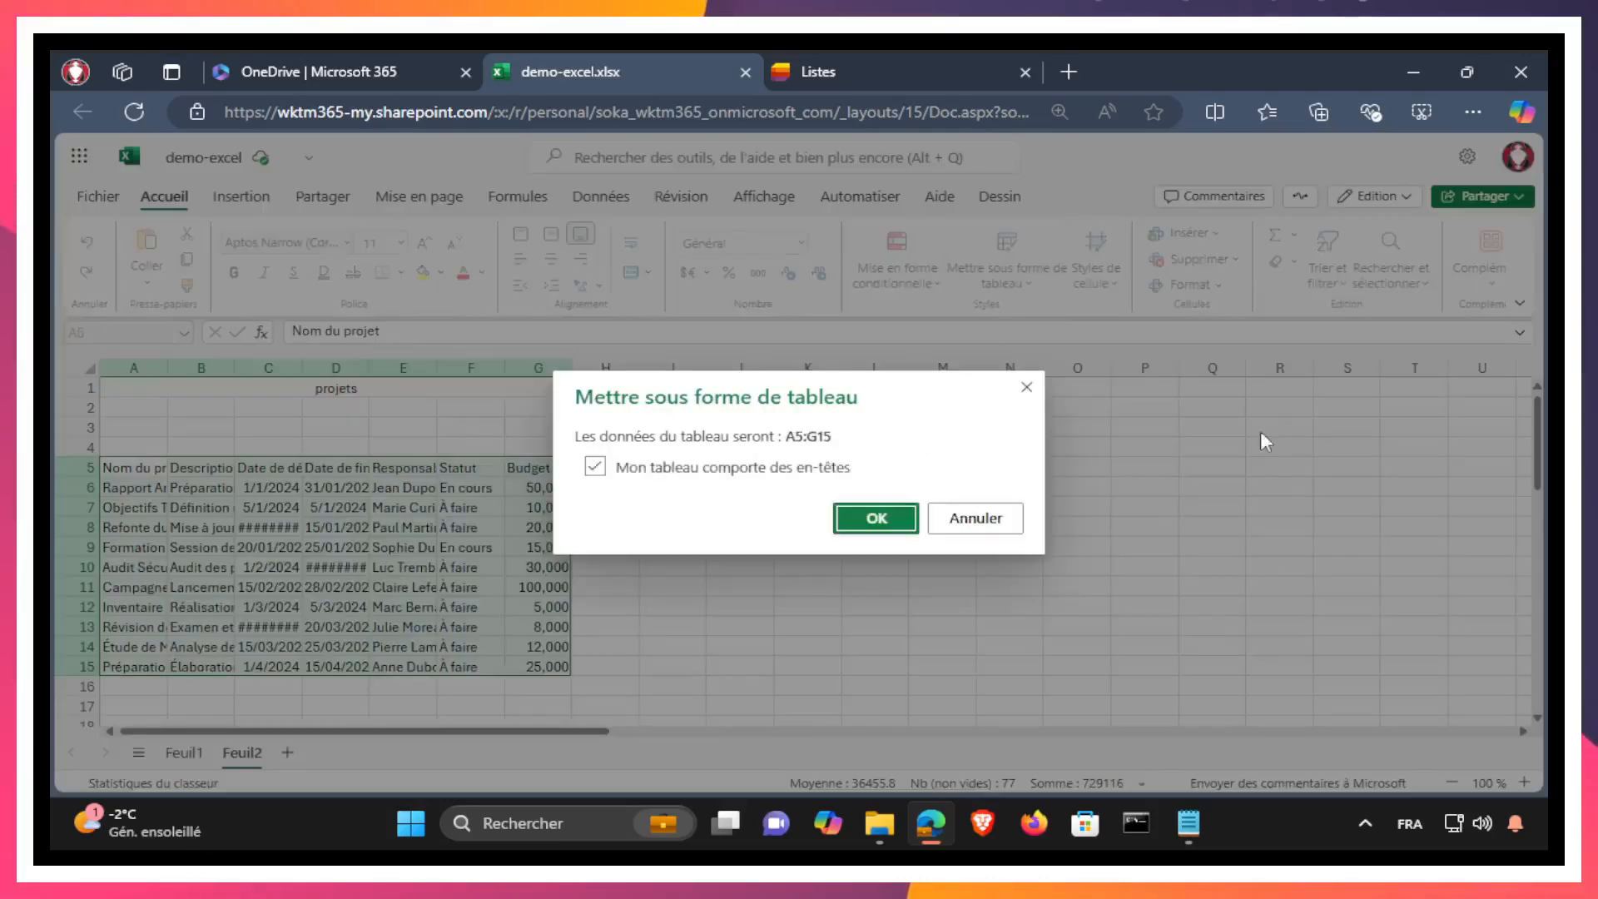
pyautogui.click(876, 519)
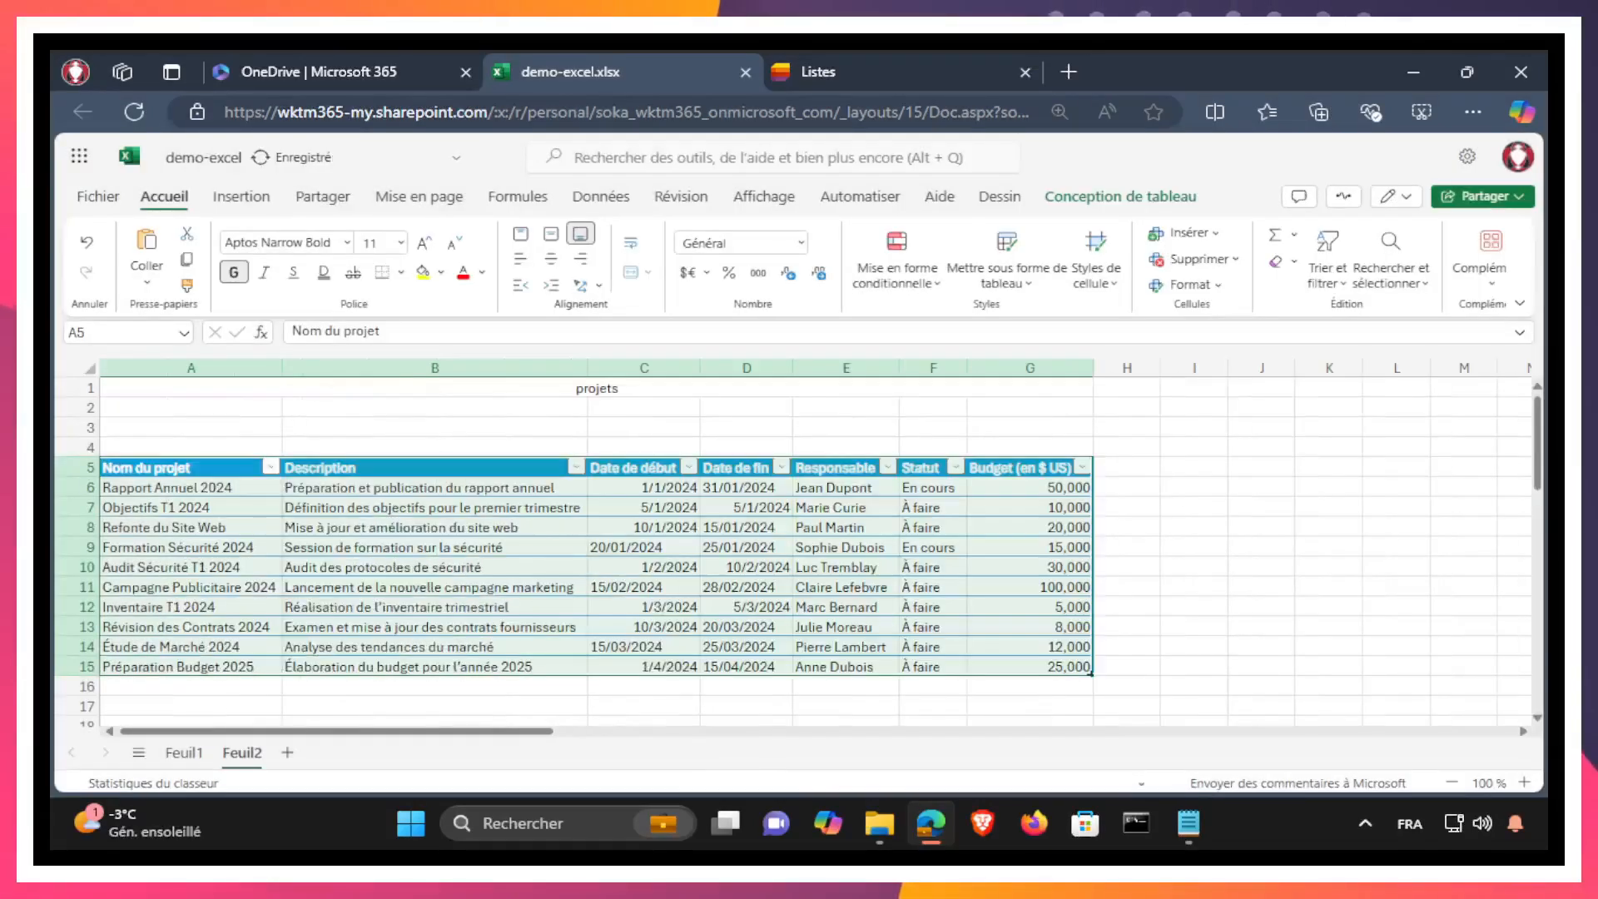
pyautogui.click(1206, 528)
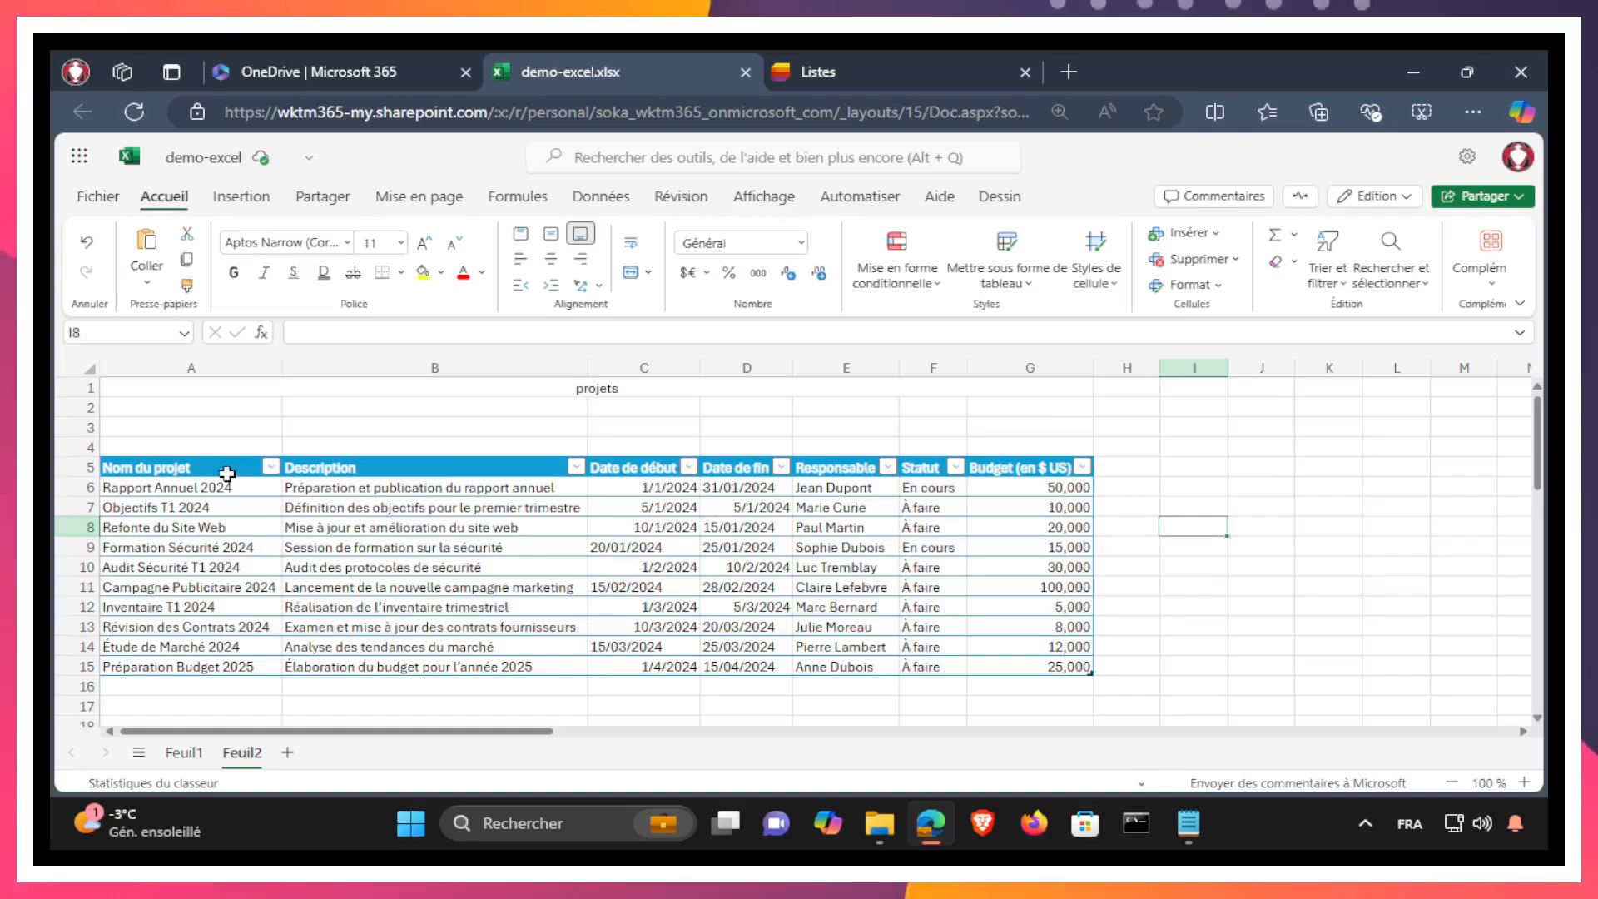
# Step: Compare the table names of projets on Feuil2 and of taches and consultants on Feuil1 with the titles above them
pyautogui.click(601, 387)
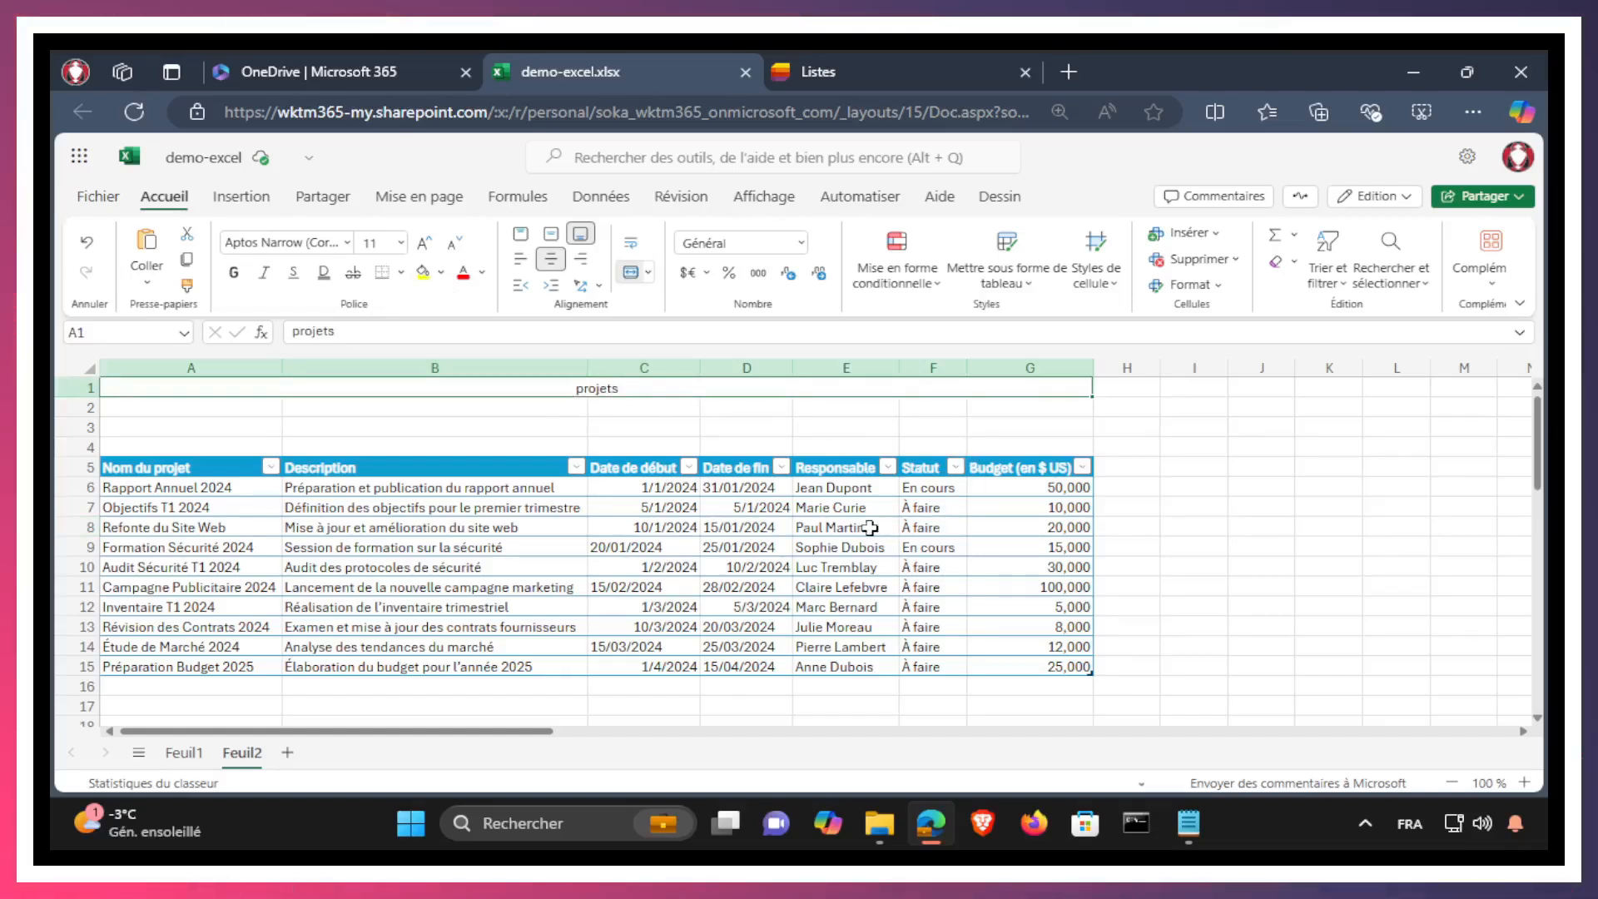
pyautogui.click(183, 468)
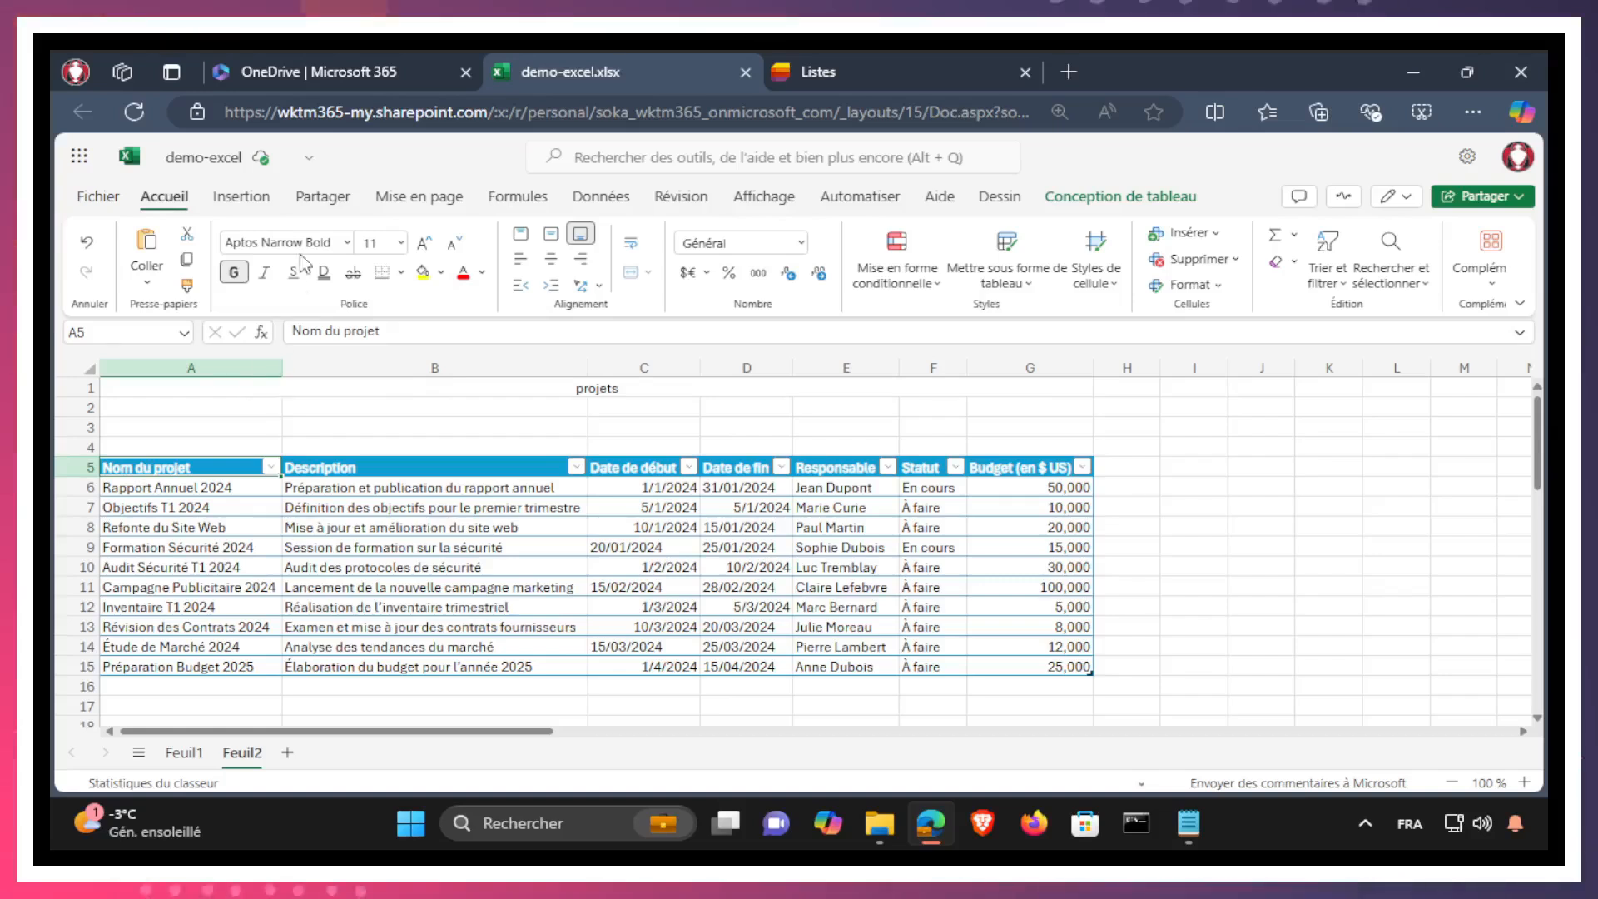
pyautogui.click(1124, 200)
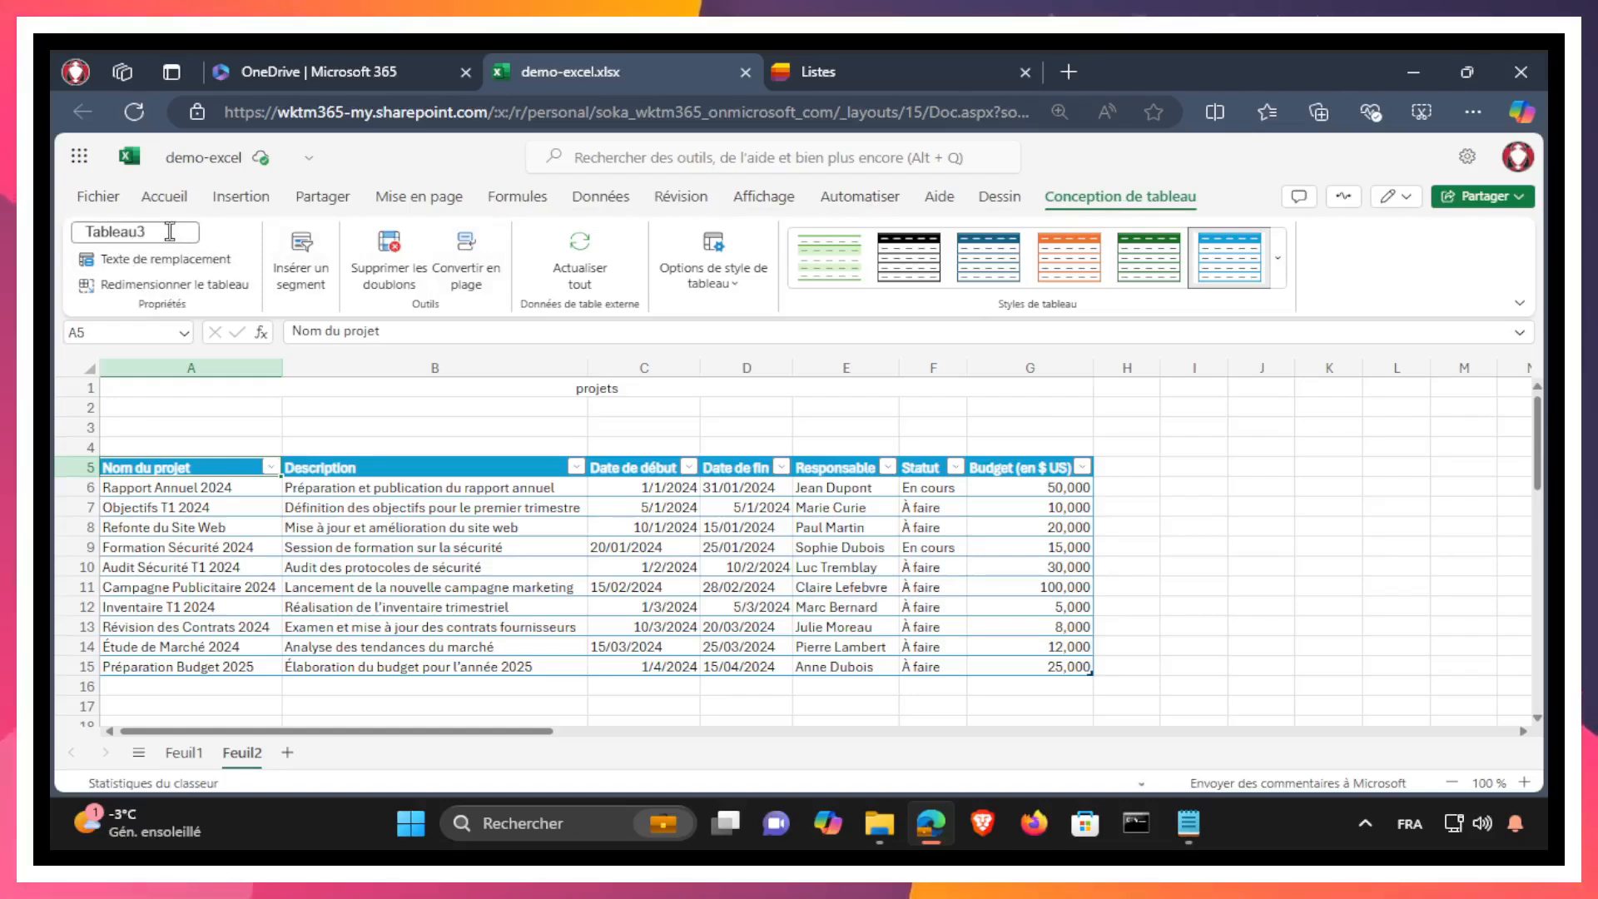
pyautogui.moveTo(166, 232); pyautogui.dragTo(87, 225)
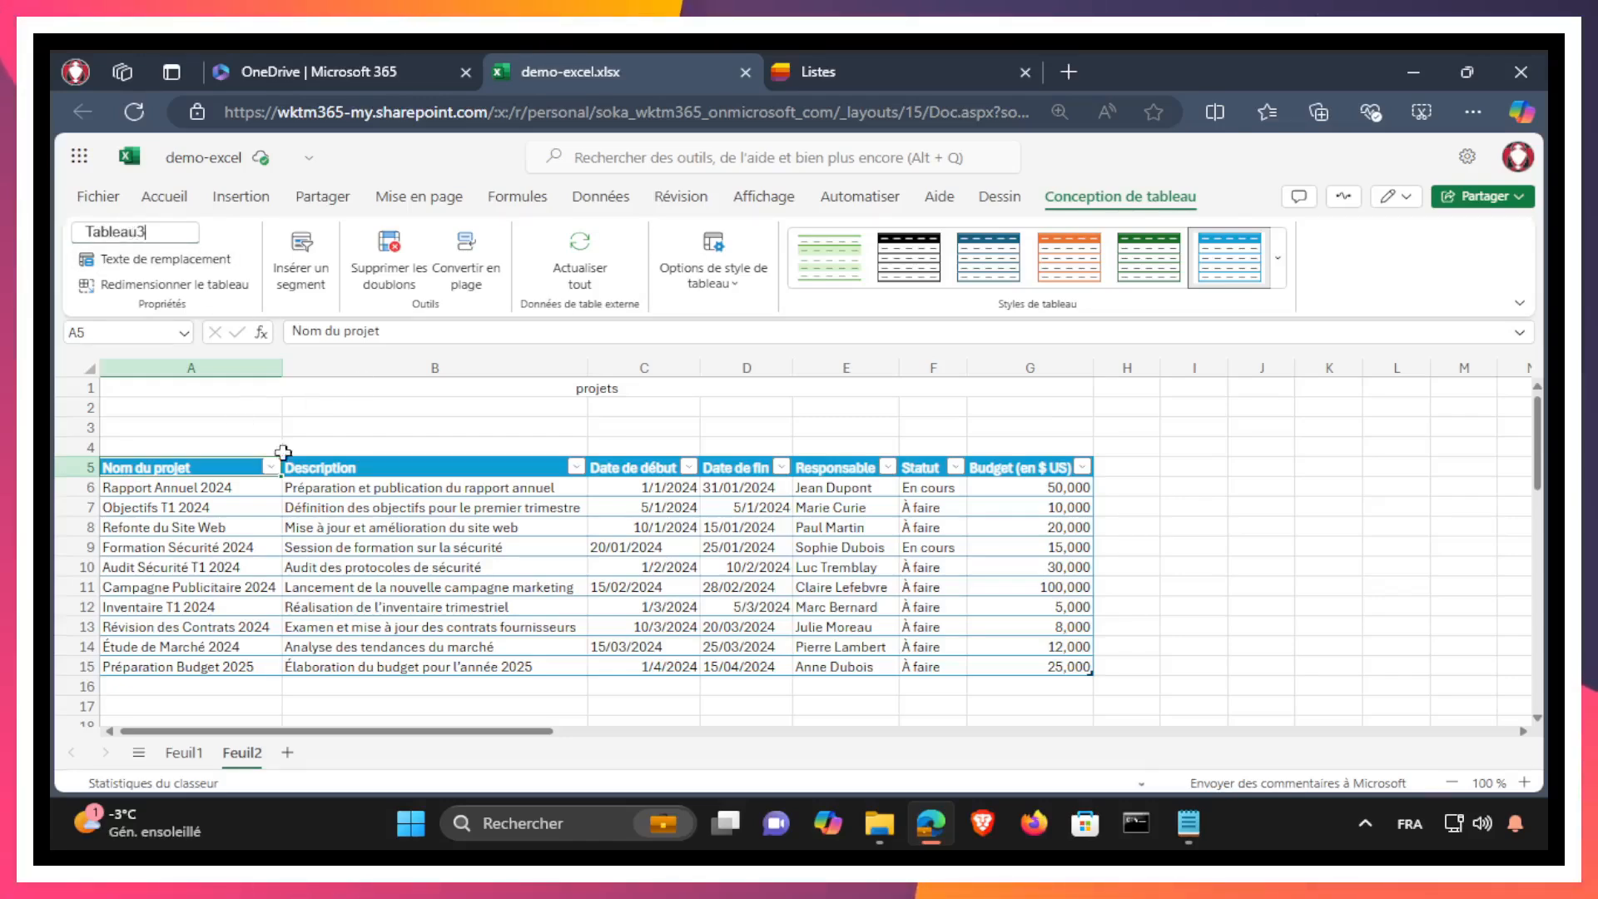
pyautogui.click(187, 754)
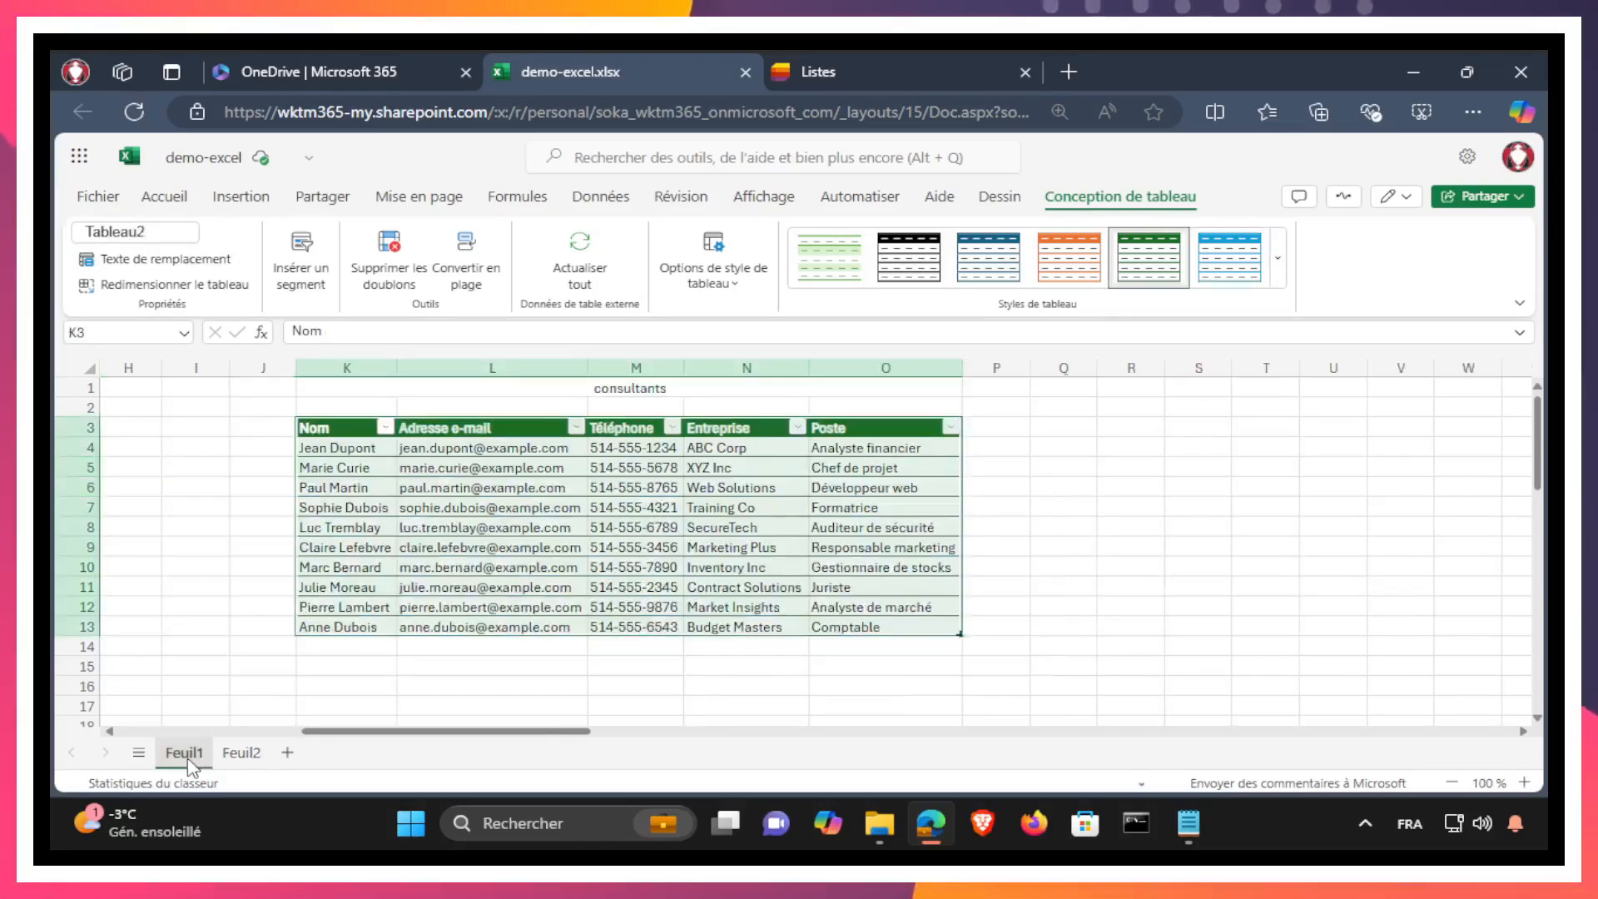
pyautogui.moveTo(492, 732); pyautogui.dragTo(179, 748)
pyautogui.click(178, 434)
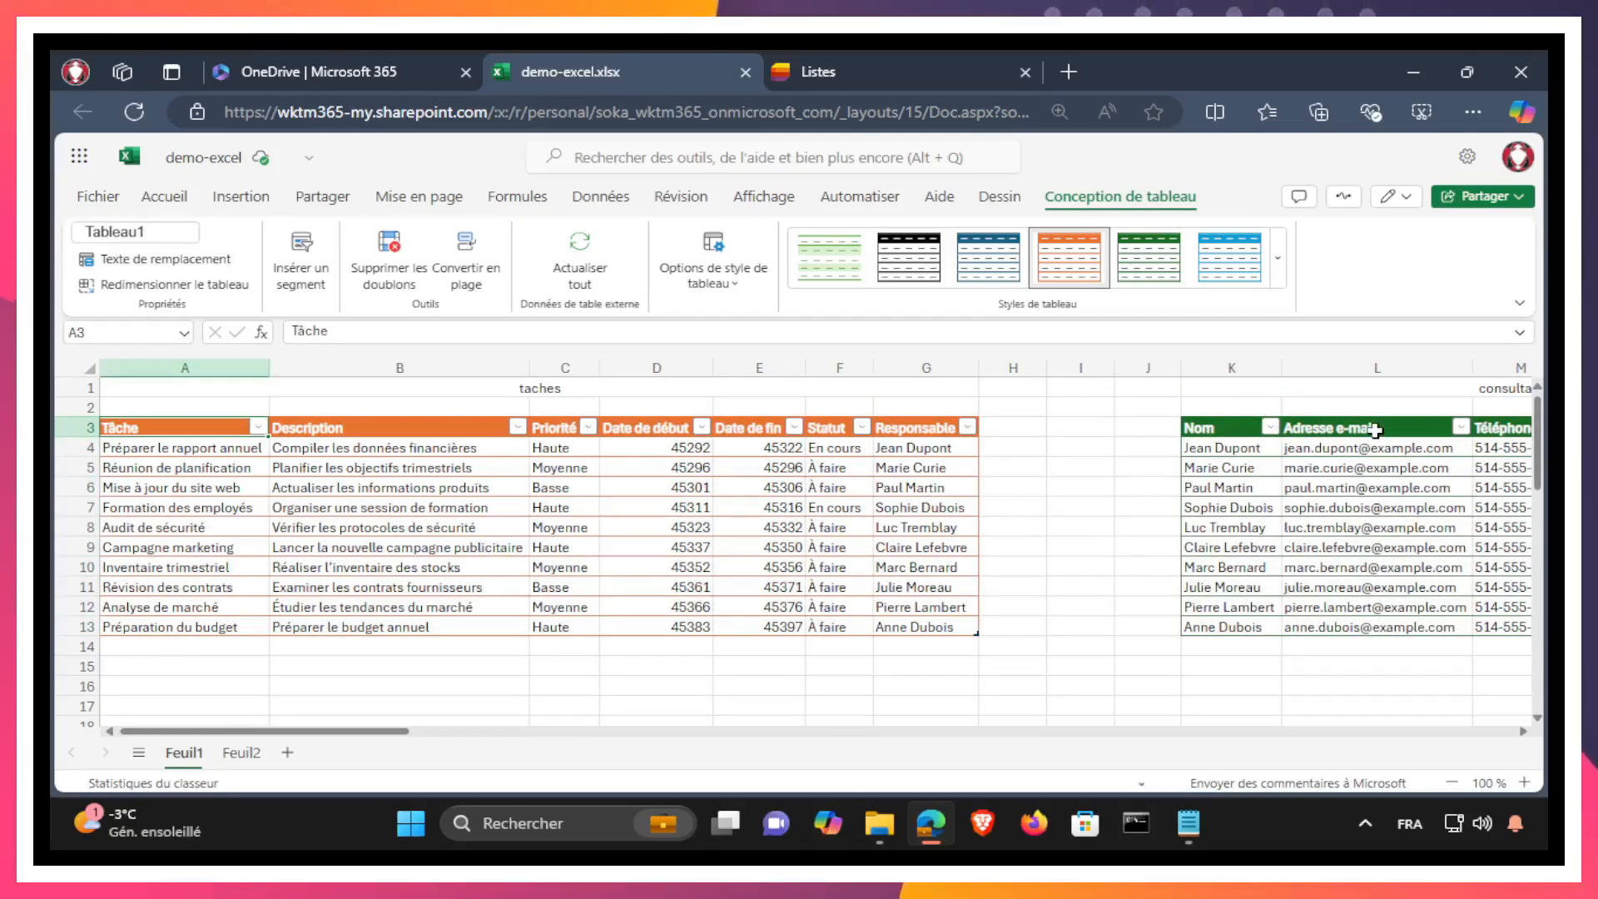
pyautogui.click(1243, 434)
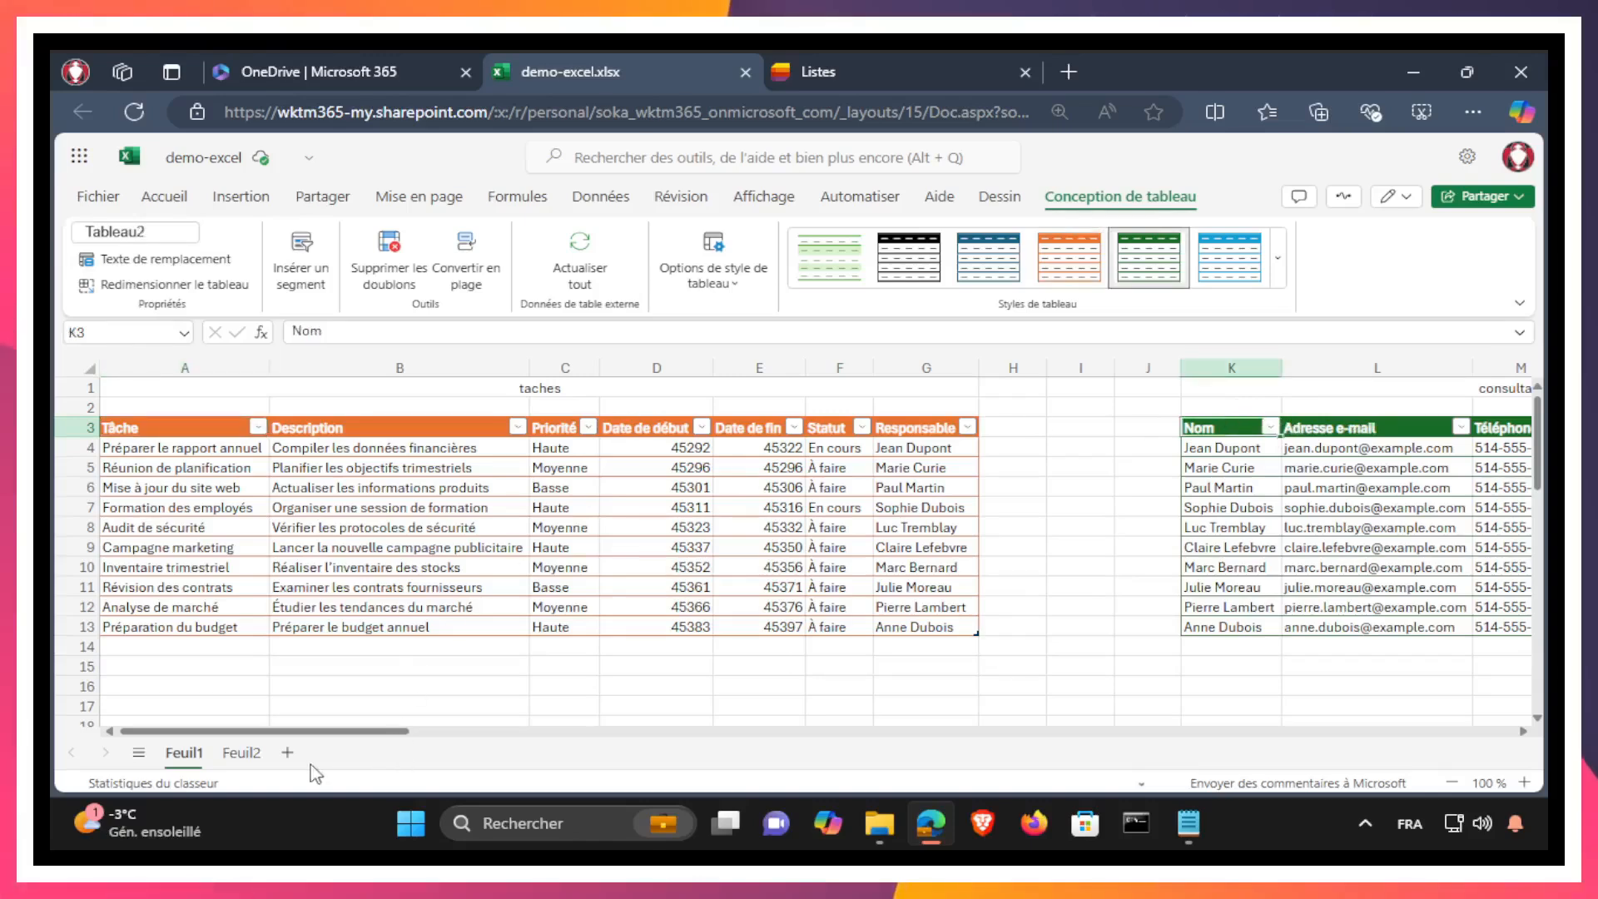
pyautogui.click(241, 753)
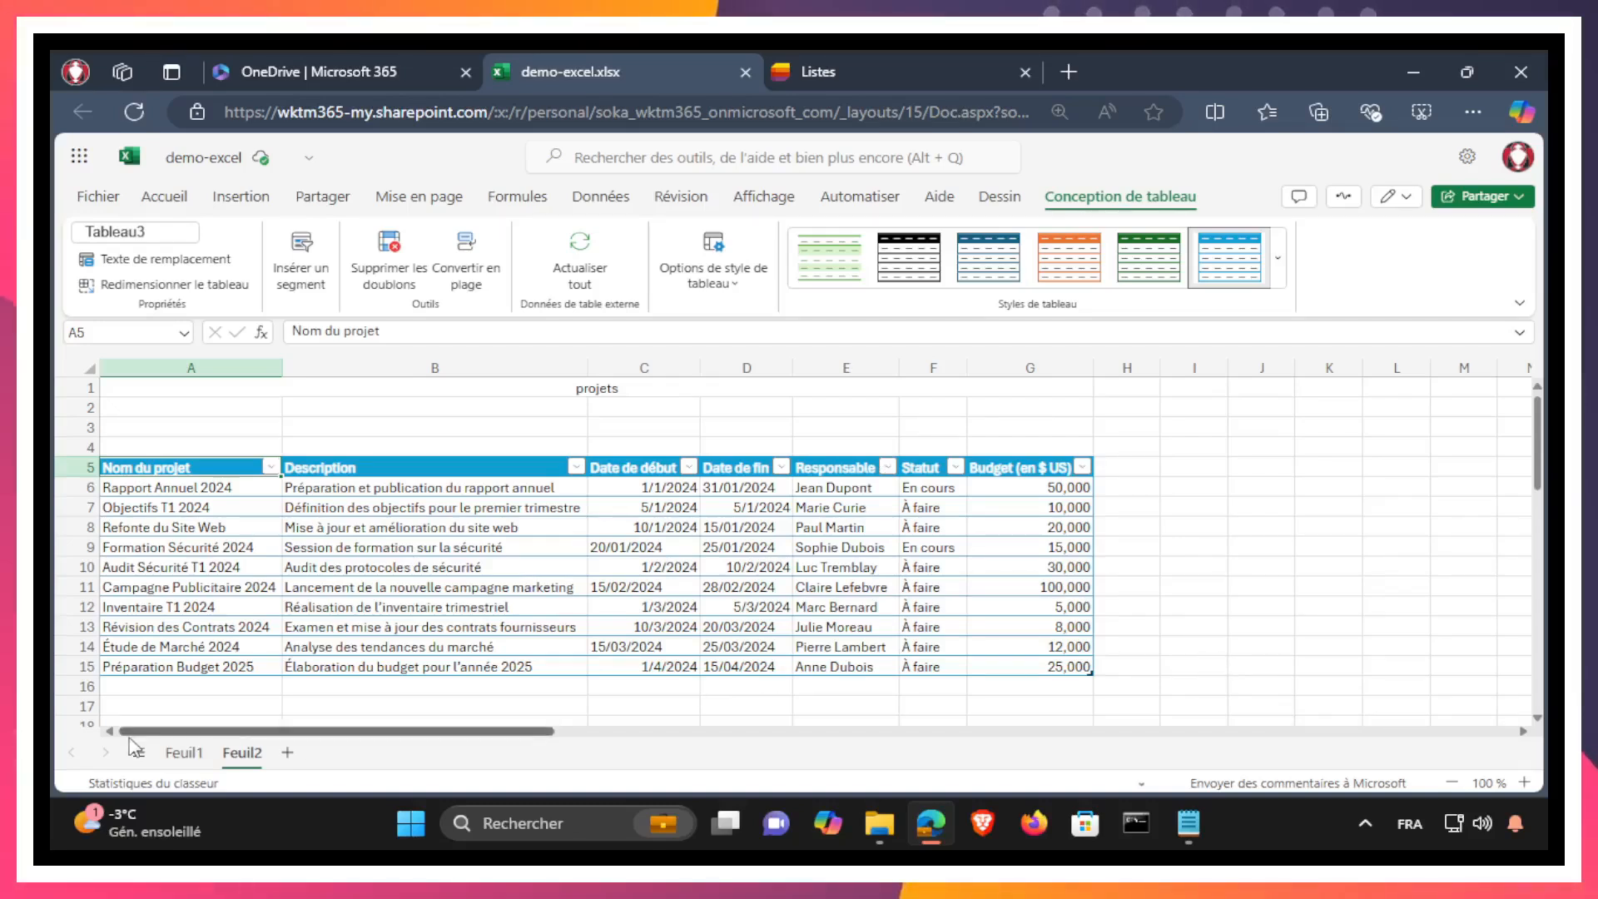
pyautogui.click(183, 753)
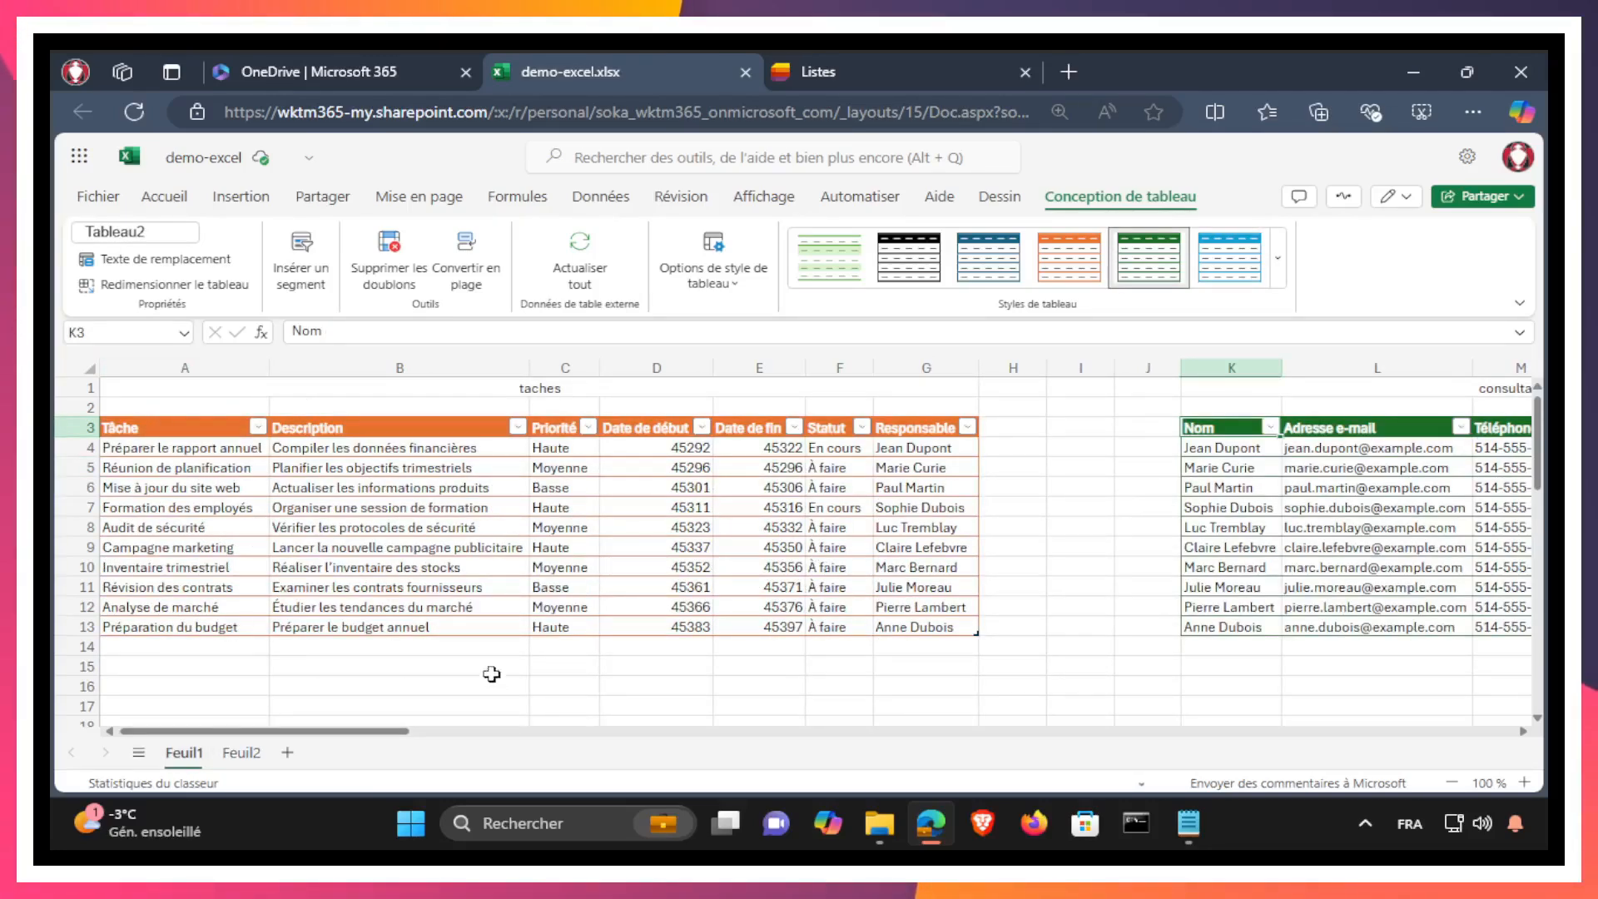
pyautogui.click(415, 666)
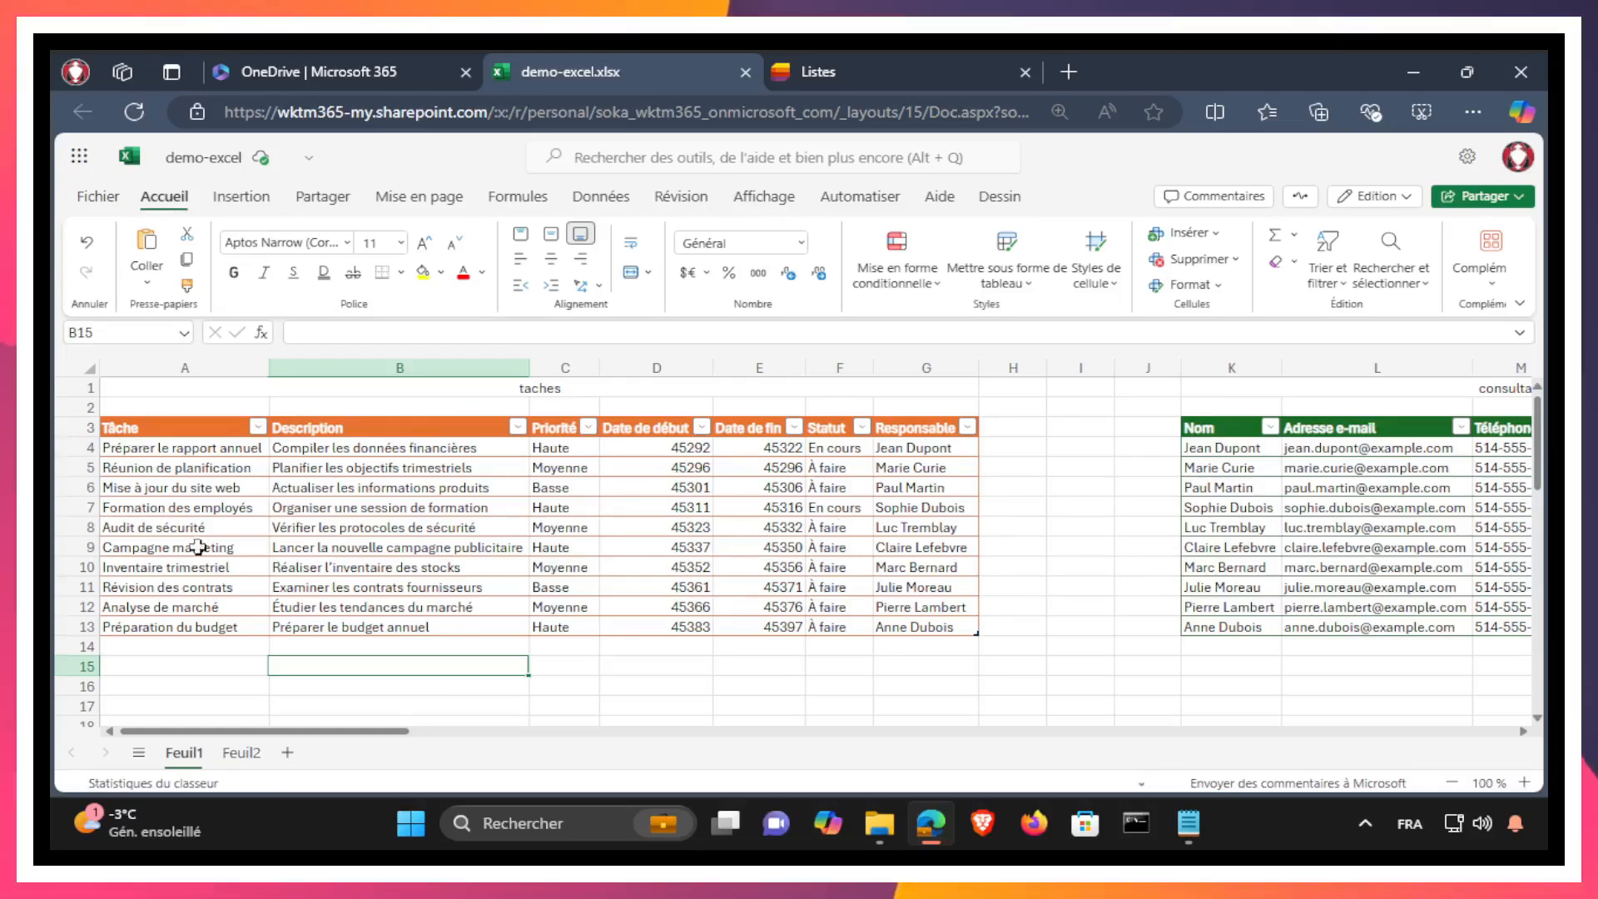
# Step: Rename the orange task table on Feuil1 as taches
pyautogui.click(332, 492)
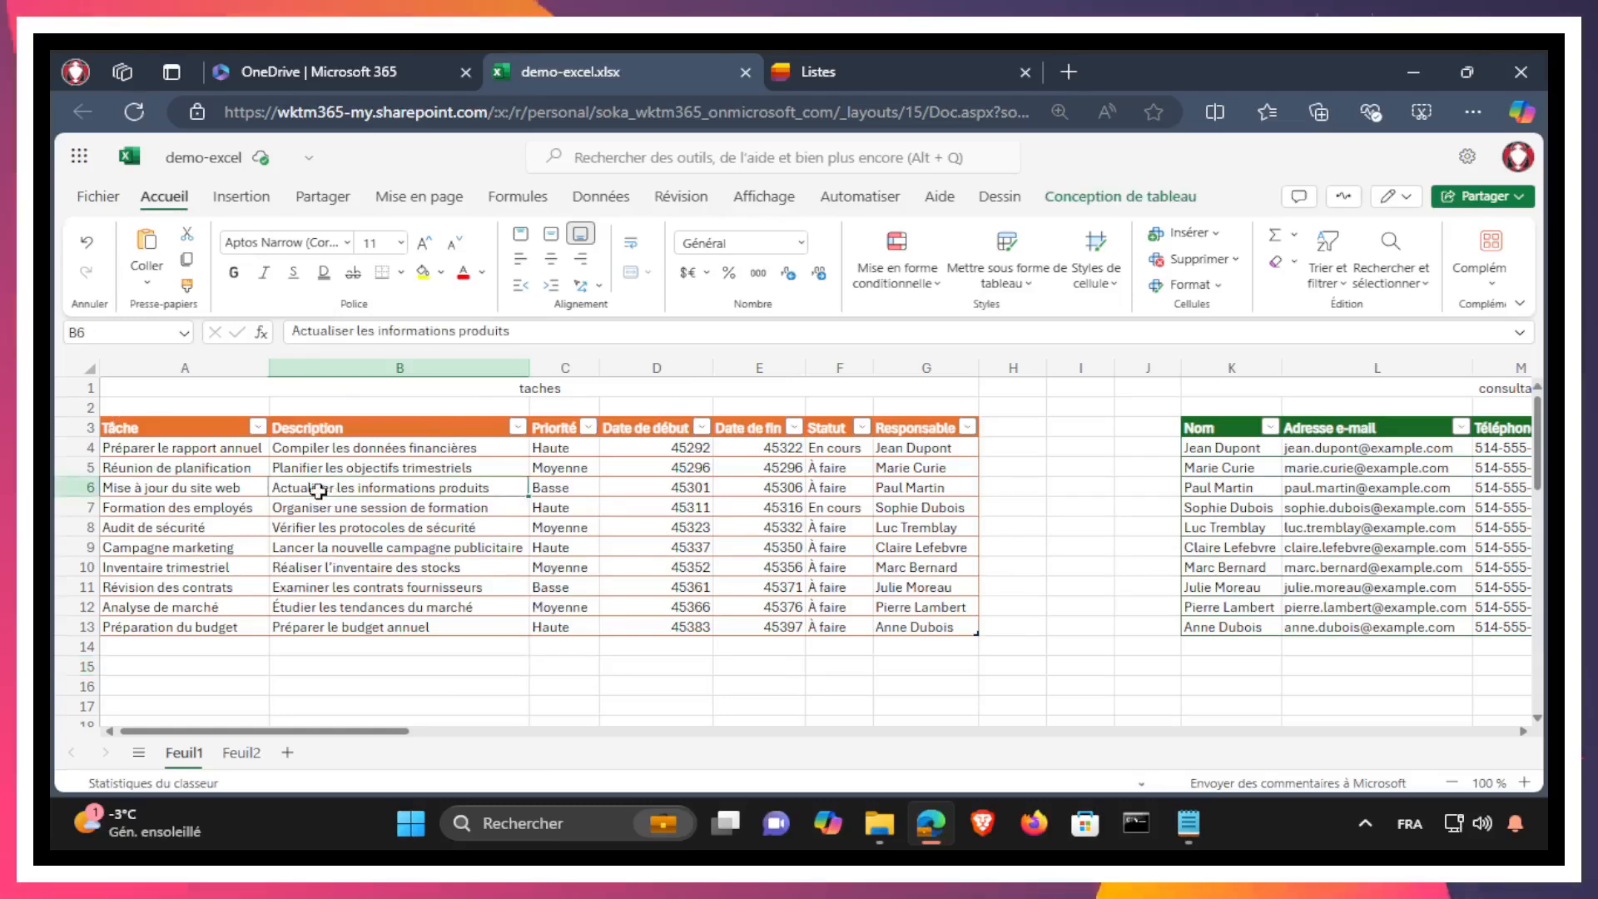
pyautogui.click(197, 429)
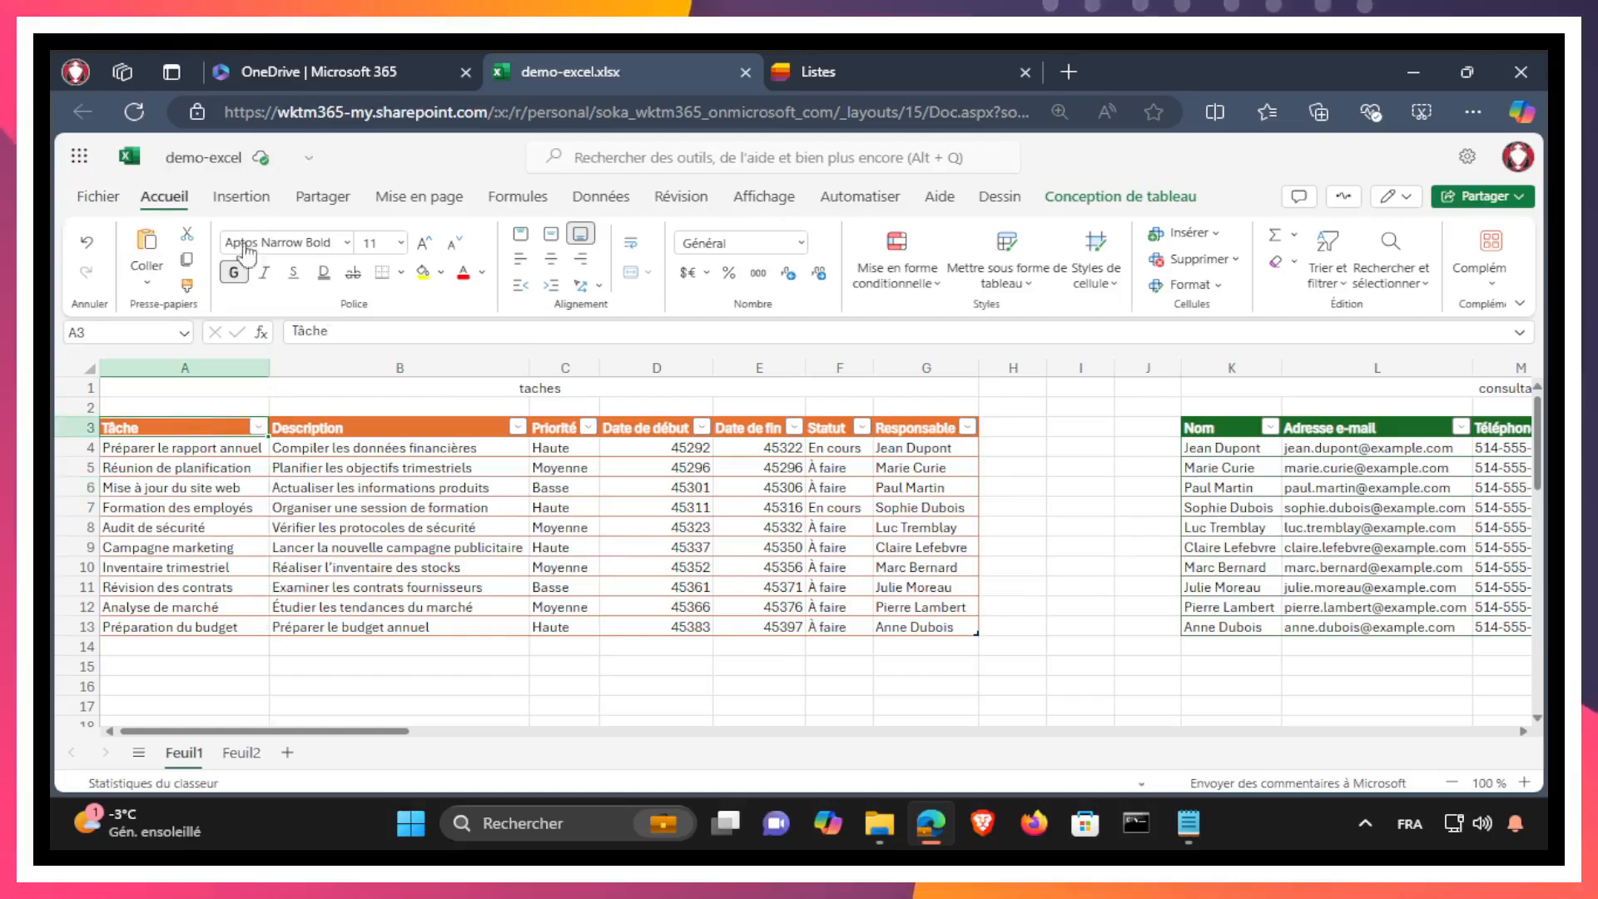
pyautogui.click(1133, 200)
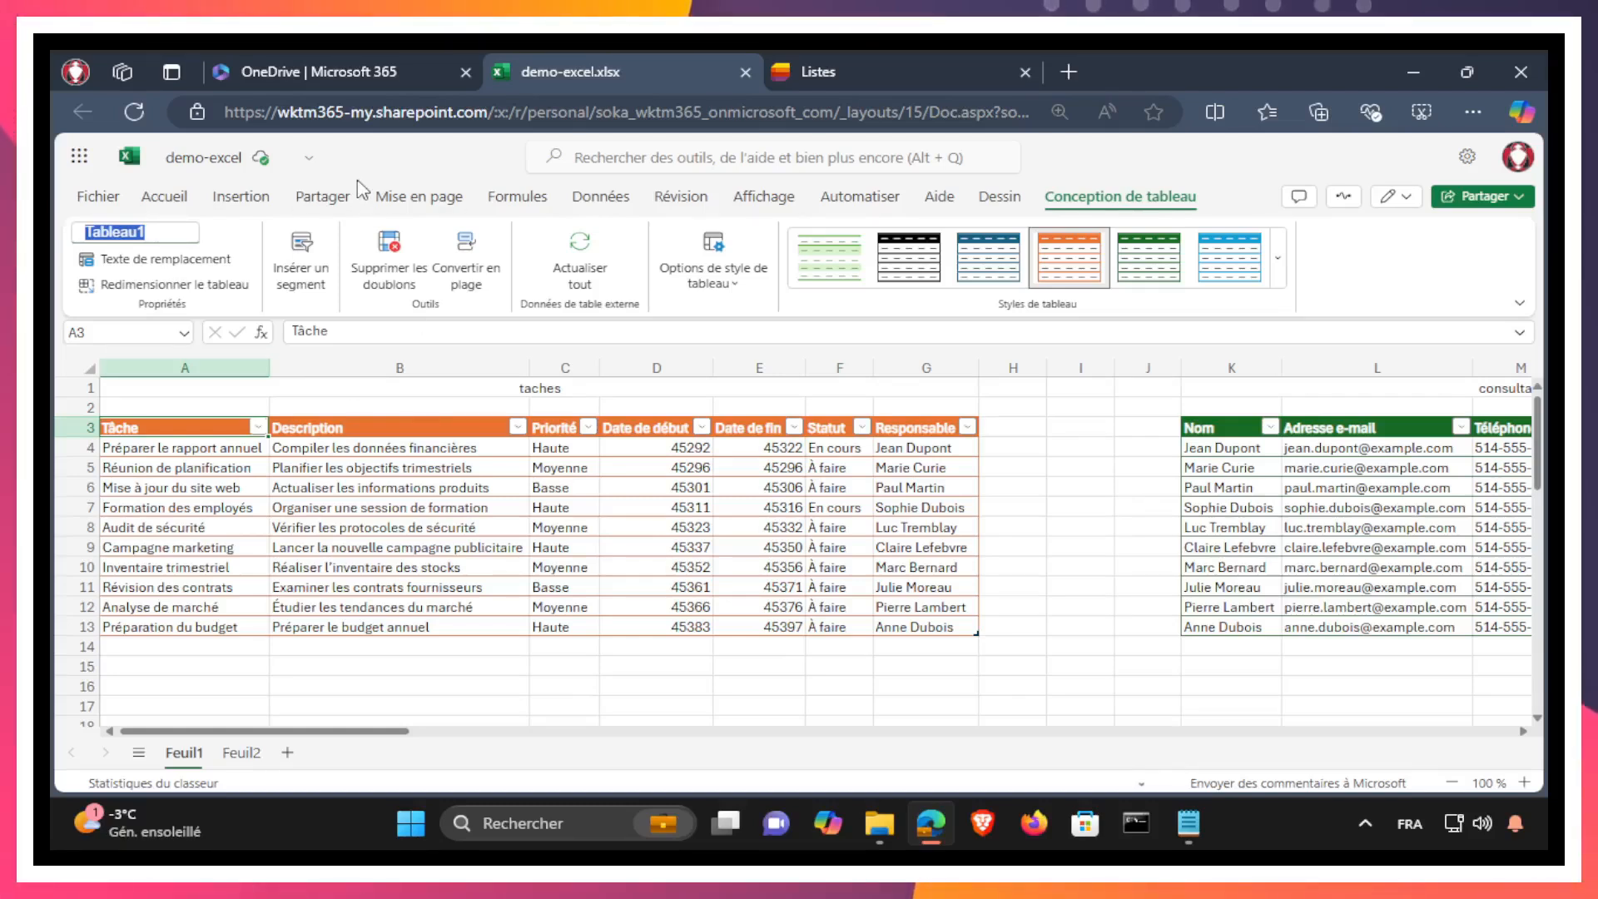
pyautogui.write('taches')
pyautogui.press('Return')
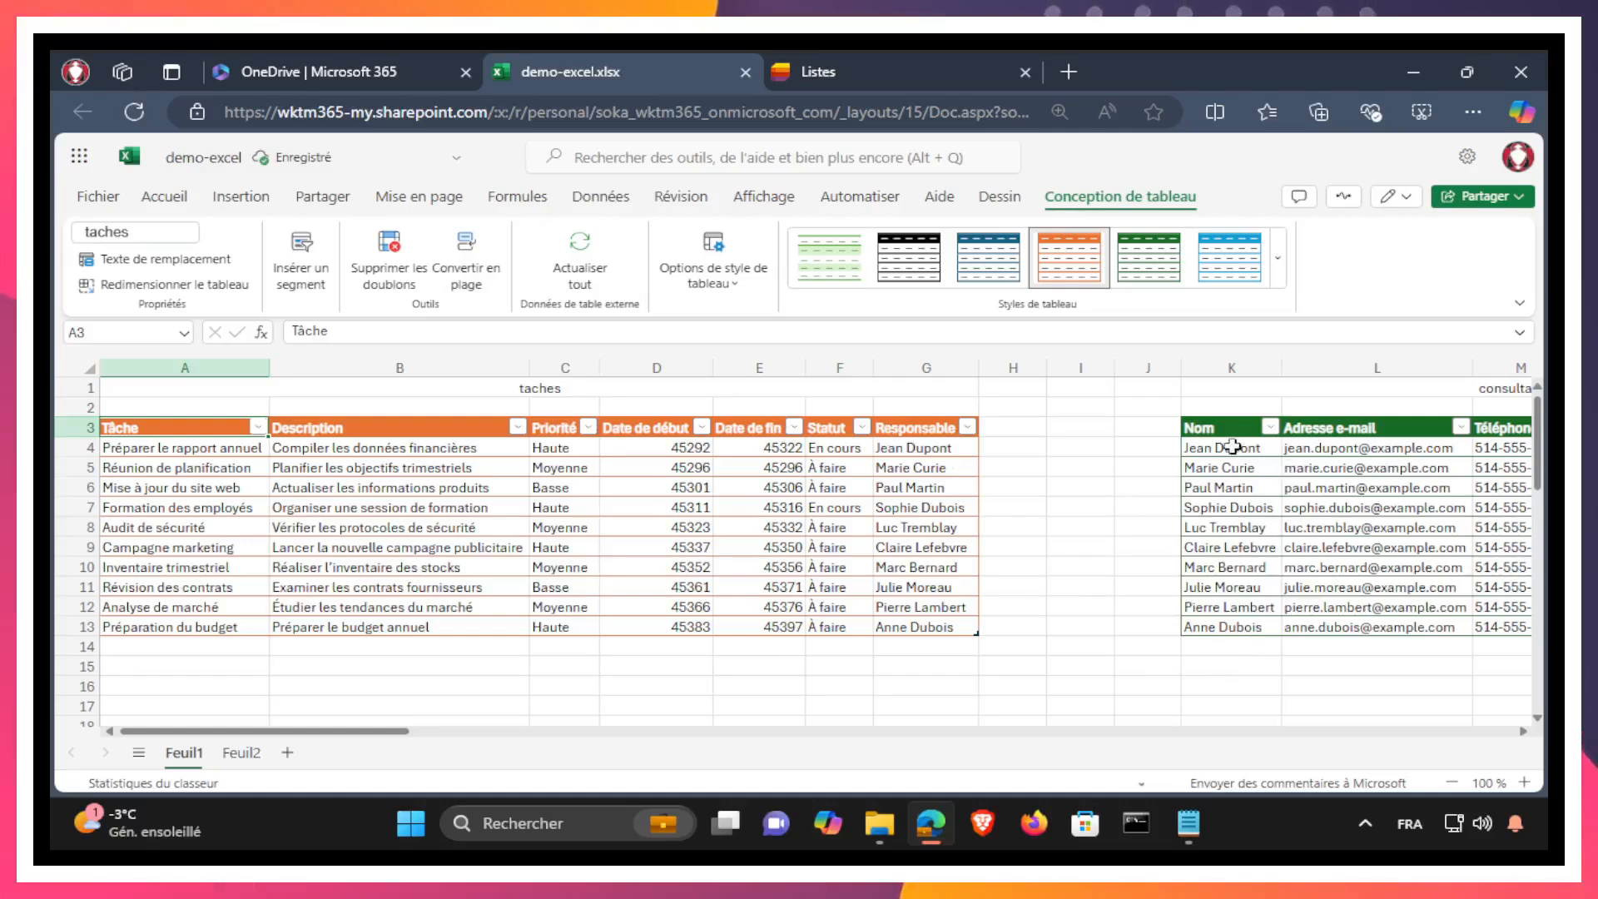
# Step: Rename the green table with the Nom and Adresse e-mail columns as consultants
pyautogui.click(1223, 434)
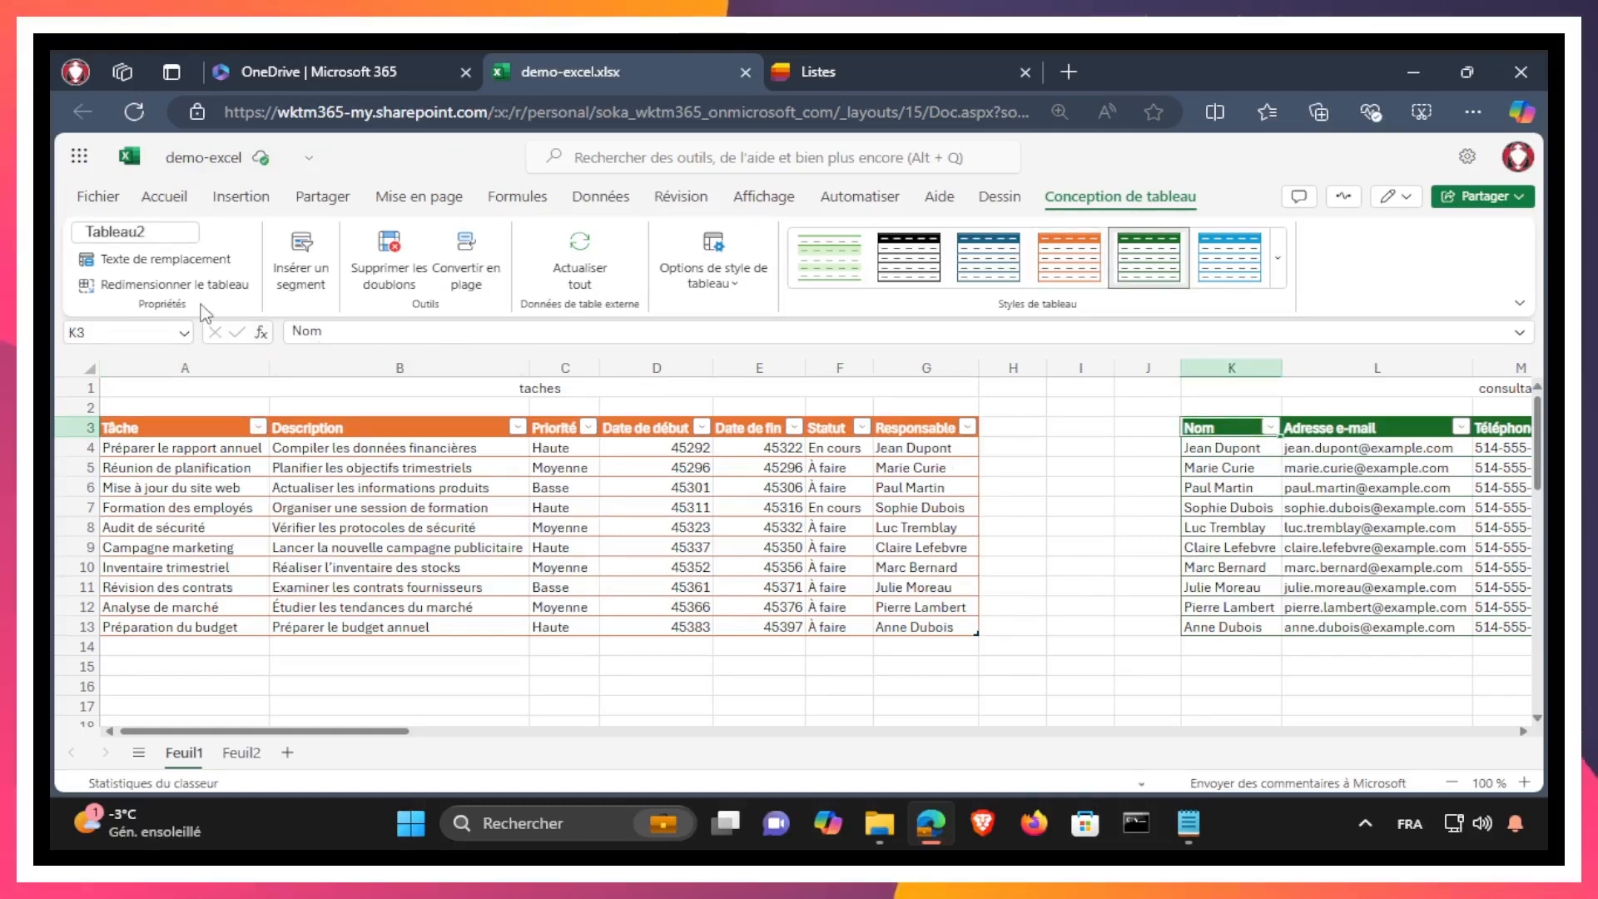
pyautogui.click(177, 226)
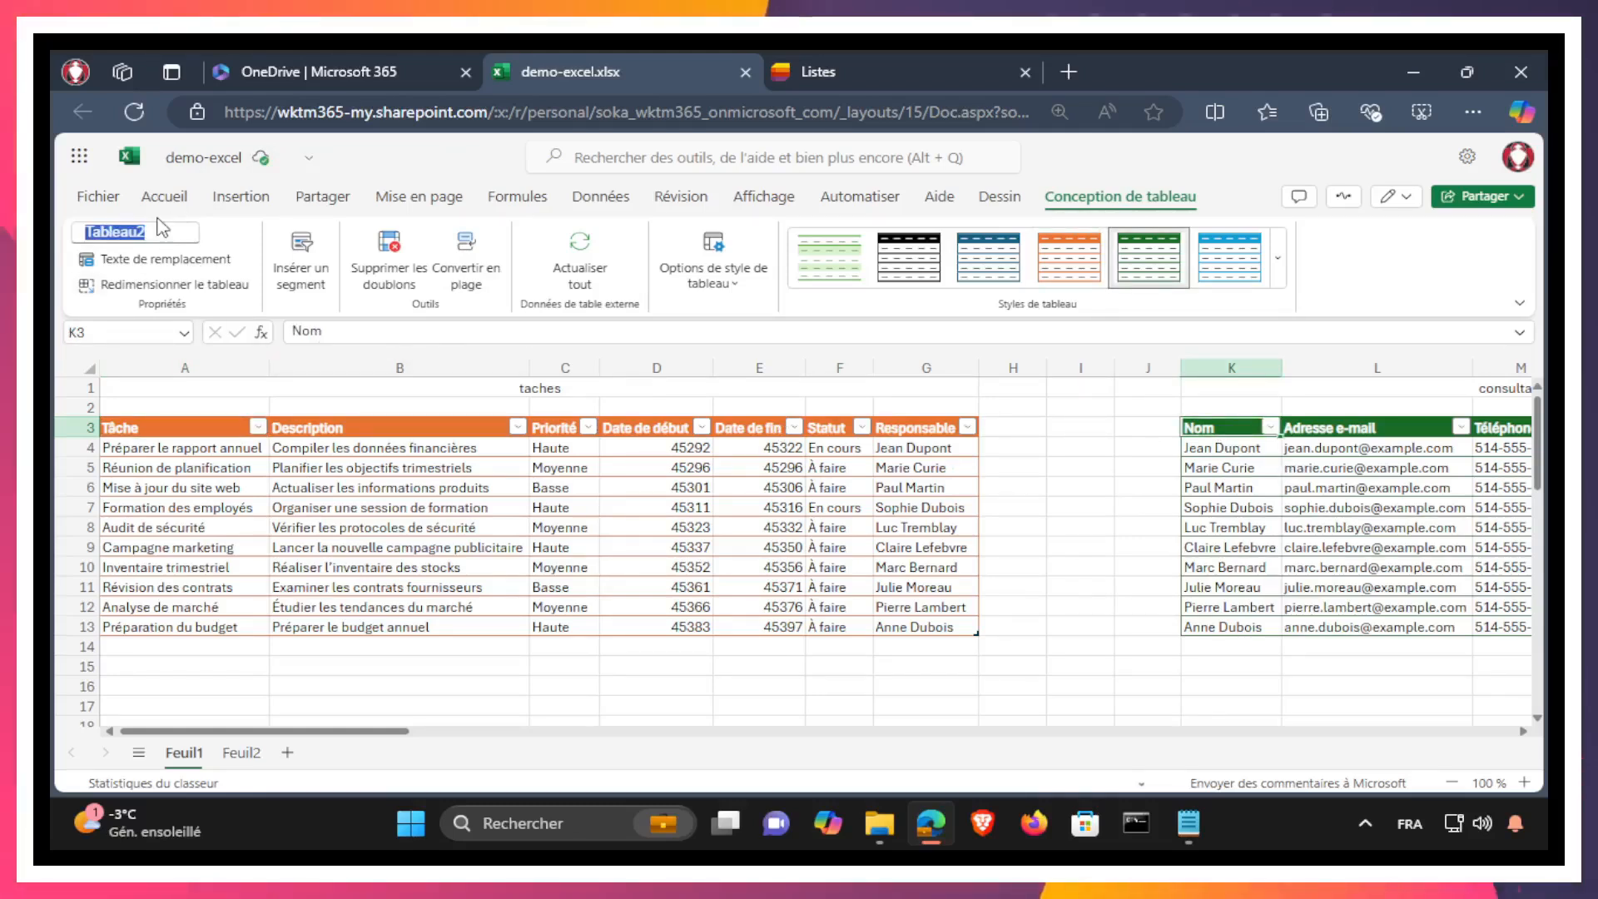
pyautogui.write('consultants')
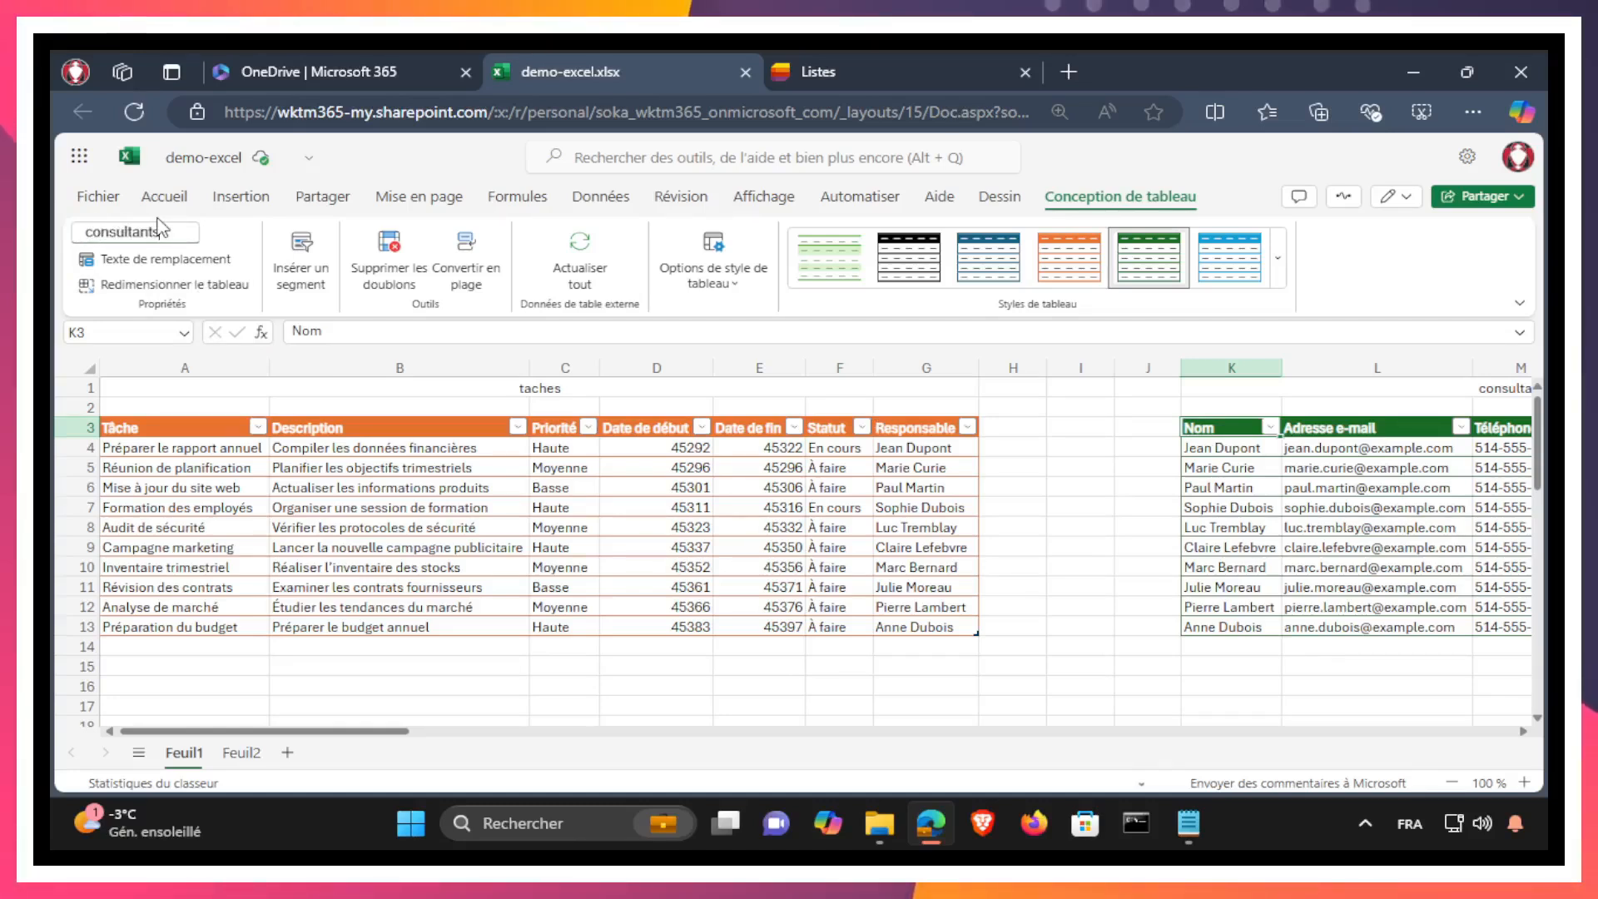
# Step: Rename the blue project table on Feuil2 as projets and return to Feuil1
pyautogui.click(233, 754)
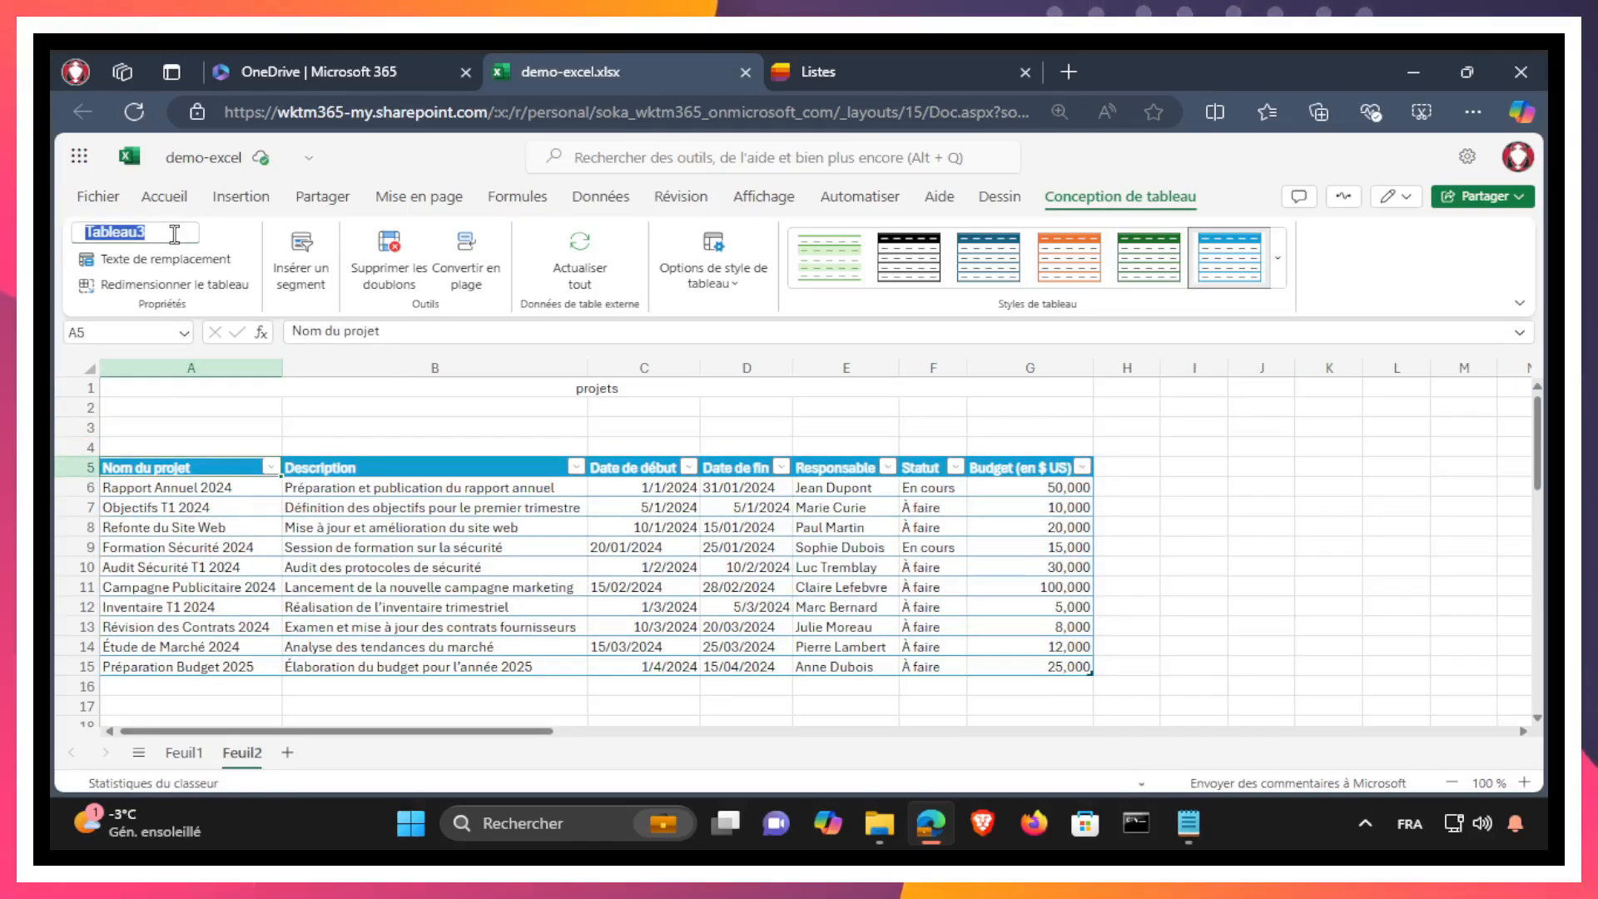
pyautogui.write('jets')
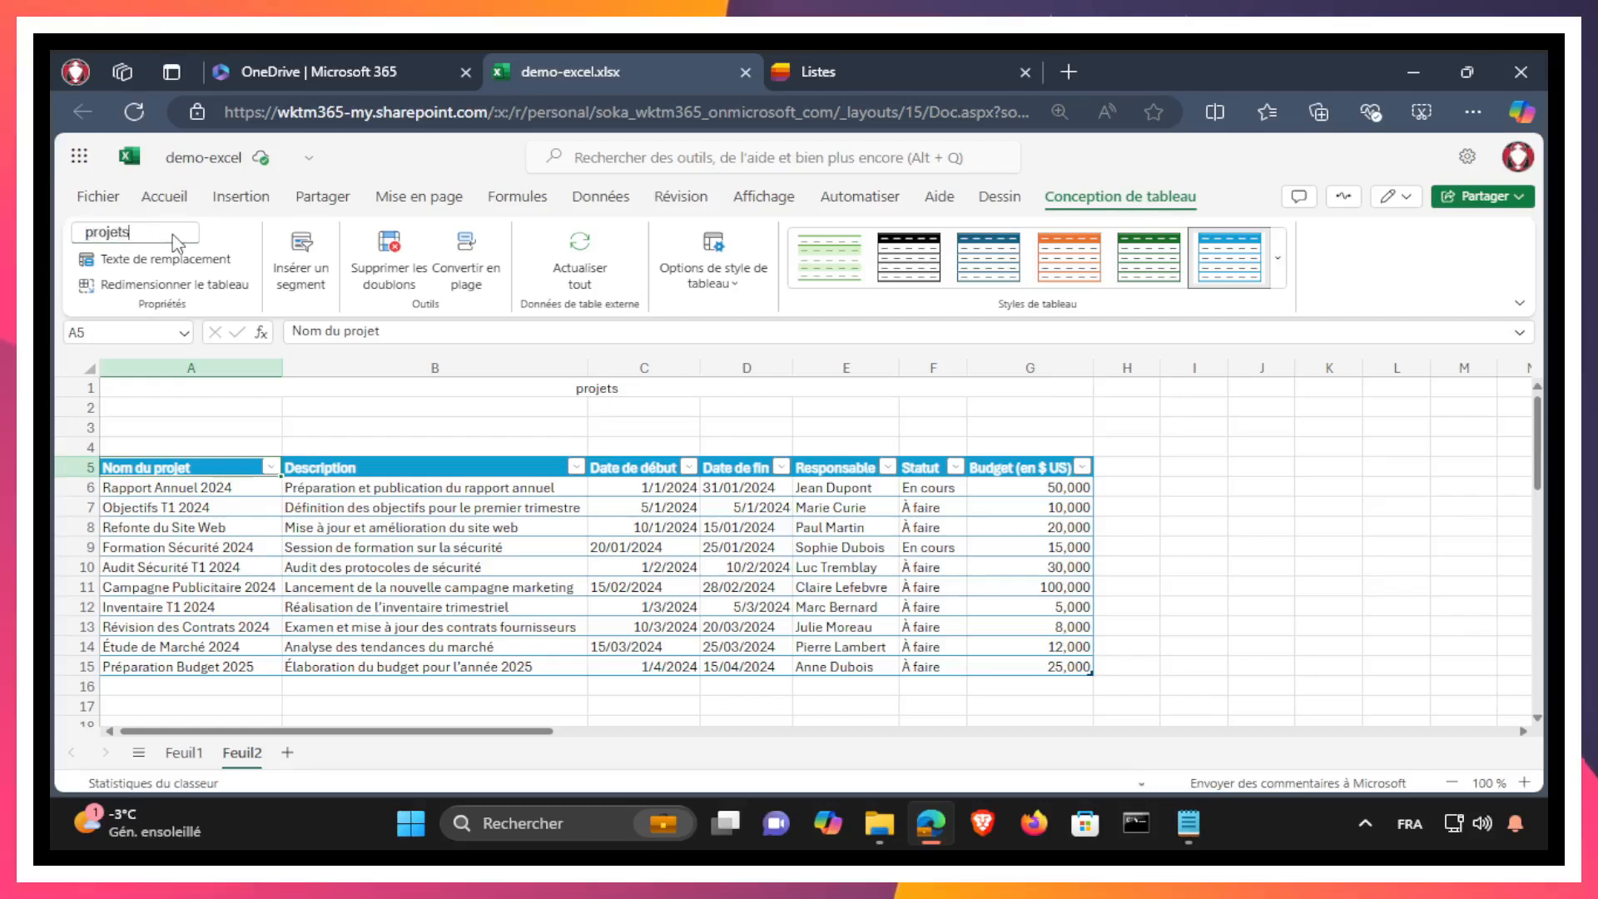
pyautogui.click(1176, 490)
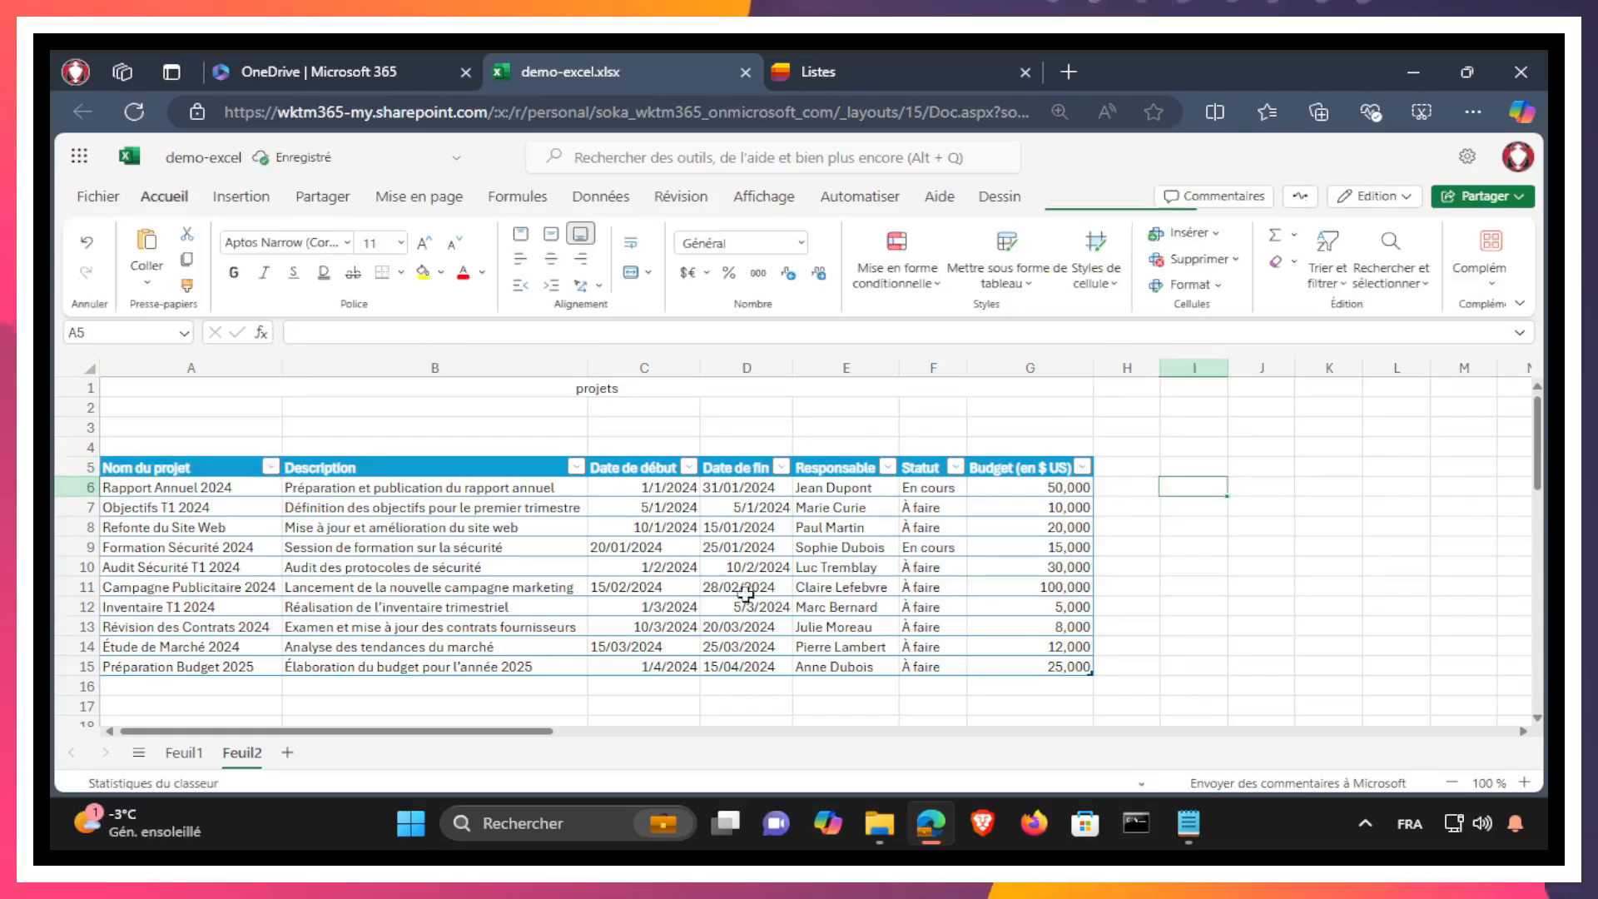
pyautogui.click(189, 755)
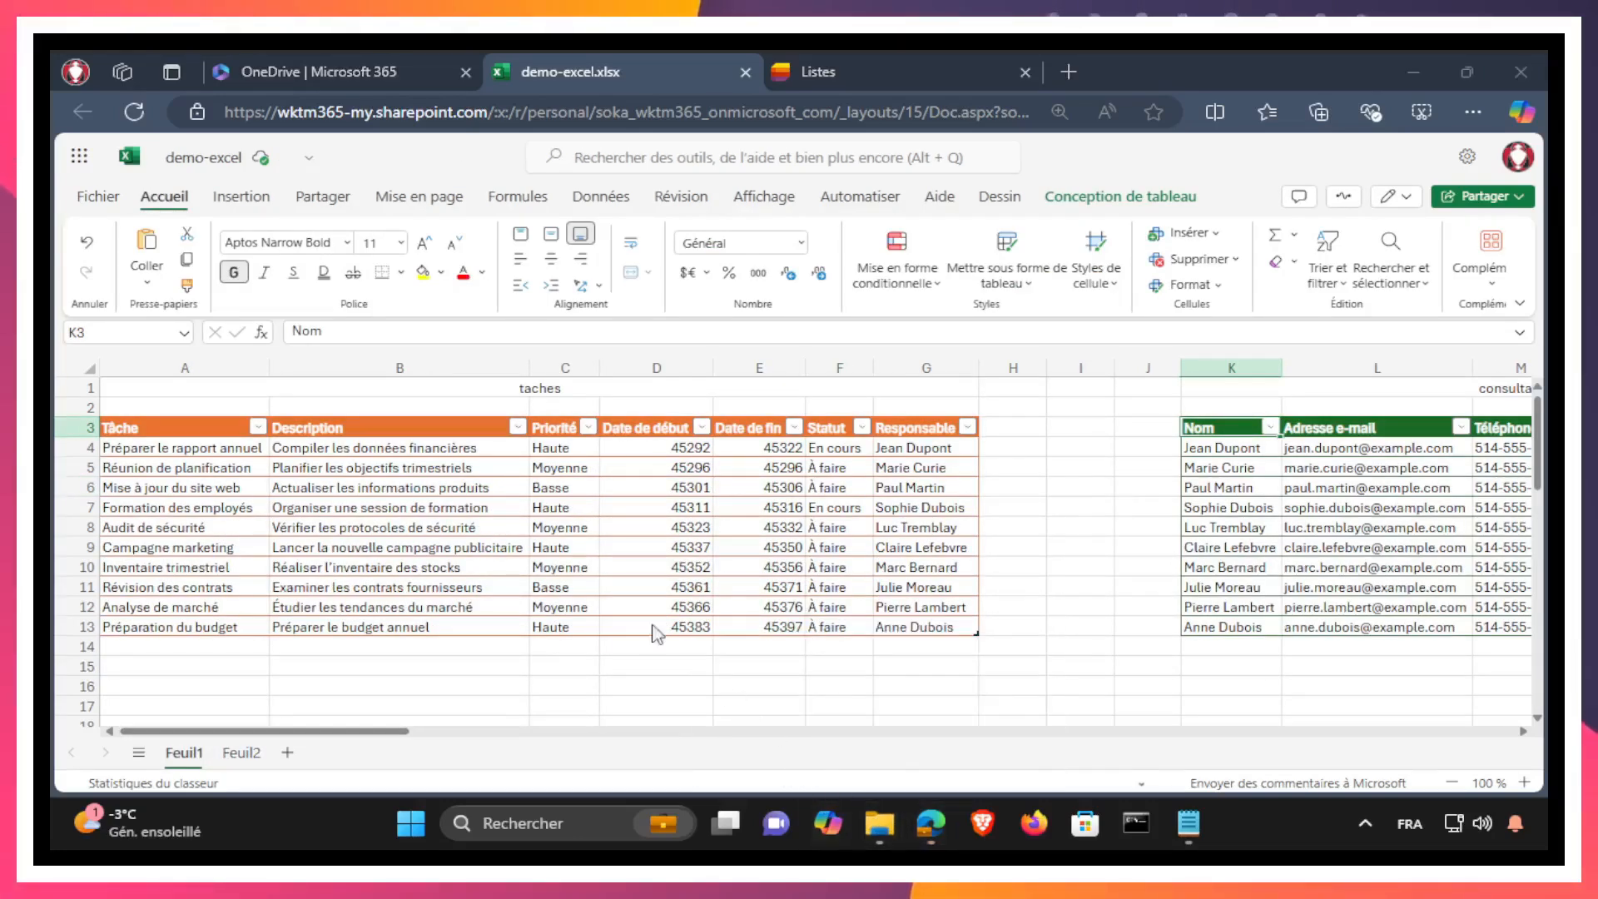
# Step: Switch to OneDrive and download demo-excel.xlsx from the folder Mes fichiers > tut > lists > vrk
pyautogui.click(288, 72)
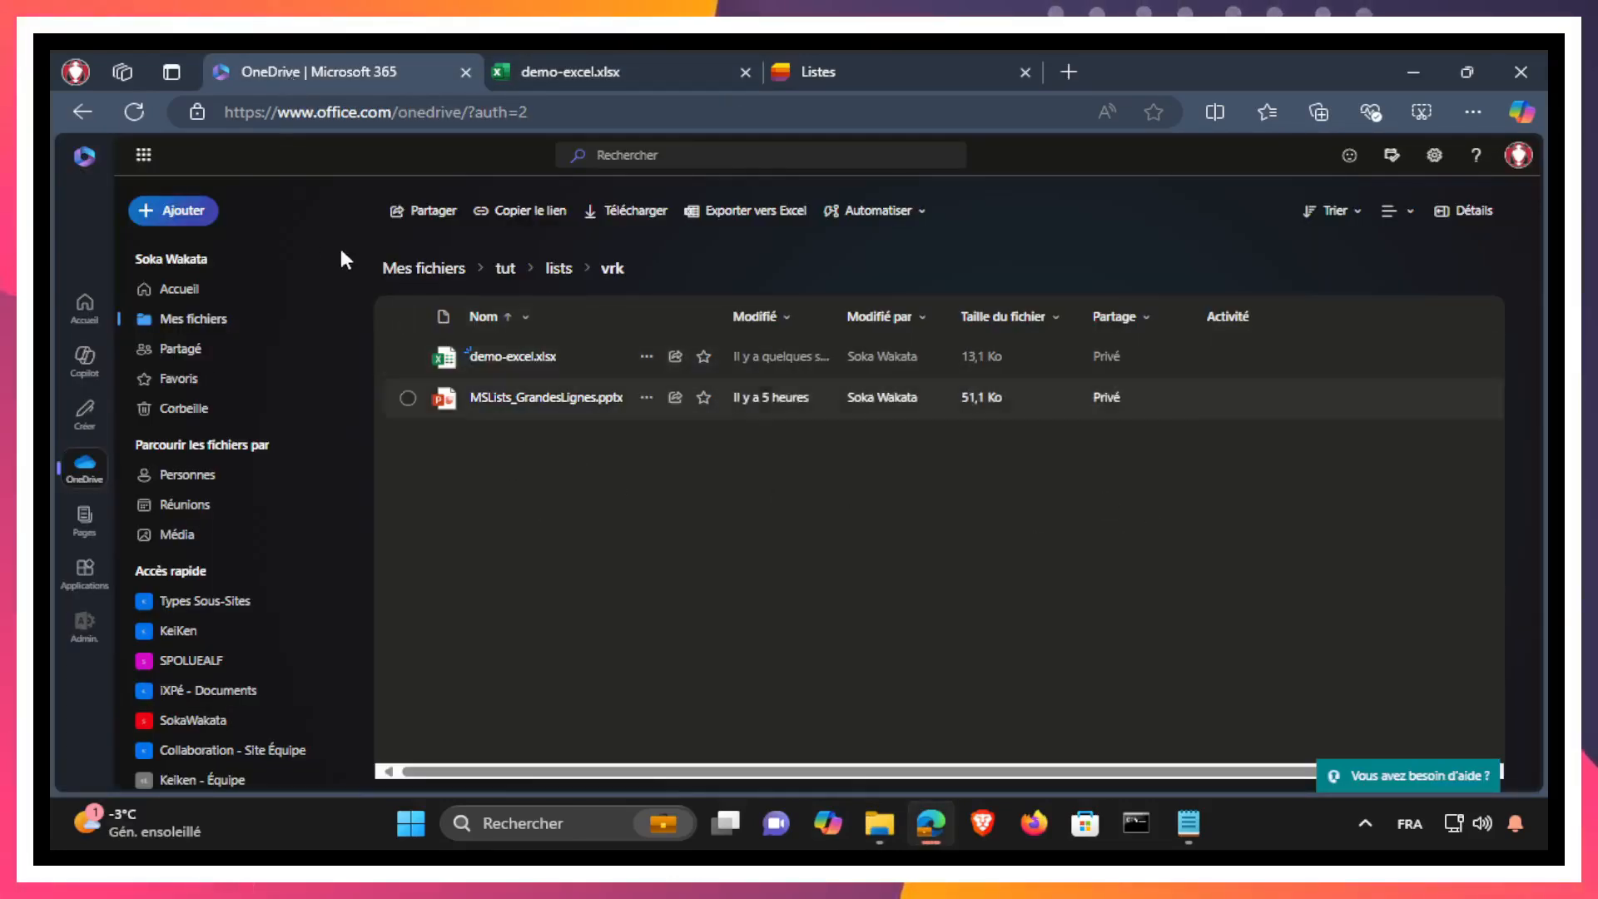
pyautogui.click(133, 110)
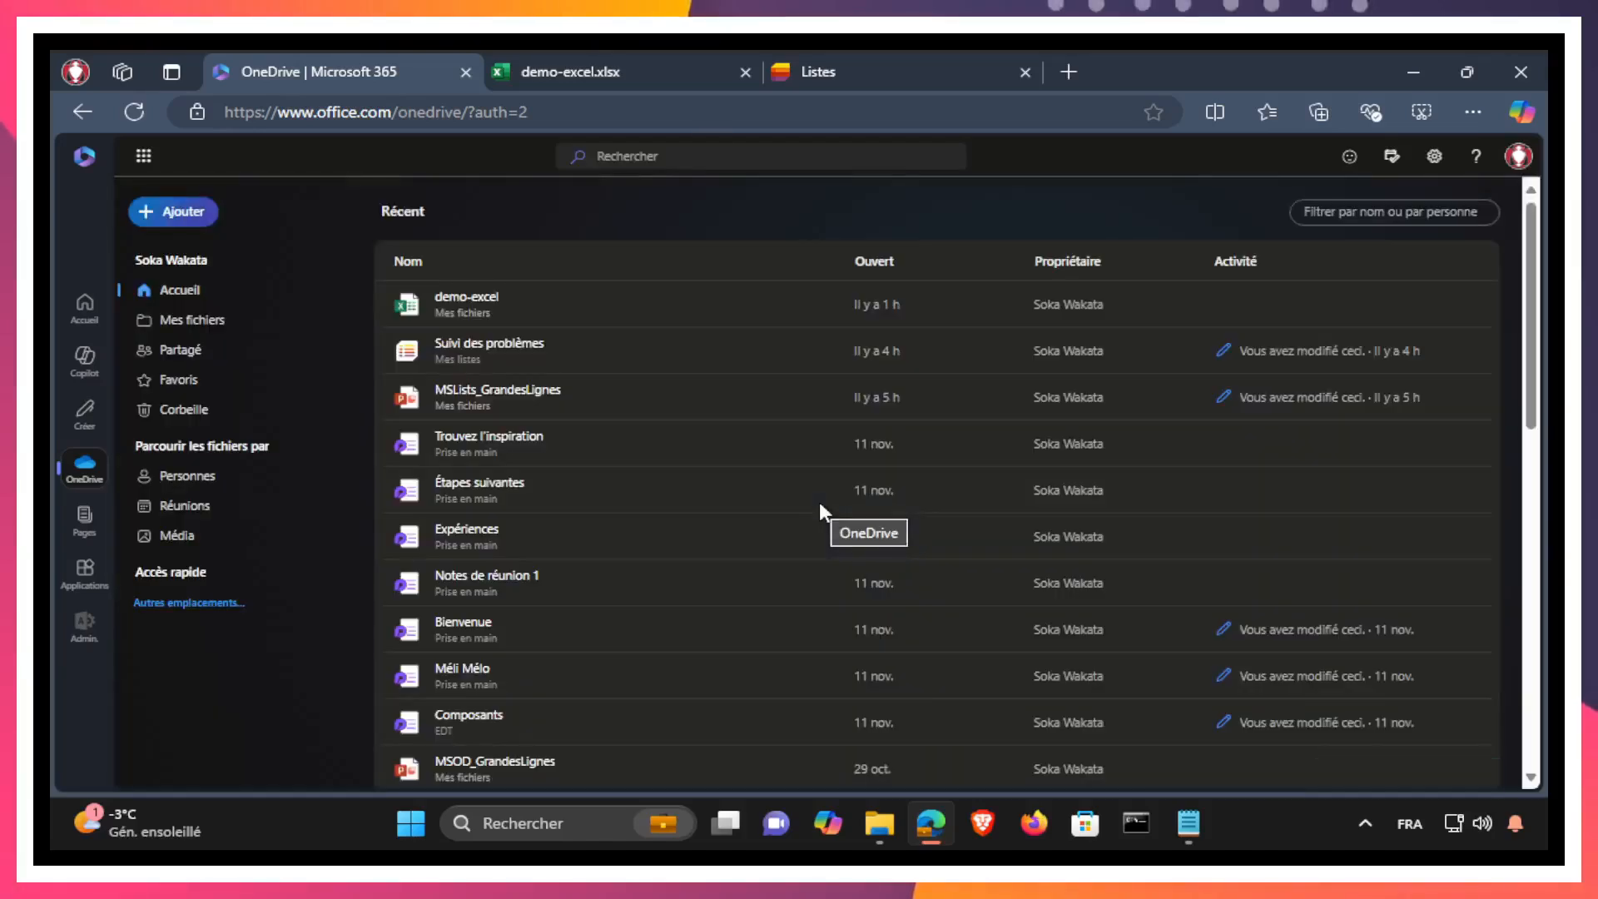
pyautogui.click(188, 327)
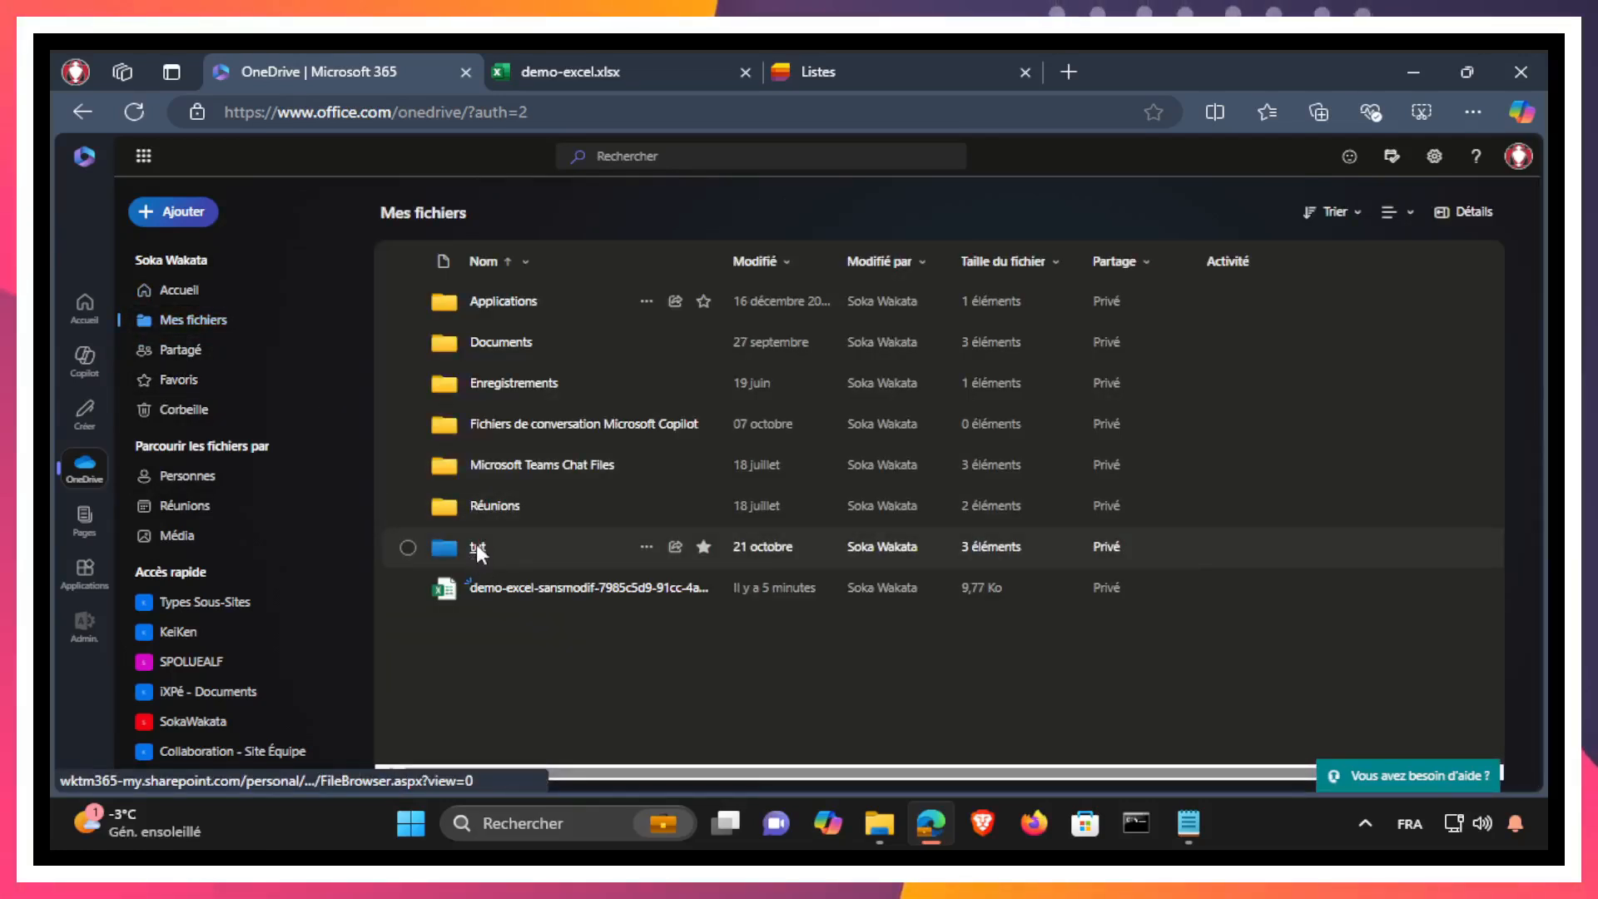
pyautogui.click(478, 550)
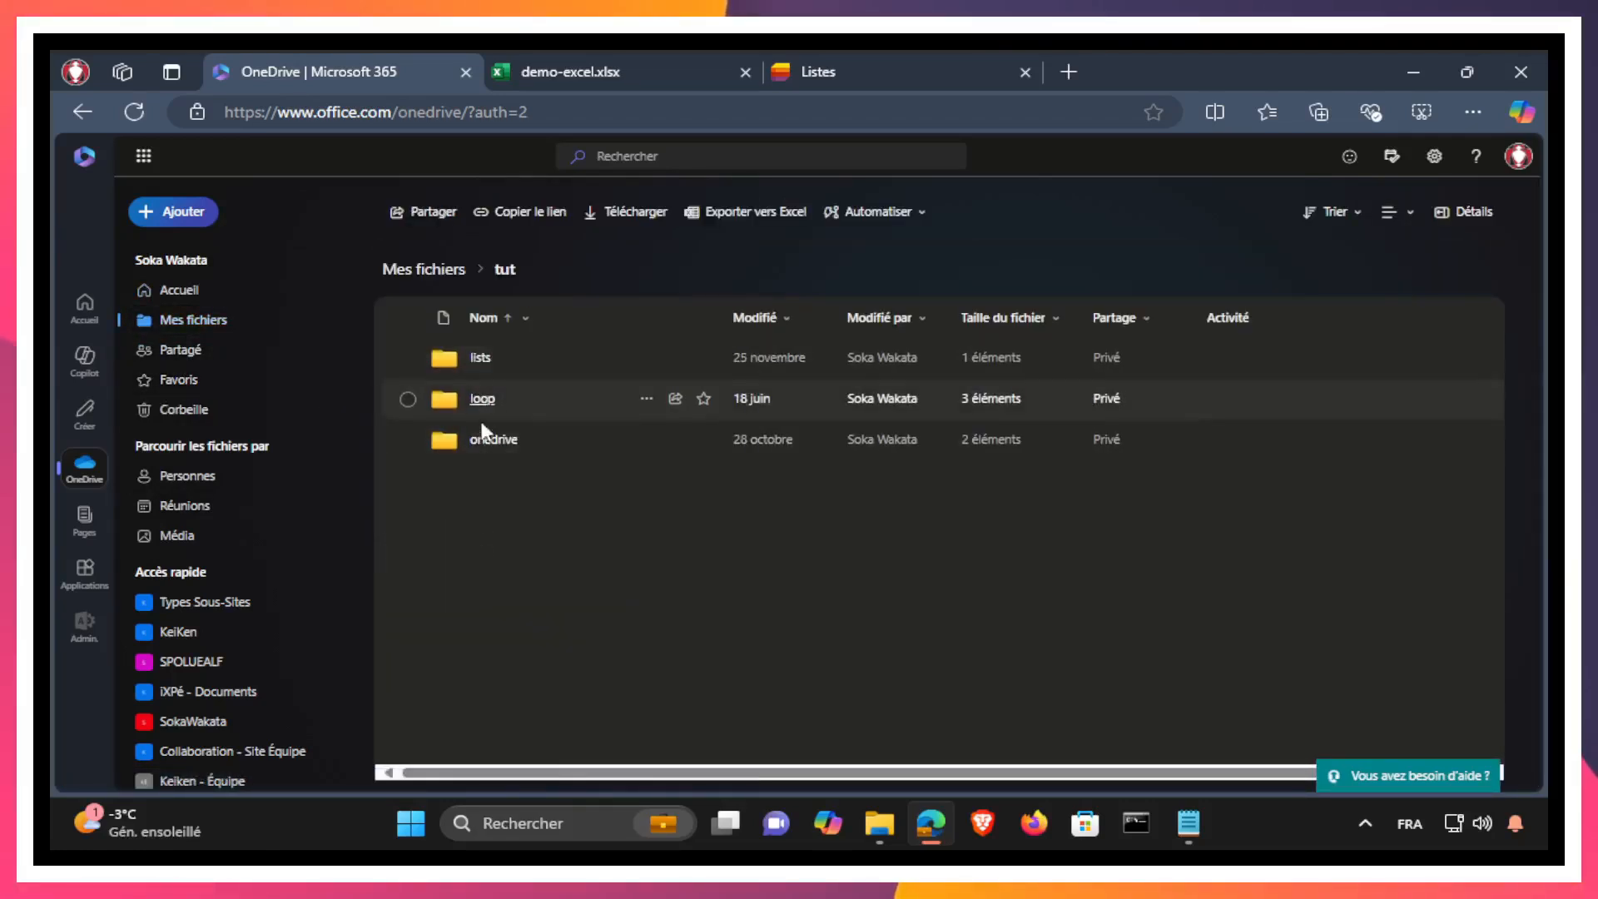
pyautogui.click(423, 273)
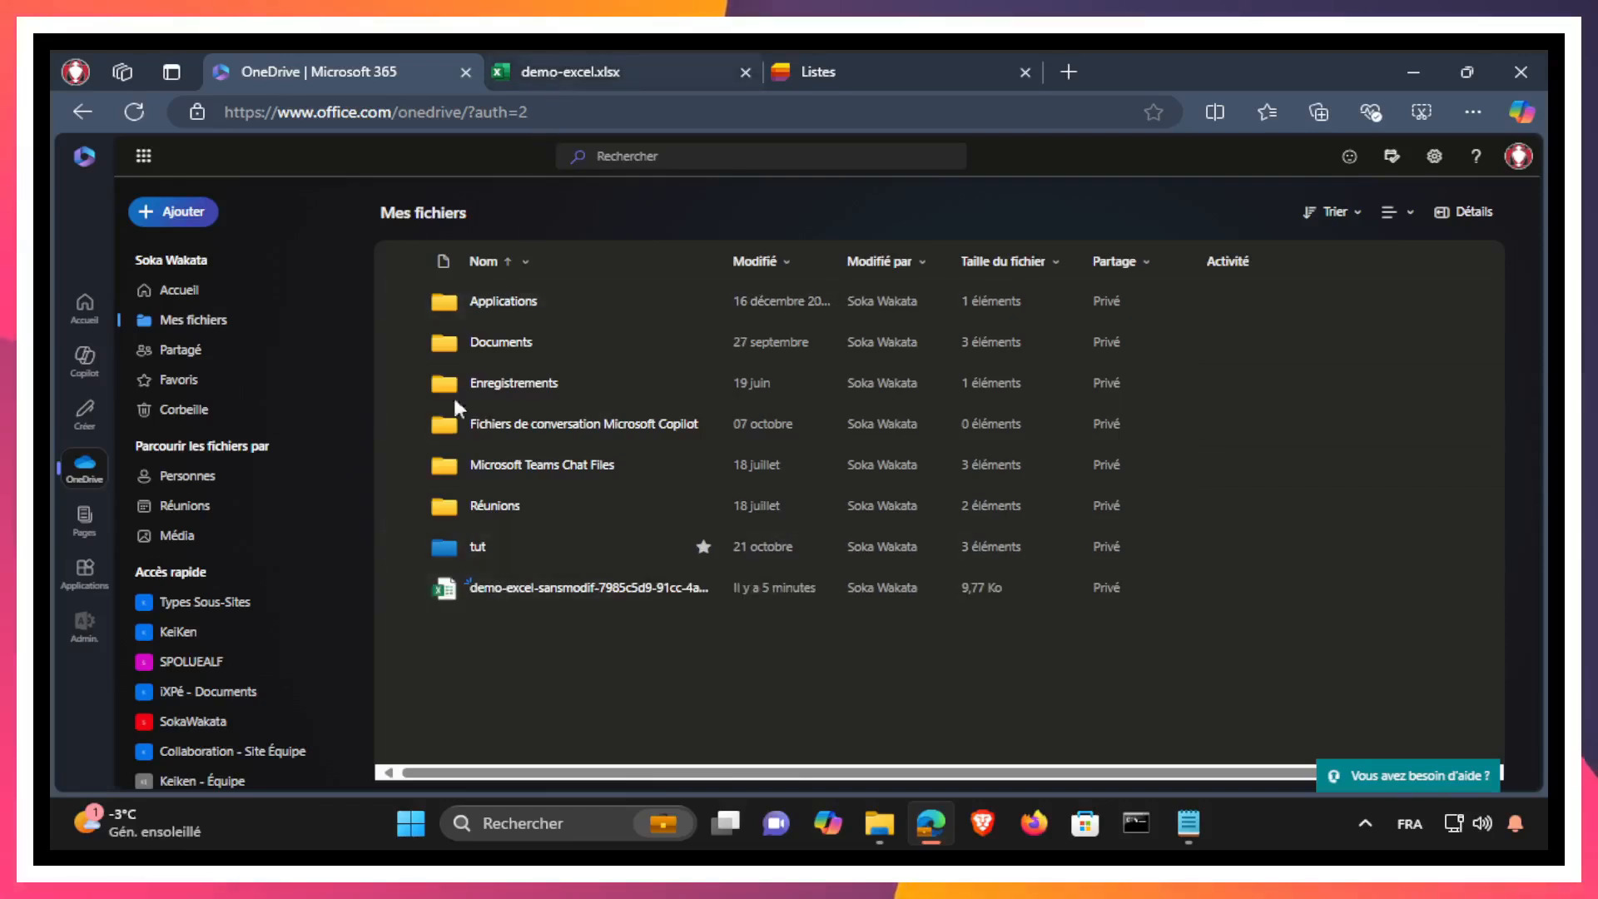
pyautogui.click(478, 548)
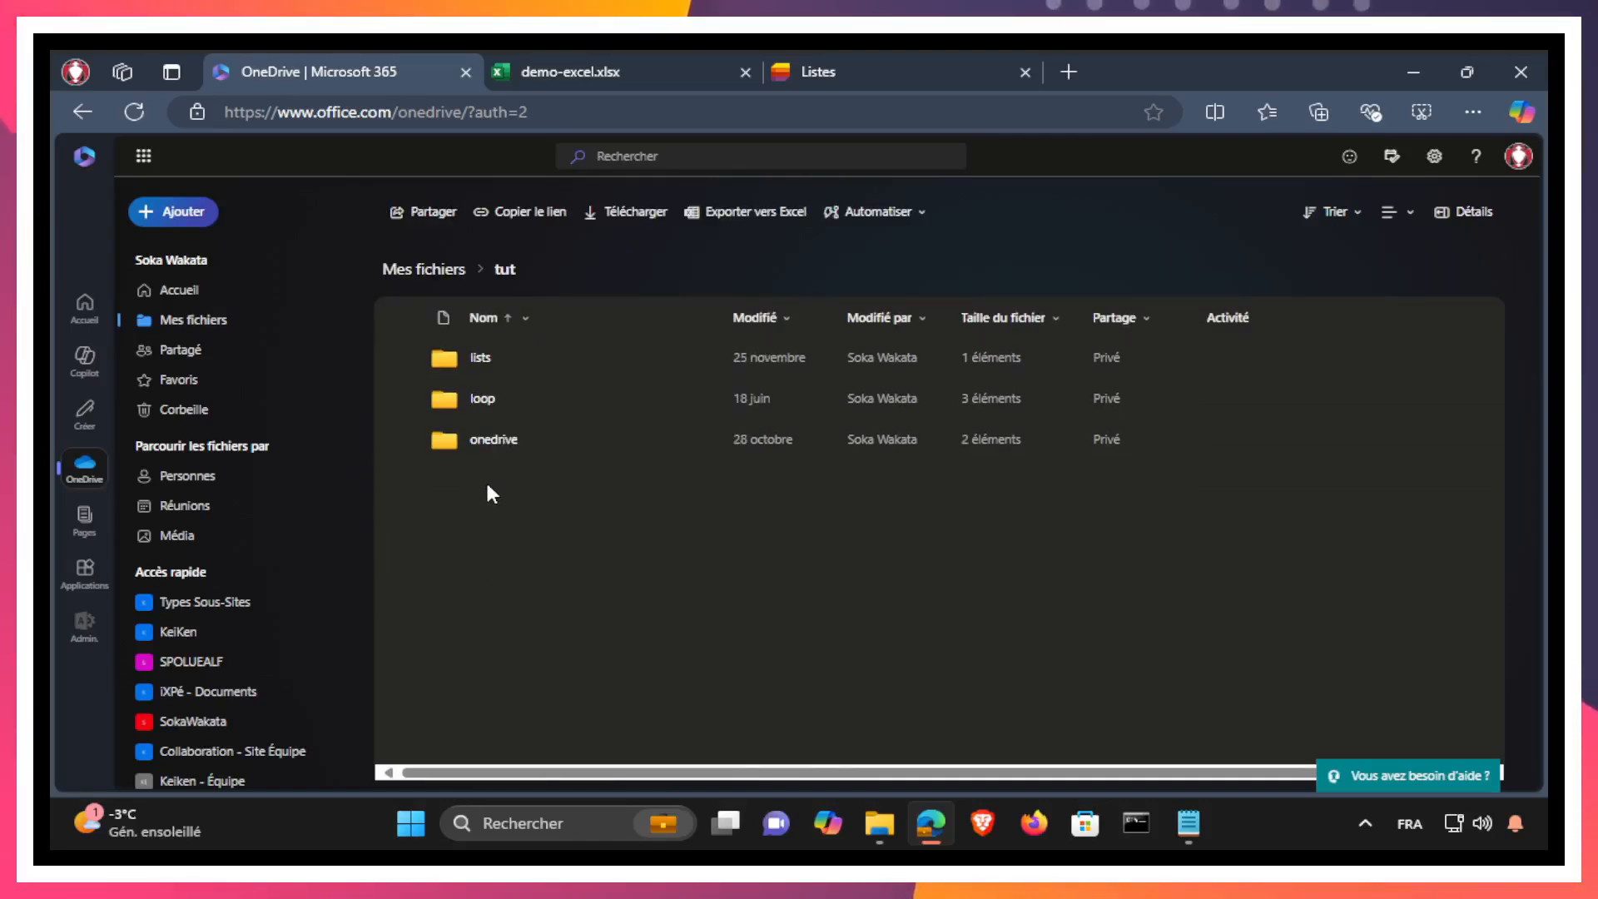
pyautogui.click(478, 359)
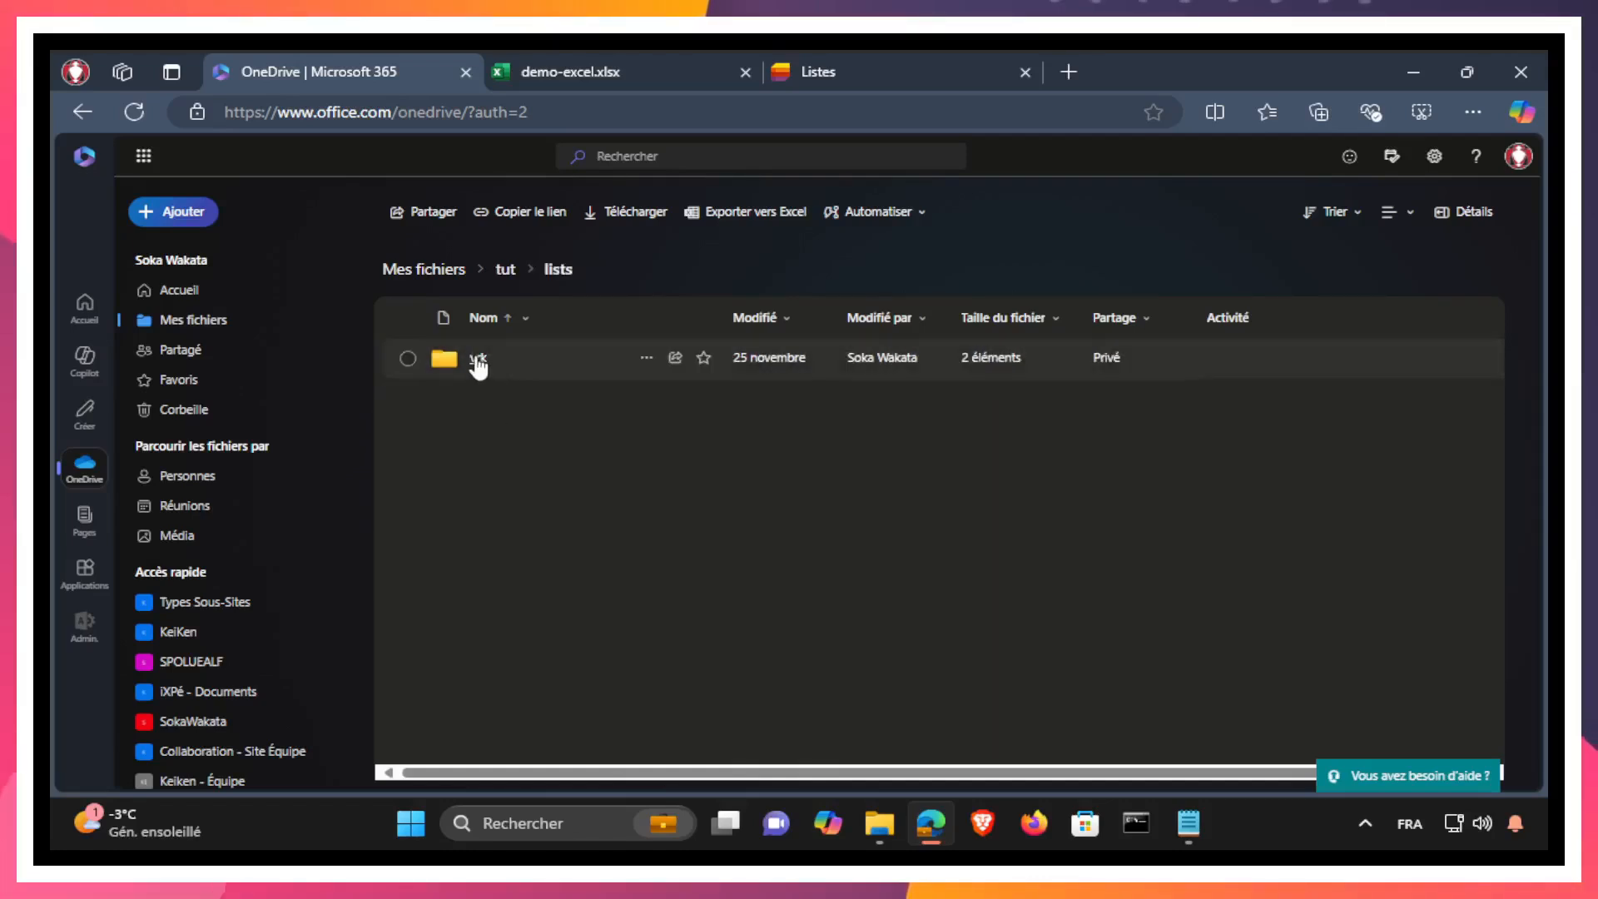
pyautogui.click(476, 360)
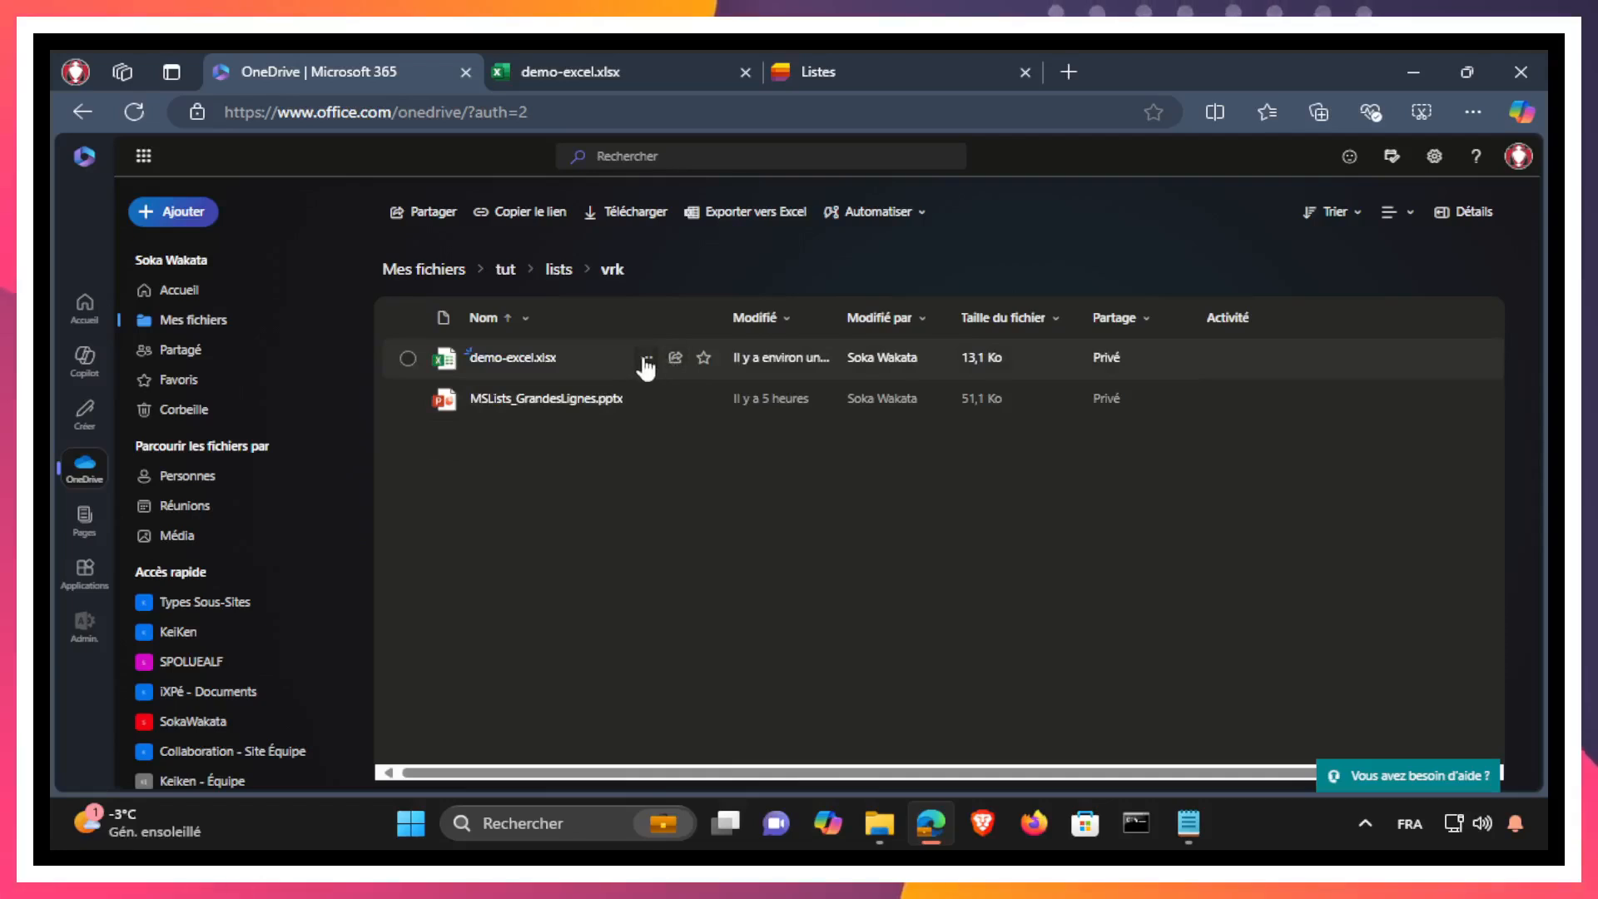
pyautogui.click(646, 361)
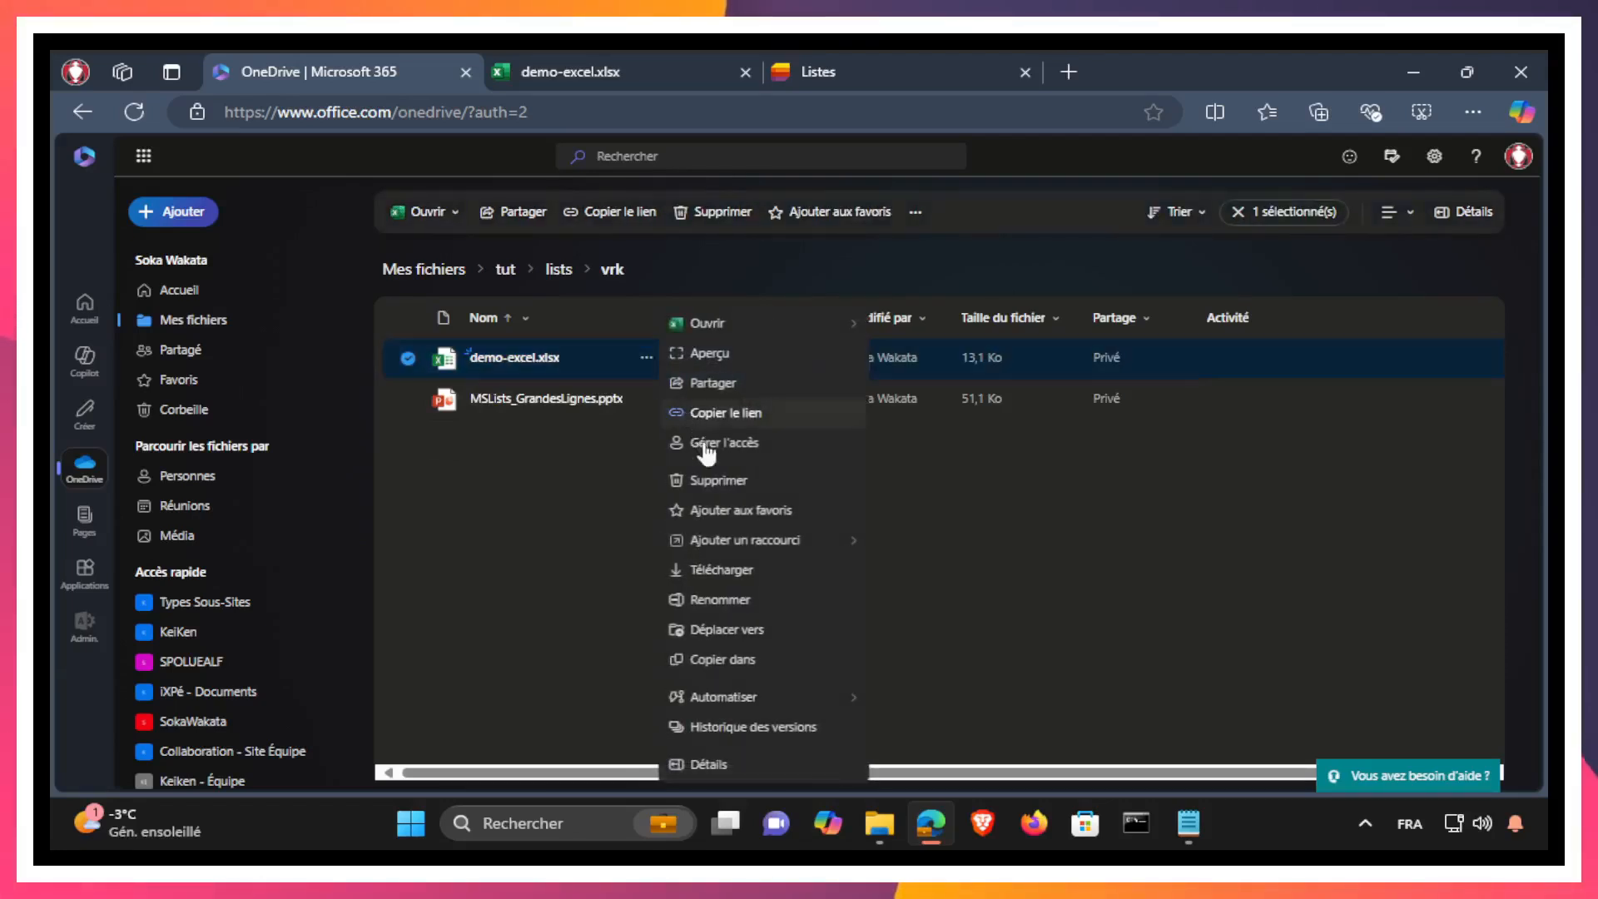
pyautogui.click(723, 570)
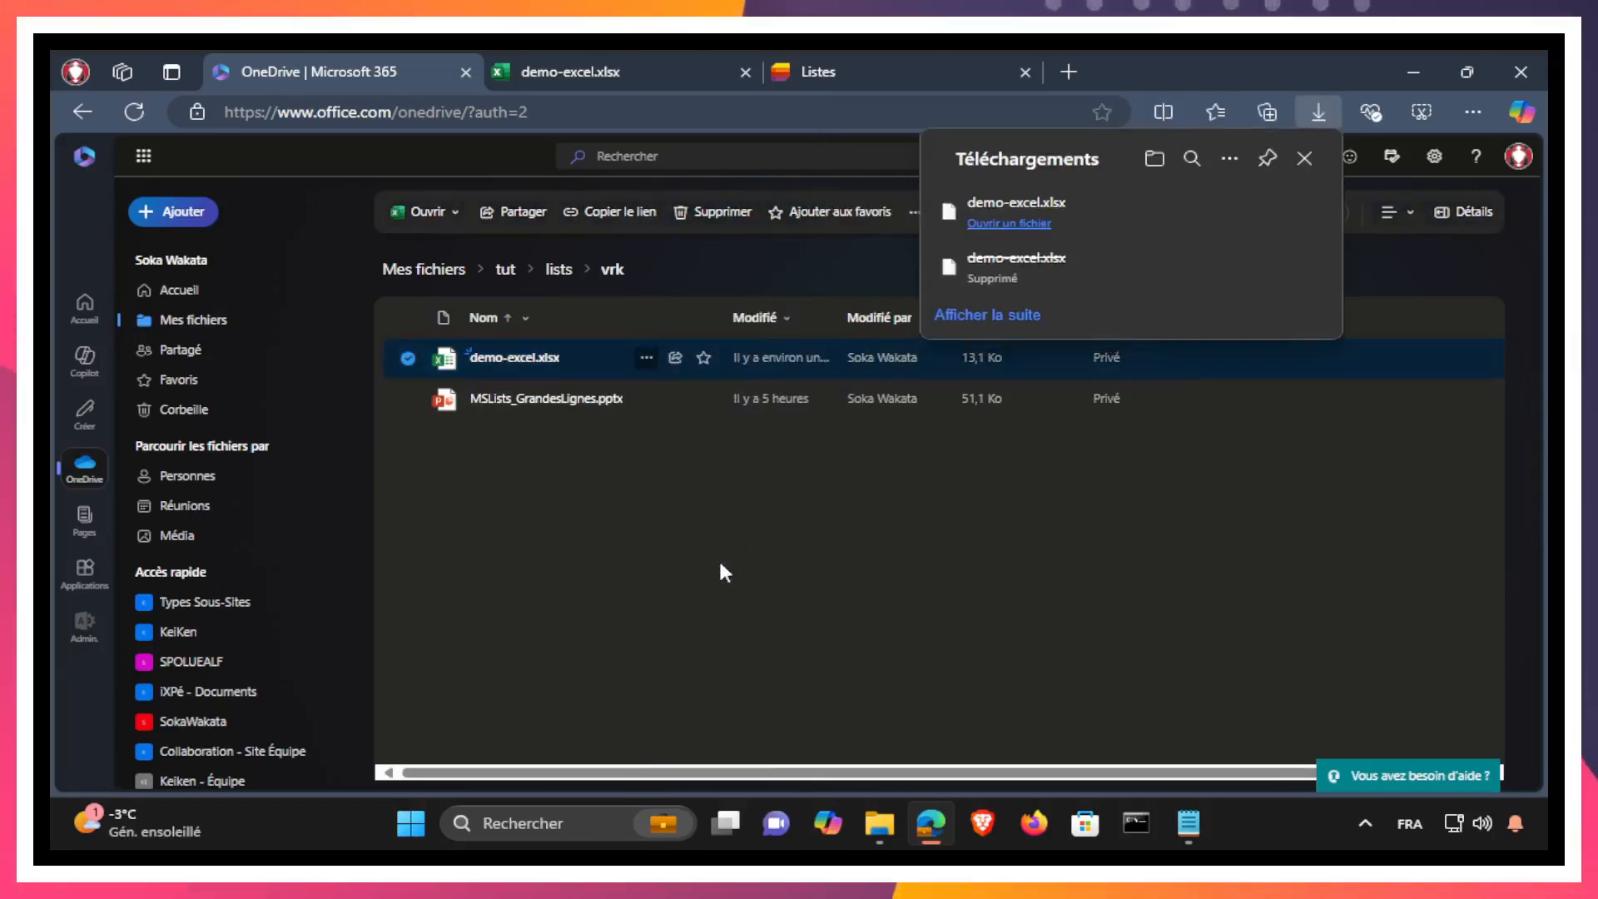
# Step: Show the downloaded workbook in its folder and rename it demo-excel-avec-modification.xlsx
pyautogui.click(1227, 217)
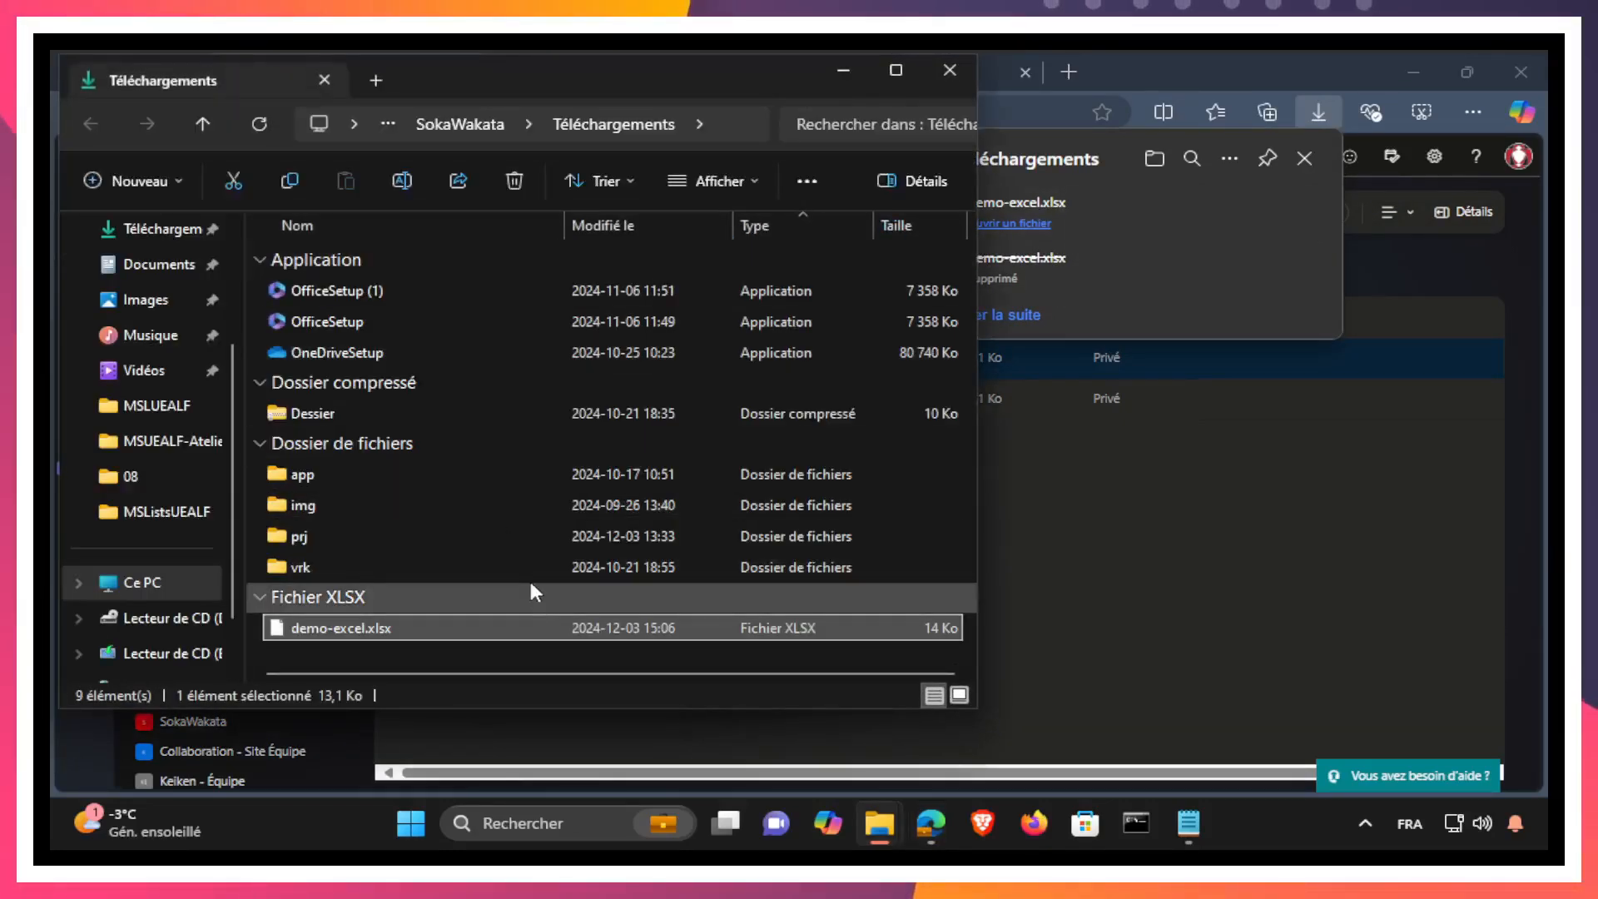
pyautogui.press('F2')
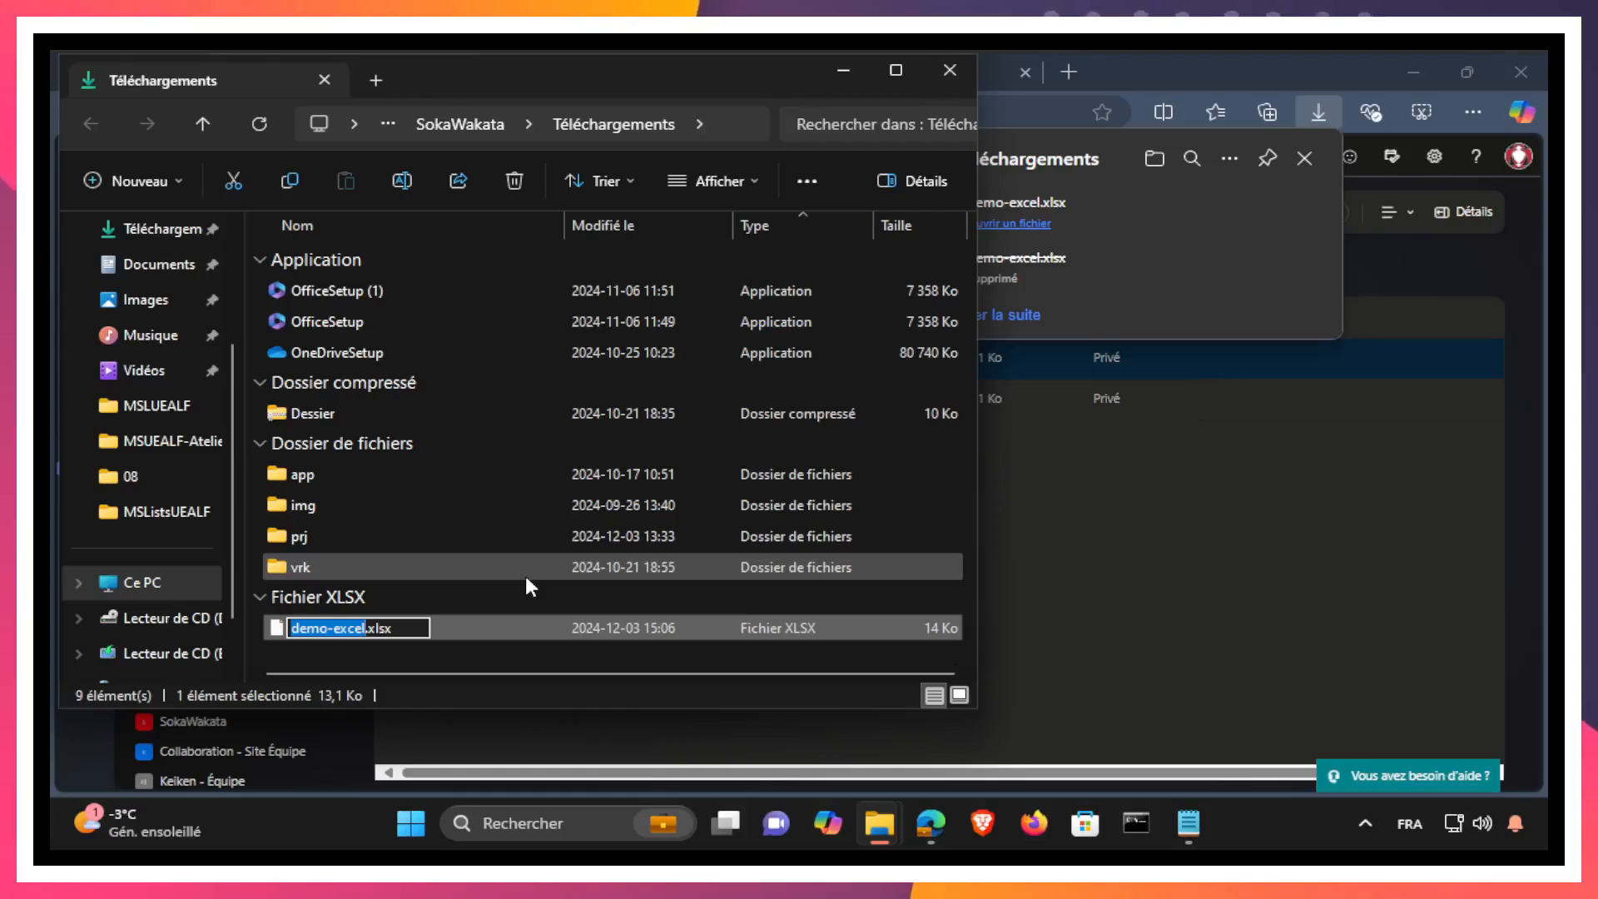
pyautogui.press('Right')
pyautogui.write('-')
pyautogui.write('avec')
pyautogui.write('-modif')
pyautogui.write('ication')
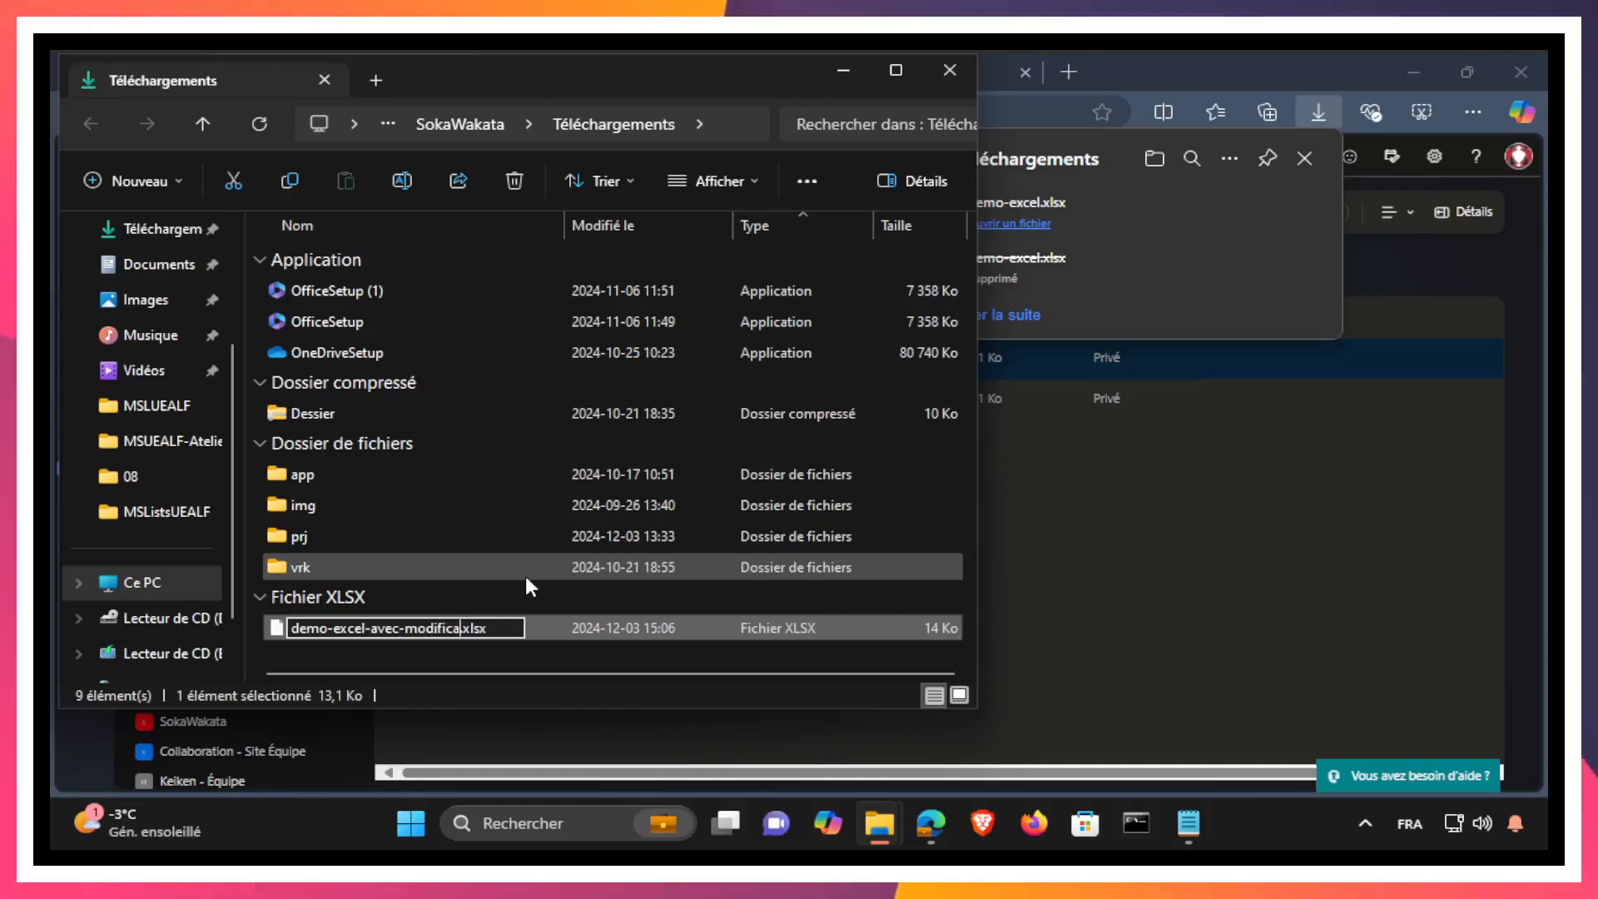
pyautogui.press('Return')
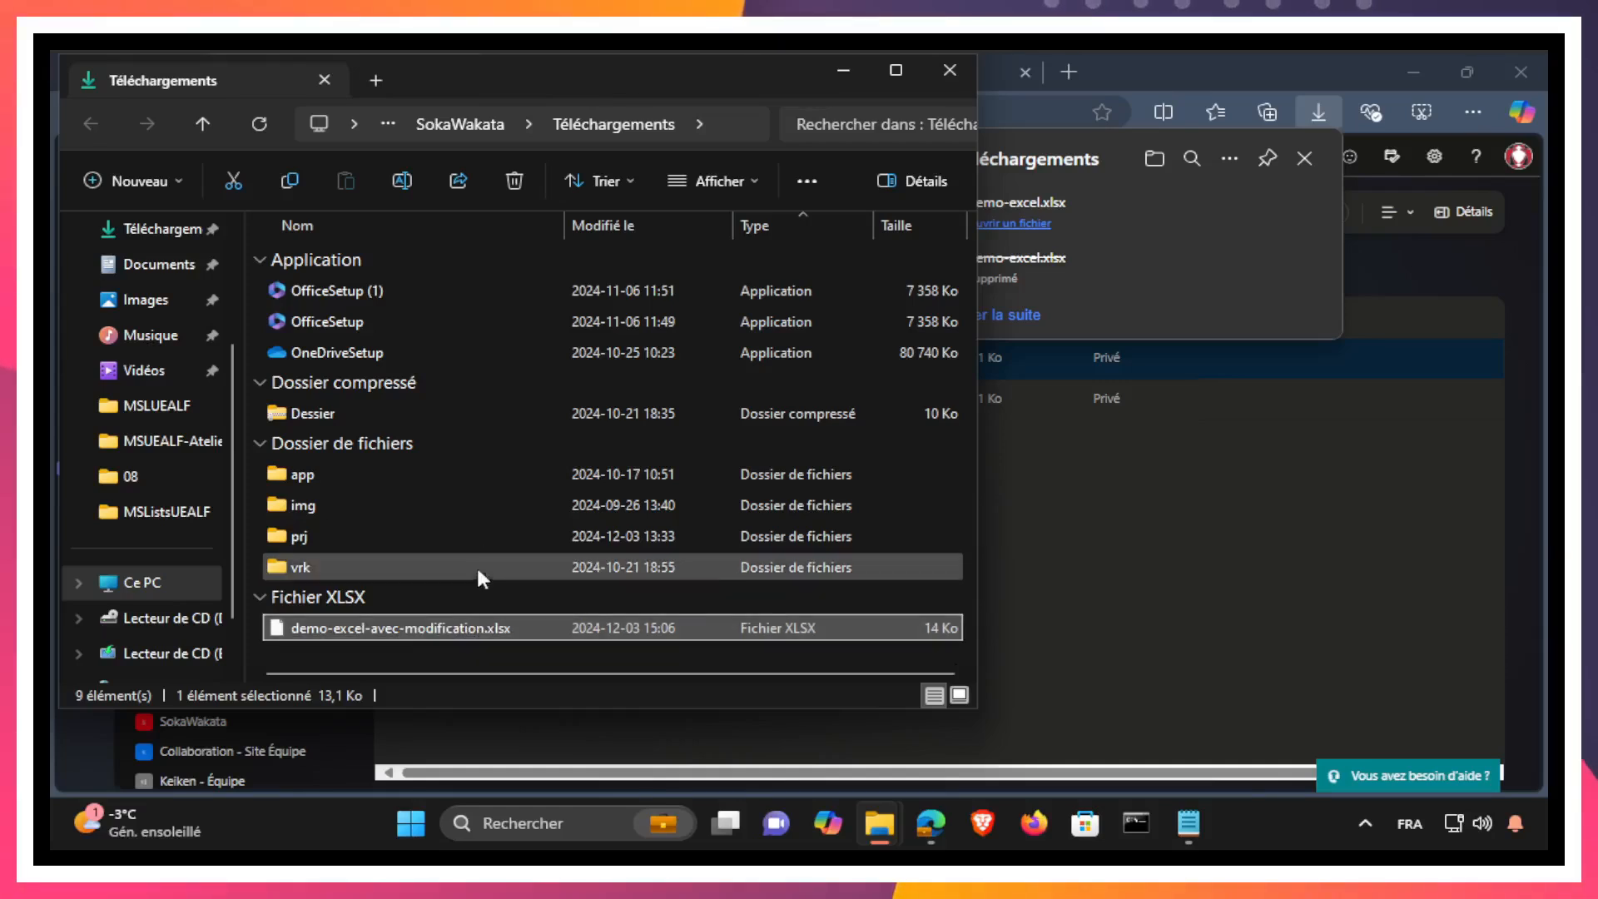
# Step: Move demo-excel-avec-modification.xlsx from Téléchargements into the folder prj > MSListsUEALF
pyautogui.rightClick(388, 626)
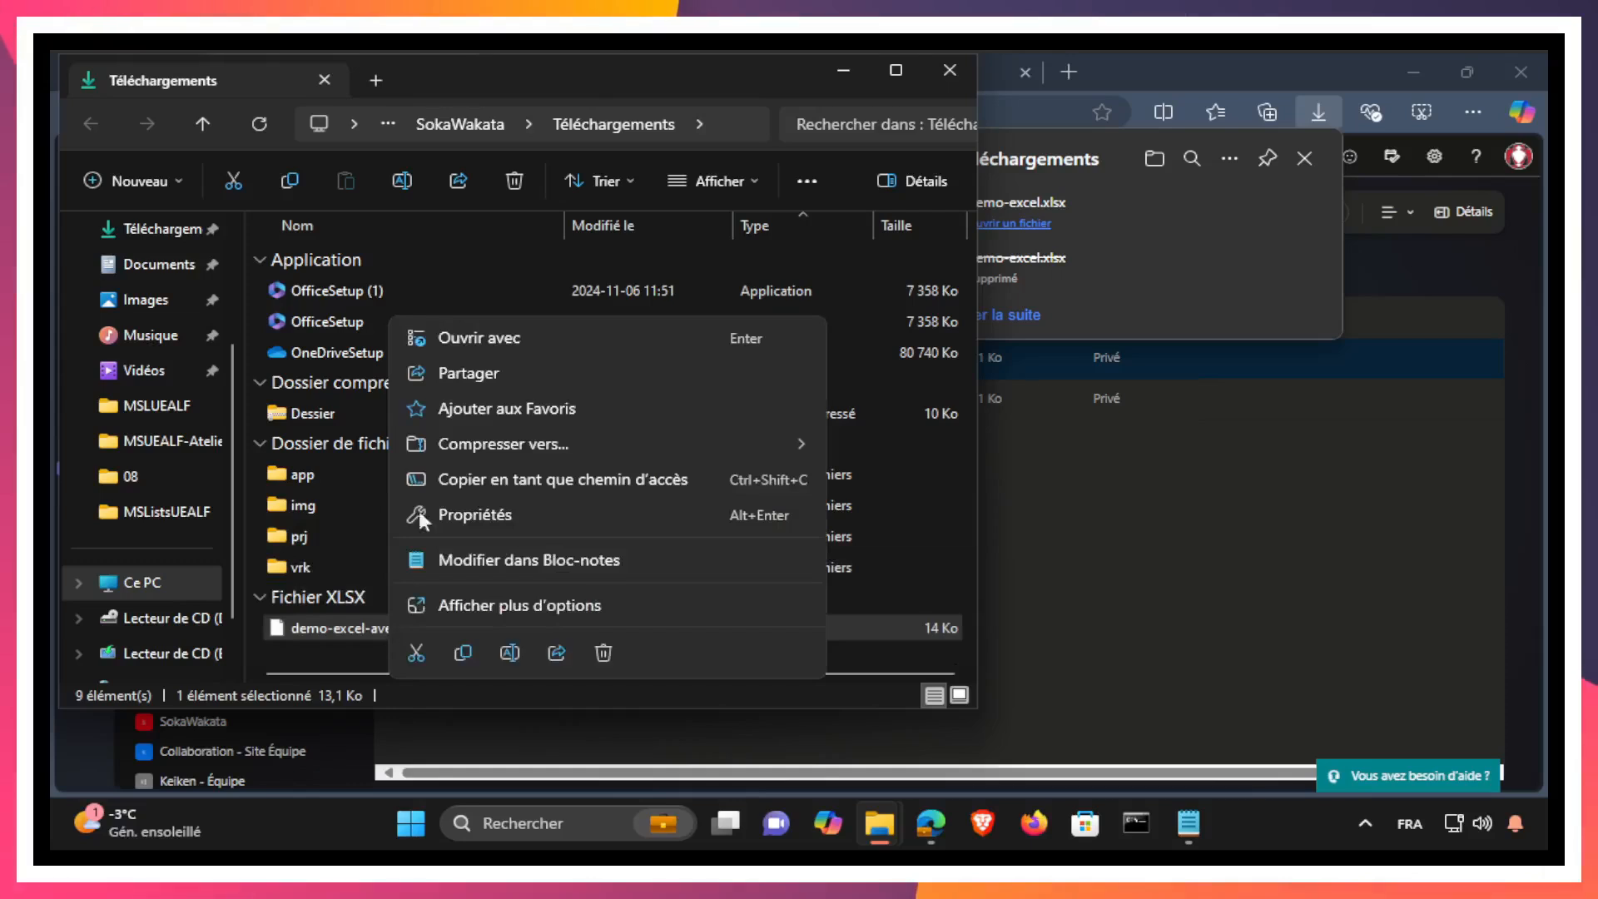
pyautogui.click(430, 655)
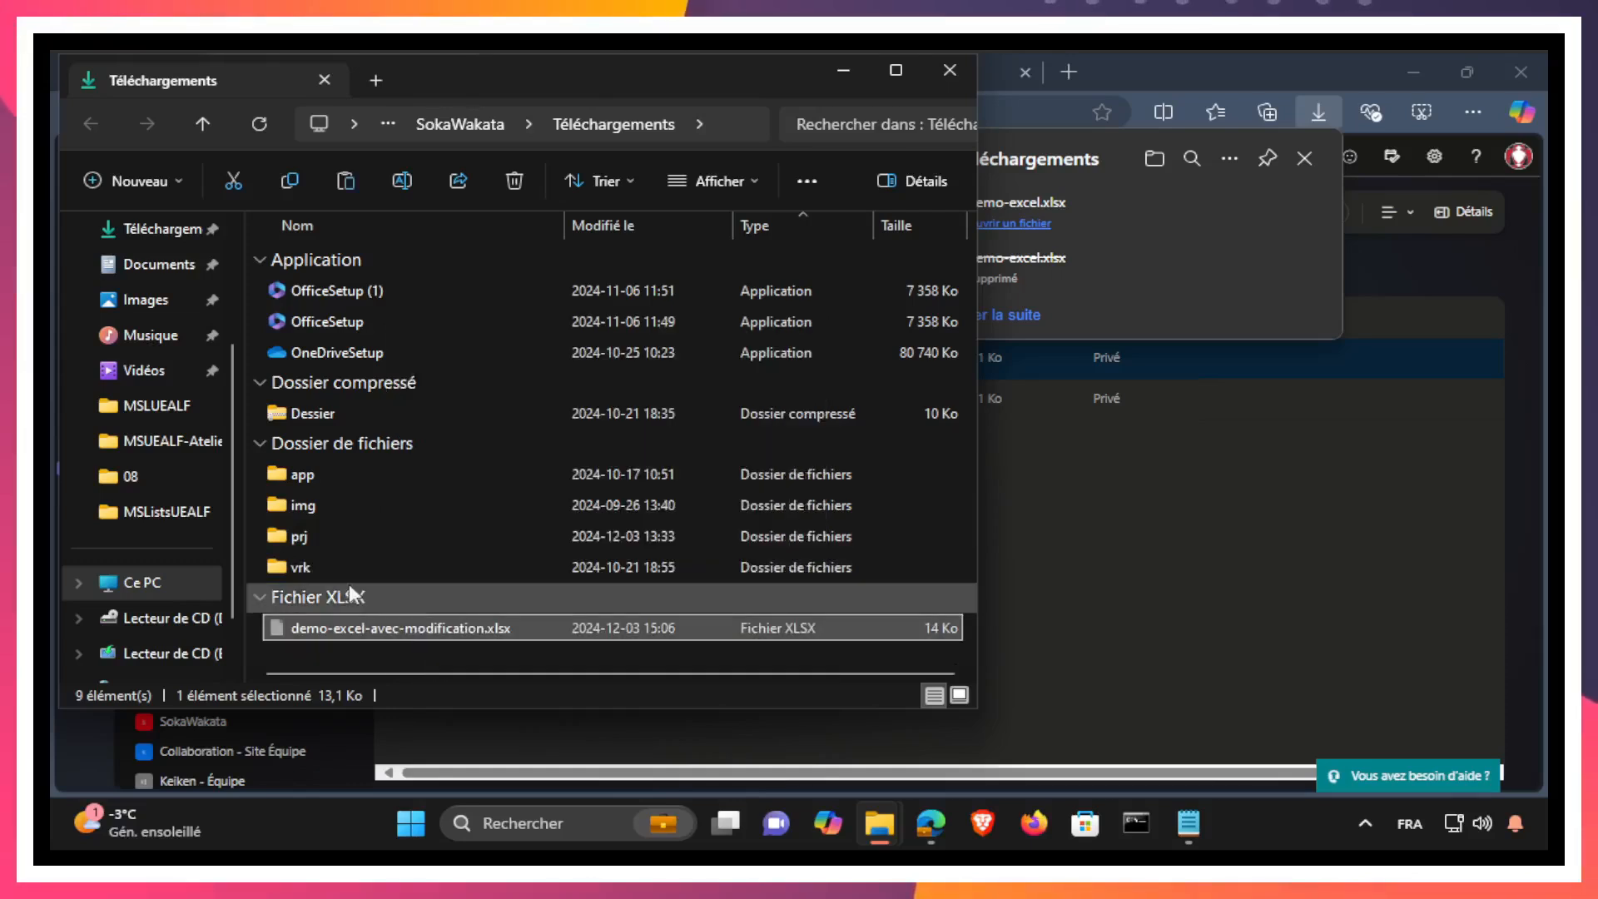
pyautogui.doubleClick(308, 542)
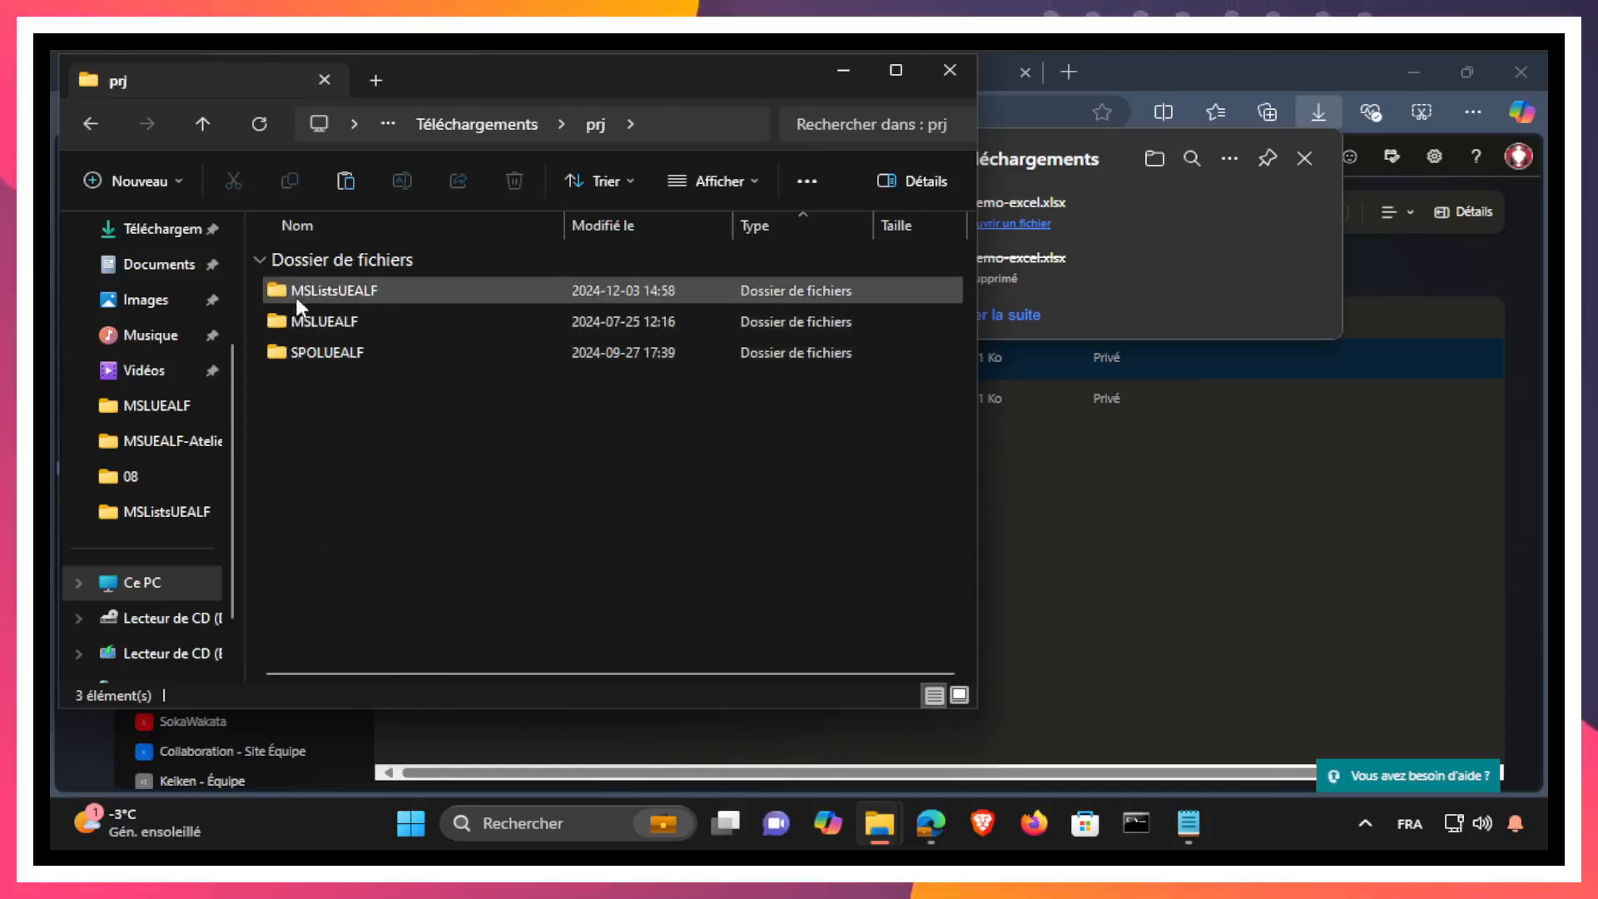
pyautogui.doubleClick(296, 291)
pyautogui.rightClick(343, 413)
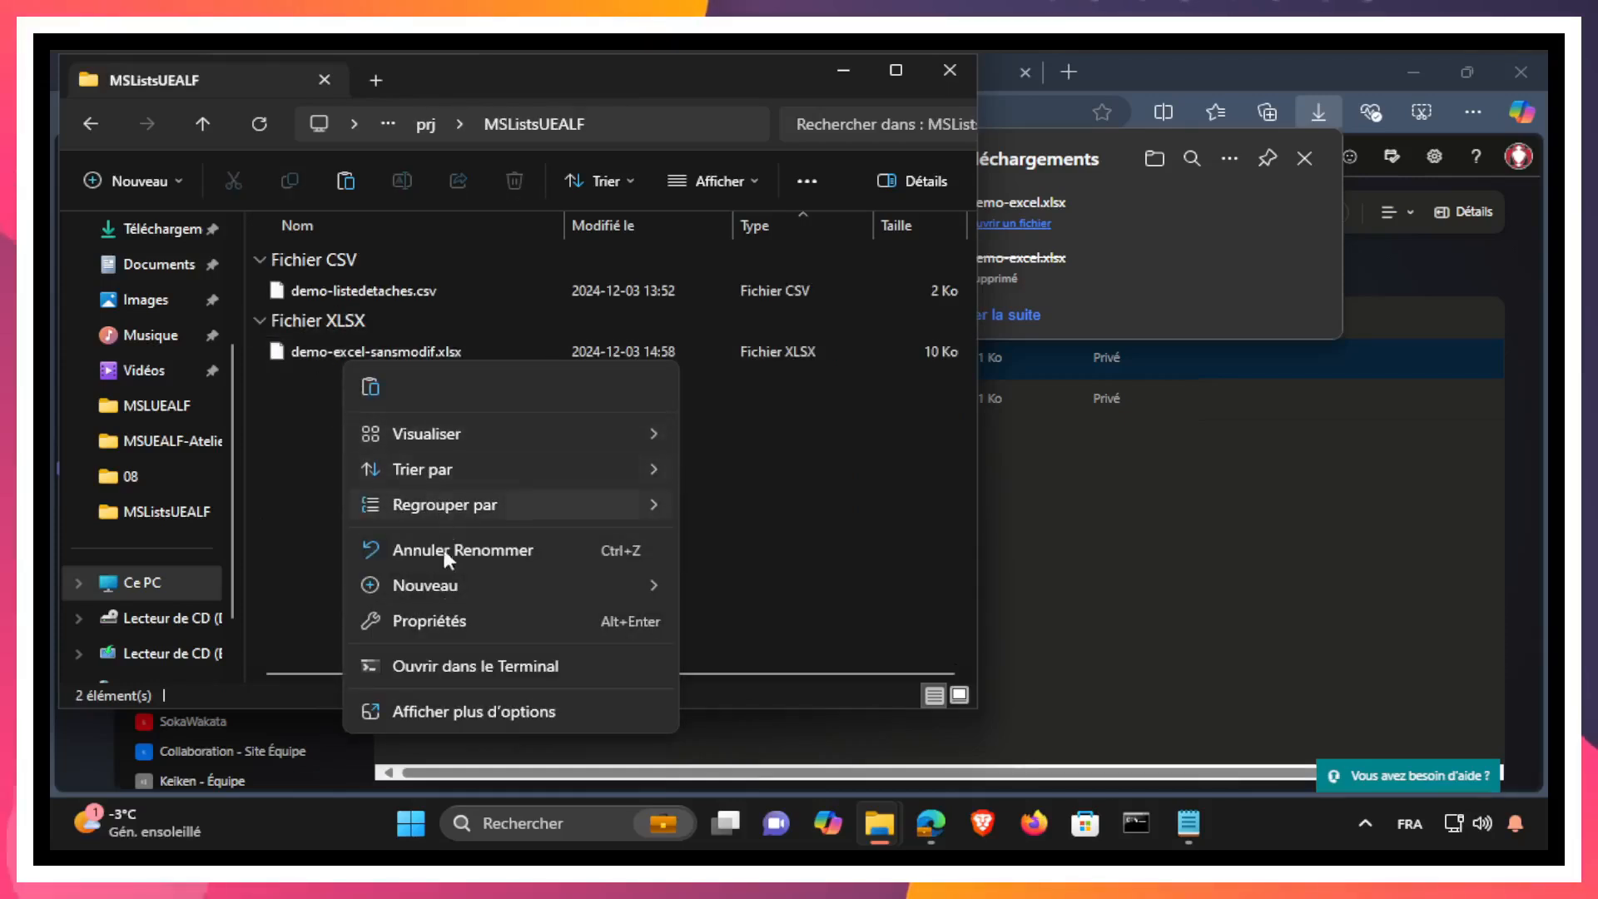
pyautogui.click(372, 384)
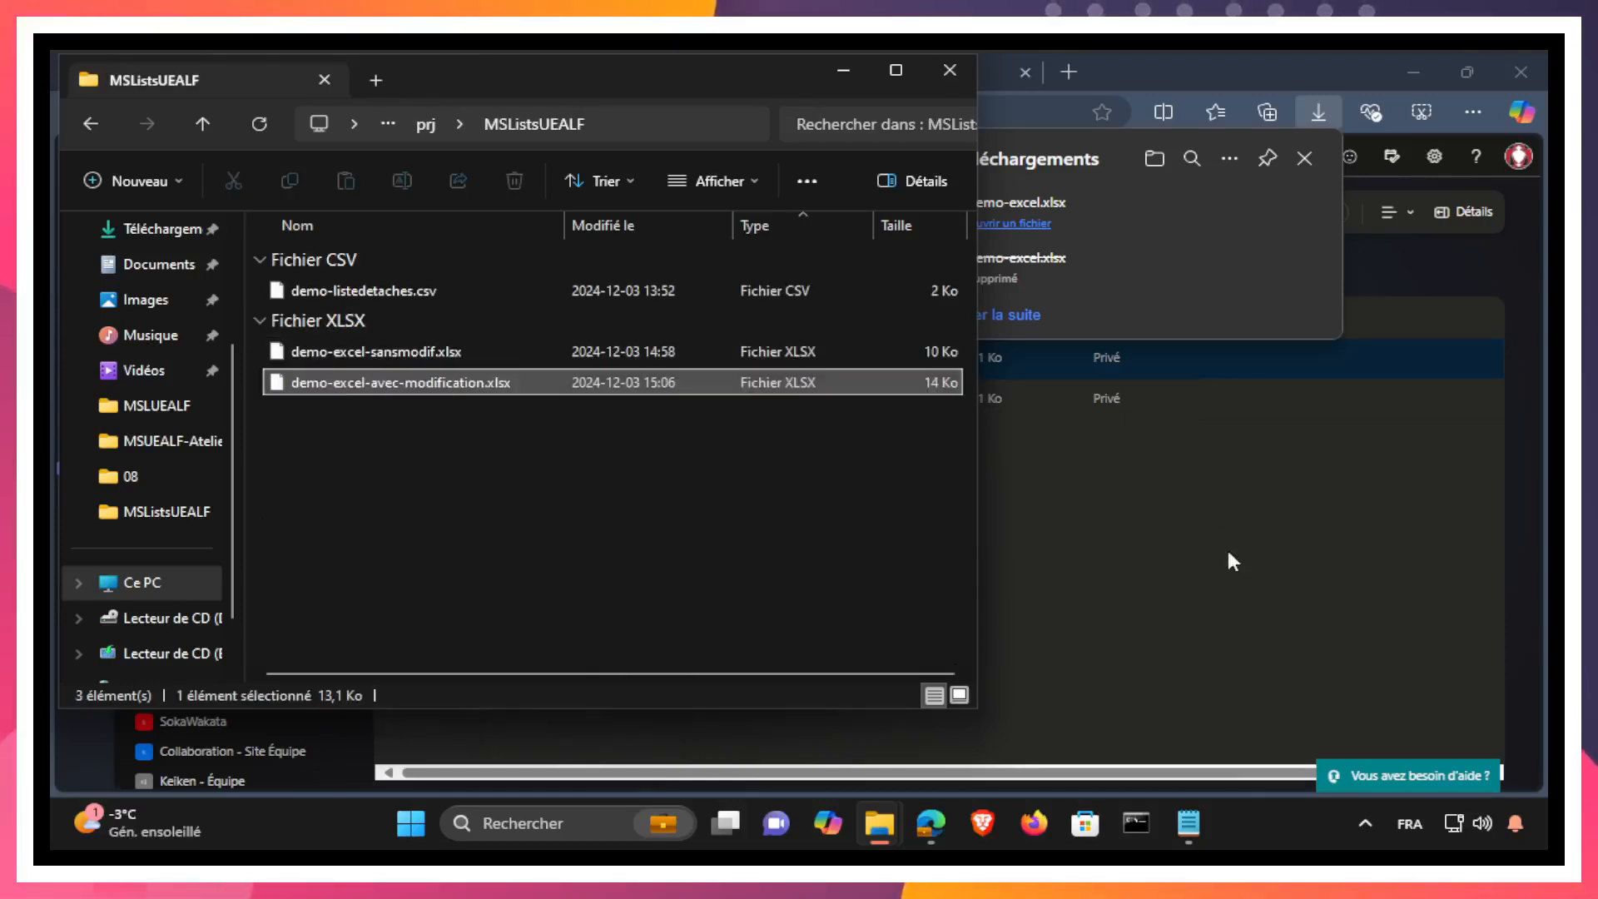
# Step: Switch to Microsoft Lists and start creating a new list from Excel
pyautogui.click(1227, 545)
pyautogui.click(1246, 576)
pyautogui.click(842, 75)
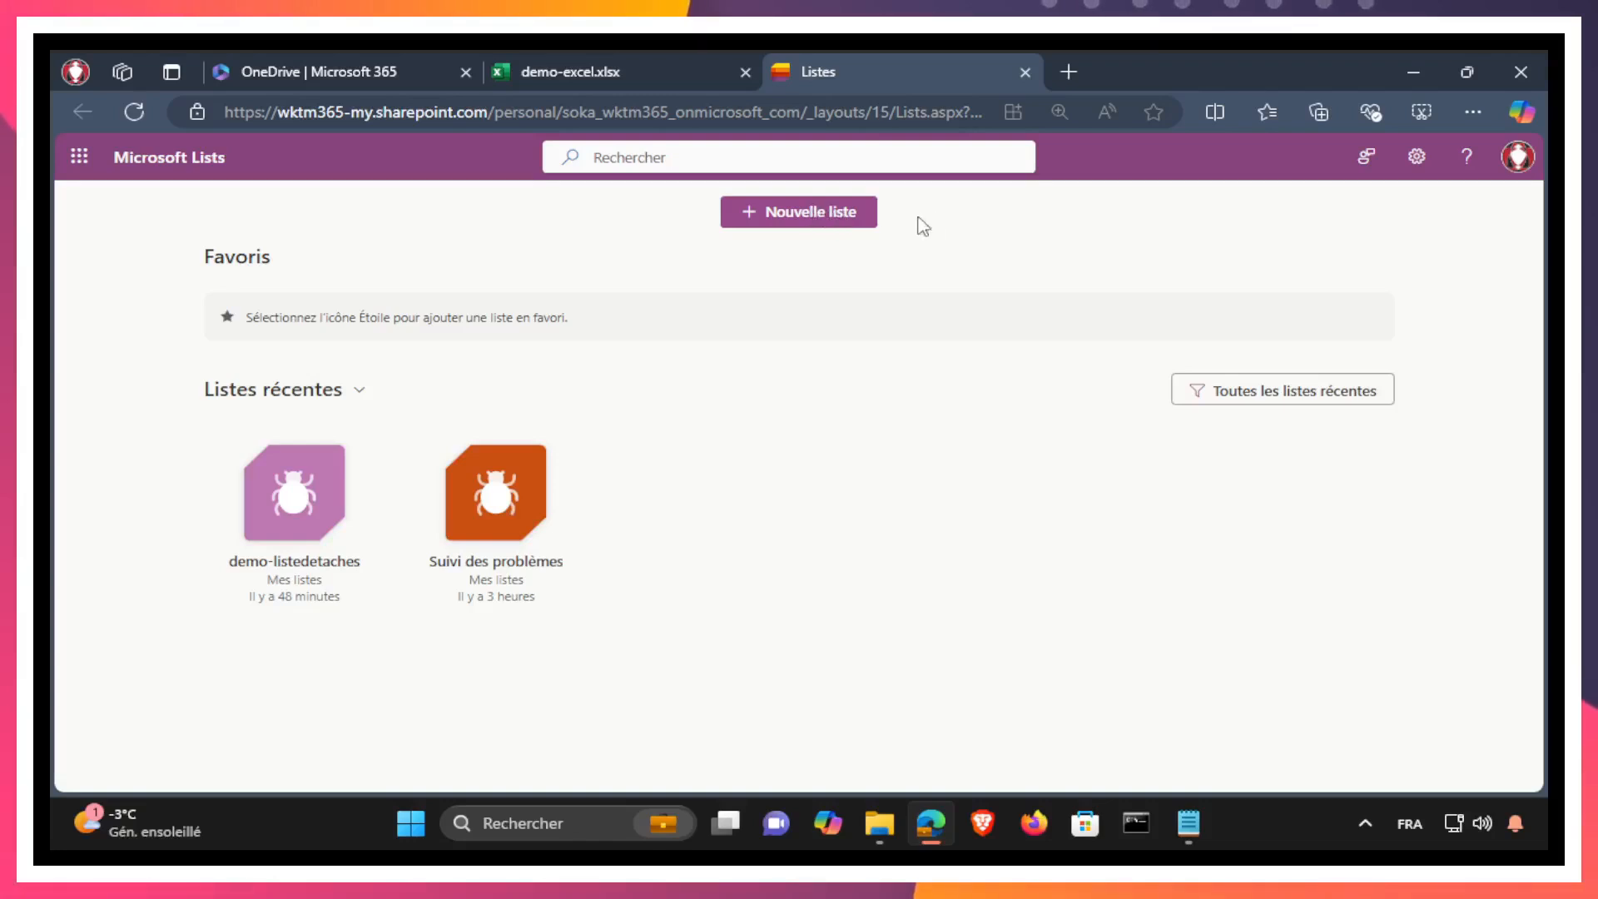
pyautogui.click(798, 218)
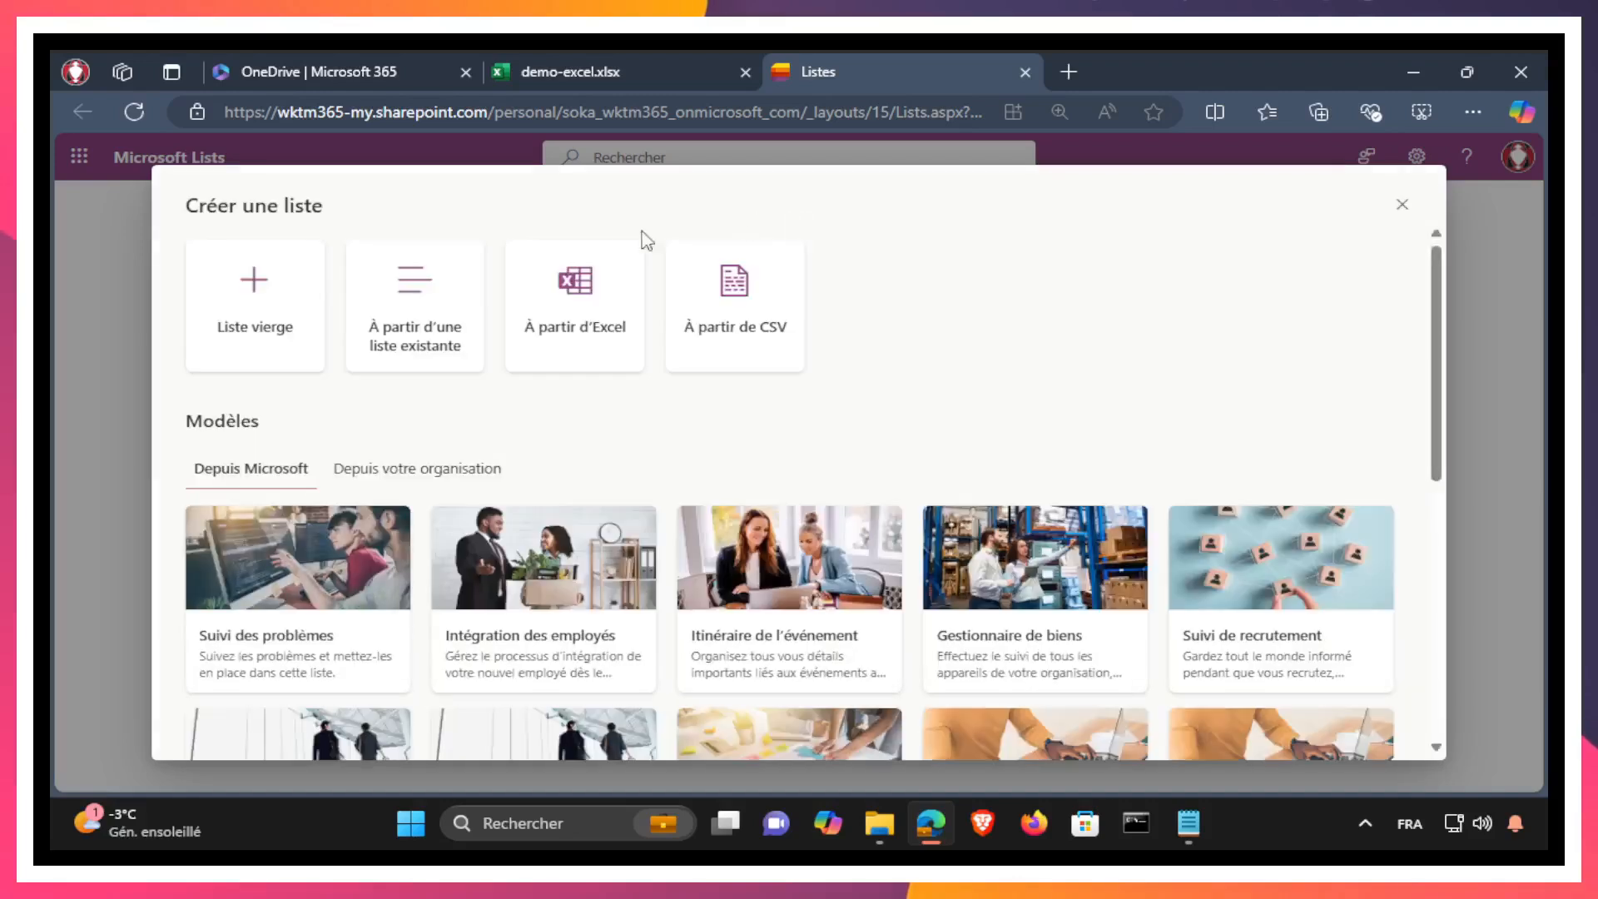
pyautogui.click(580, 283)
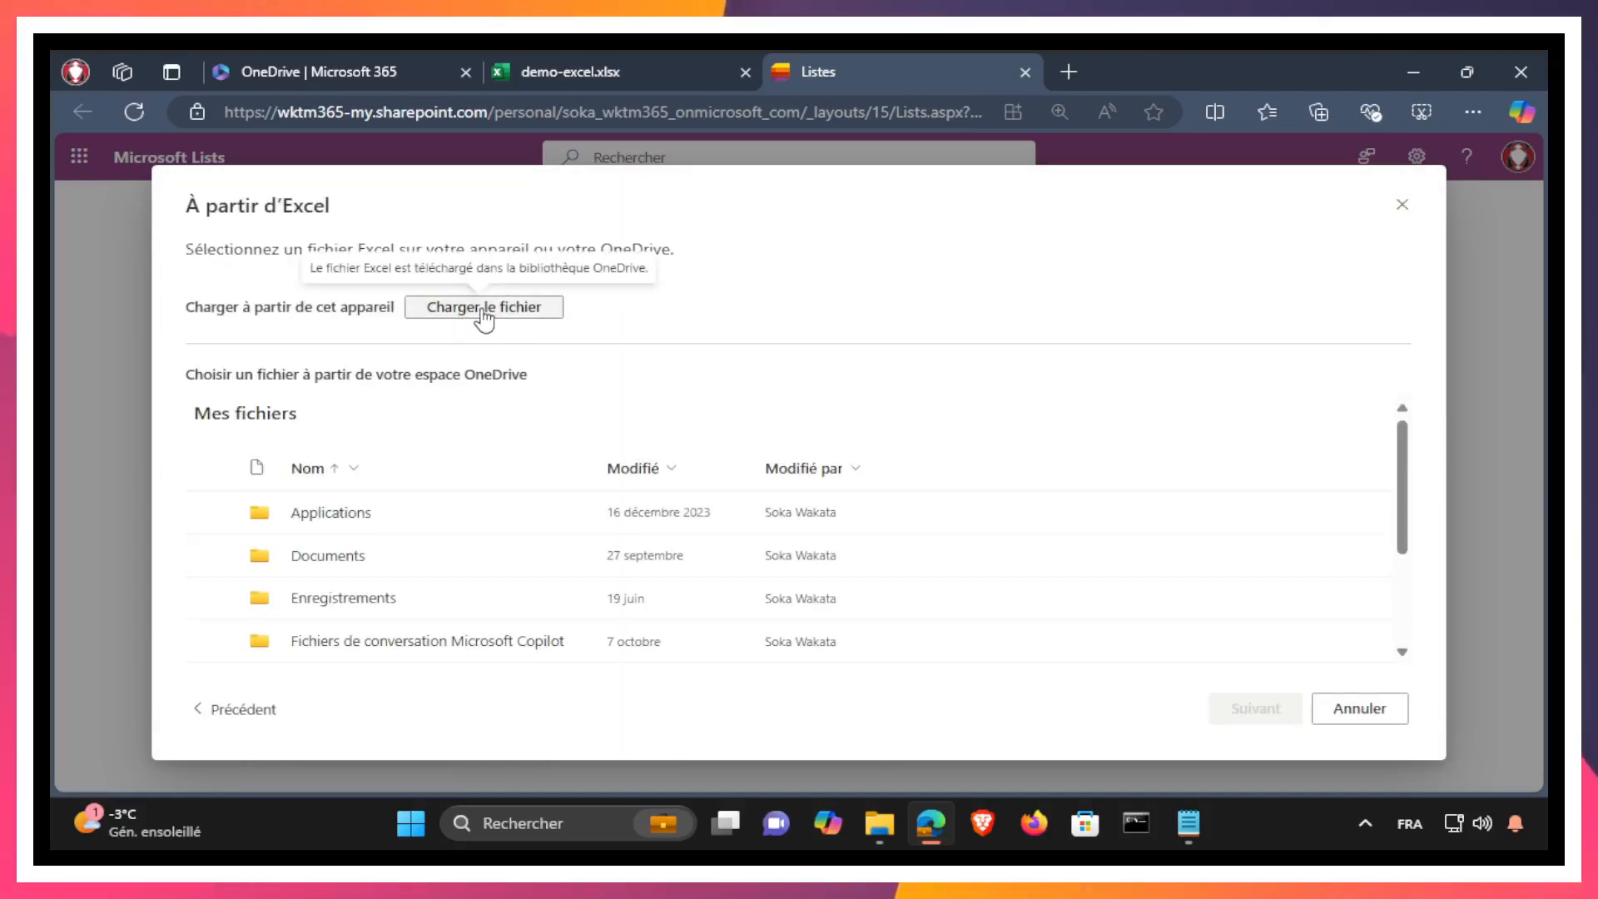
# Step: Browse the OneDrive files offered for the import down to the folder tut > lists > vrk
pyautogui.scroll(-2, 490, 495)
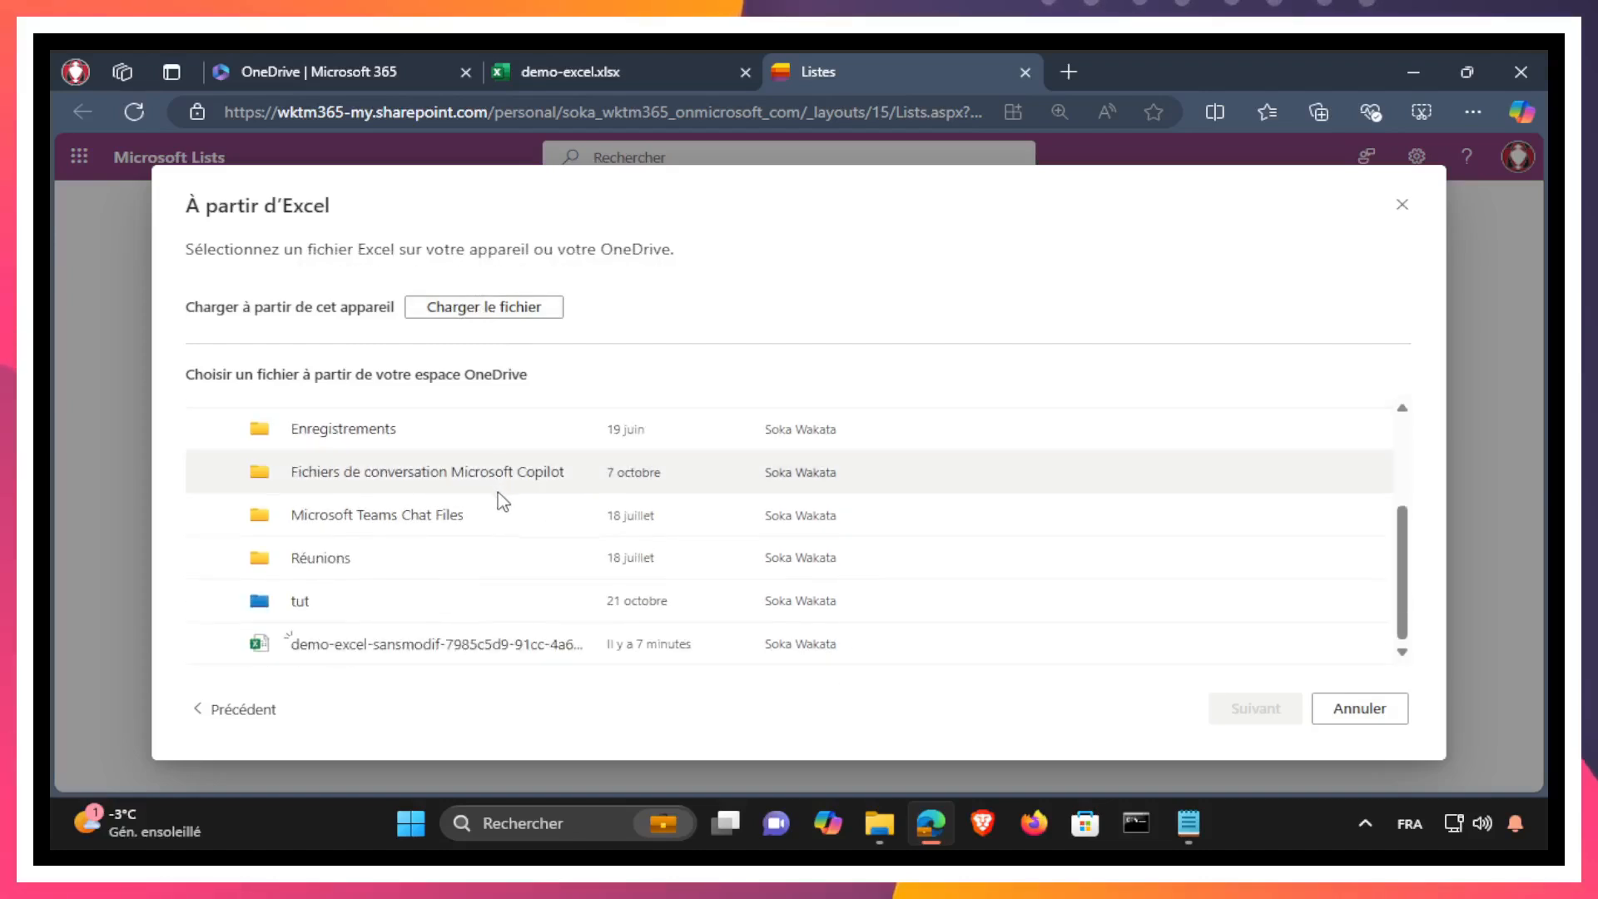
pyautogui.scroll(3, 582, 533)
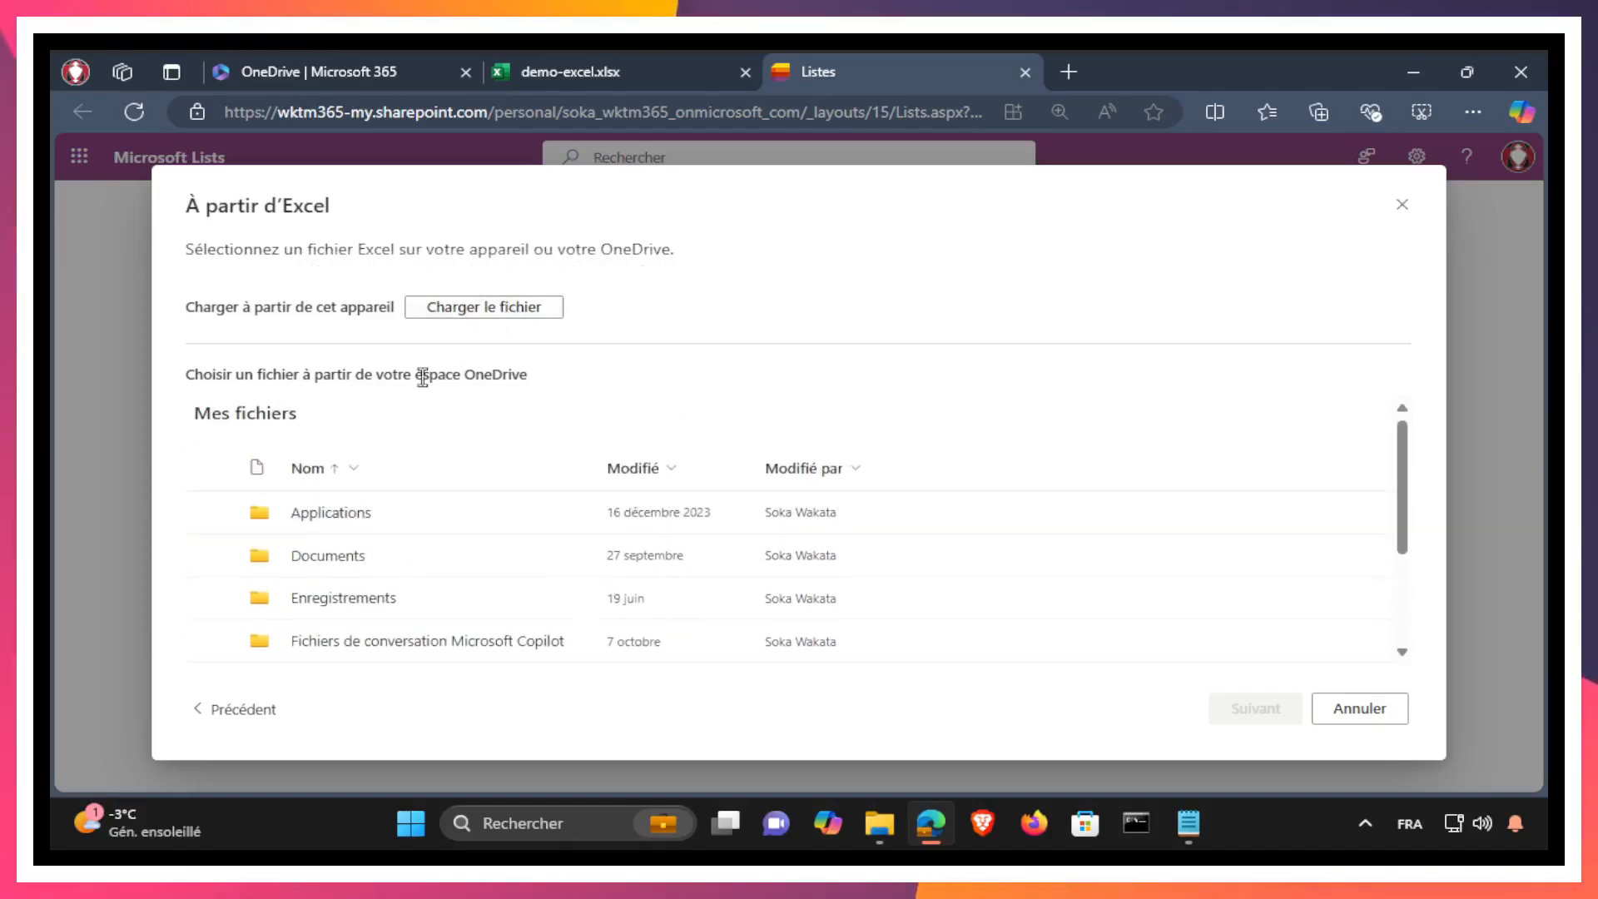
pyautogui.scroll(-3, 349, 537)
pyautogui.scroll(2, 308, 604)
pyautogui.scroll(-3, 287, 622)
pyautogui.click(306, 606)
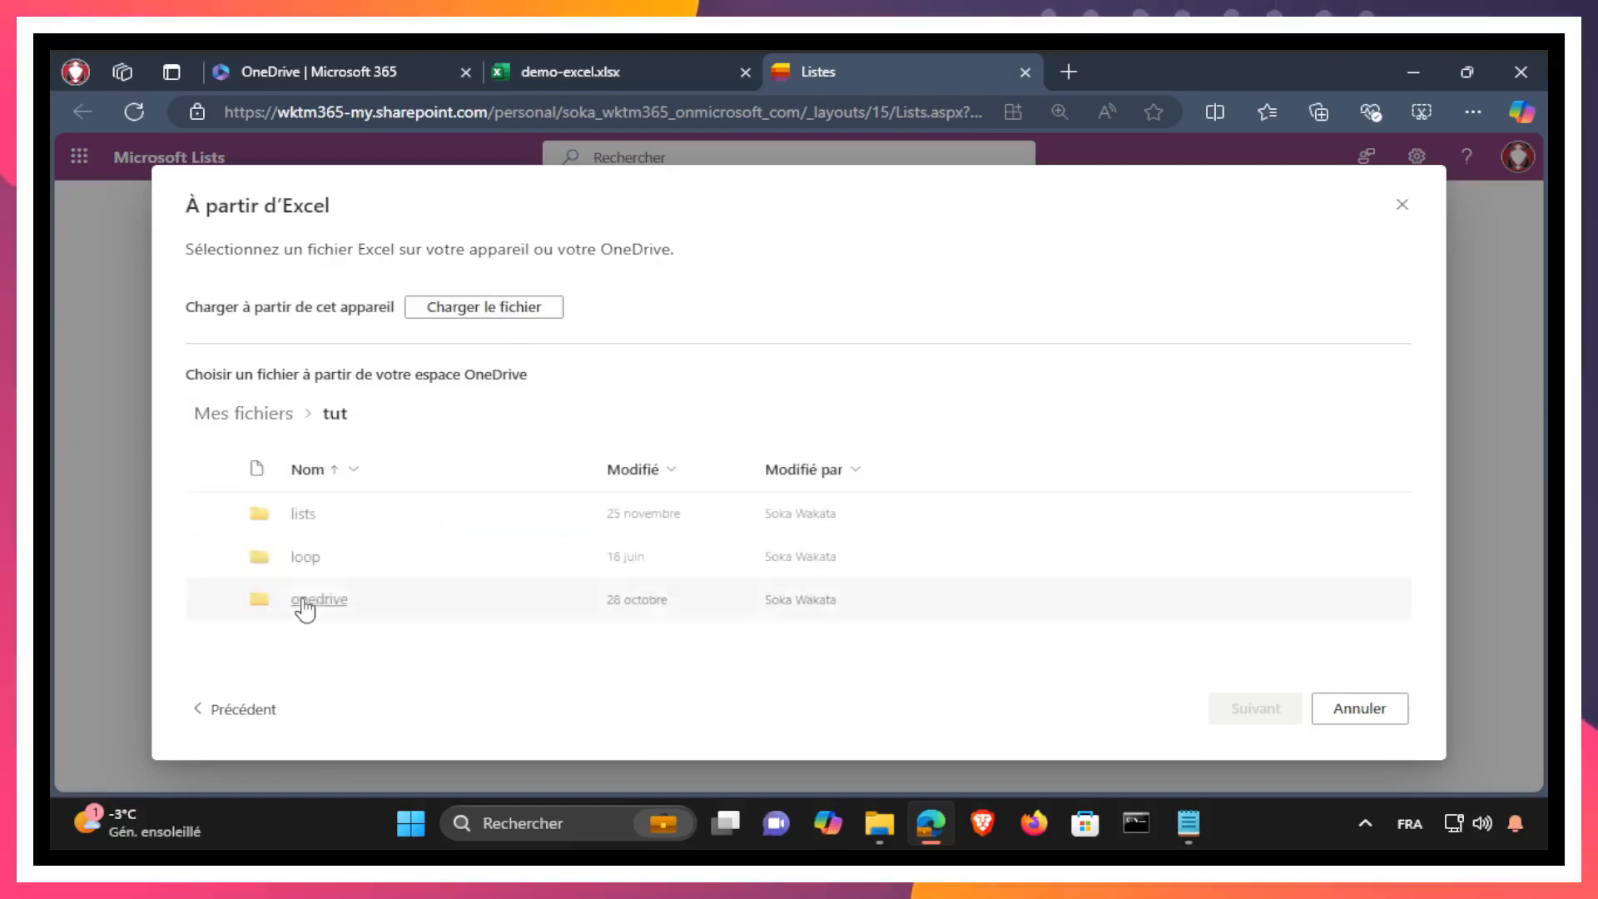
pyautogui.click(305, 516)
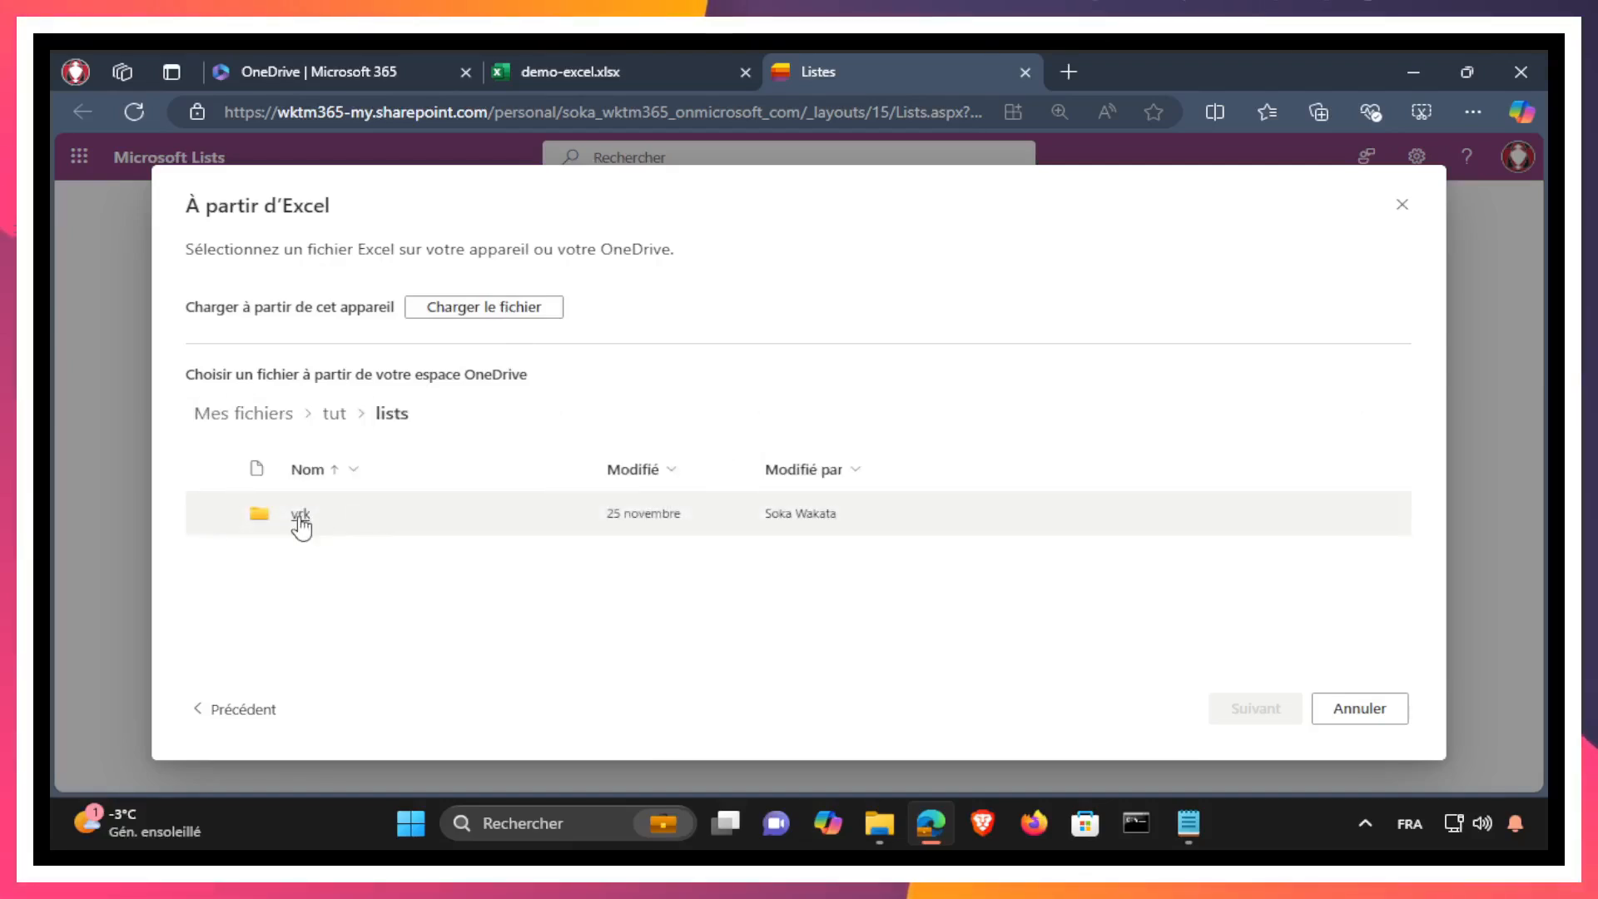
pyautogui.click(301, 516)
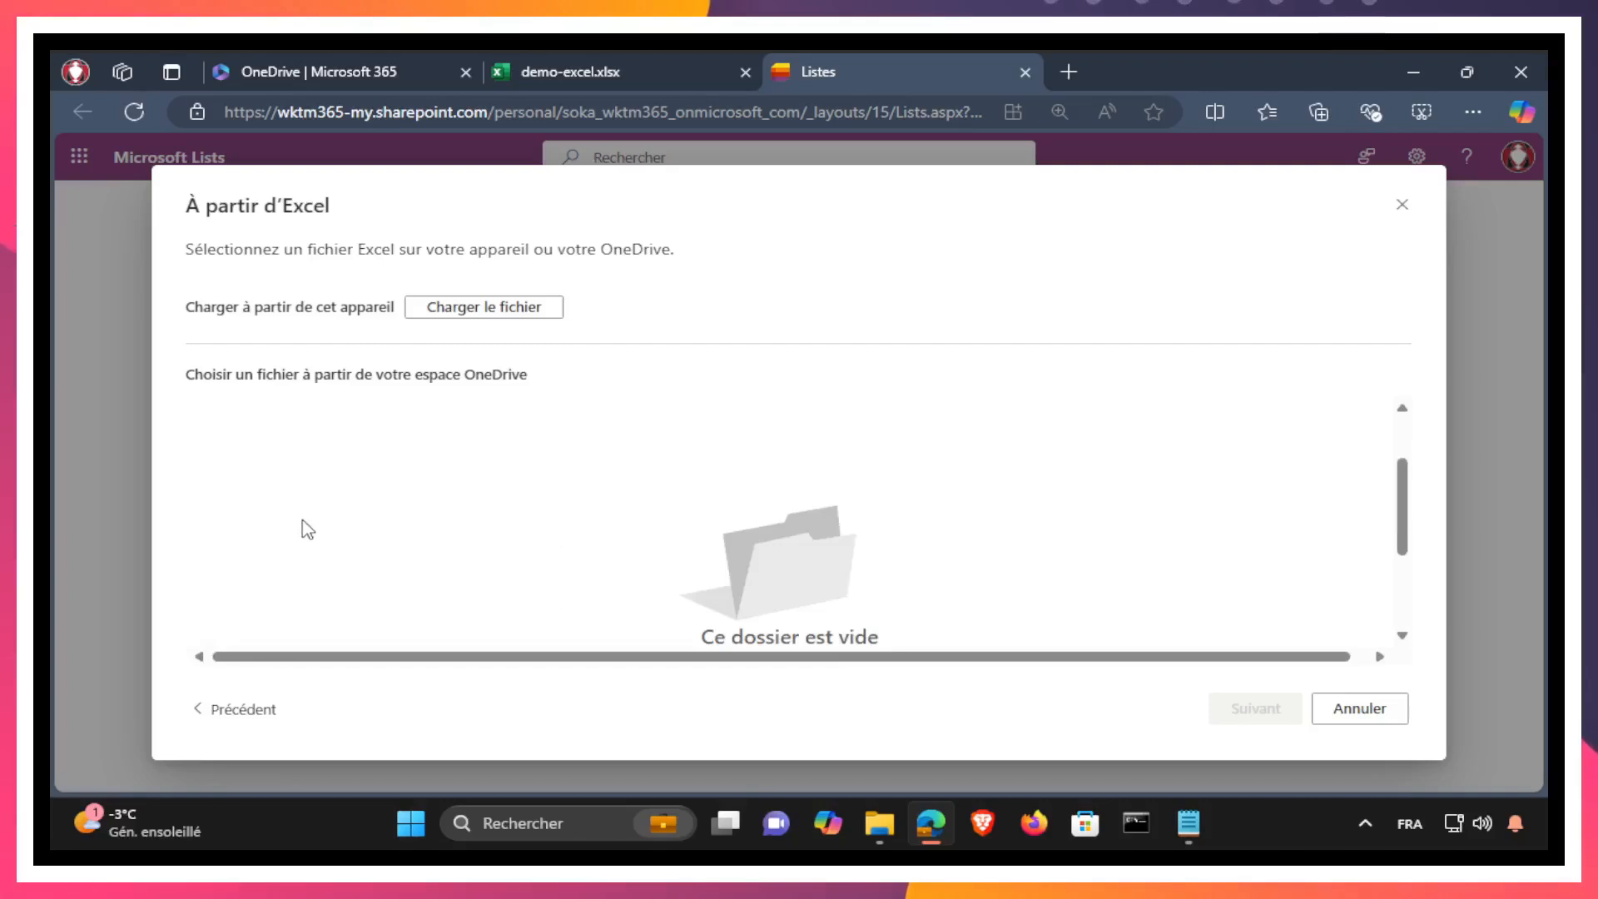
# Step: Upload demo-excel-avec-modification.xlsx from this device as the source of the new list
pyautogui.click(473, 308)
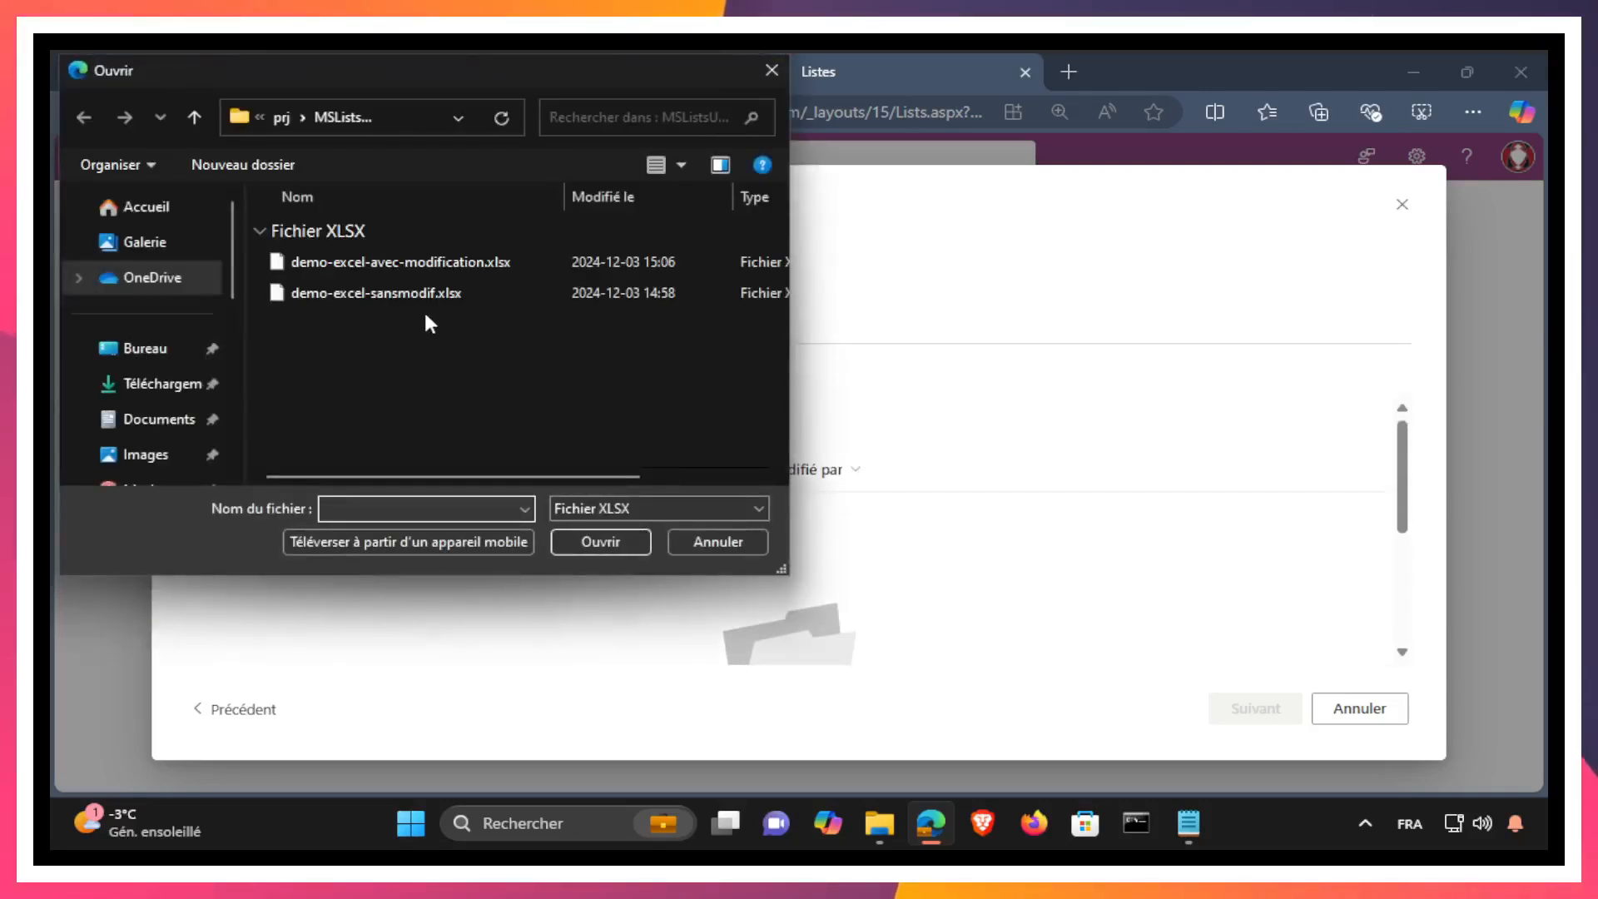
pyautogui.click(383, 263)
pyautogui.click(589, 542)
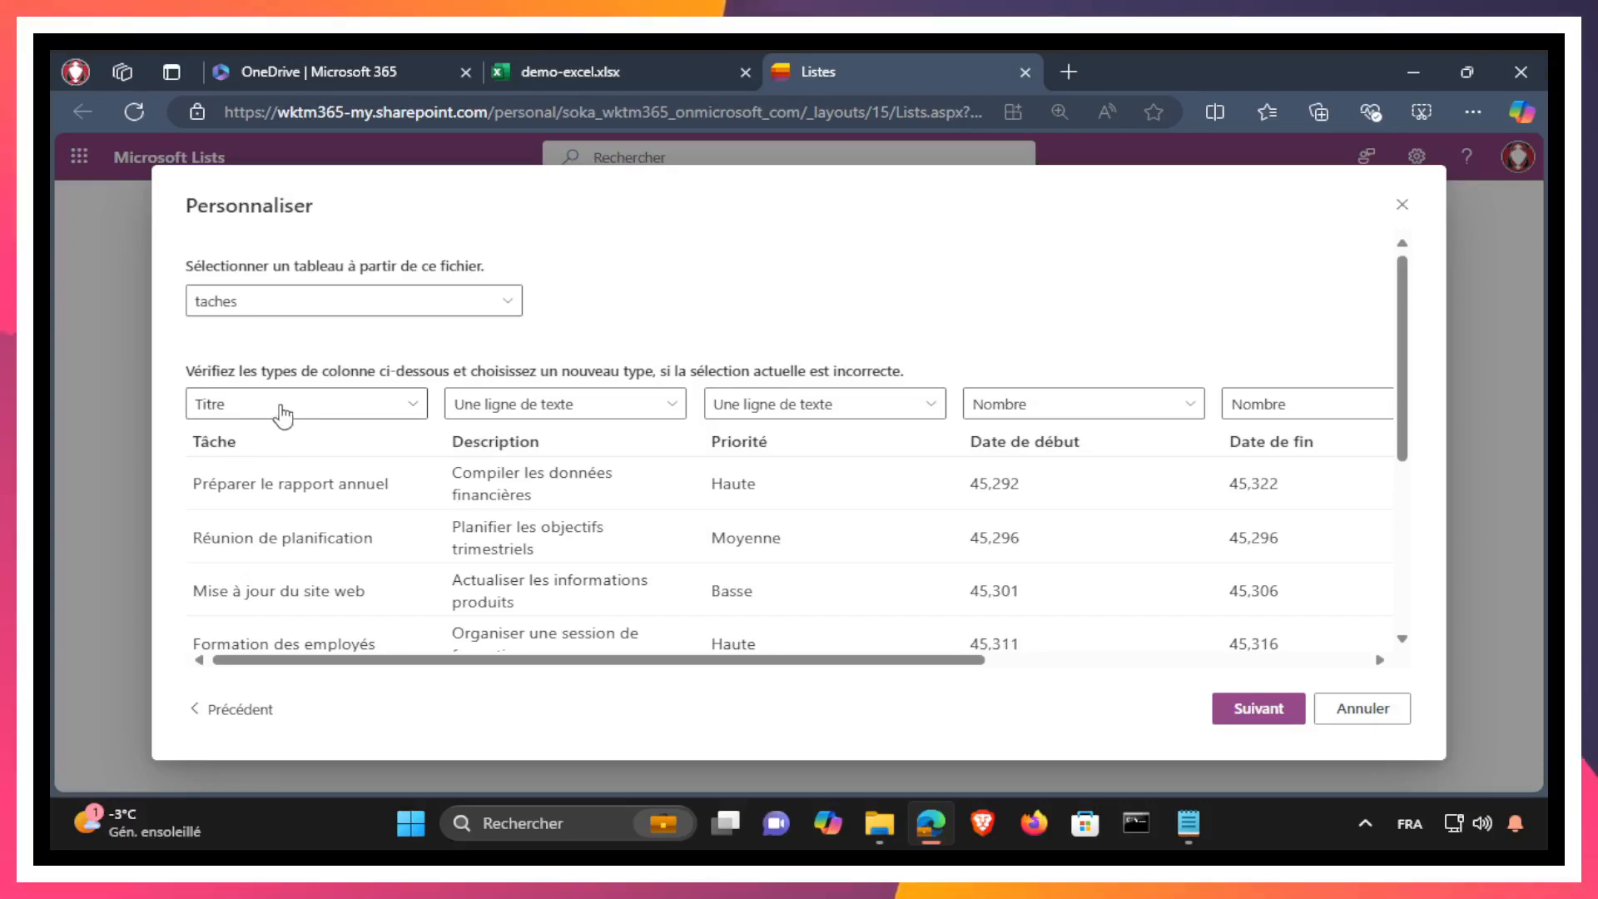
# Step: Review the tables available in the workbook and choose taches as the table to import
pyautogui.click(310, 297)
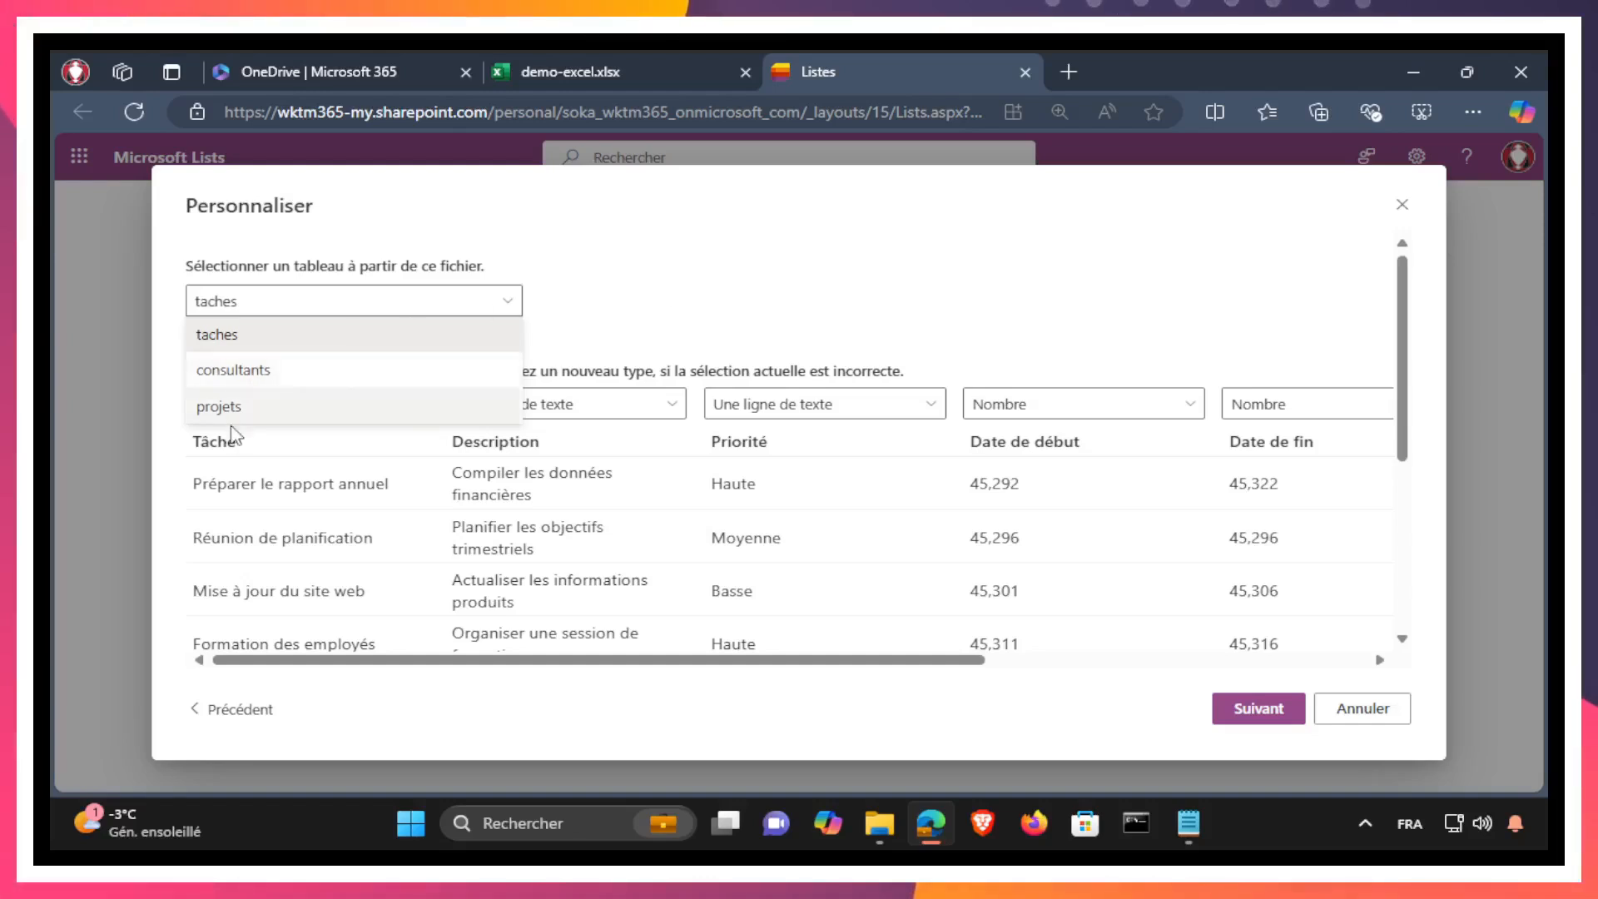
pyautogui.click(353, 302)
pyautogui.click(343, 308)
pyautogui.click(260, 337)
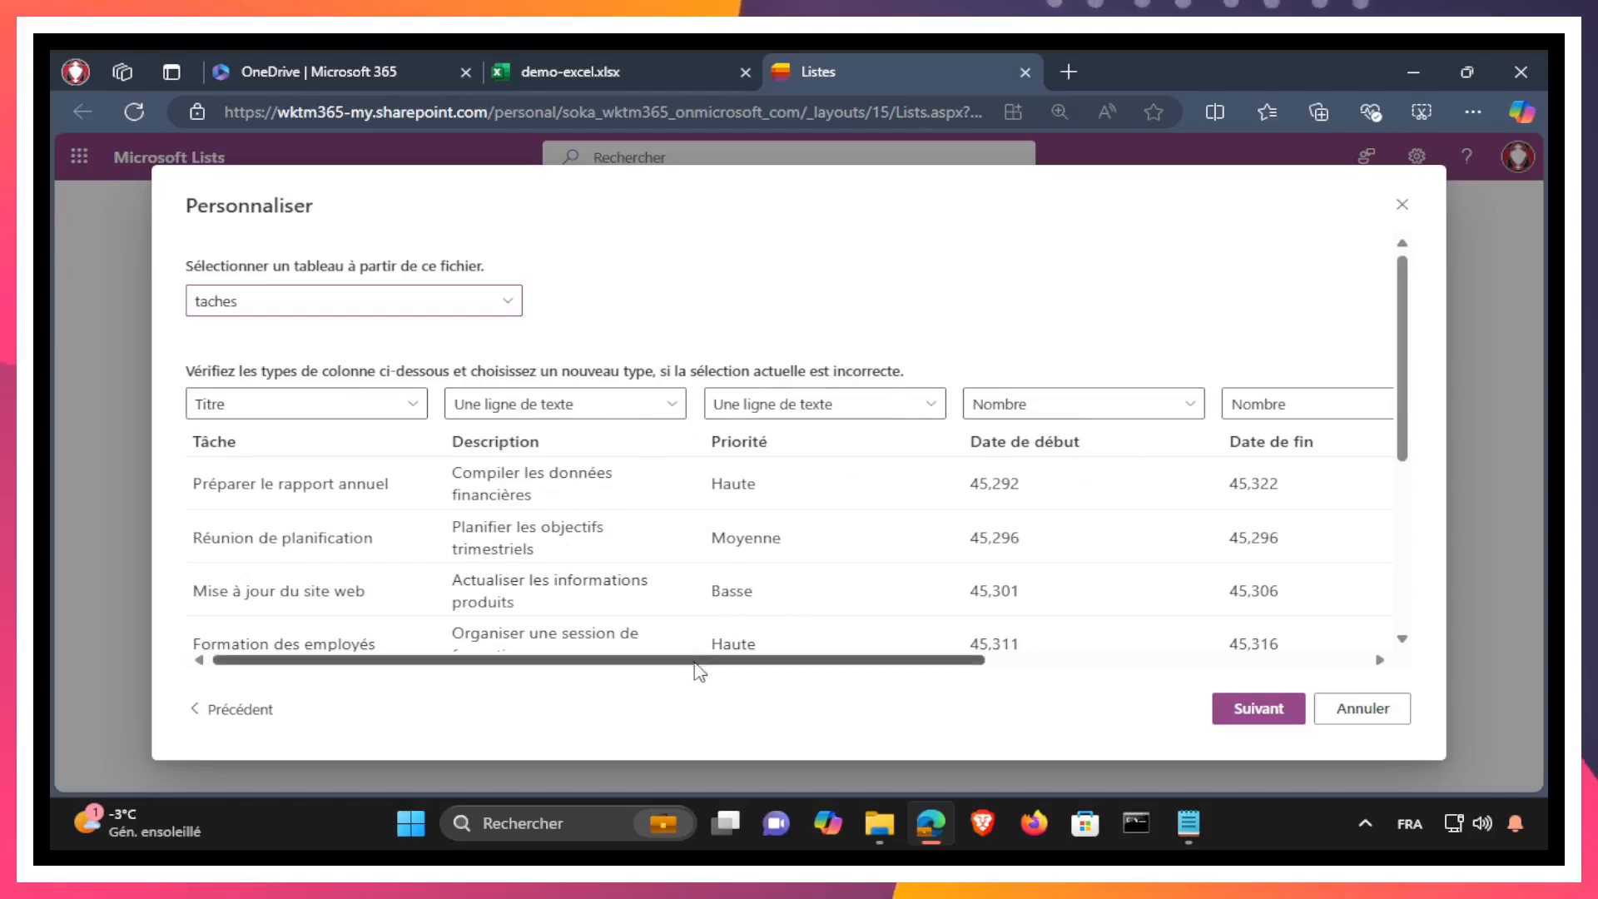
# Step: Review the columns and detected column types of the taches table, and accept them for the import
pyautogui.moveTo(703, 666); pyautogui.dragTo(374, 663)
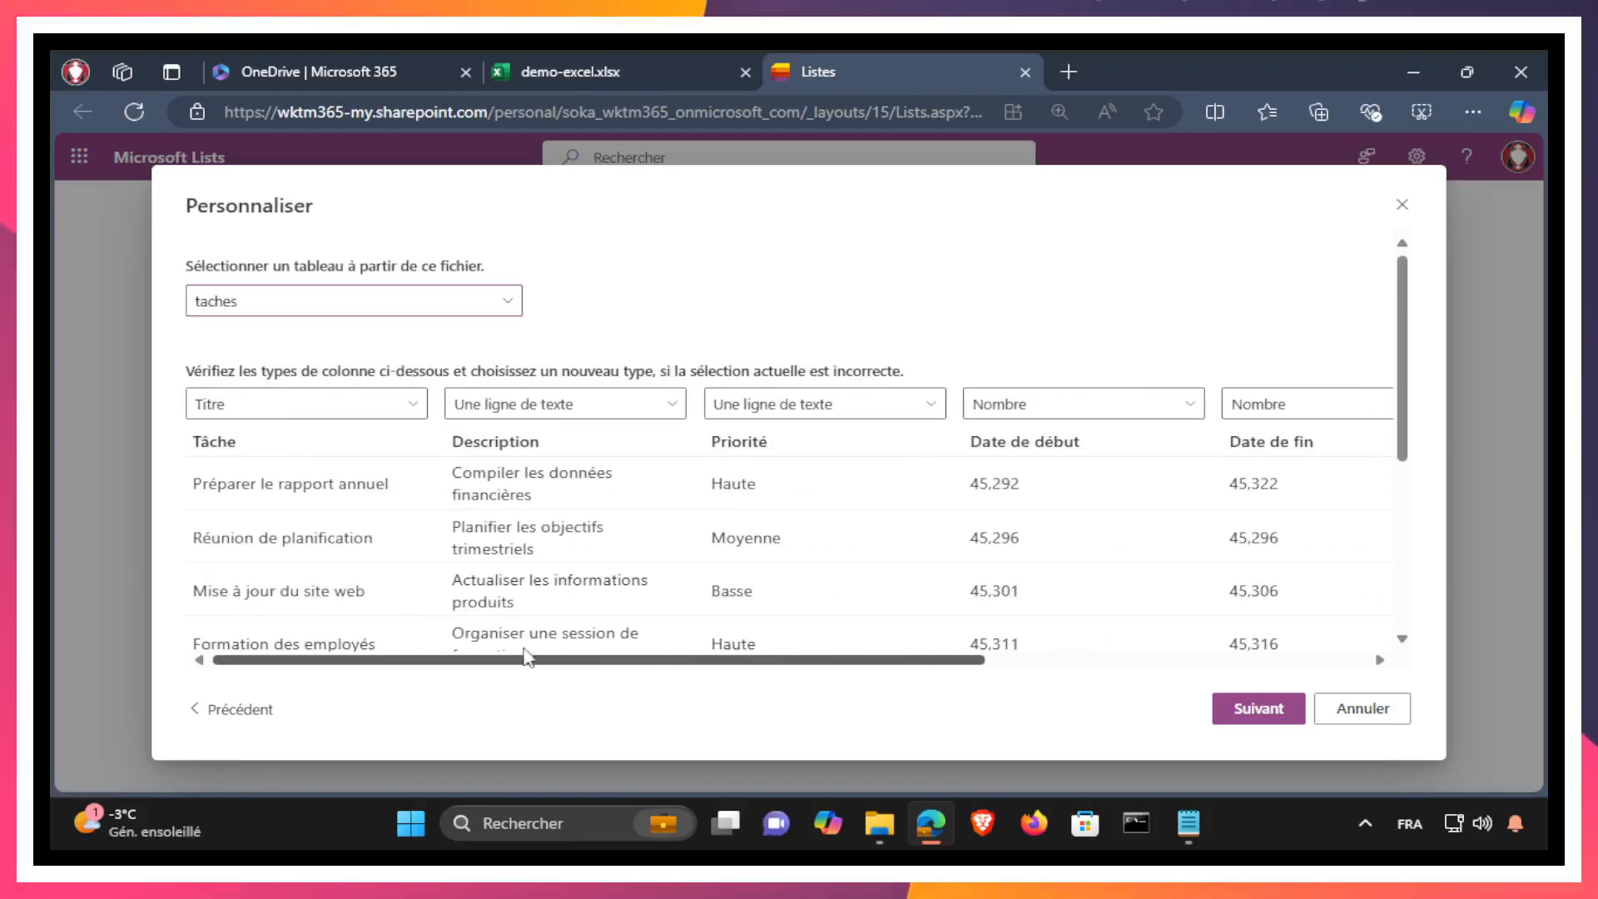
pyautogui.hscroll(3, 630, 645)
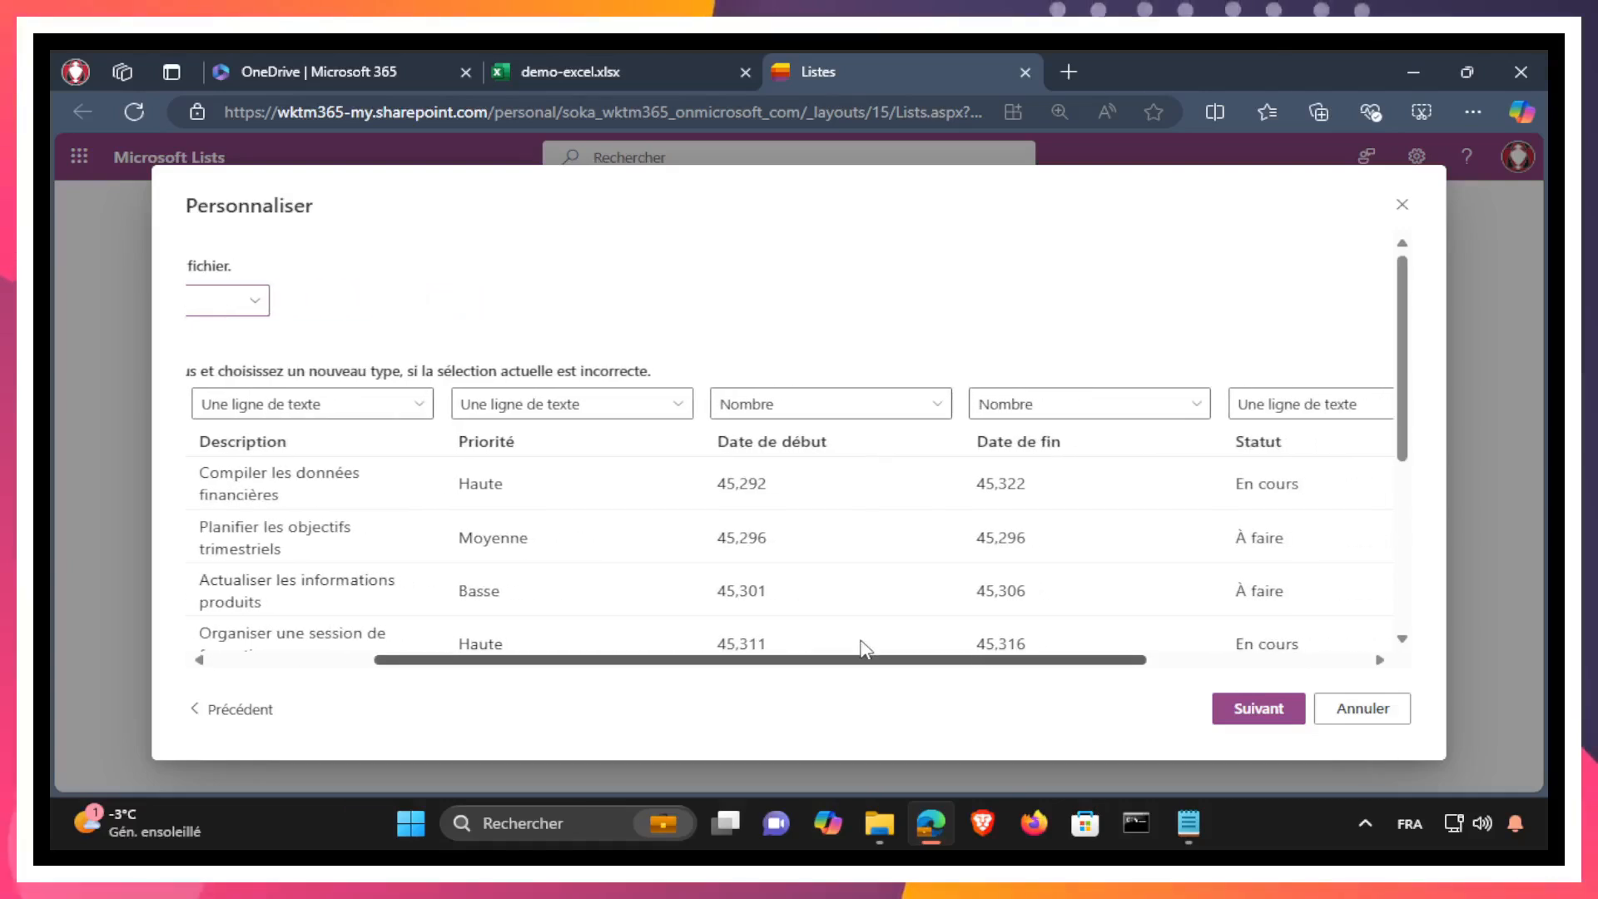
pyautogui.hscroll(-3, 846, 646)
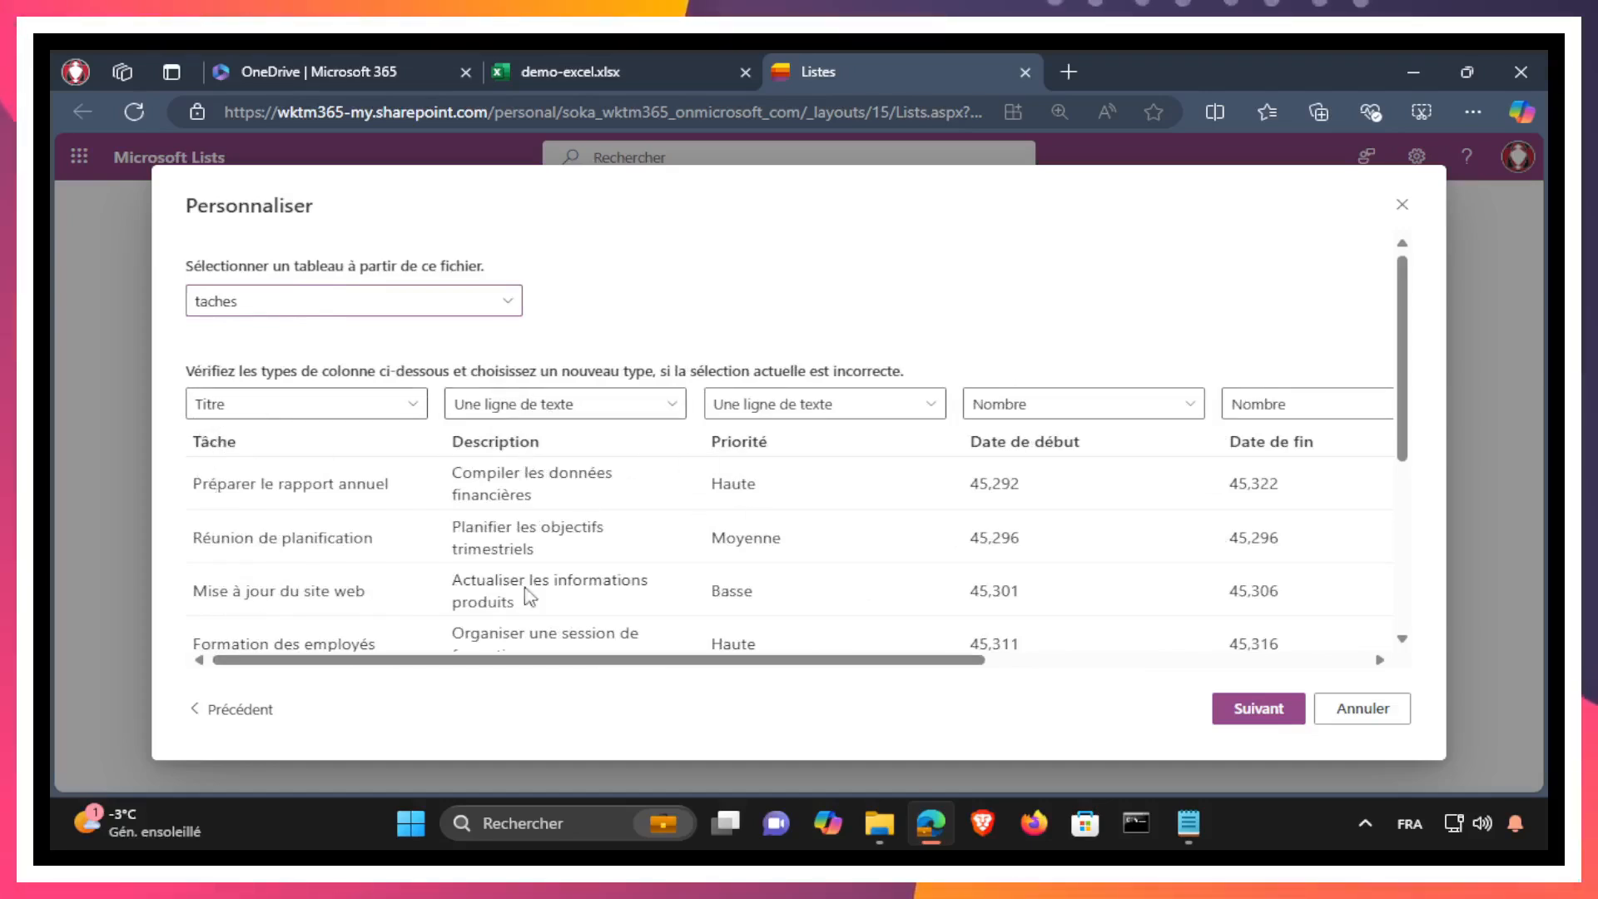
pyautogui.moveTo(766, 660); pyautogui.dragTo(970, 670)
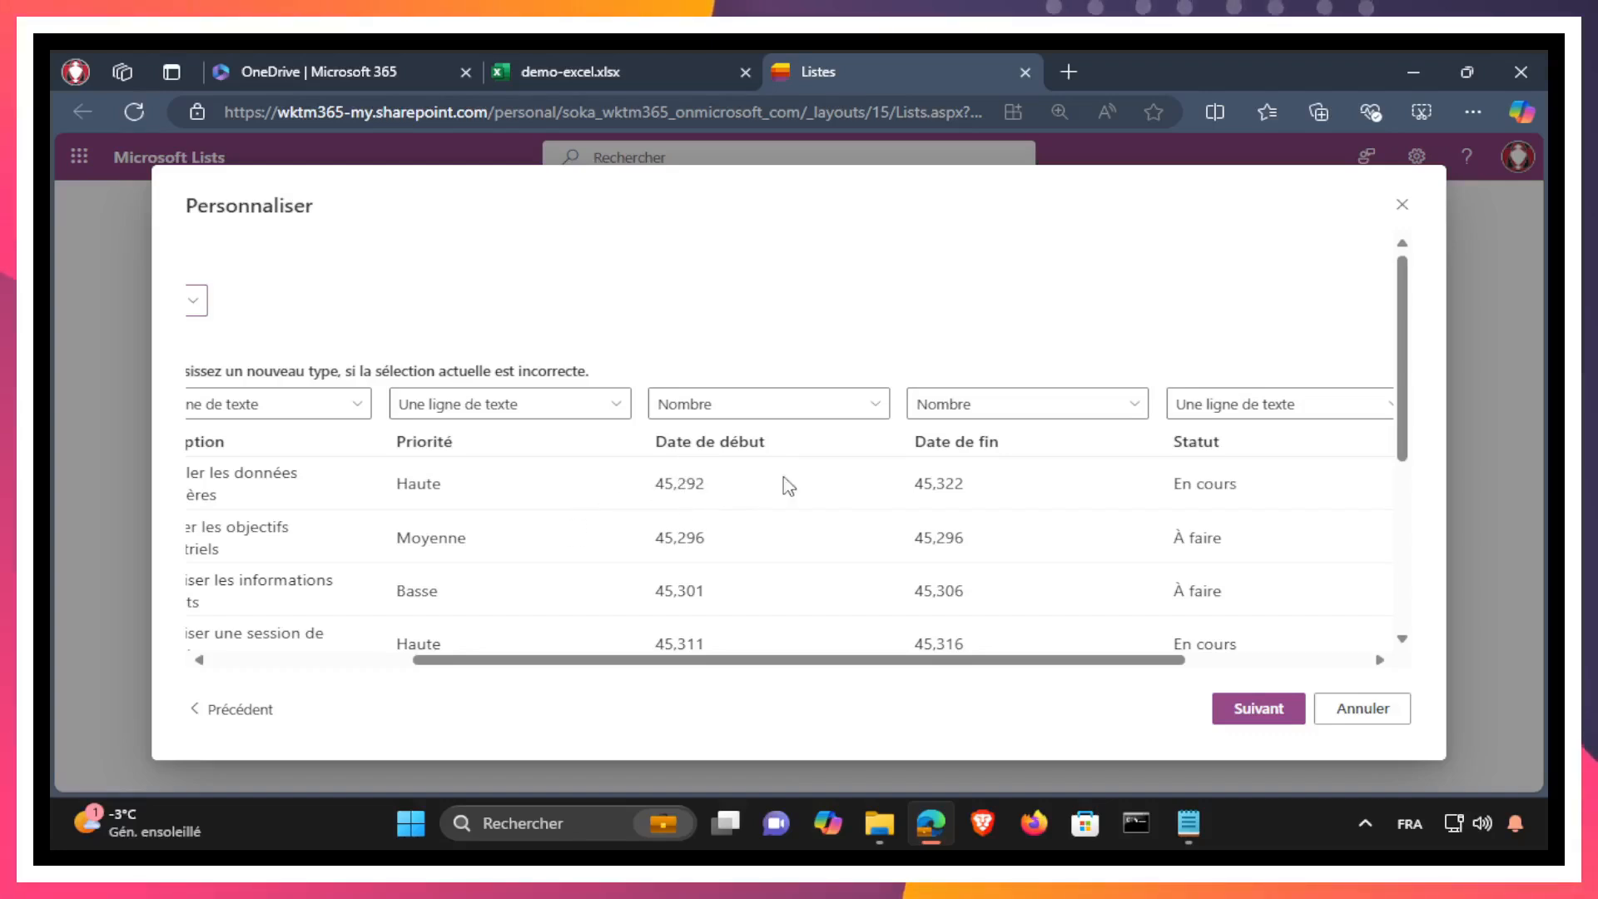
pyautogui.moveTo(1014, 659); pyautogui.dragTo(1195, 668)
pyautogui.moveTo(1295, 668); pyautogui.dragTo(430, 663)
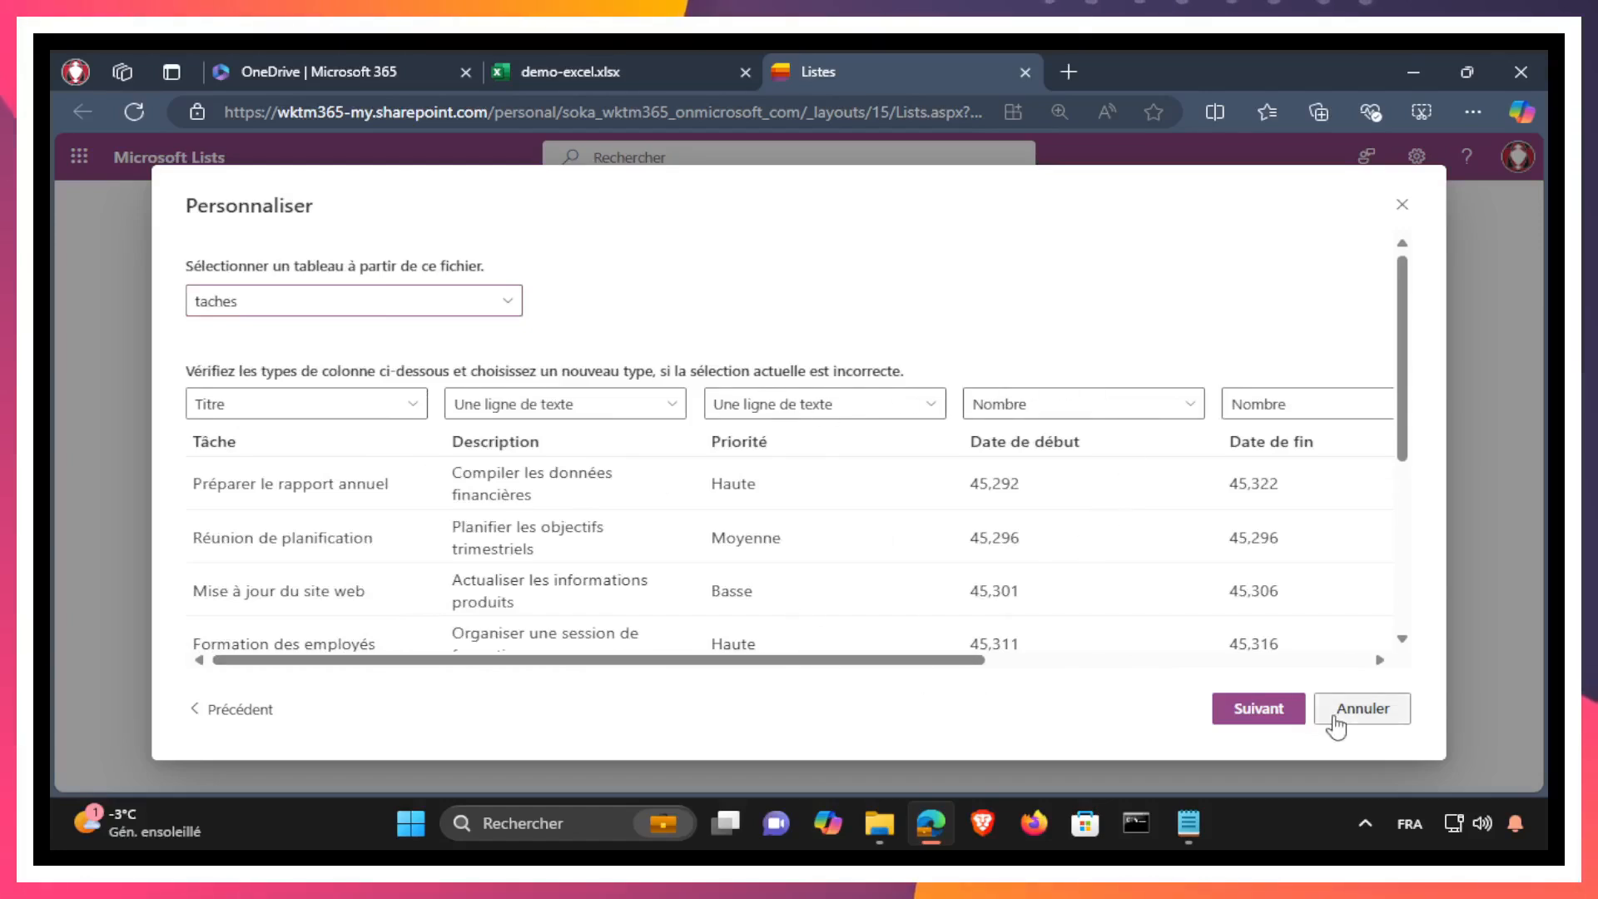
pyautogui.click(1252, 717)
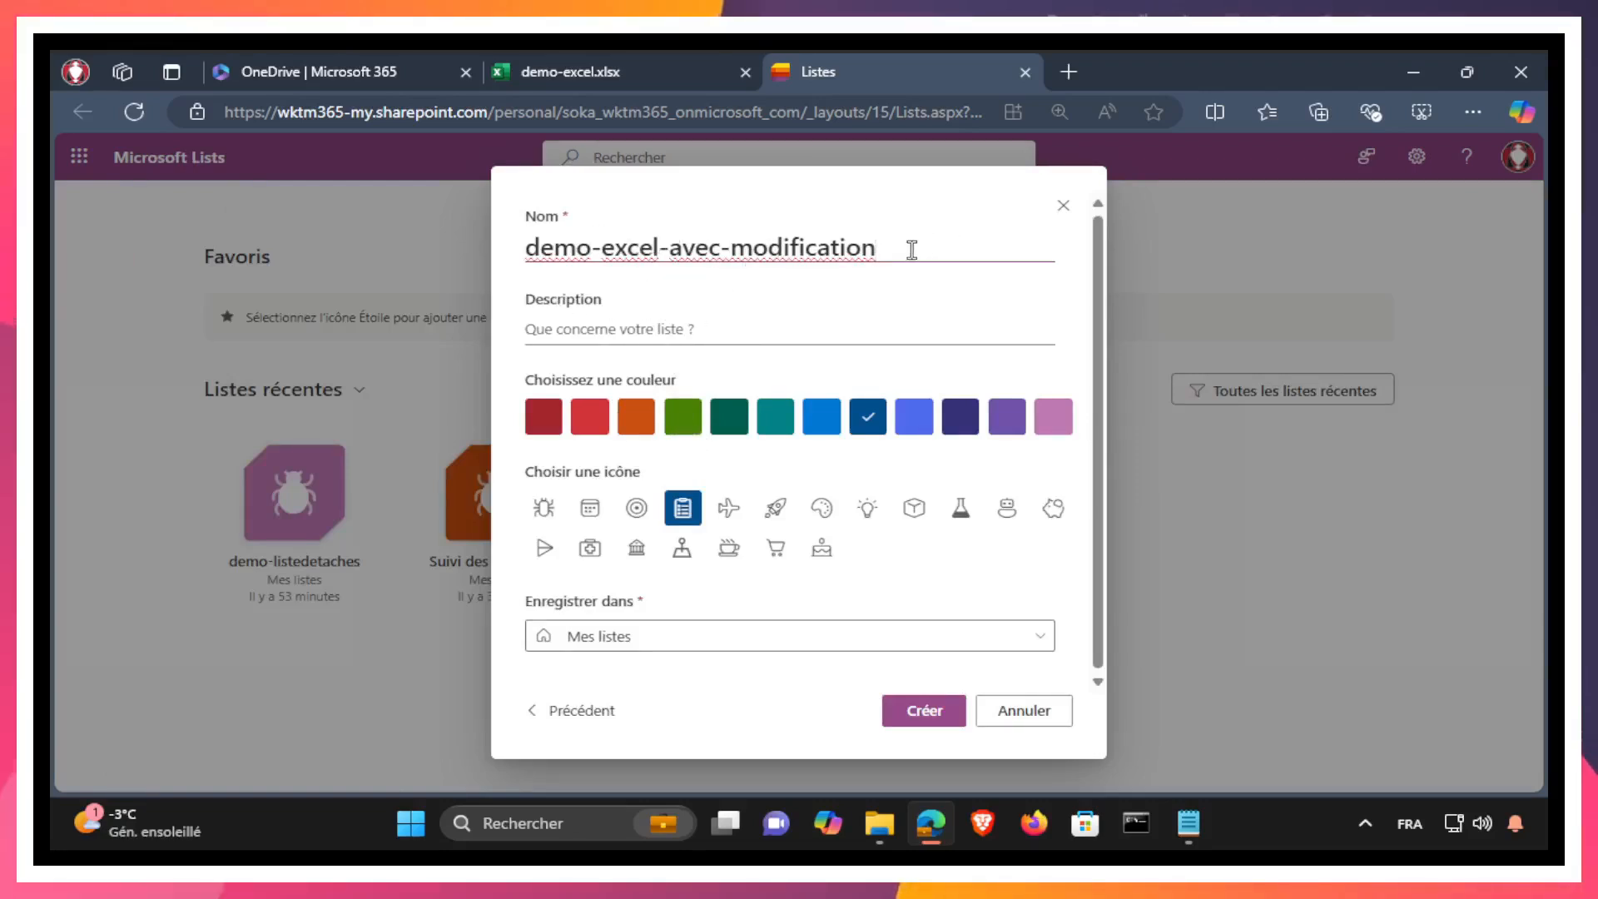
# Step: Name the list demo-tache-avecmodif, create it in Mes listes and dismiss the page translation offer
pyautogui.moveTo(910, 250); pyautogui.dragTo(615, 245)
pyautogui.write('tache-avec')
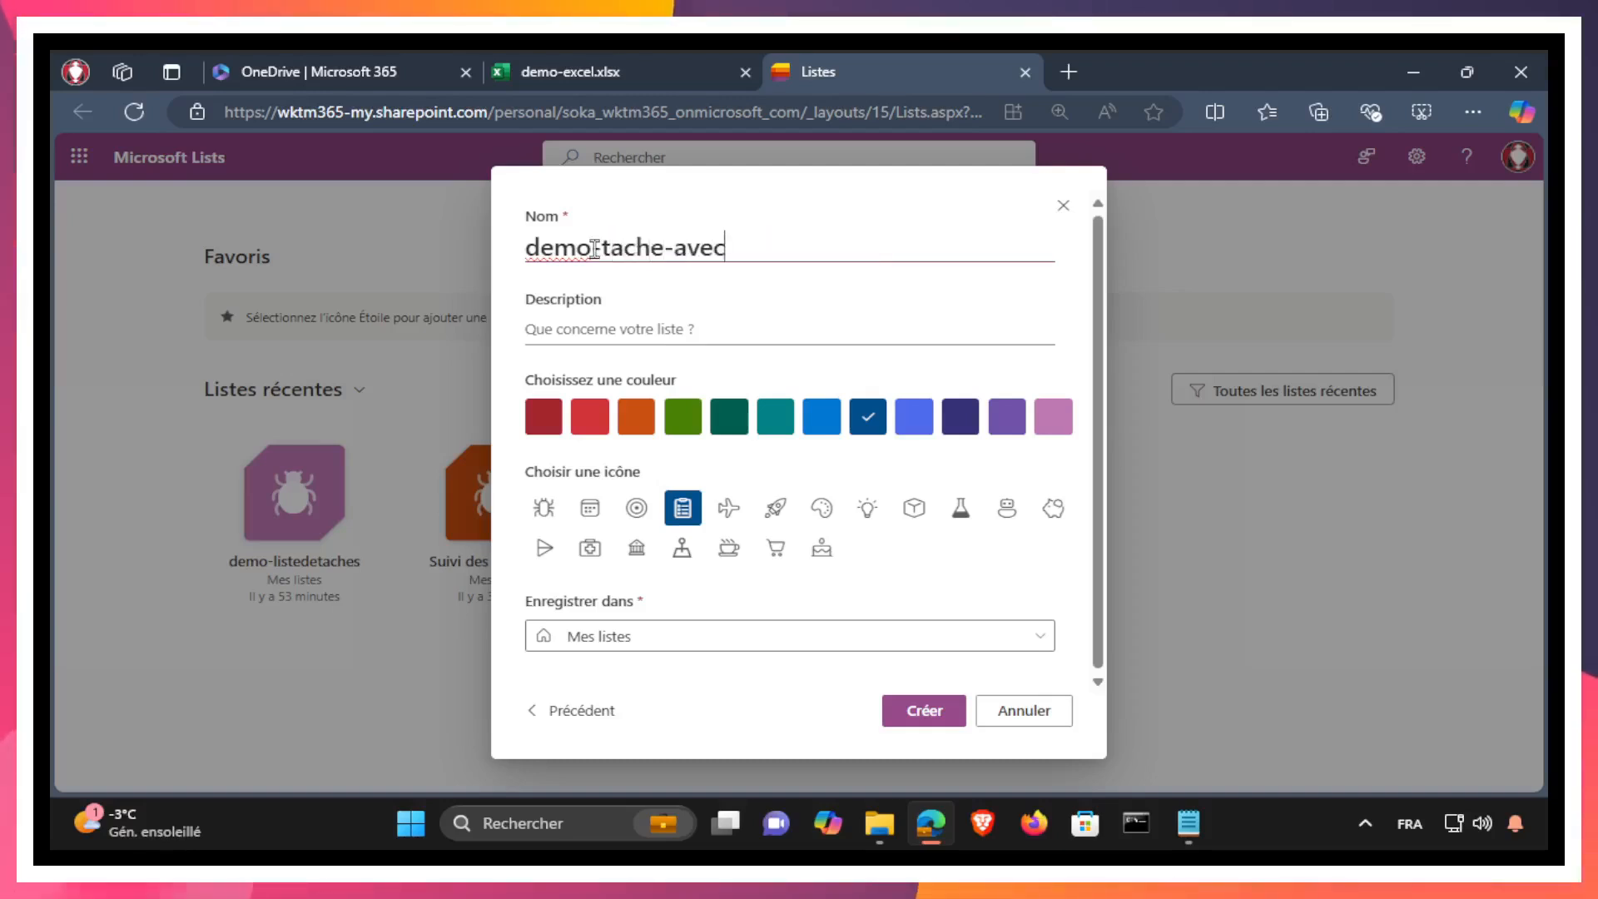
pyautogui.write('modif')
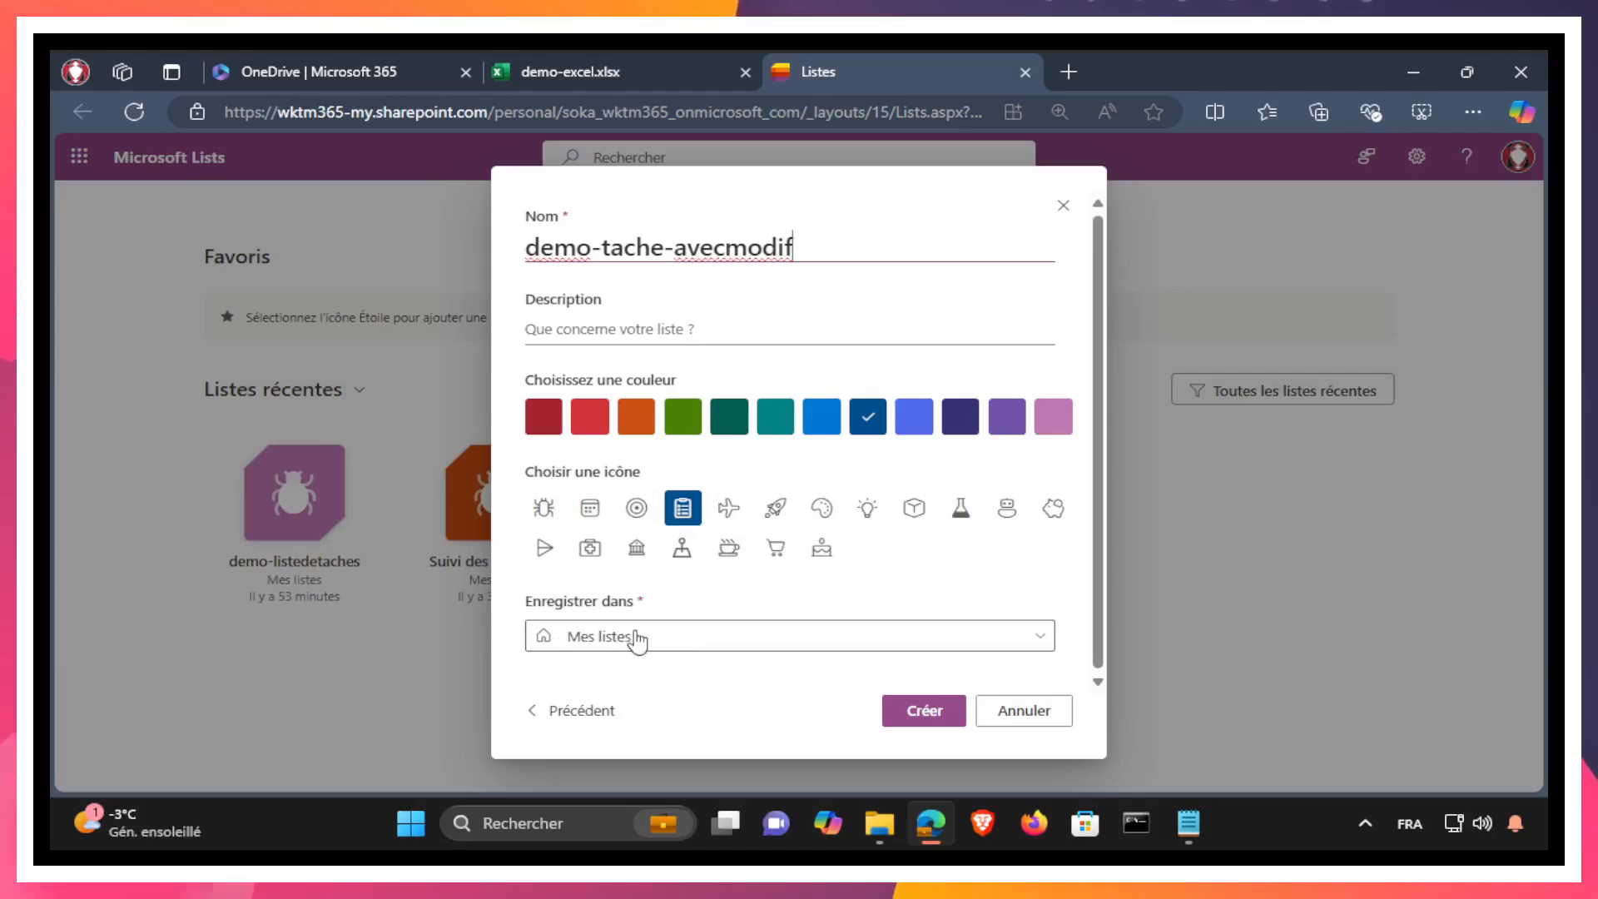
pyautogui.click(925, 712)
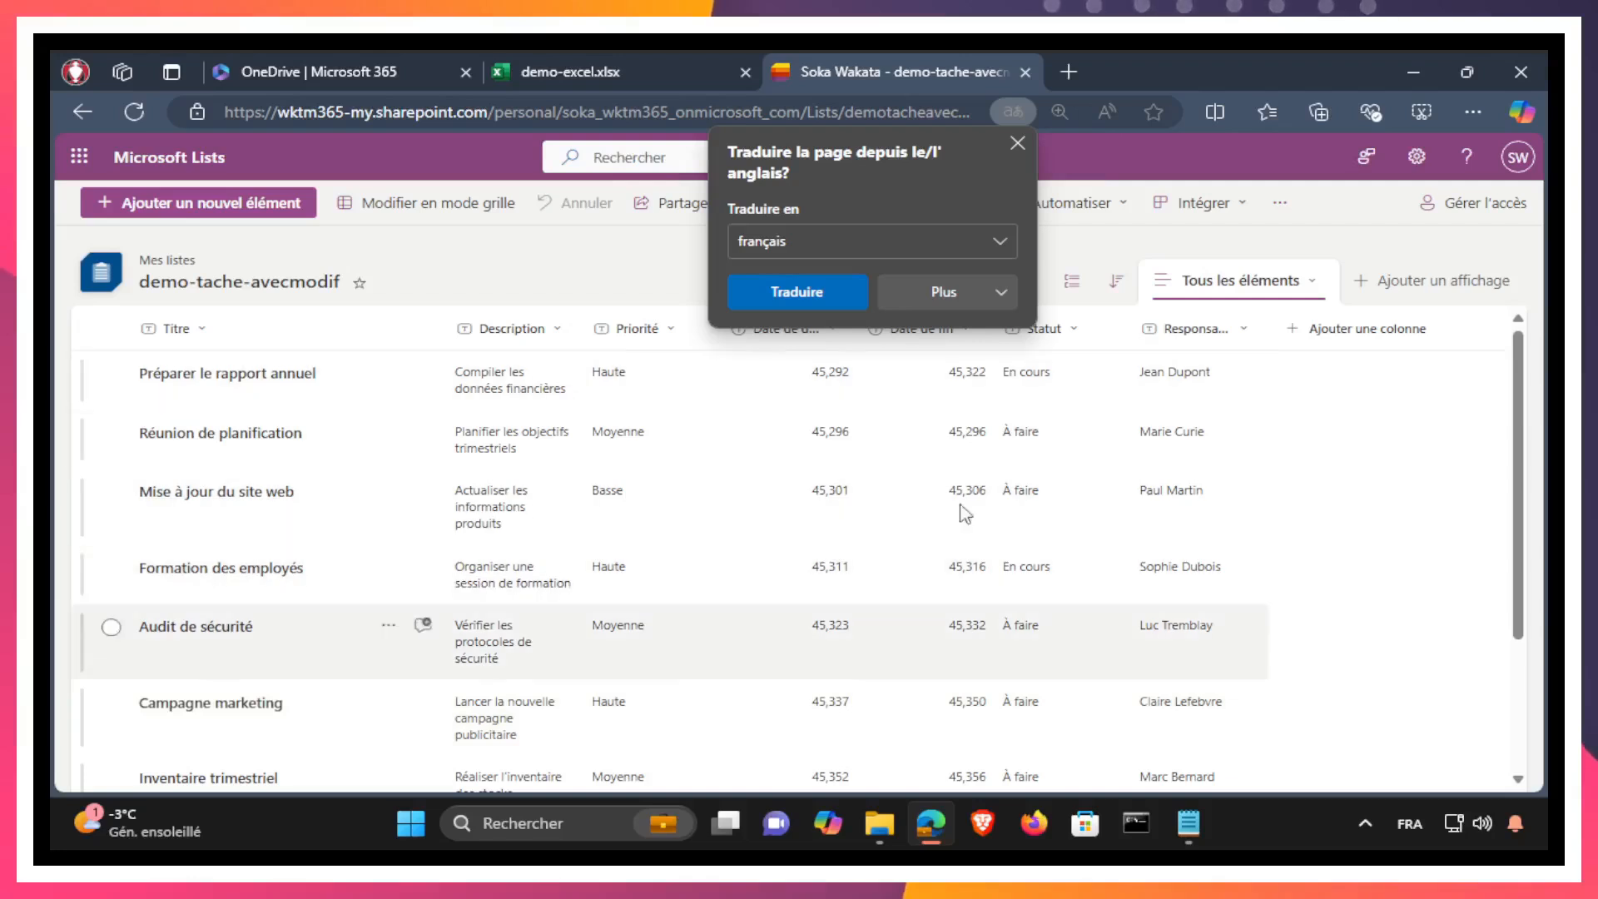
pyautogui.click(1017, 143)
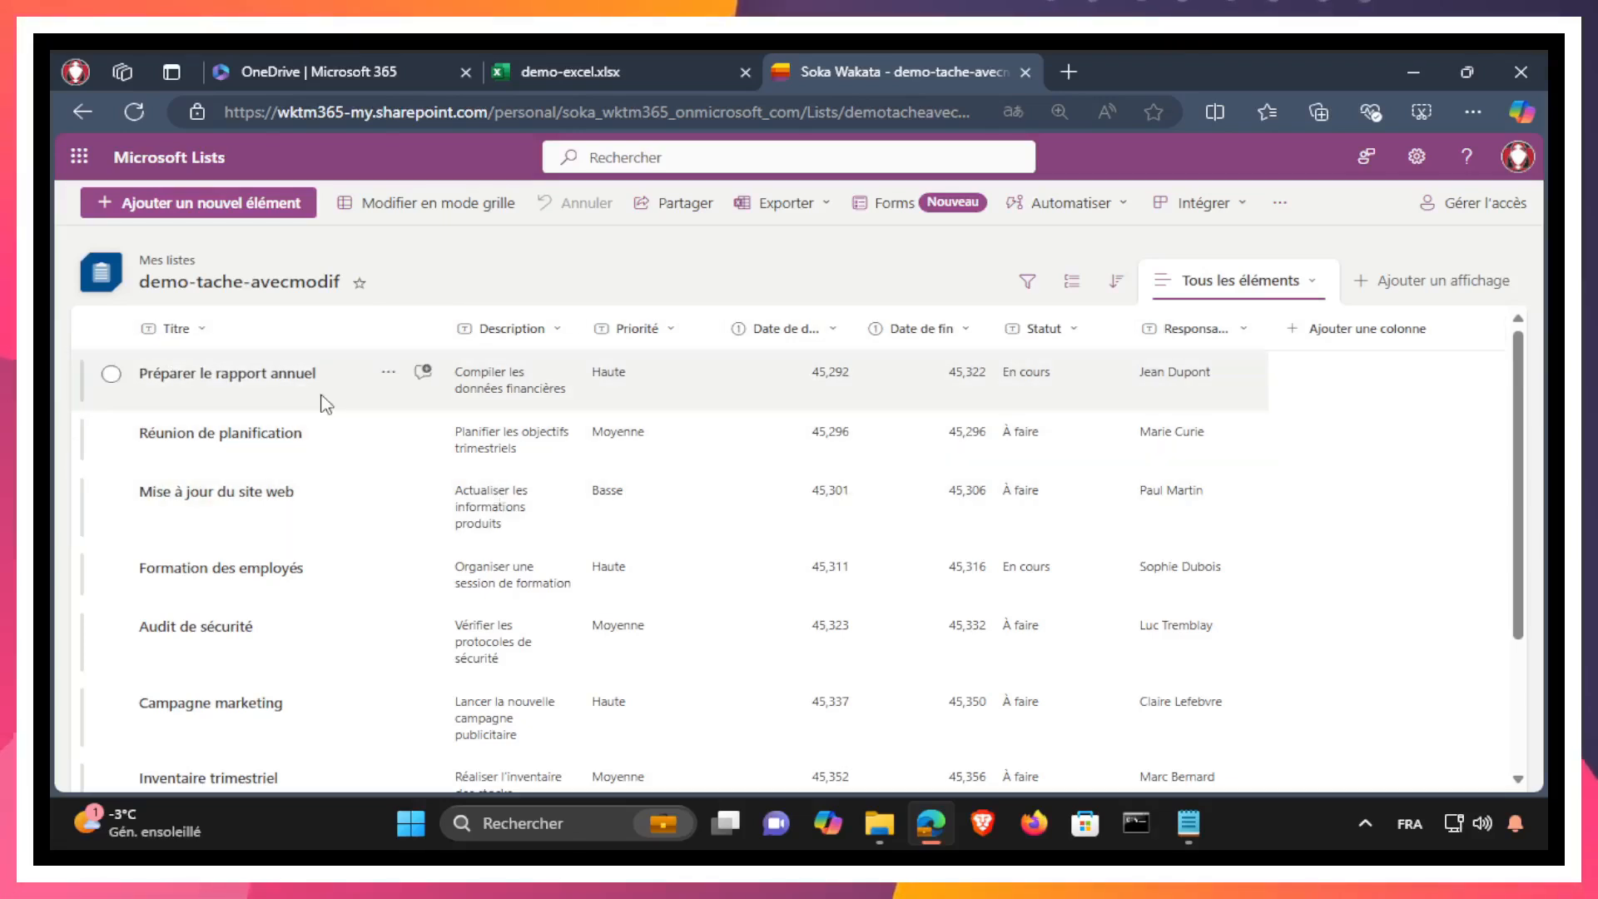
# Step: Start another new list from Excel, using the demo-excel-avec-modification workbook stored in OneDrive as its source
pyautogui.click(158, 157)
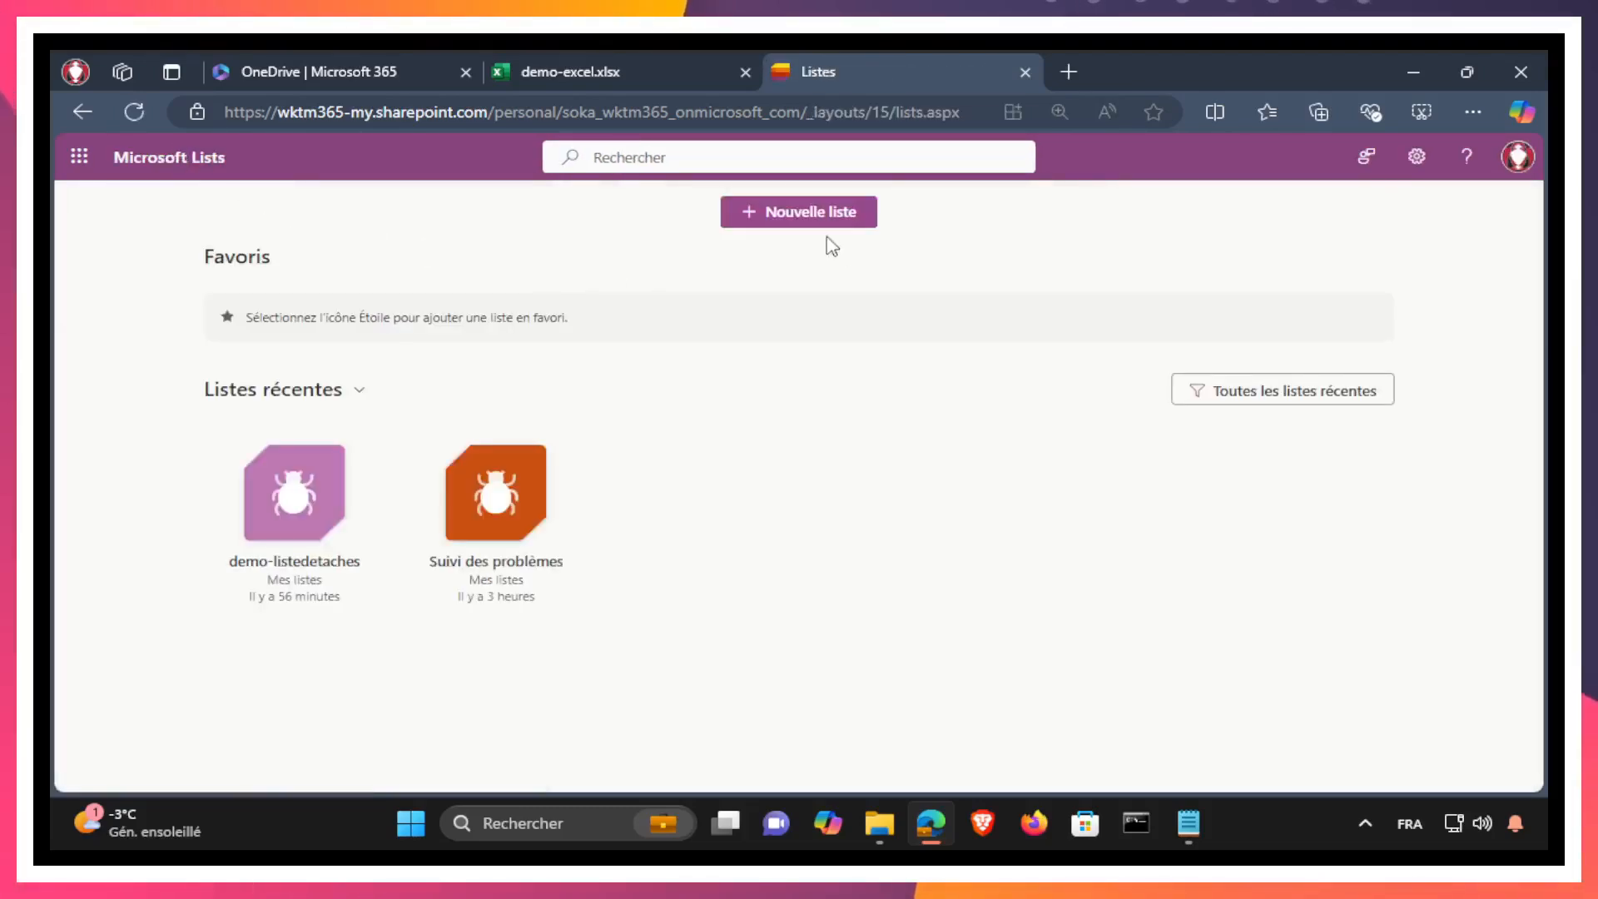
pyautogui.click(811, 215)
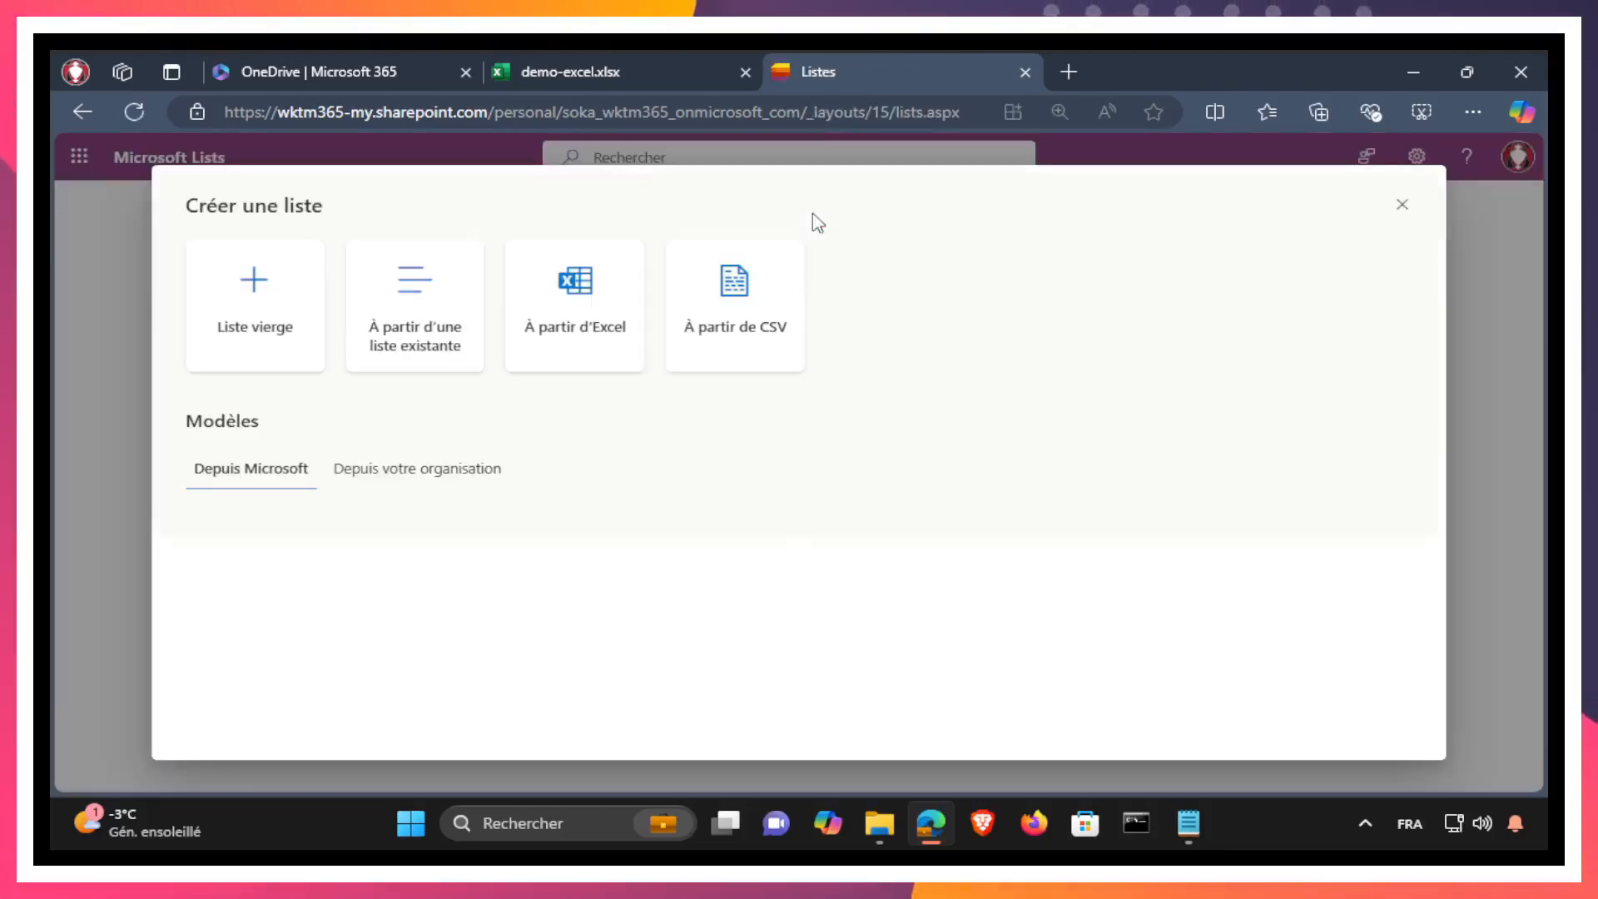
pyautogui.click(585, 329)
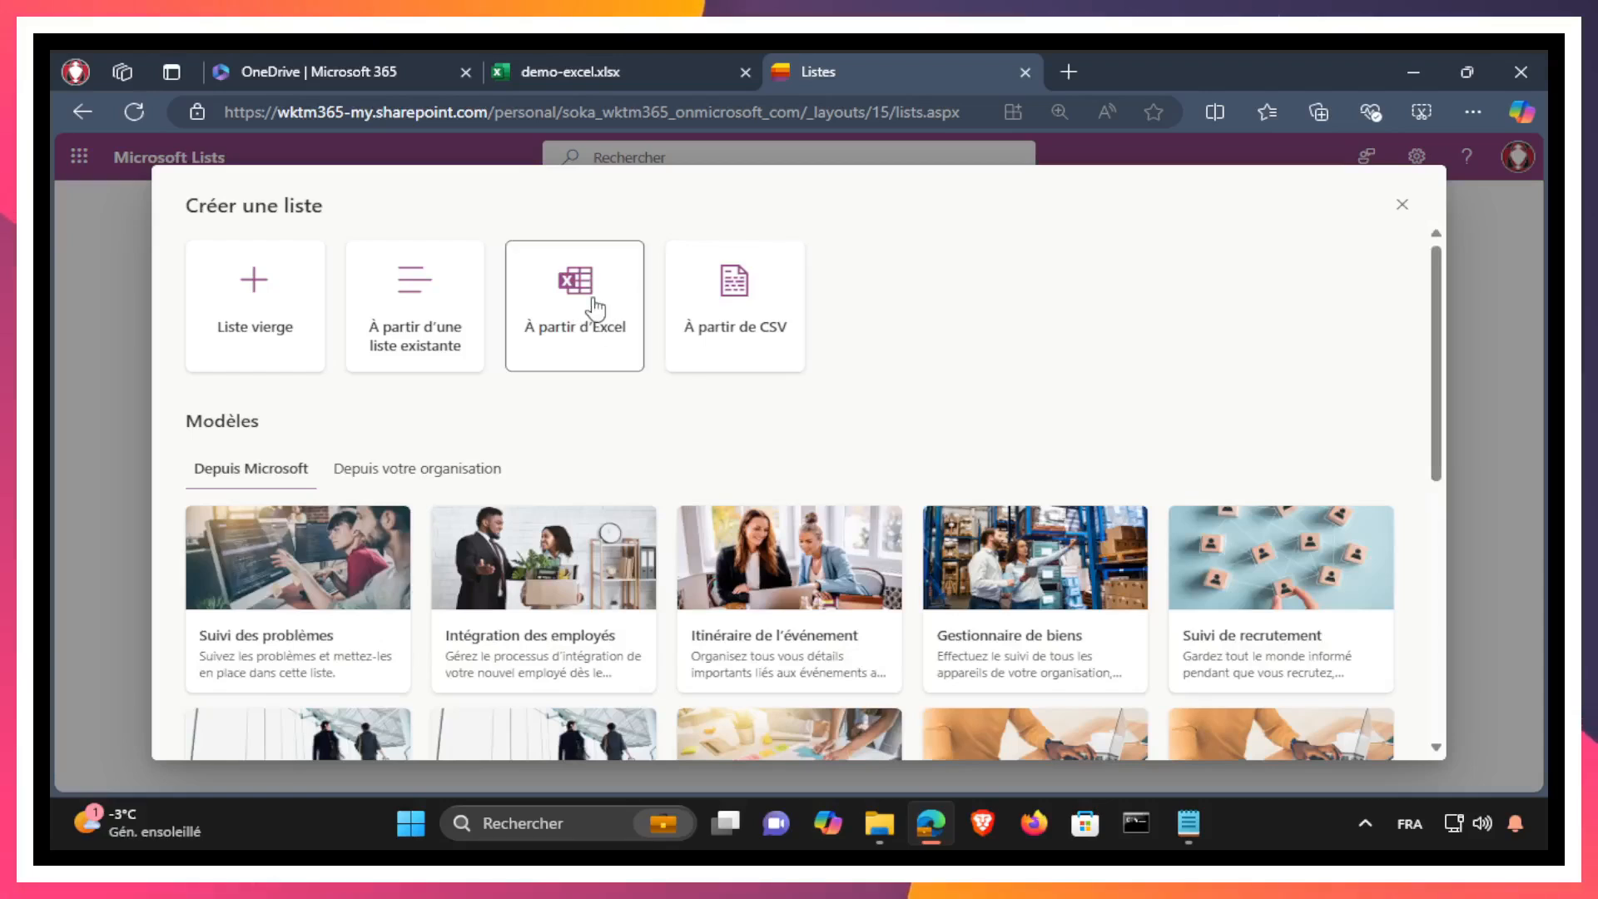
pyautogui.scroll(-3, 585, 480)
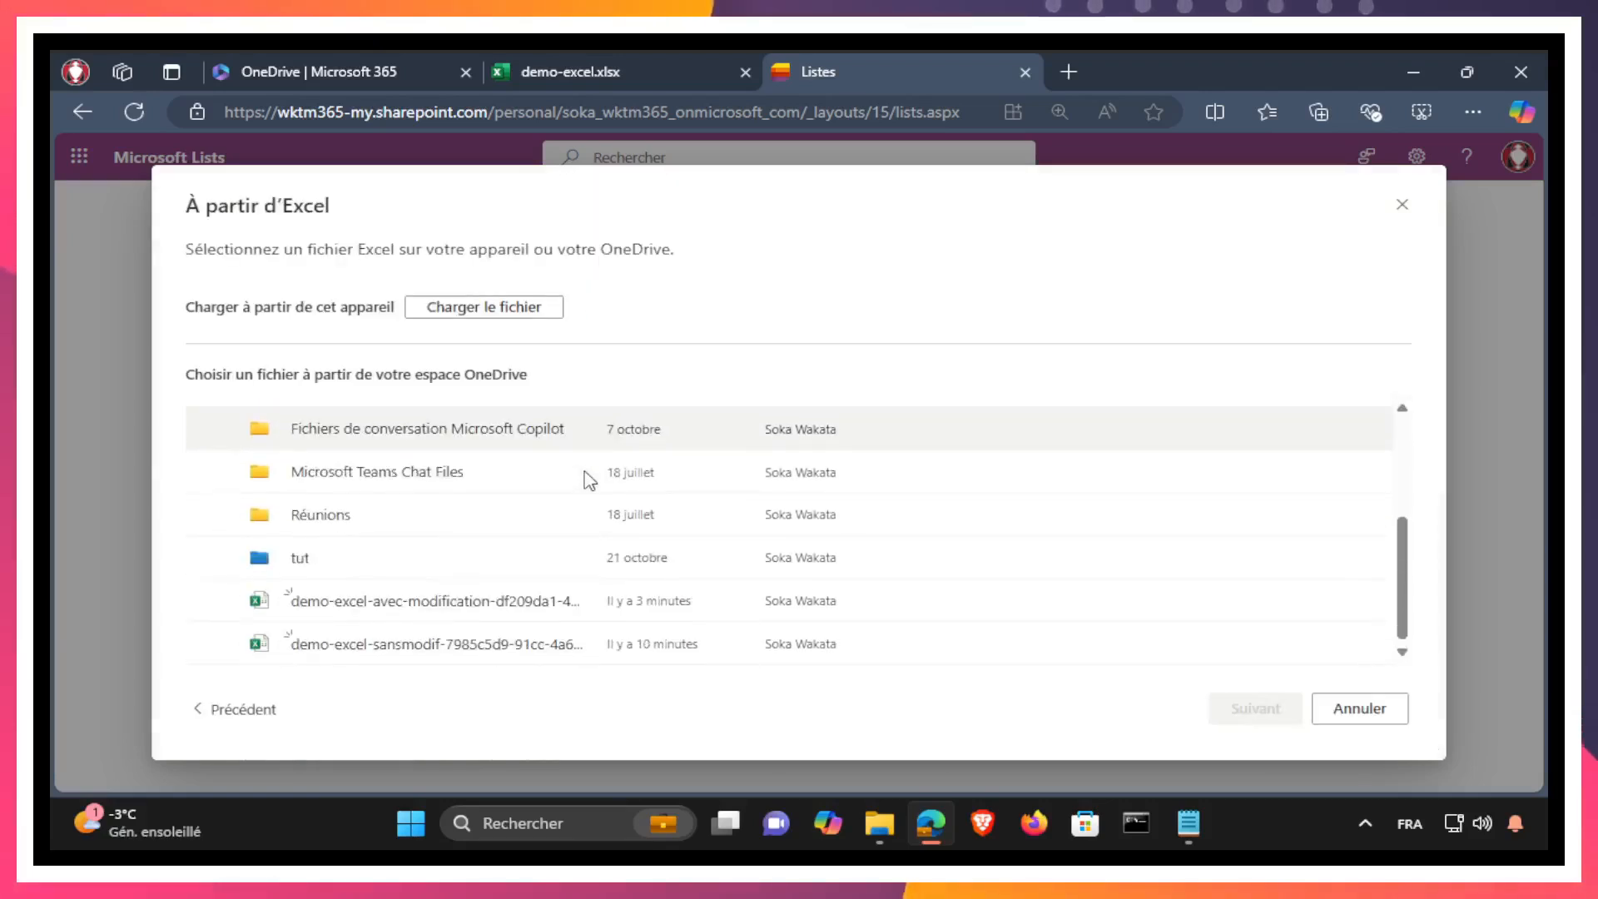
pyautogui.scroll(3, 423, 524)
pyautogui.scroll(-5, 450, 526)
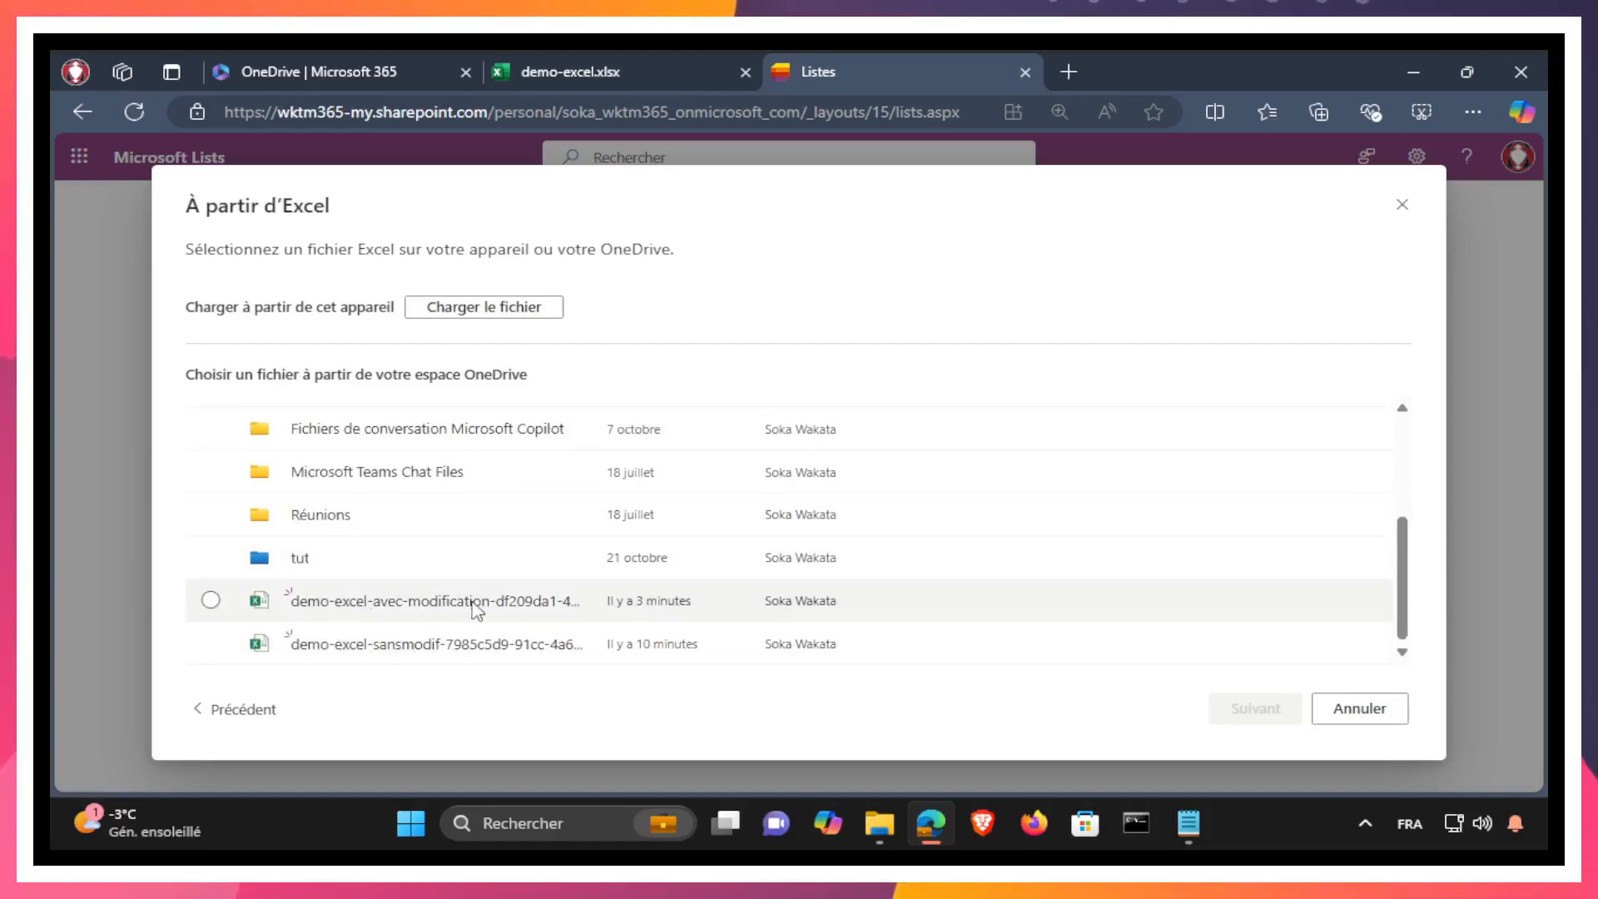
pyautogui.click(210, 600)
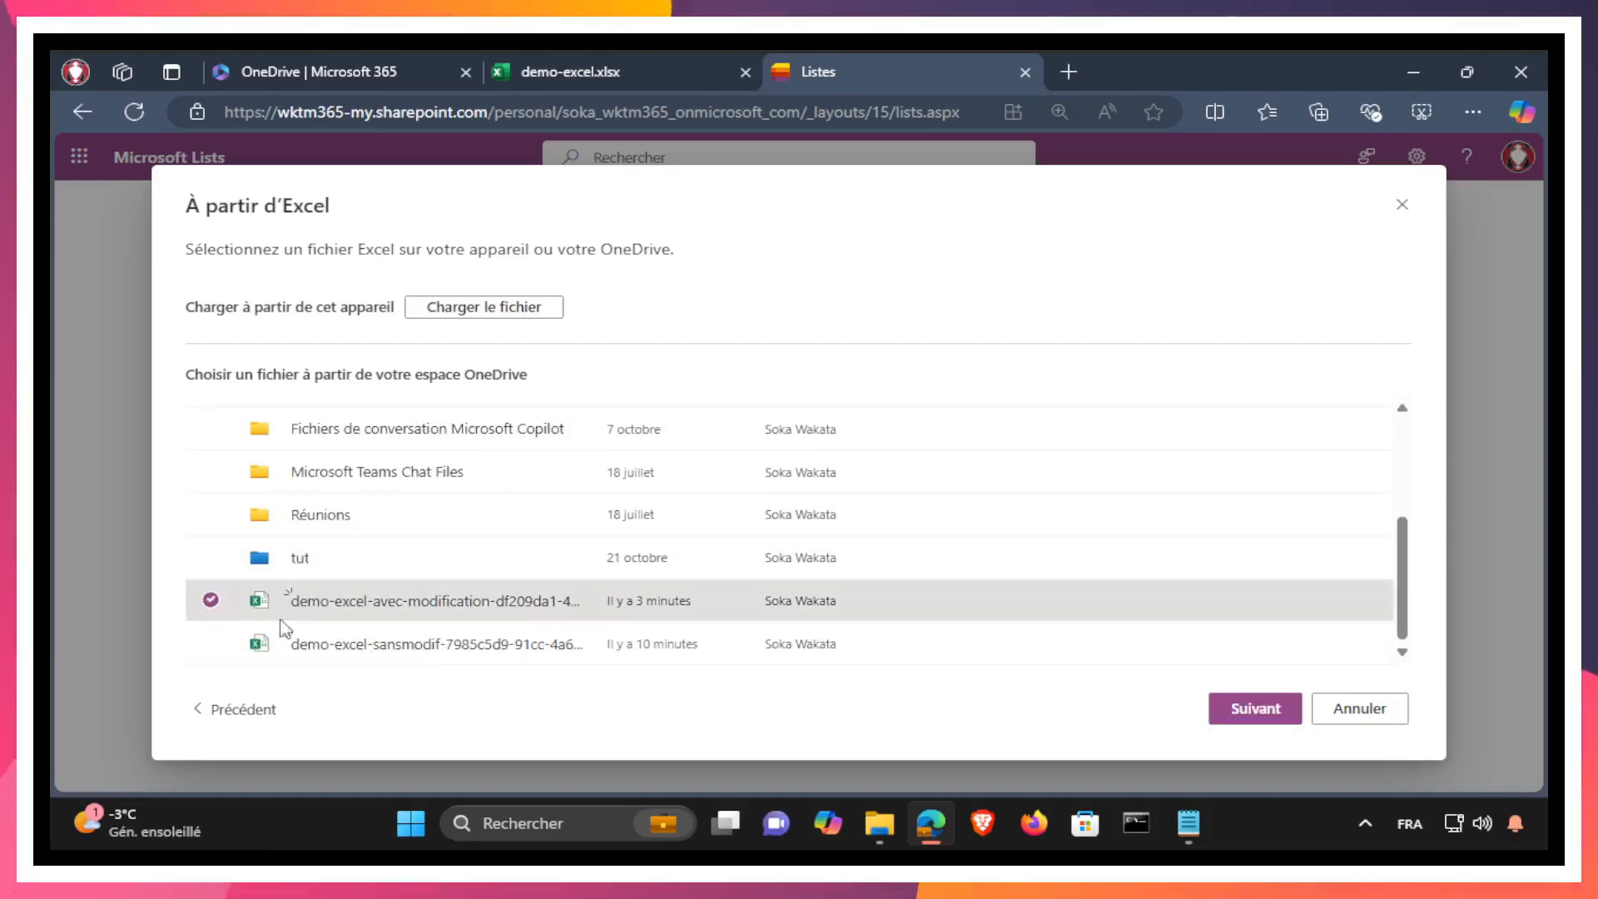
pyautogui.click(1240, 711)
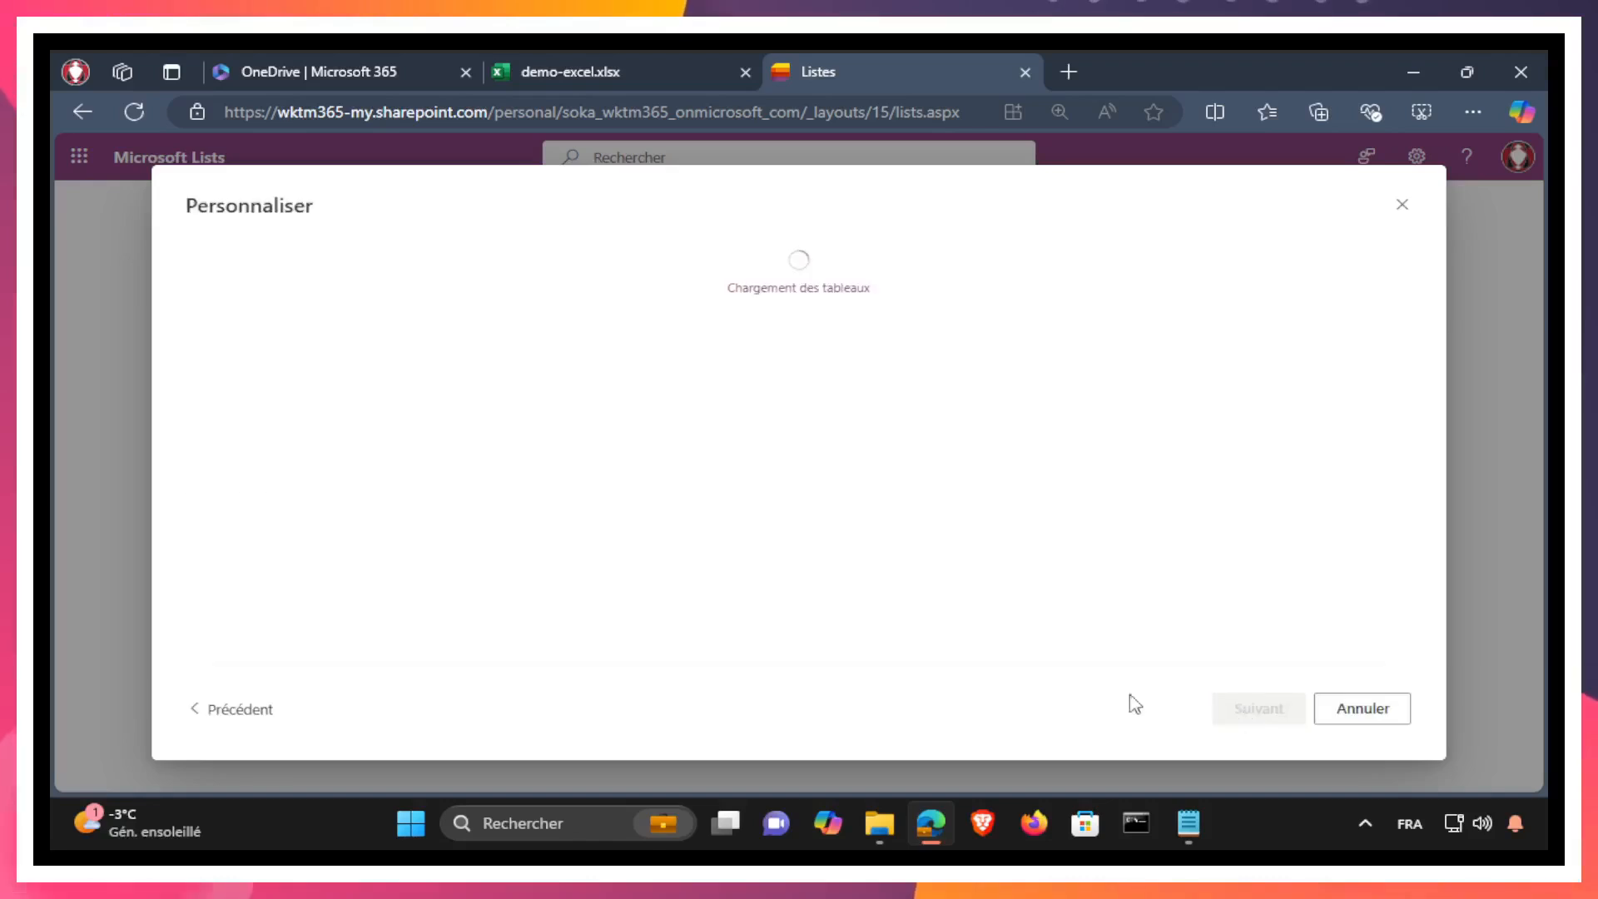
# Step: Choose consultants as the table to import and accept its column types
pyautogui.click(341, 310)
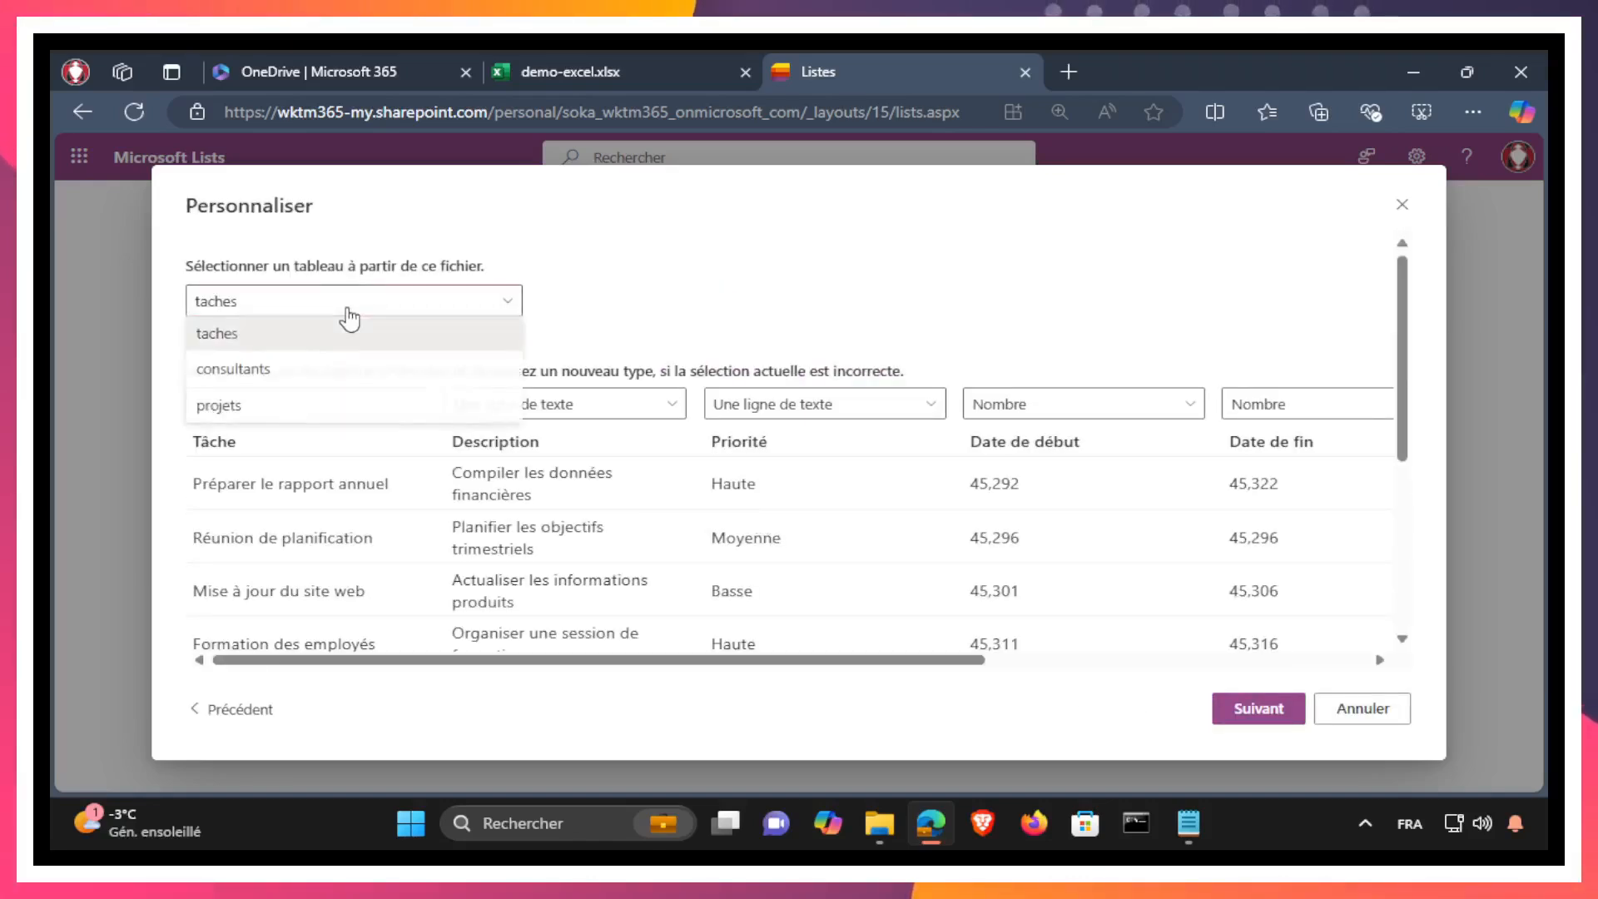
pyautogui.click(279, 382)
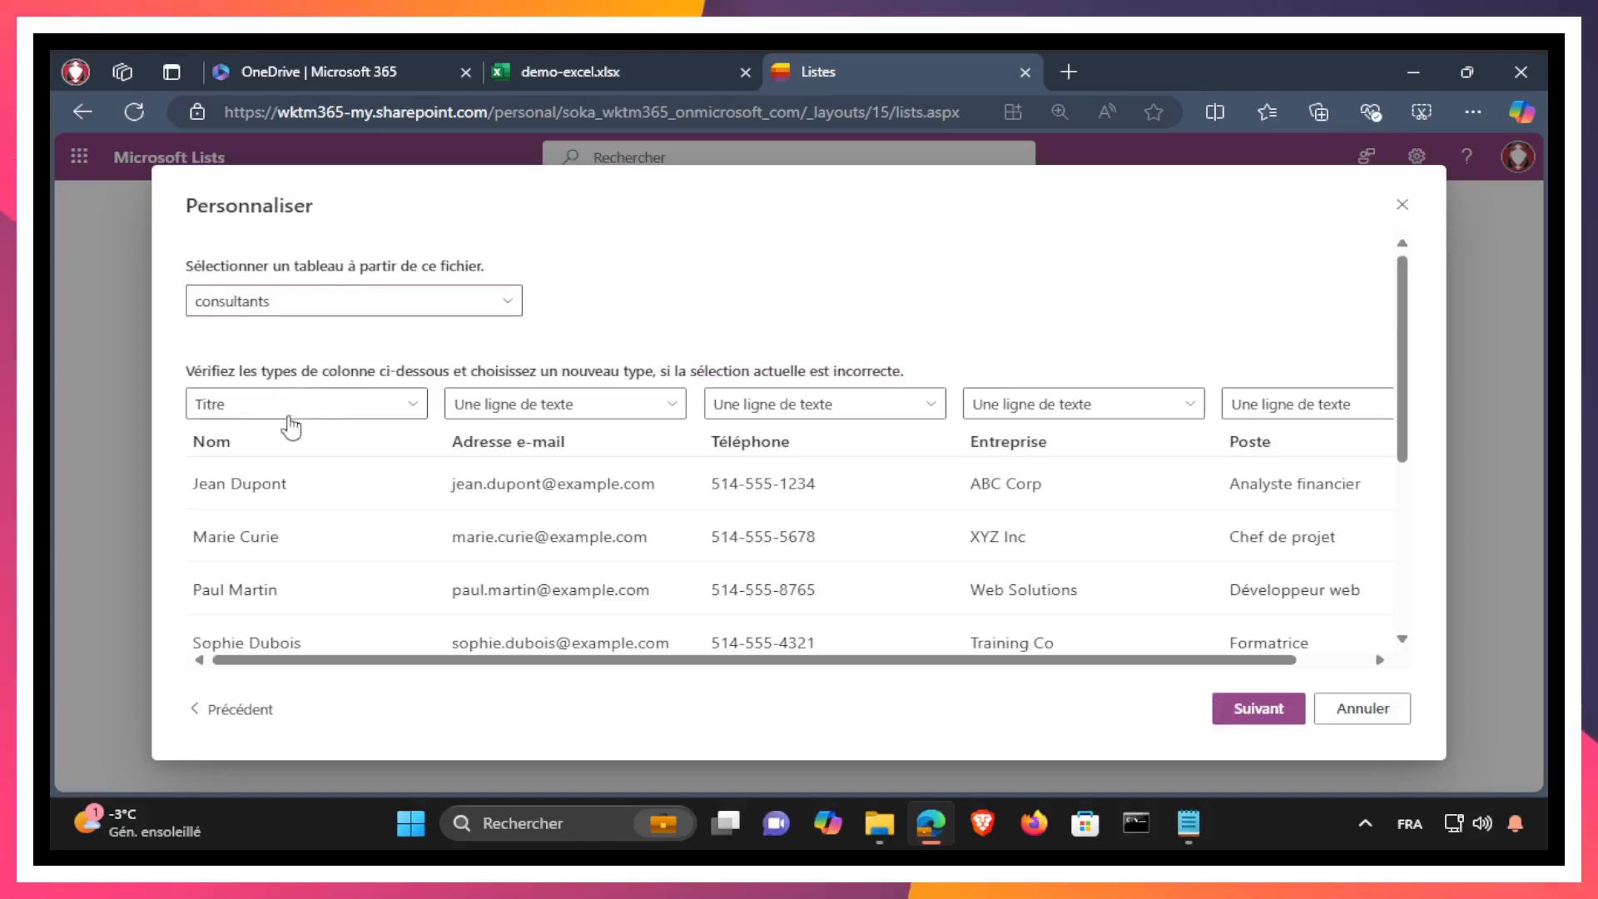
pyautogui.click(1258, 709)
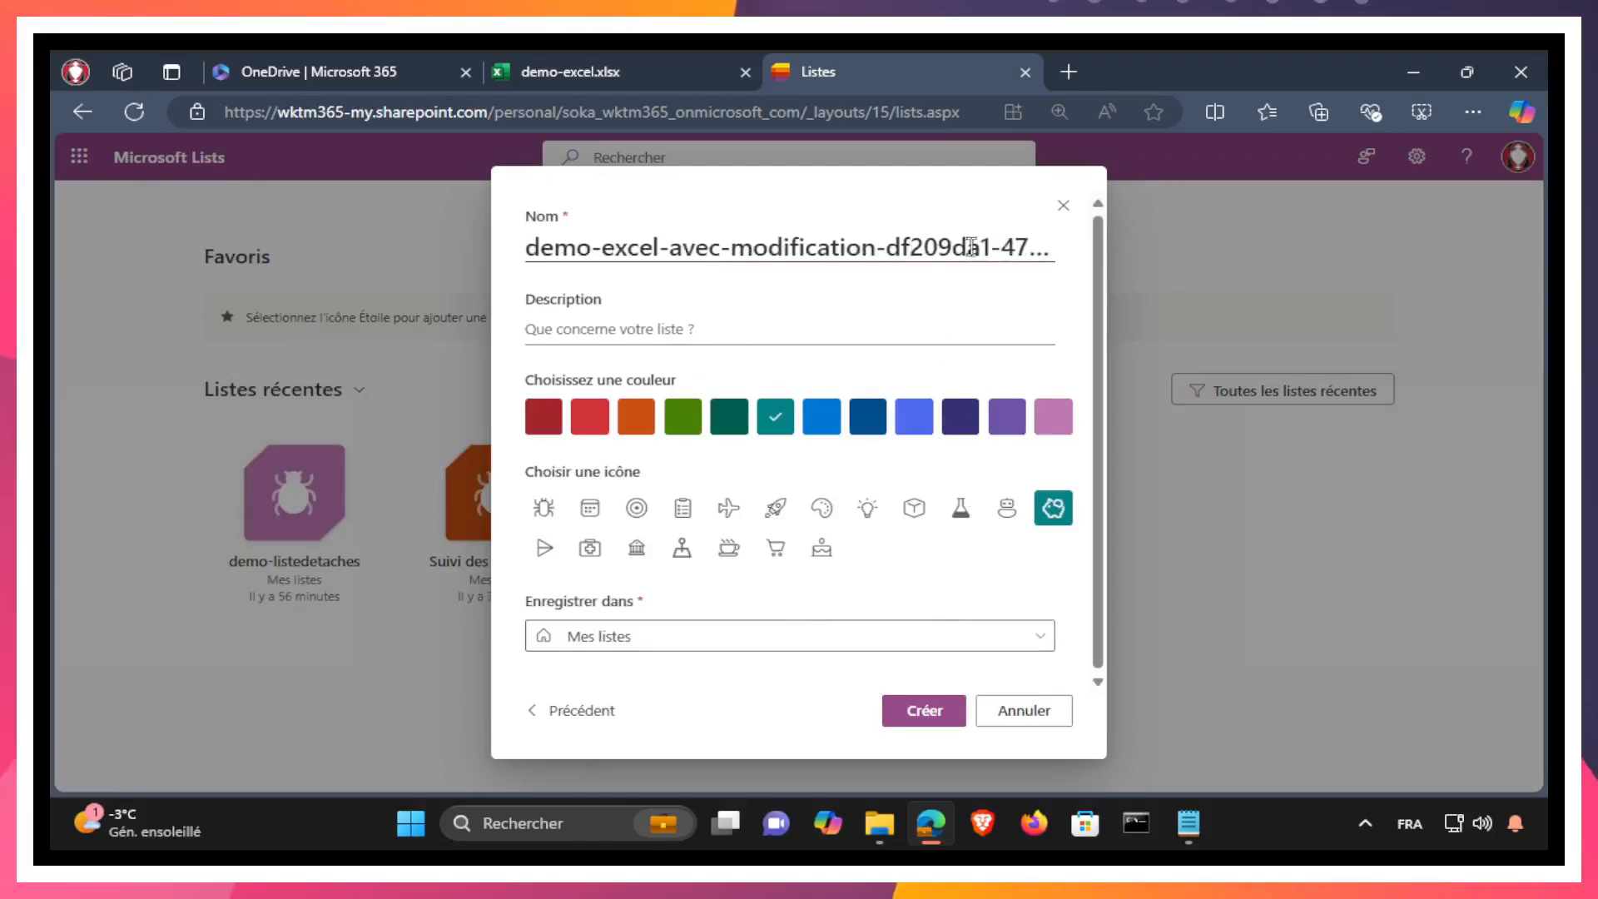
# Step: Name the list demo-consultants and create it in Mes listes
pyautogui.tripleClick(683, 250)
pyautogui.click(683, 250)
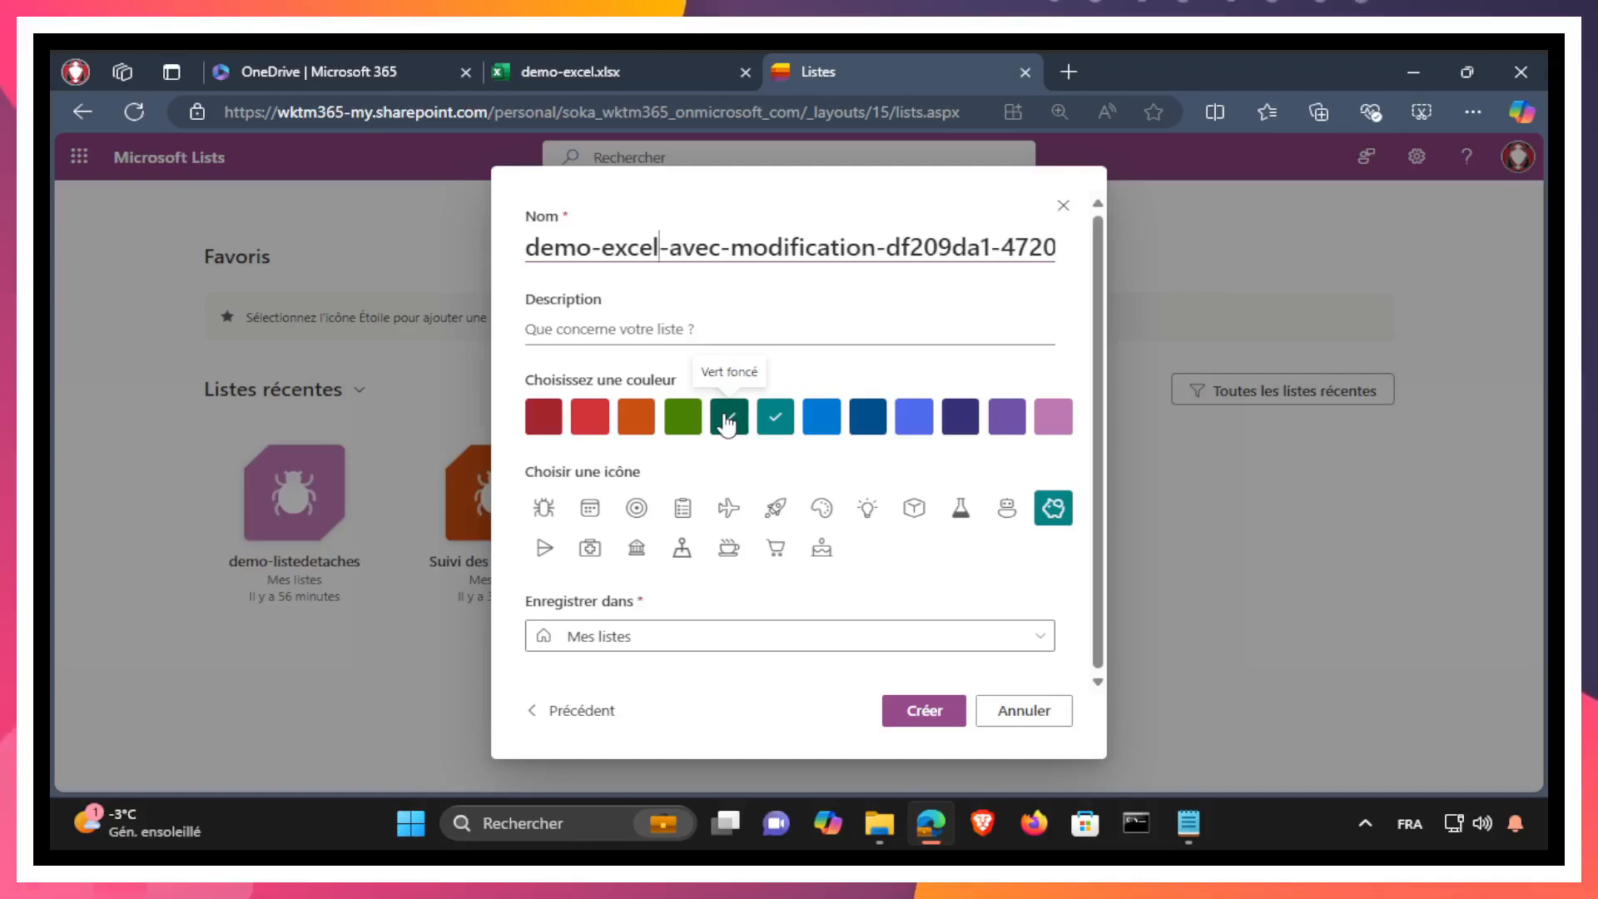
pyautogui.hotkey('shift', 'End')
pyautogui.write('cons')
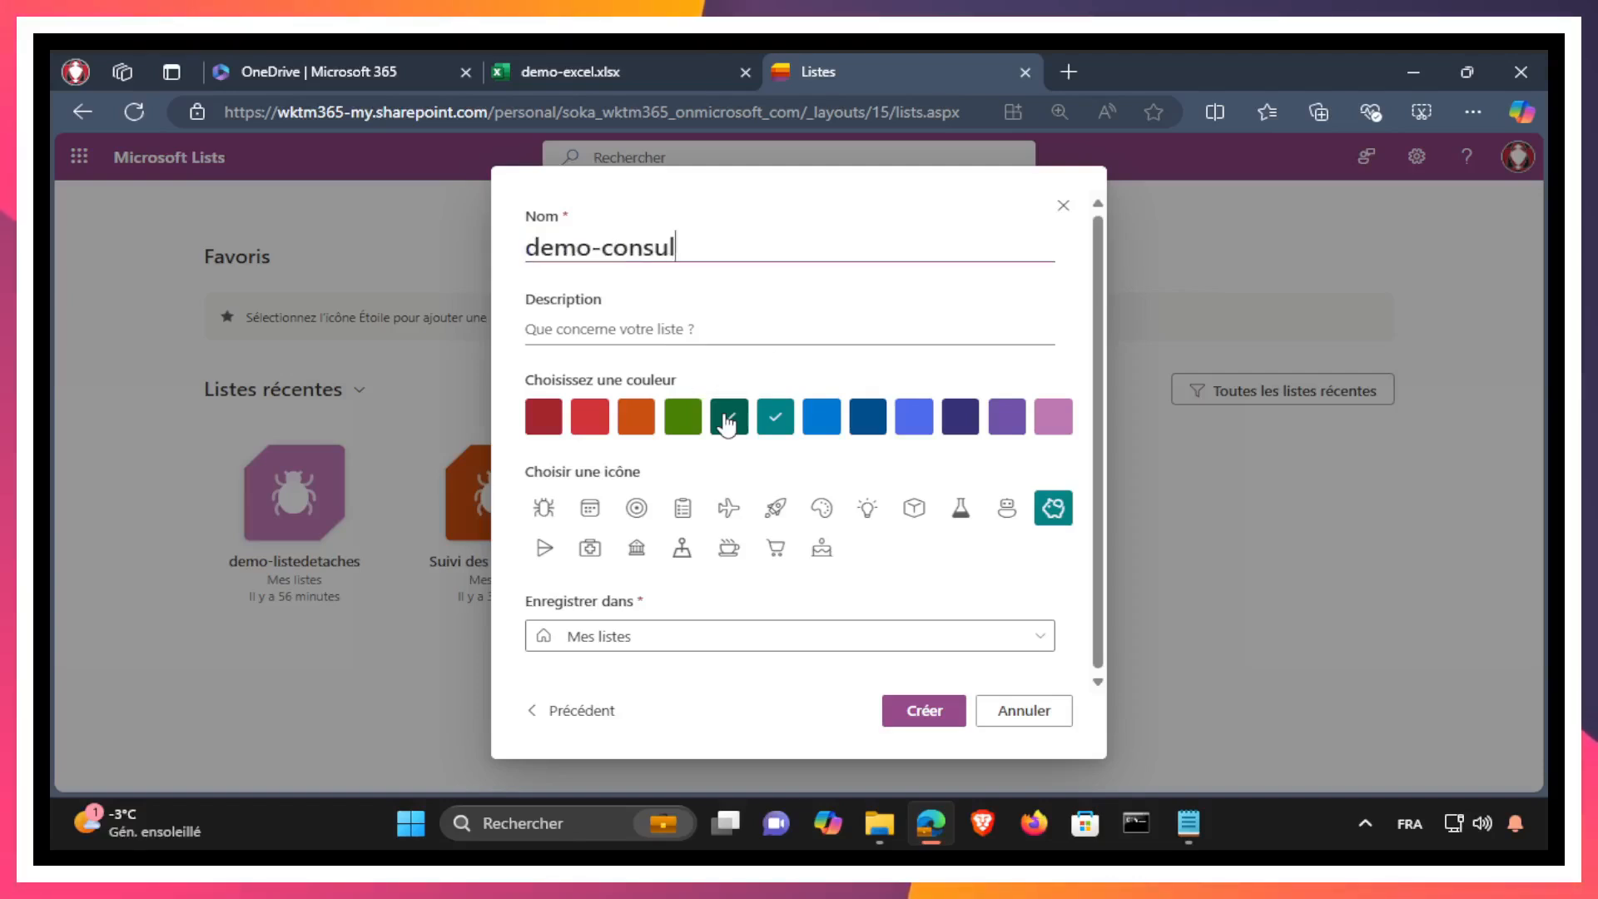
pyautogui.press('BackSpace')
pyautogui.press('BackSpace')
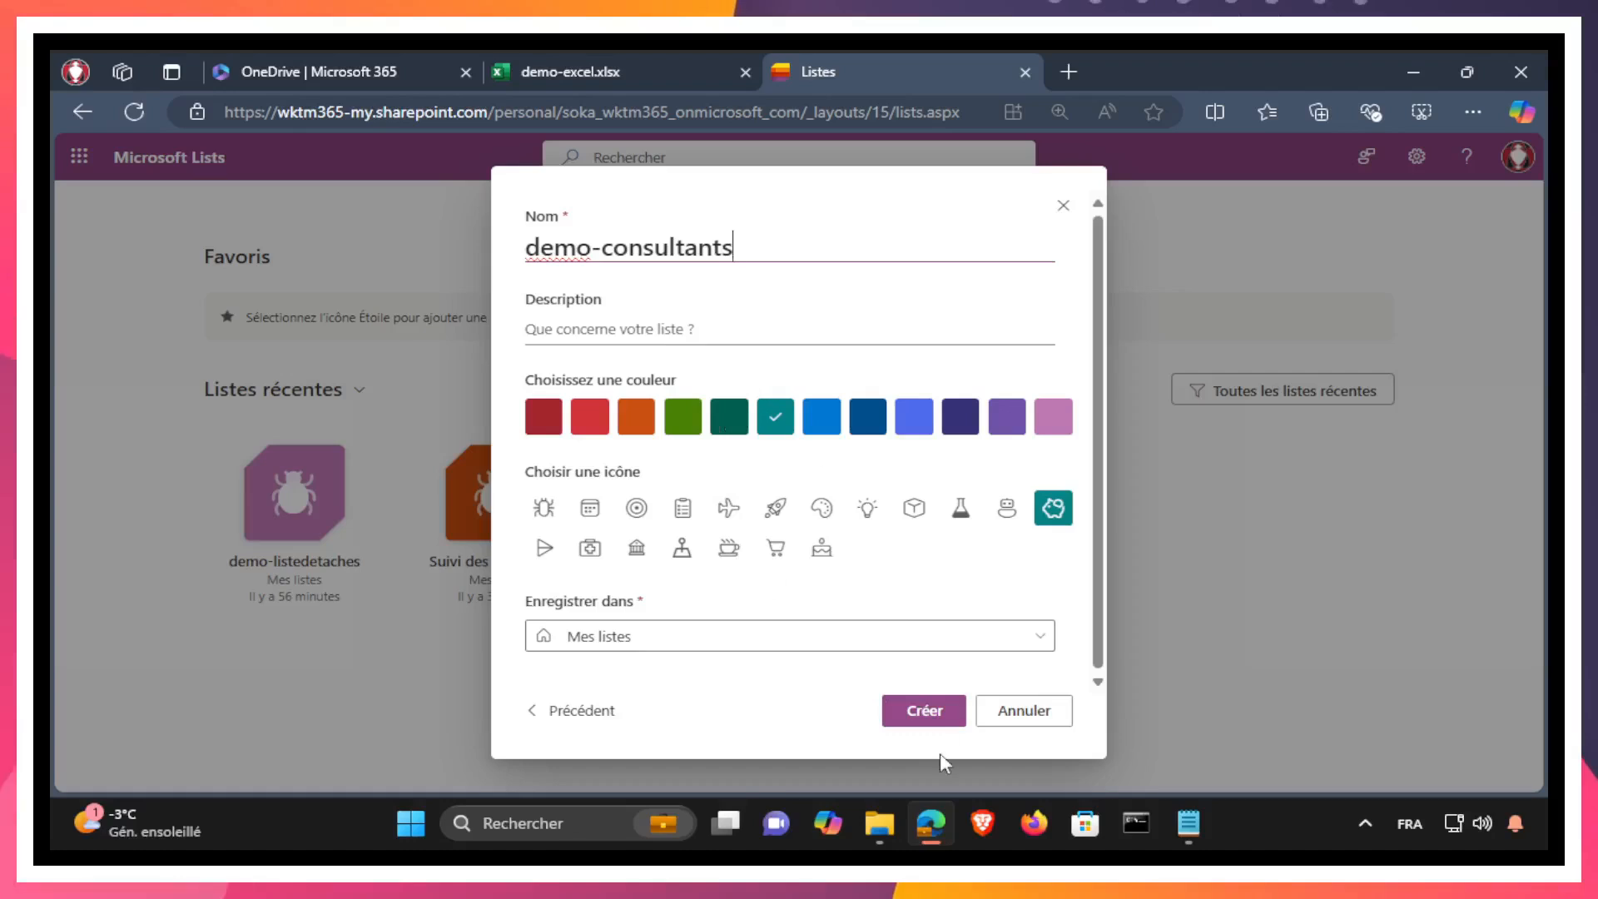
pyautogui.click(922, 713)
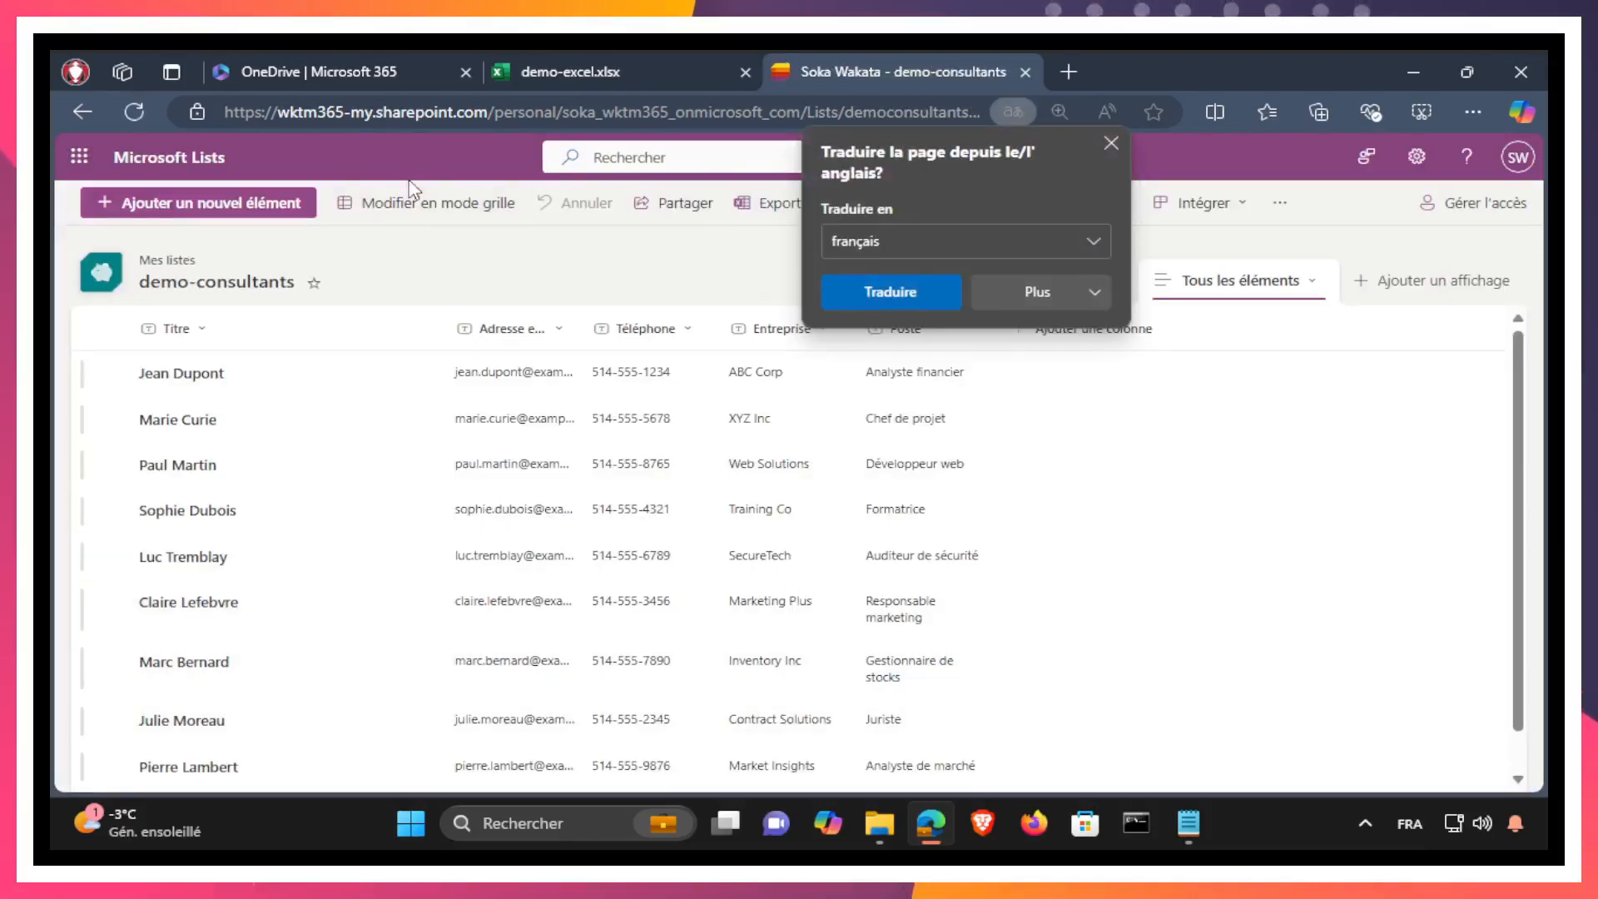
# Step: Return to the lists home and start a further list from Excel with the OneDrive demo-excel-avec-modification workbook
pyautogui.click(179, 159)
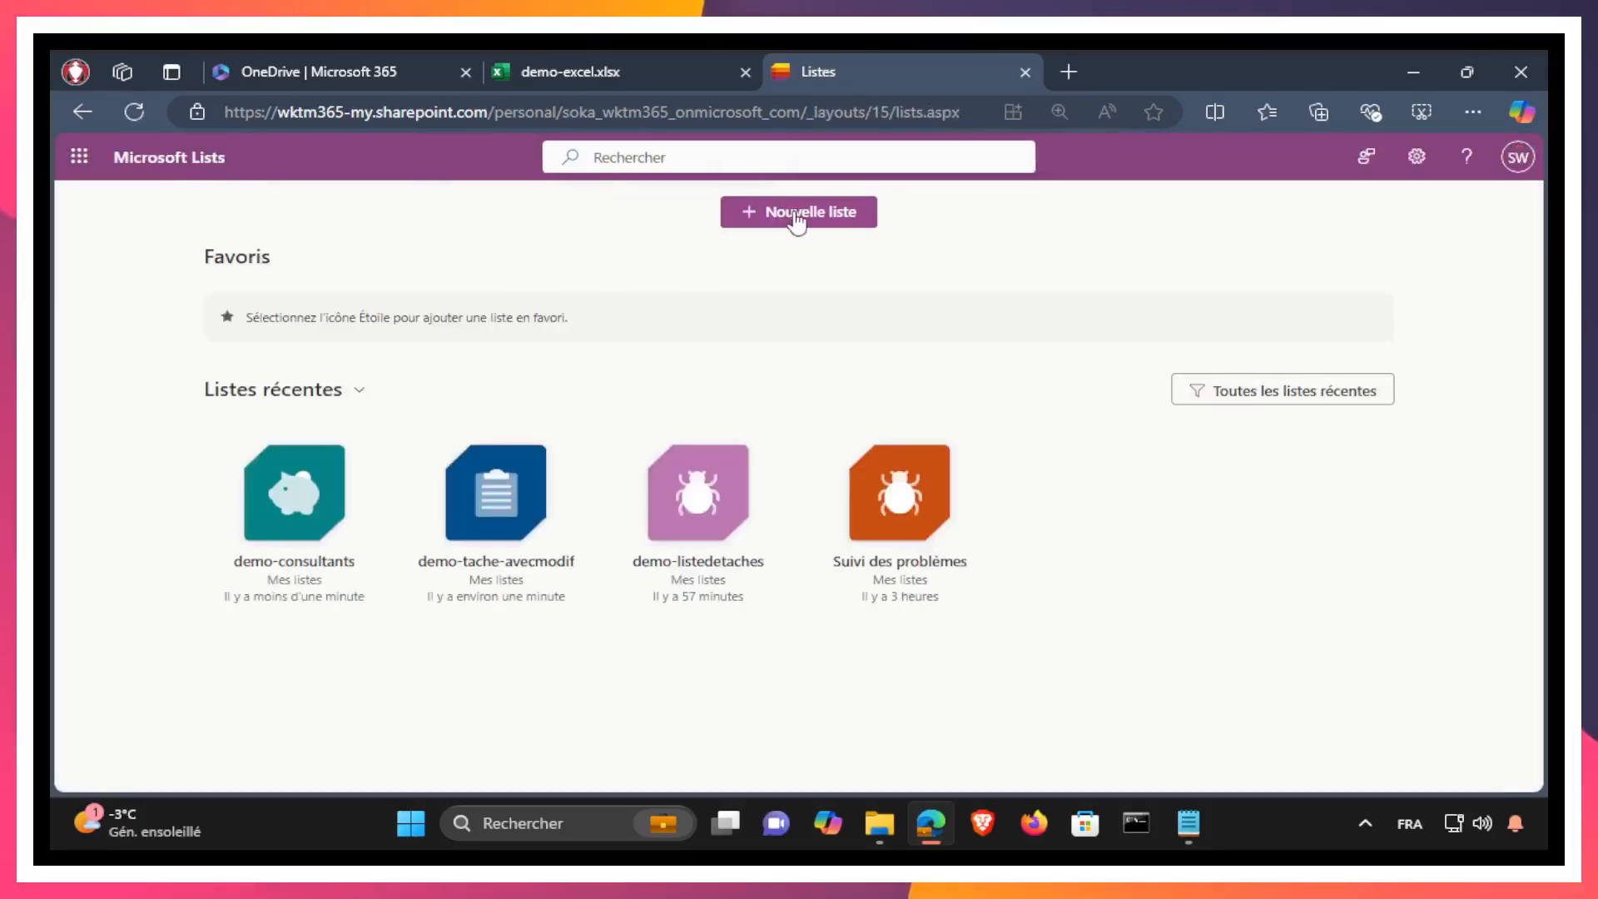
pyautogui.click(746, 212)
pyautogui.click(566, 288)
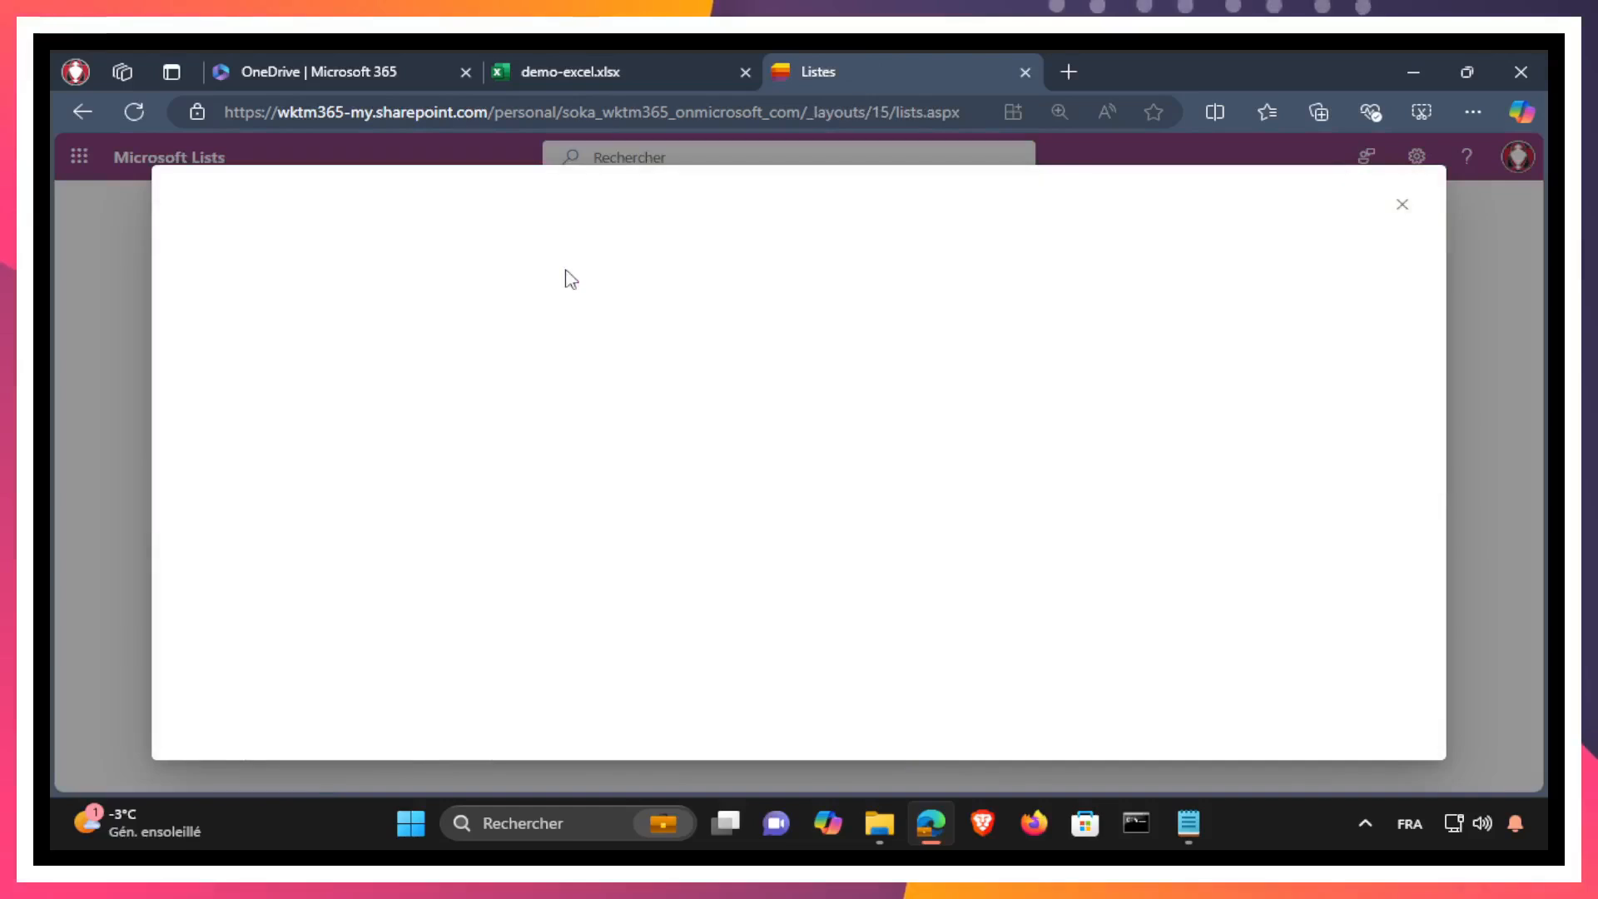
pyautogui.scroll(-3, 416, 541)
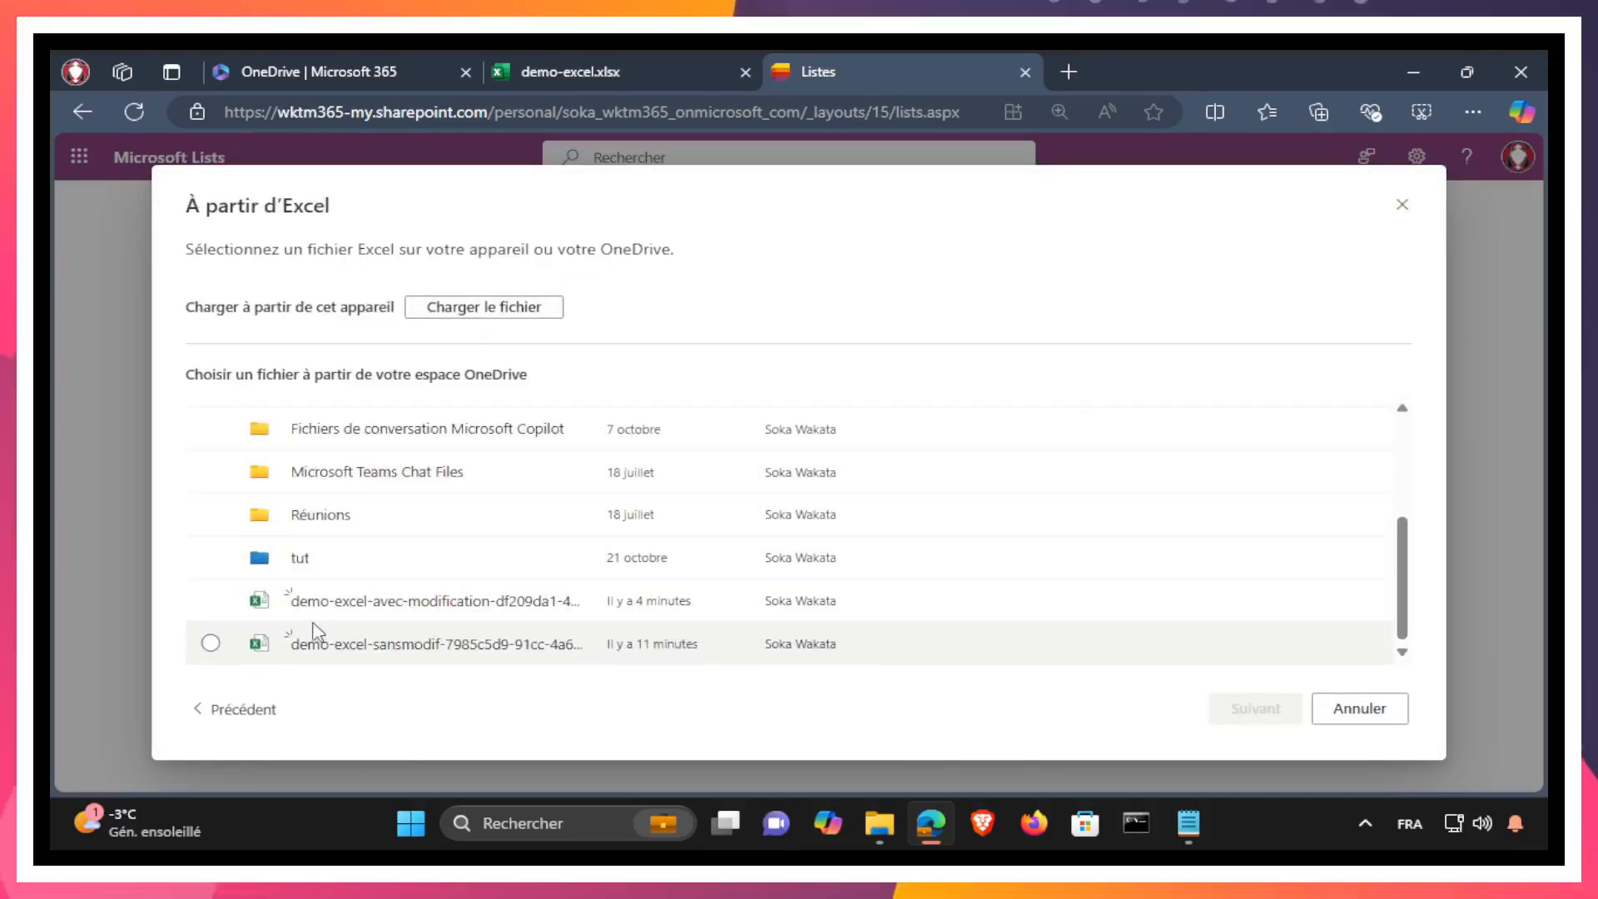
pyautogui.click(210, 600)
pyautogui.click(1227, 705)
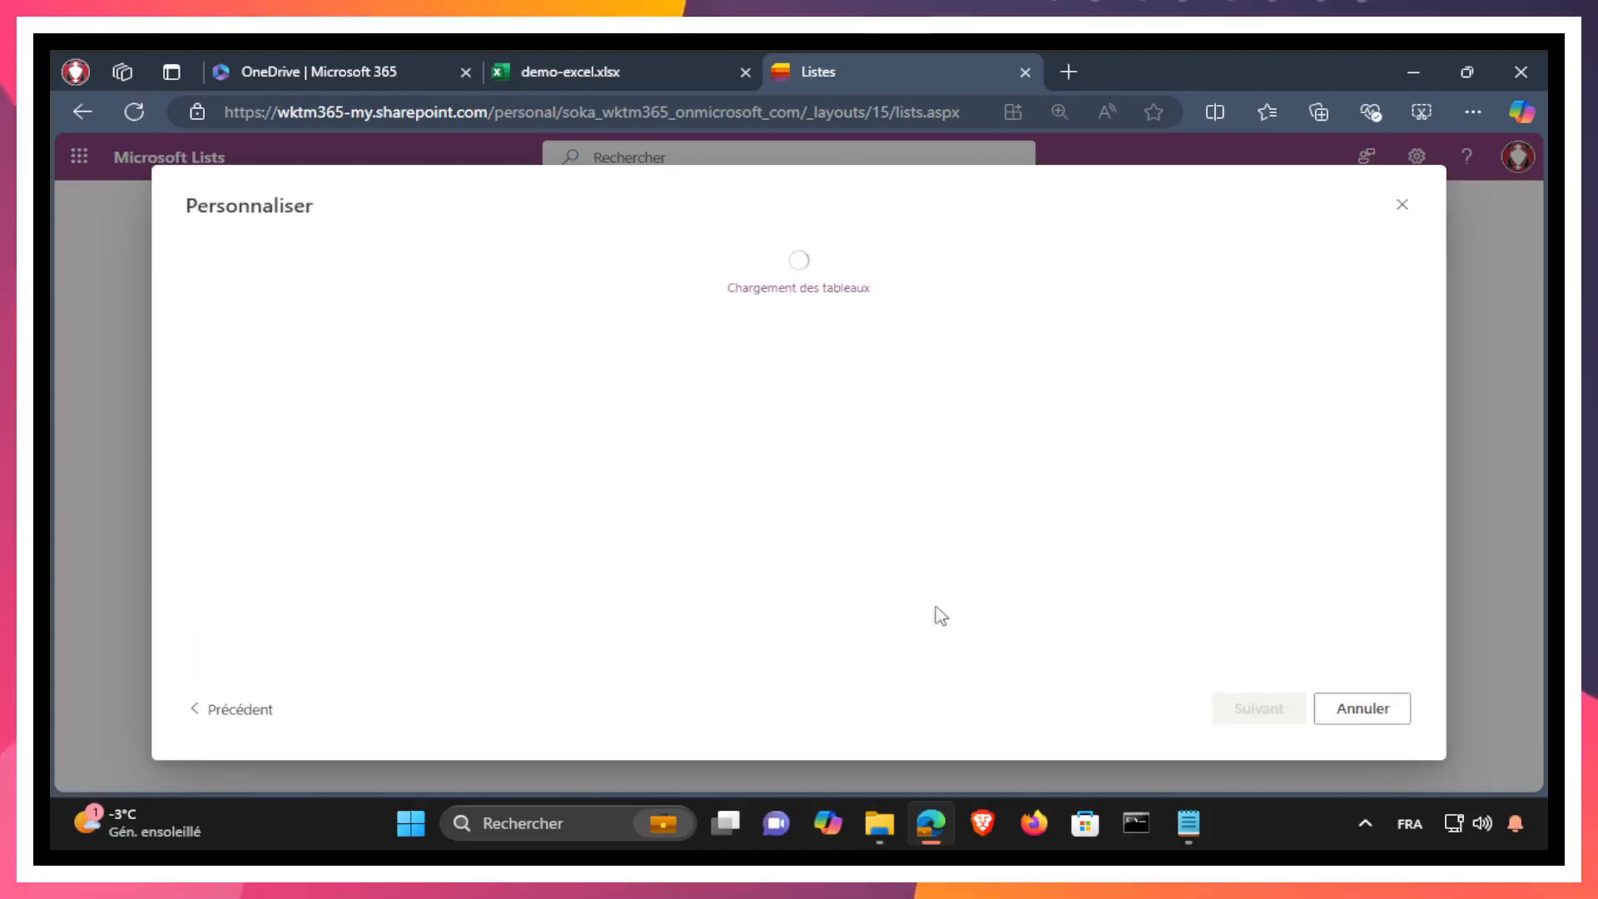
# Step: Choose projets as the table to import and accept its column types
pyautogui.click(411, 314)
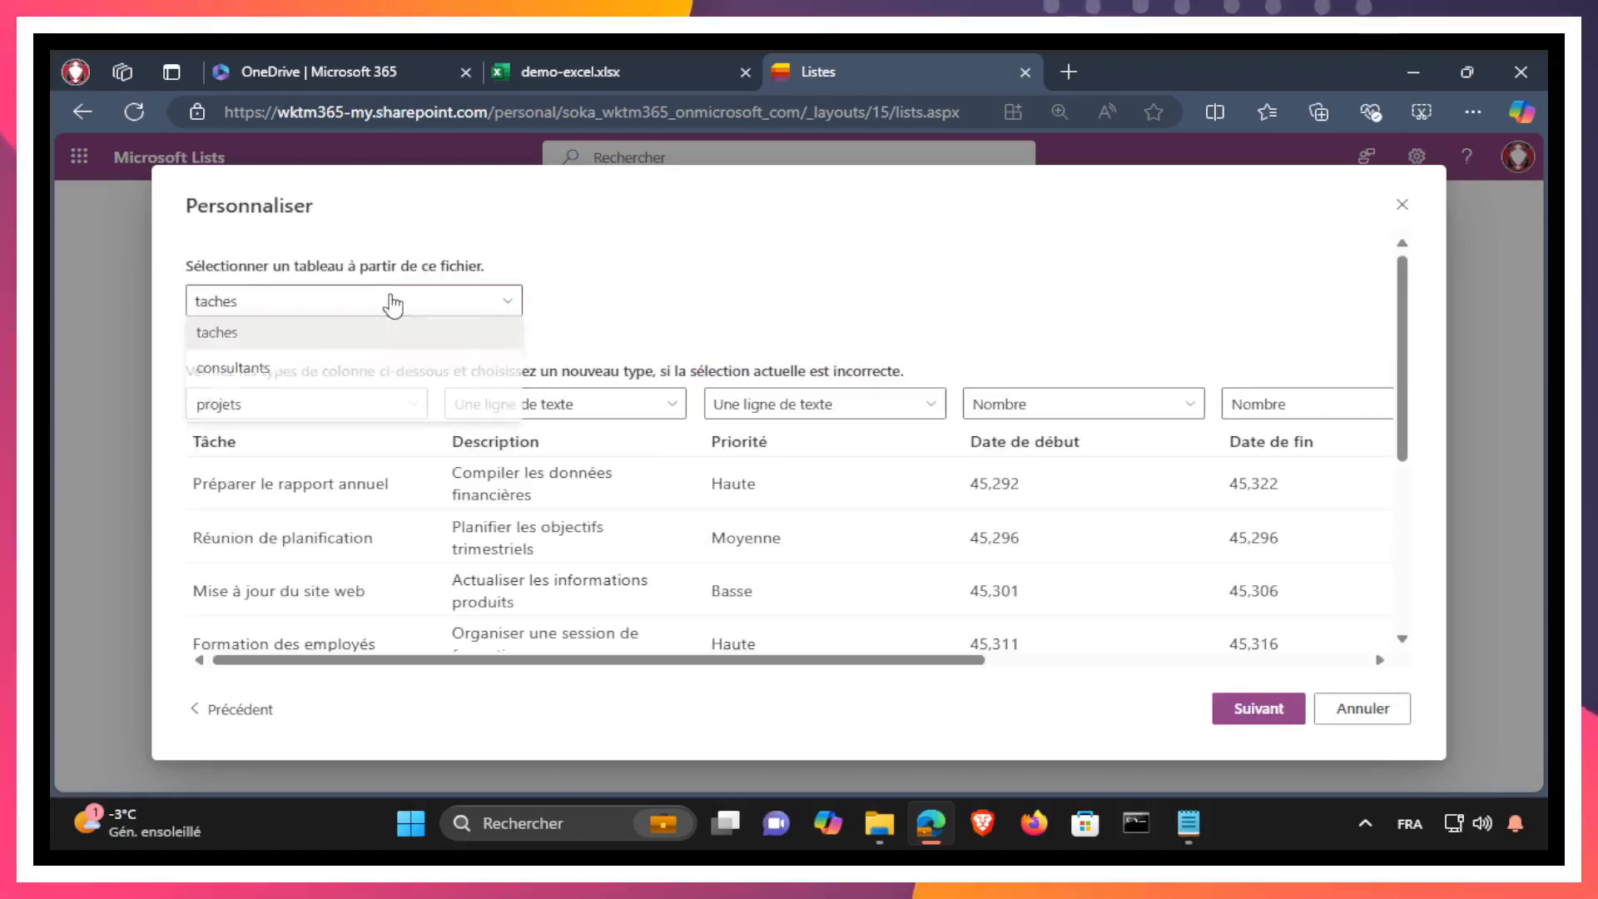
pyautogui.click(282, 403)
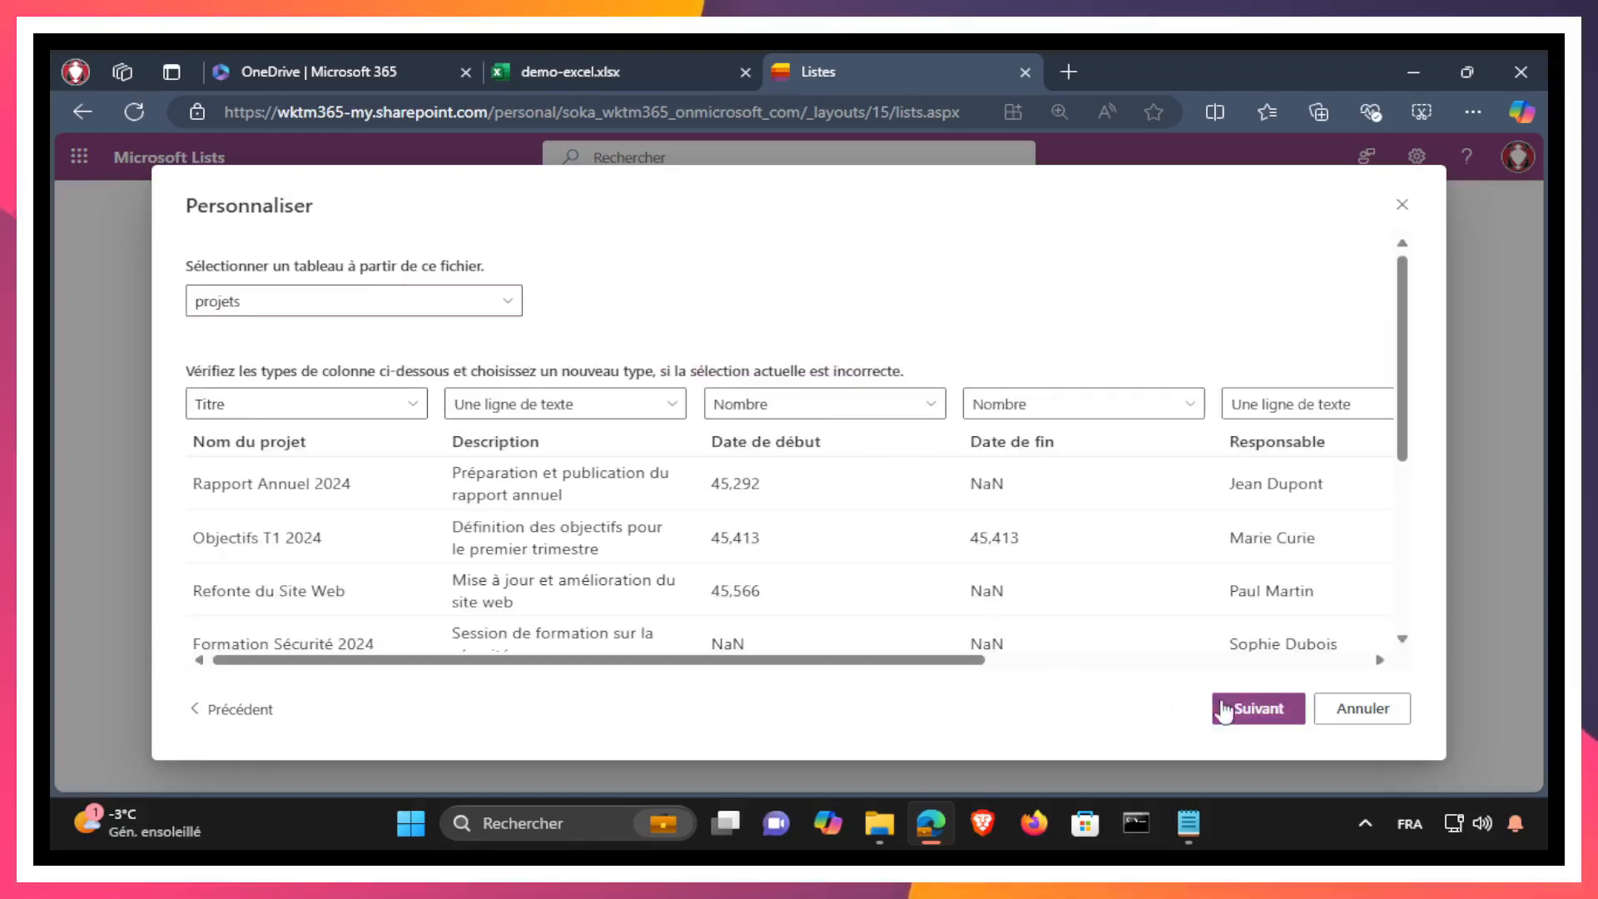
pyautogui.click(1258, 708)
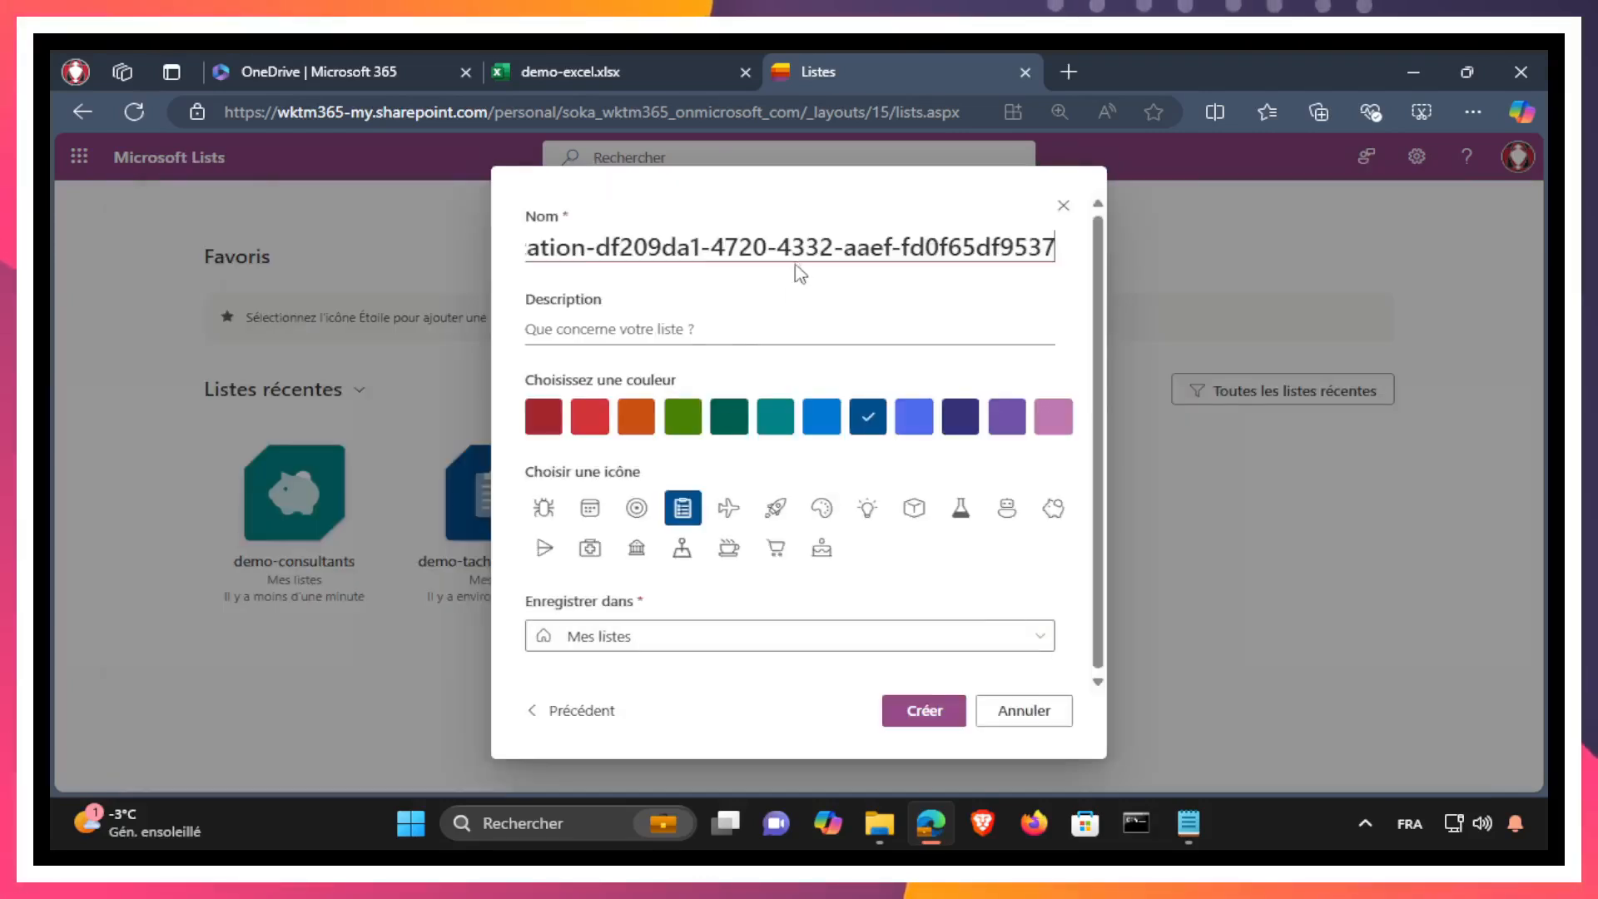
# Step: Name the list demo-projets and create it in Mes listes
pyautogui.click(966, 246)
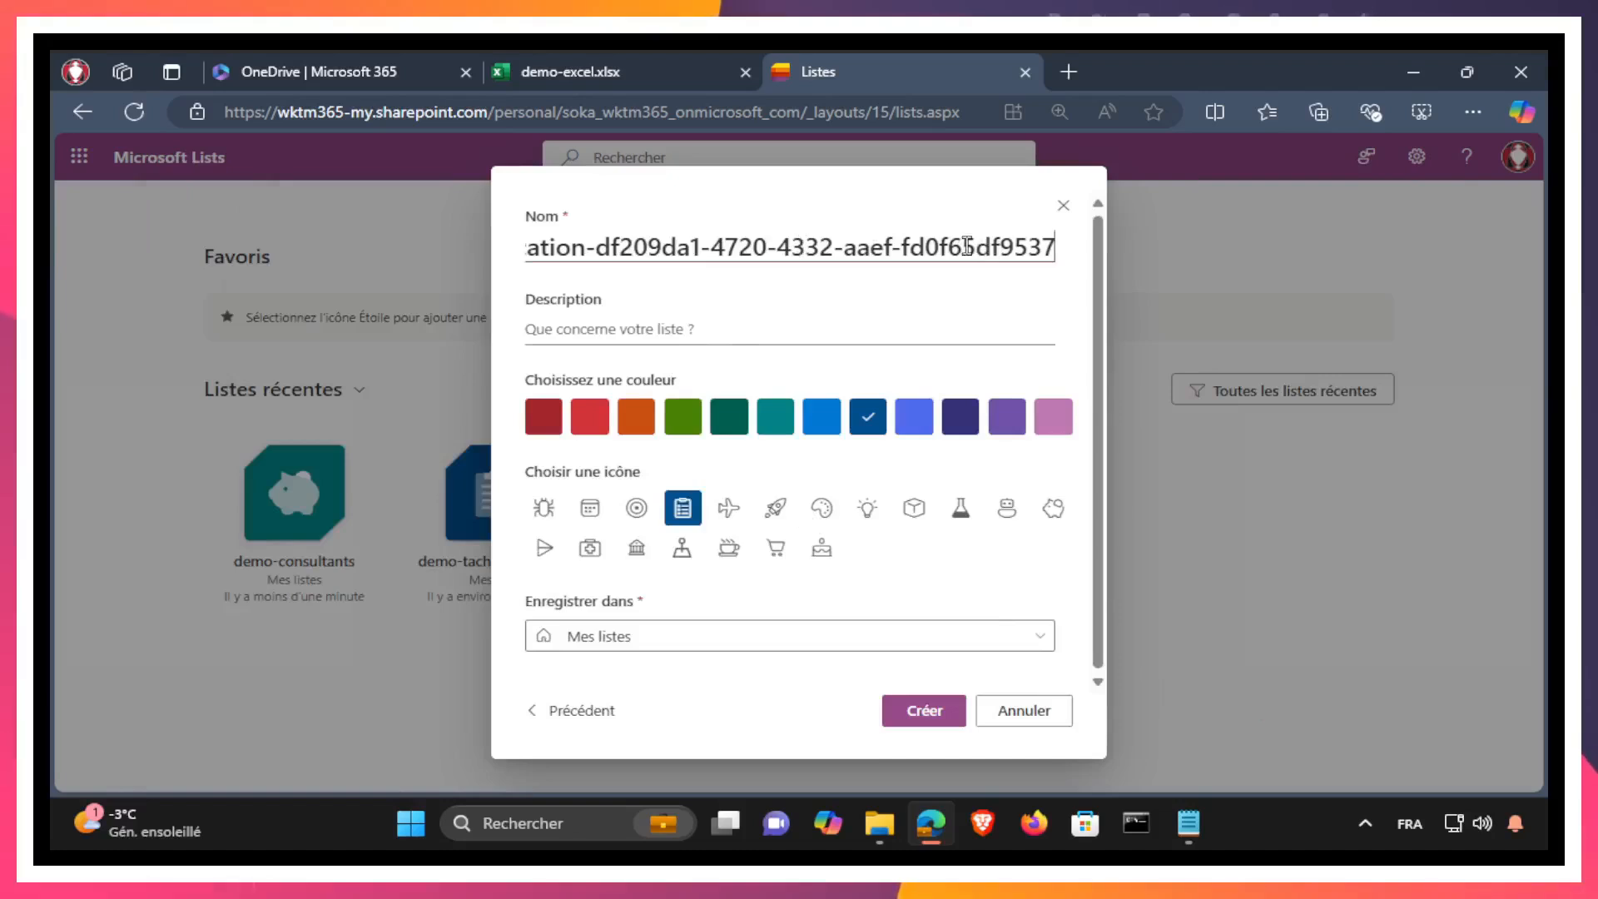
pyautogui.hotkey('ctrl', 'a')
pyautogui.hotkey('shift', 'Right')
pyautogui.hotkey('shift', 'Right')
pyautogui.hotkey('shift', 'Right')
pyautogui.hotkey('shift', 'Right')
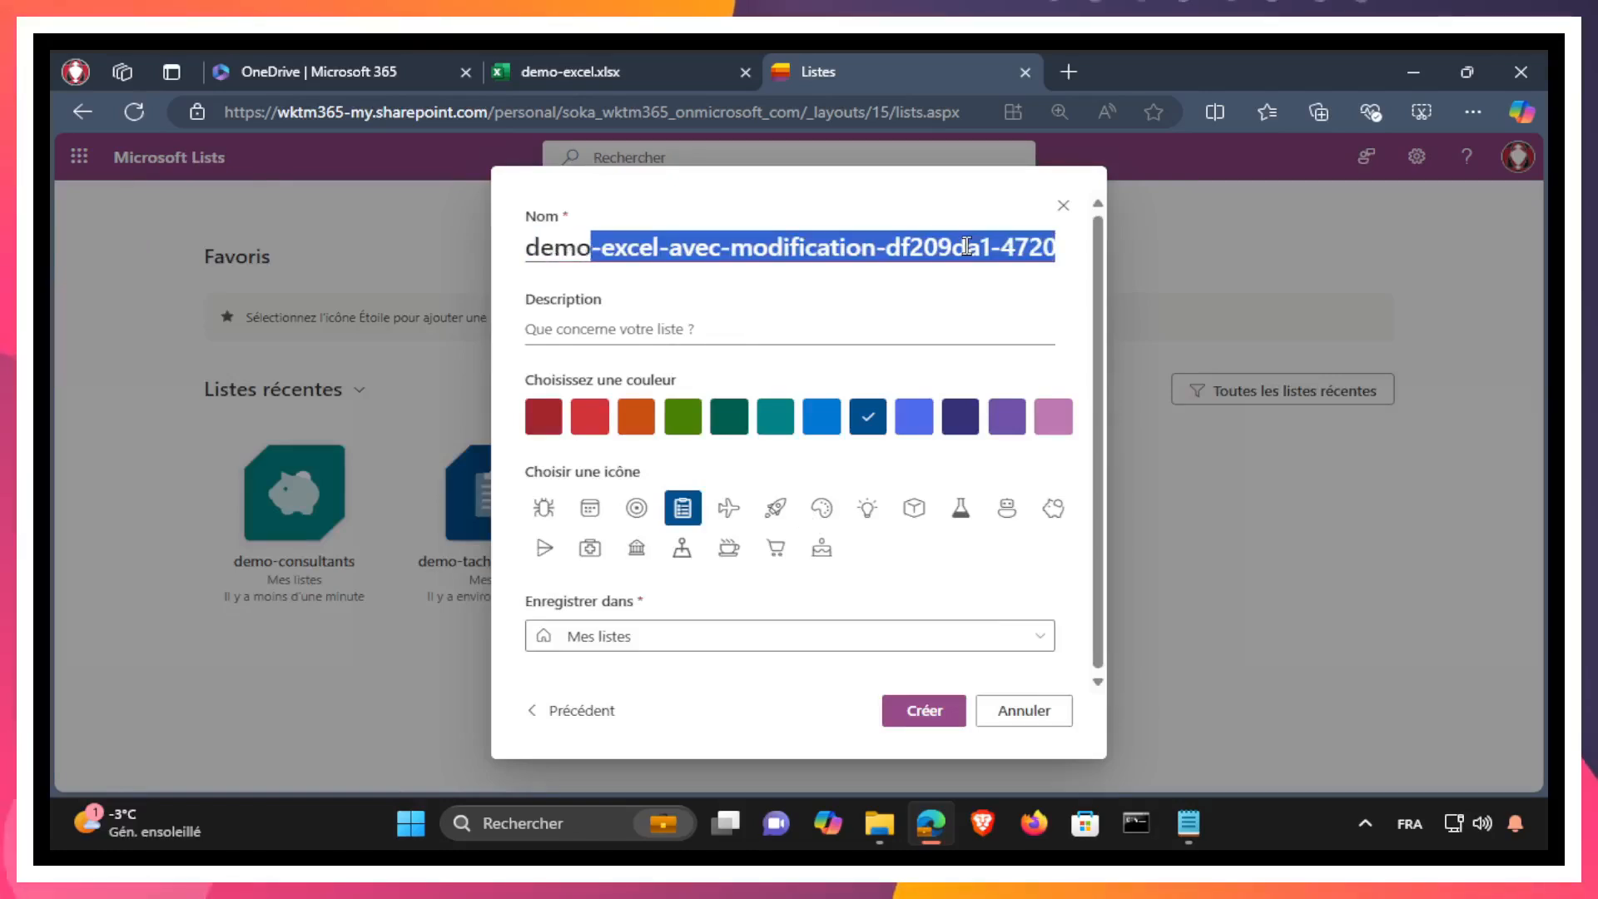
pyautogui.write('projets')
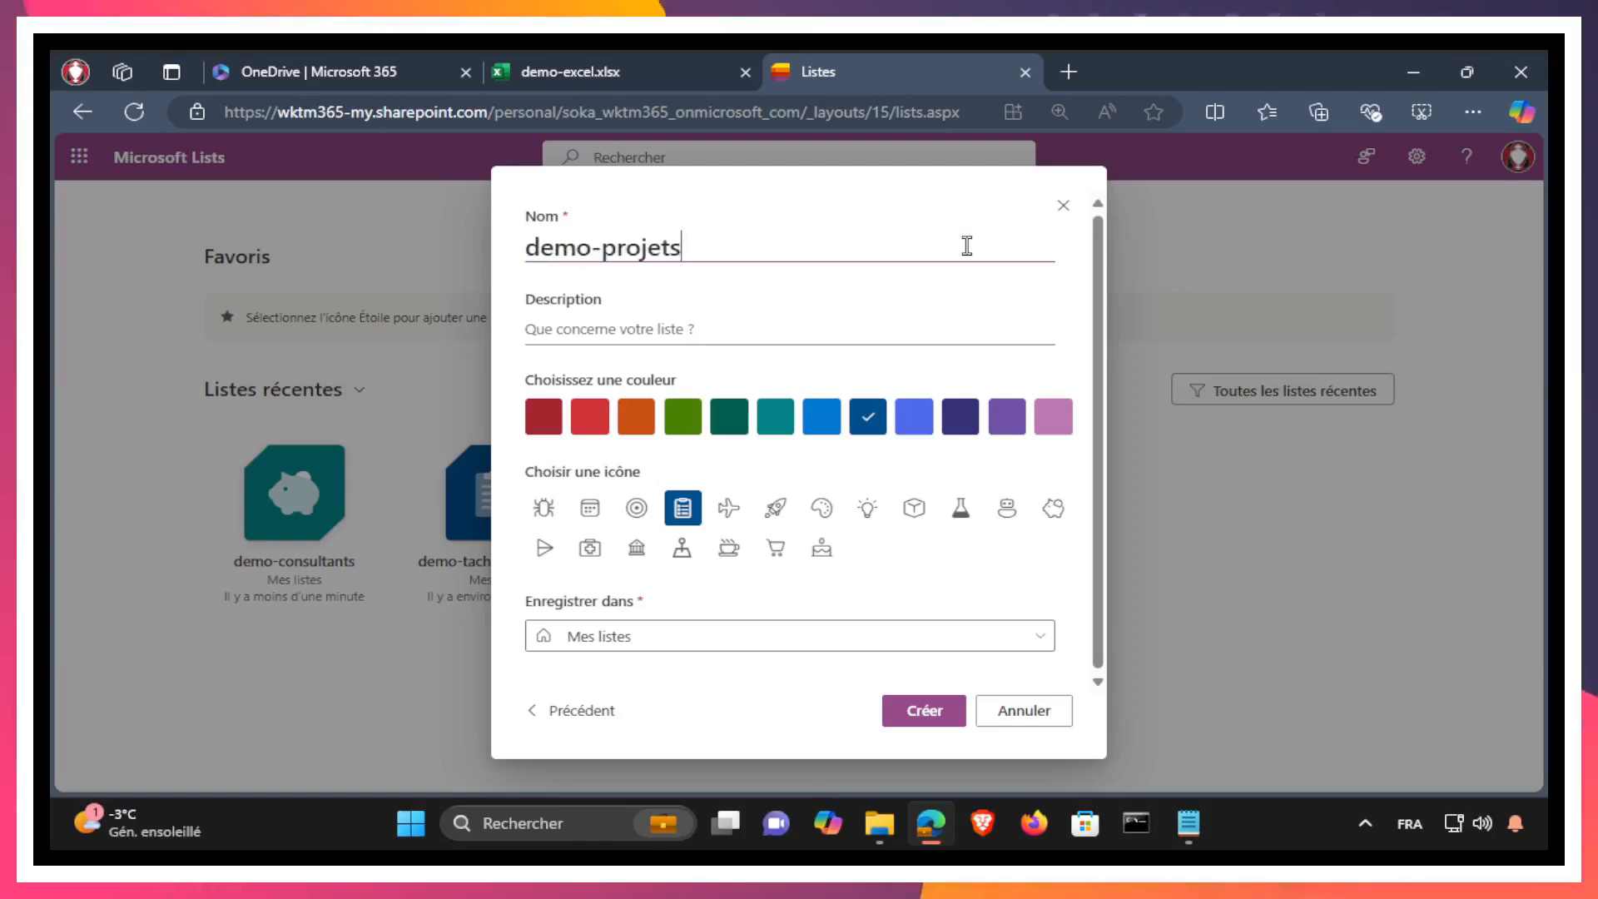
pyautogui.click(920, 721)
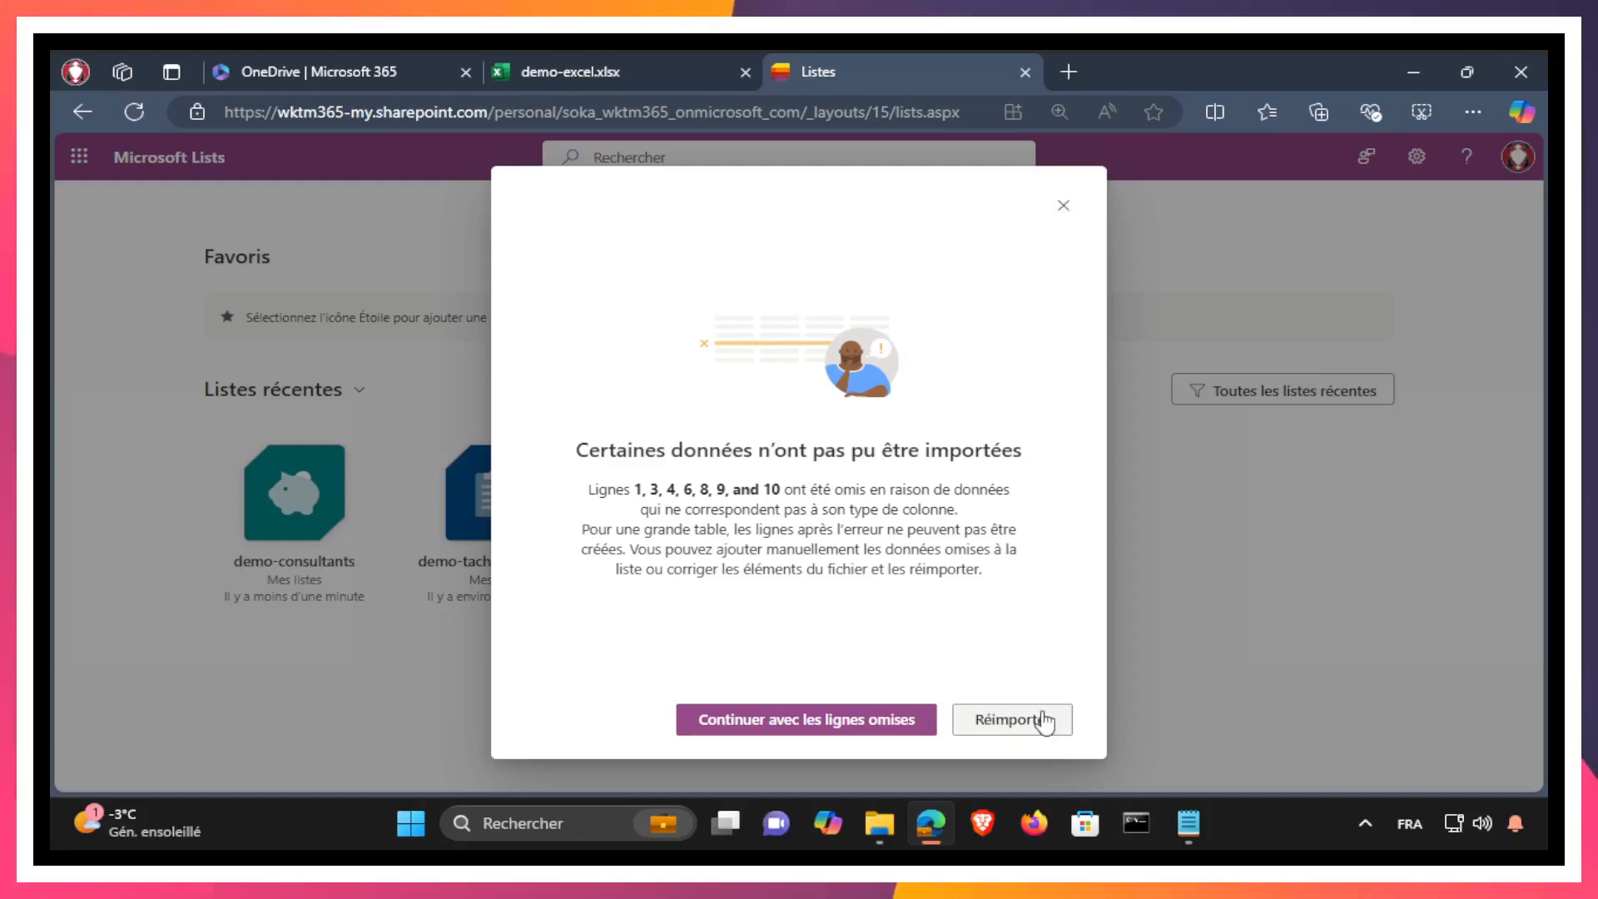
# Step: Dismiss the skipped-rows notice, return to the lists home and start a new list from Excel
pyautogui.click(1064, 211)
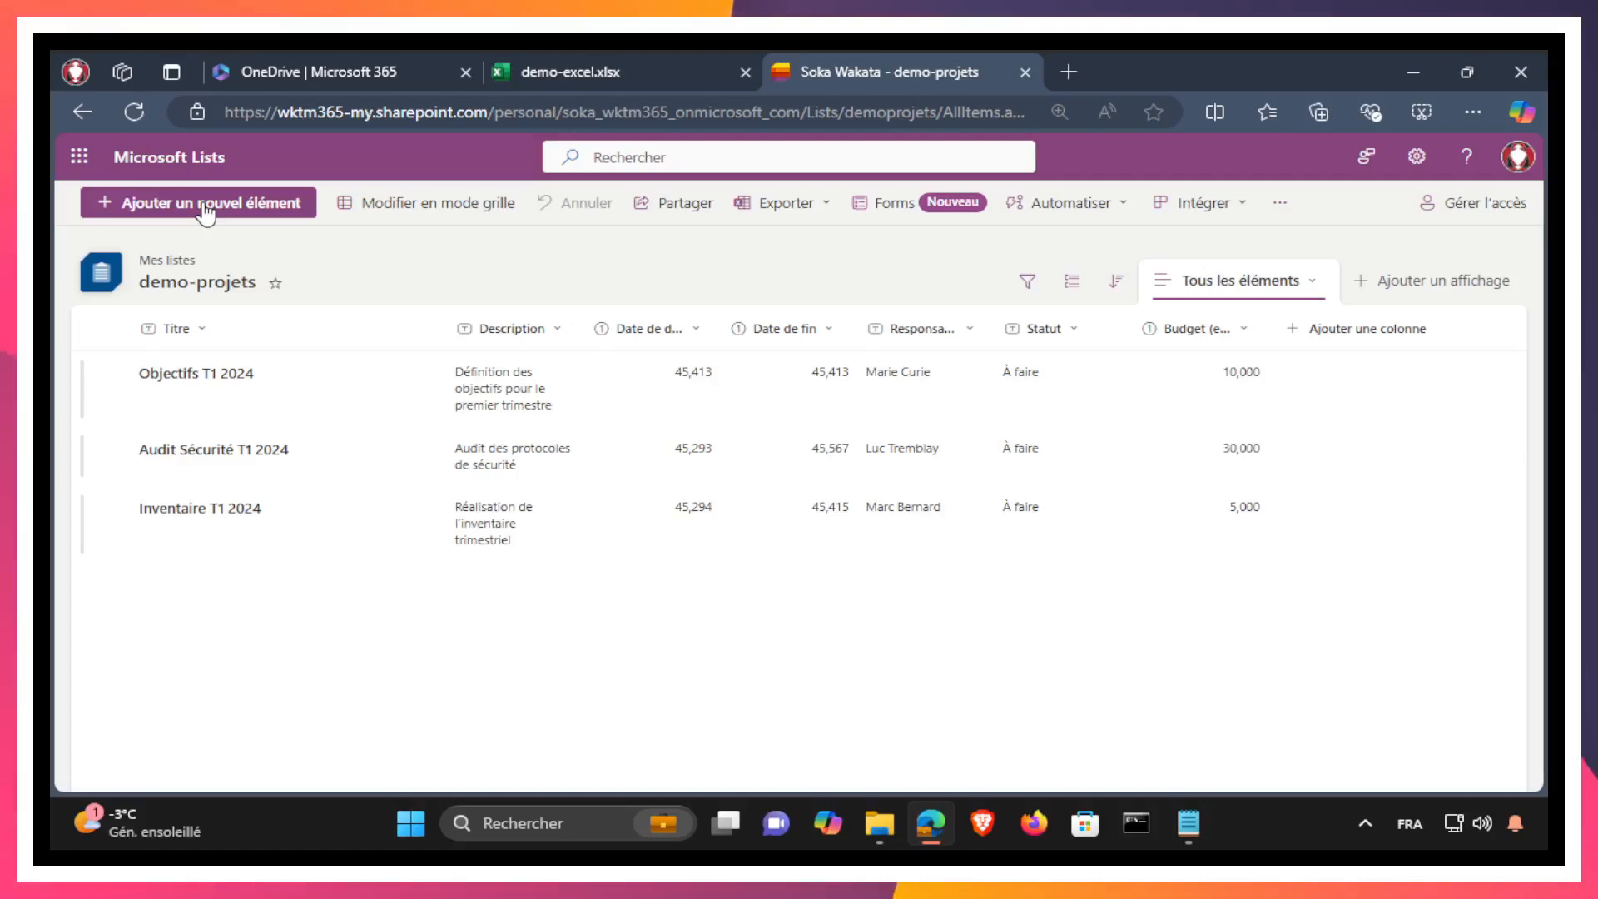
pyautogui.click(219, 175)
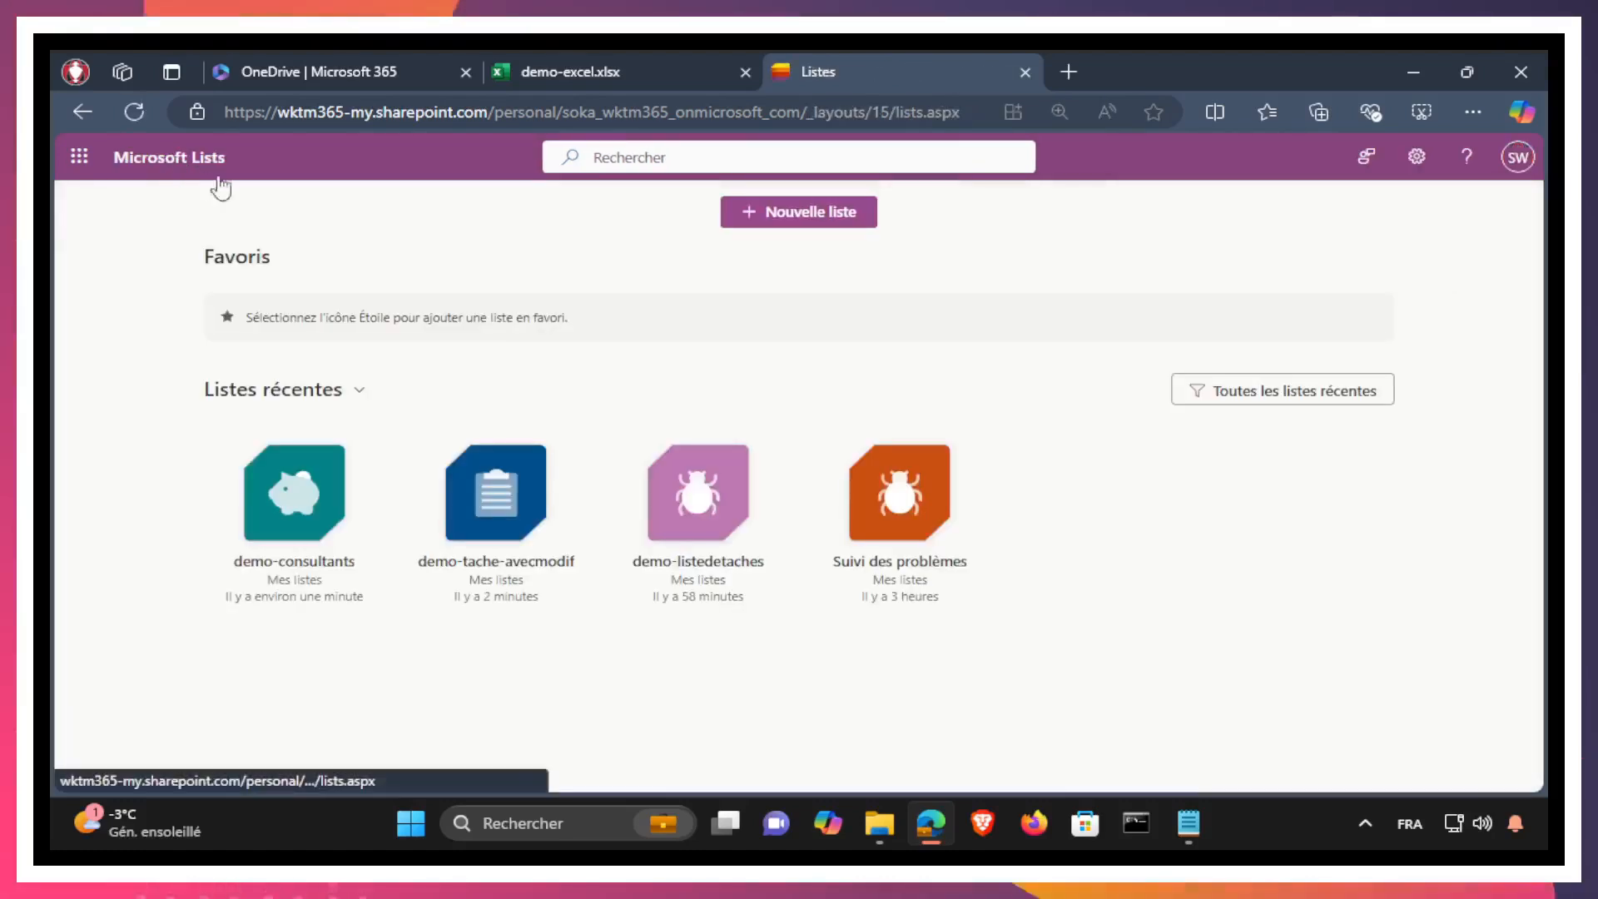
pyautogui.click(793, 217)
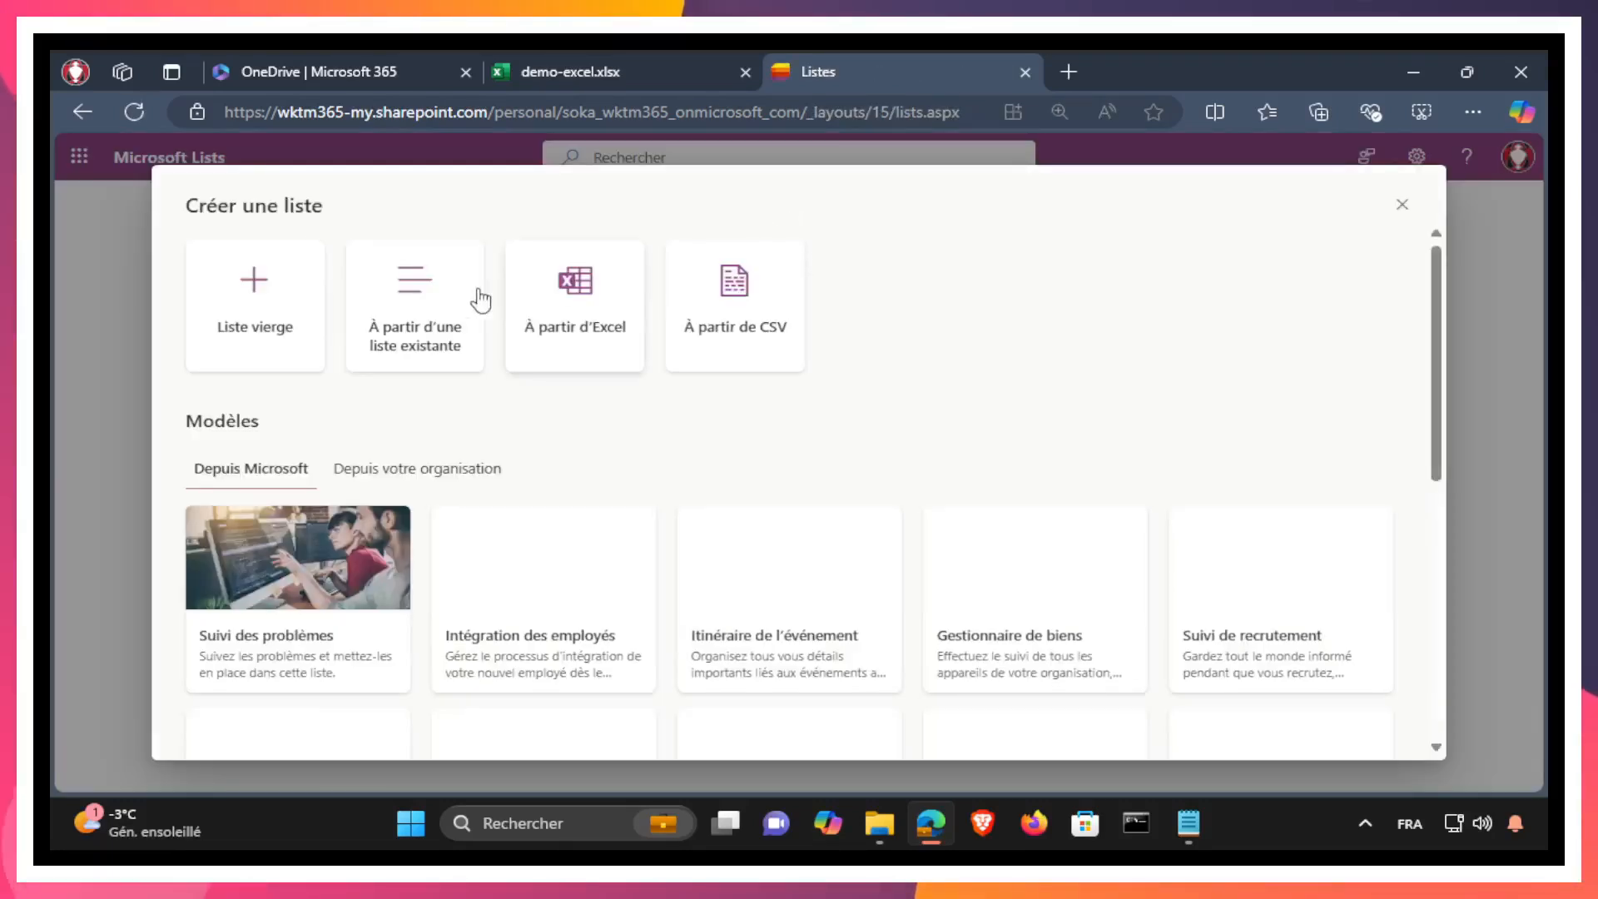
pyautogui.click(620, 289)
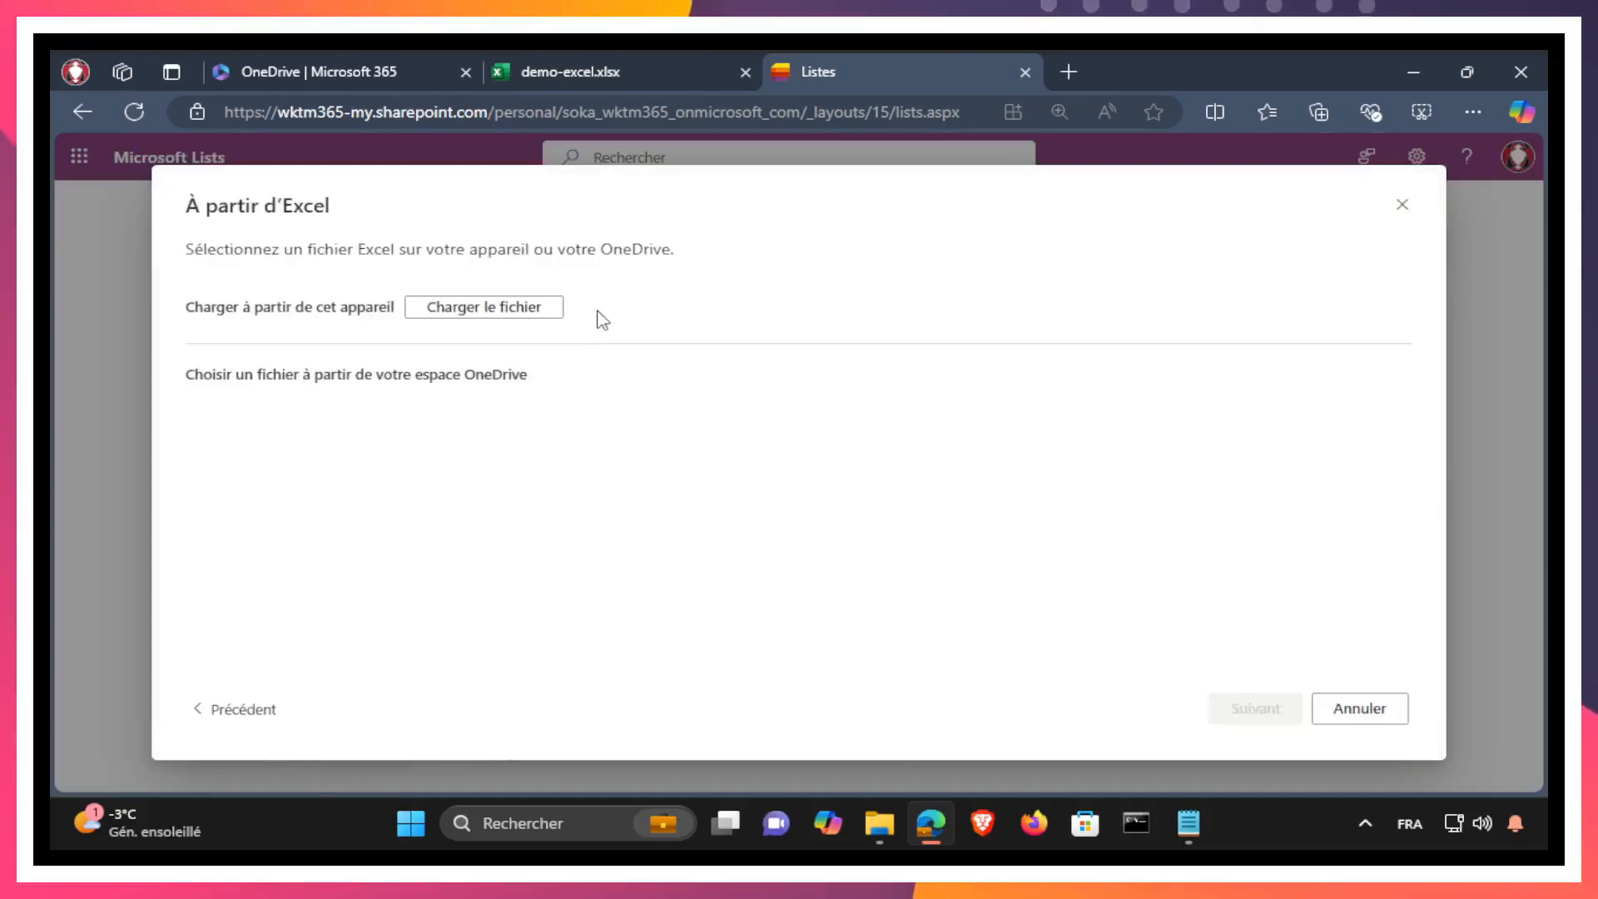
# Step: Use the OneDrive demo-excel-avec-modification workbook as the source and choose its projets table to import
pyautogui.click(464, 308)
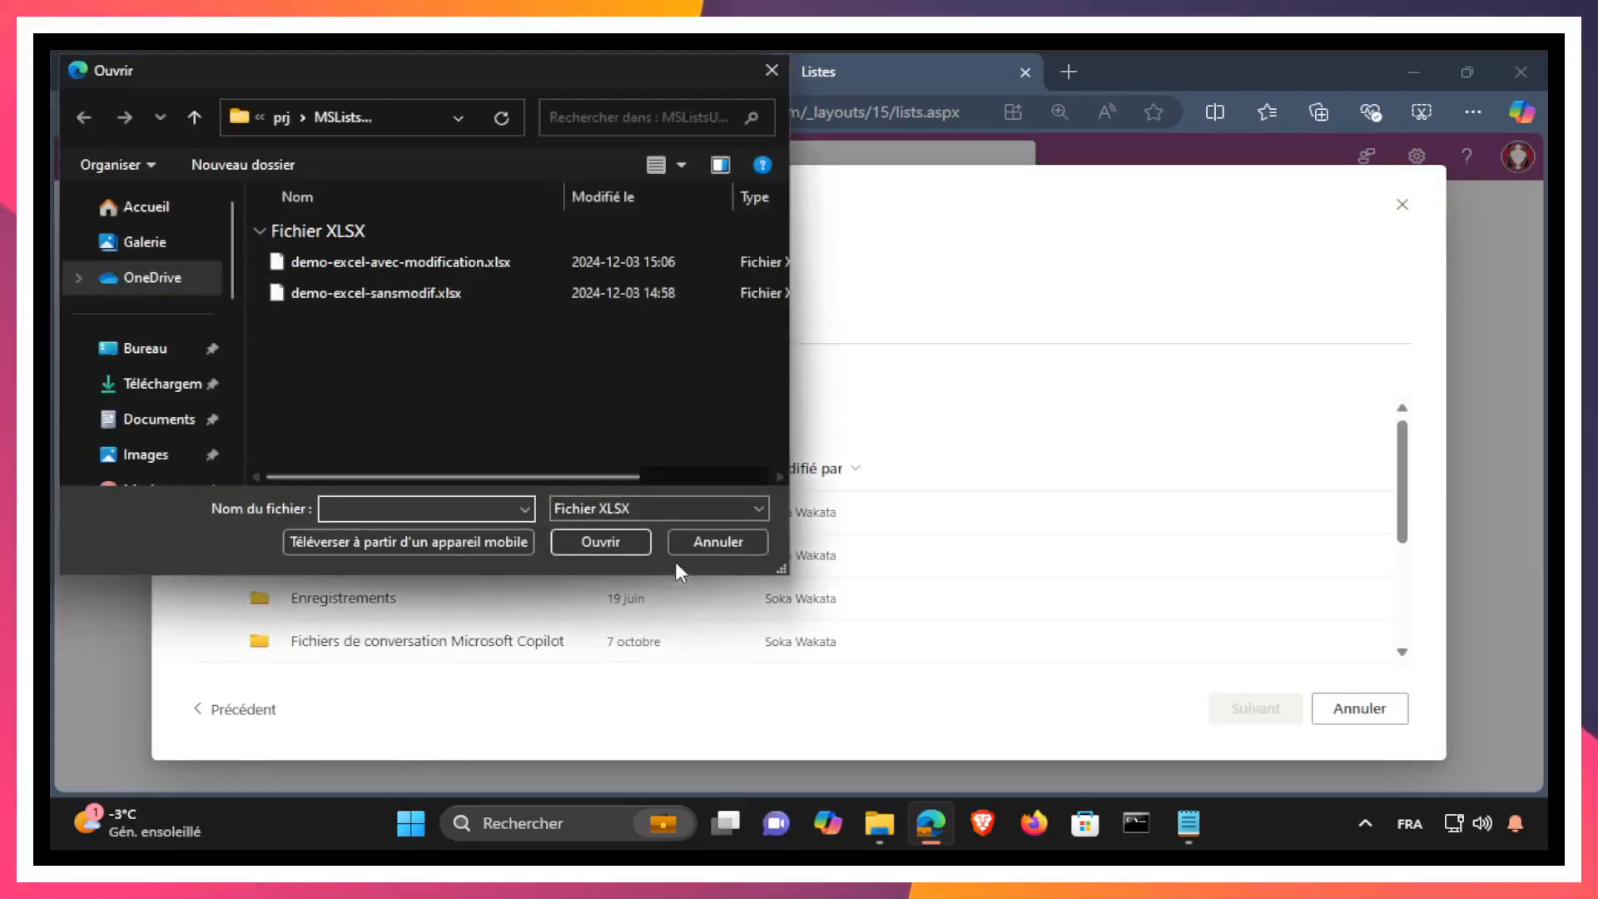
pyautogui.click(715, 544)
pyautogui.scroll(-3, 450, 551)
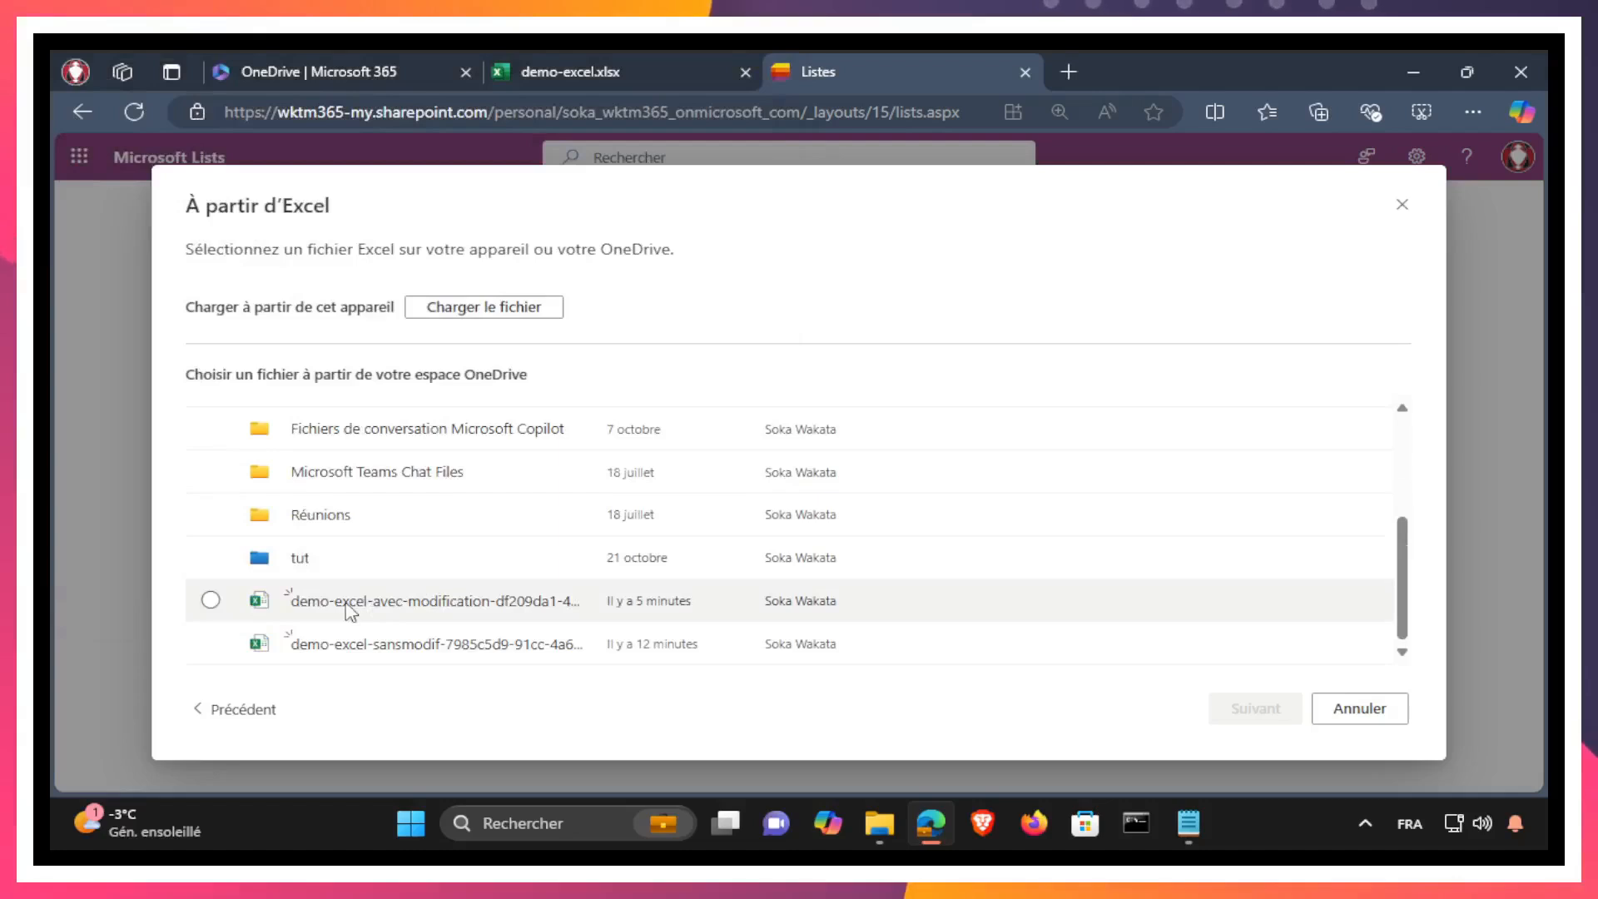
pyautogui.click(210, 600)
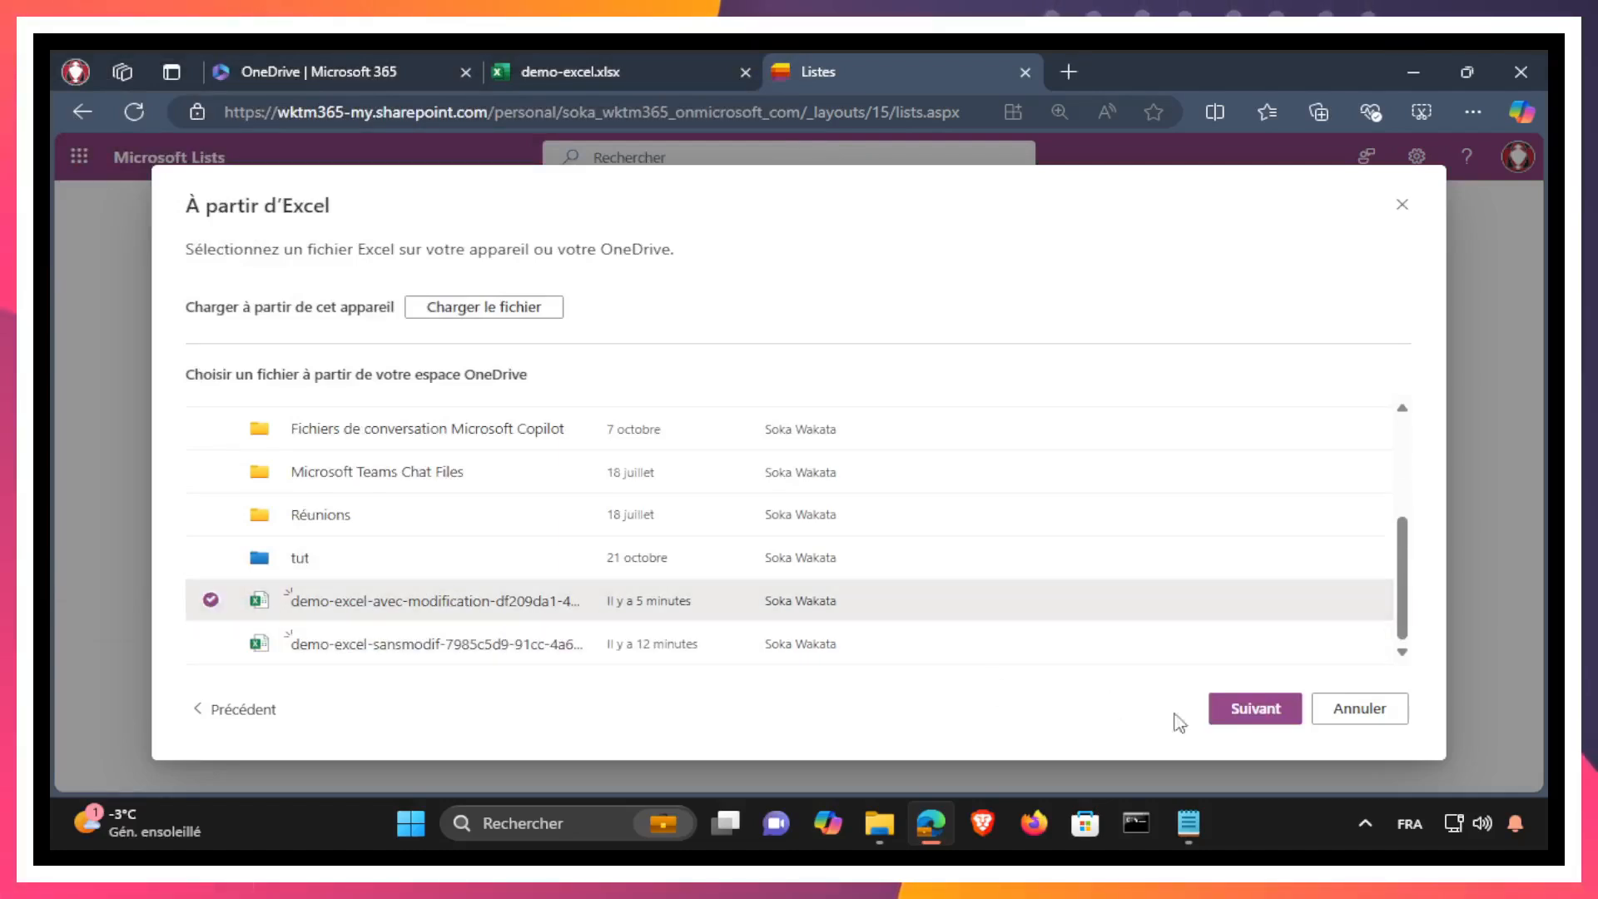
pyautogui.click(1240, 714)
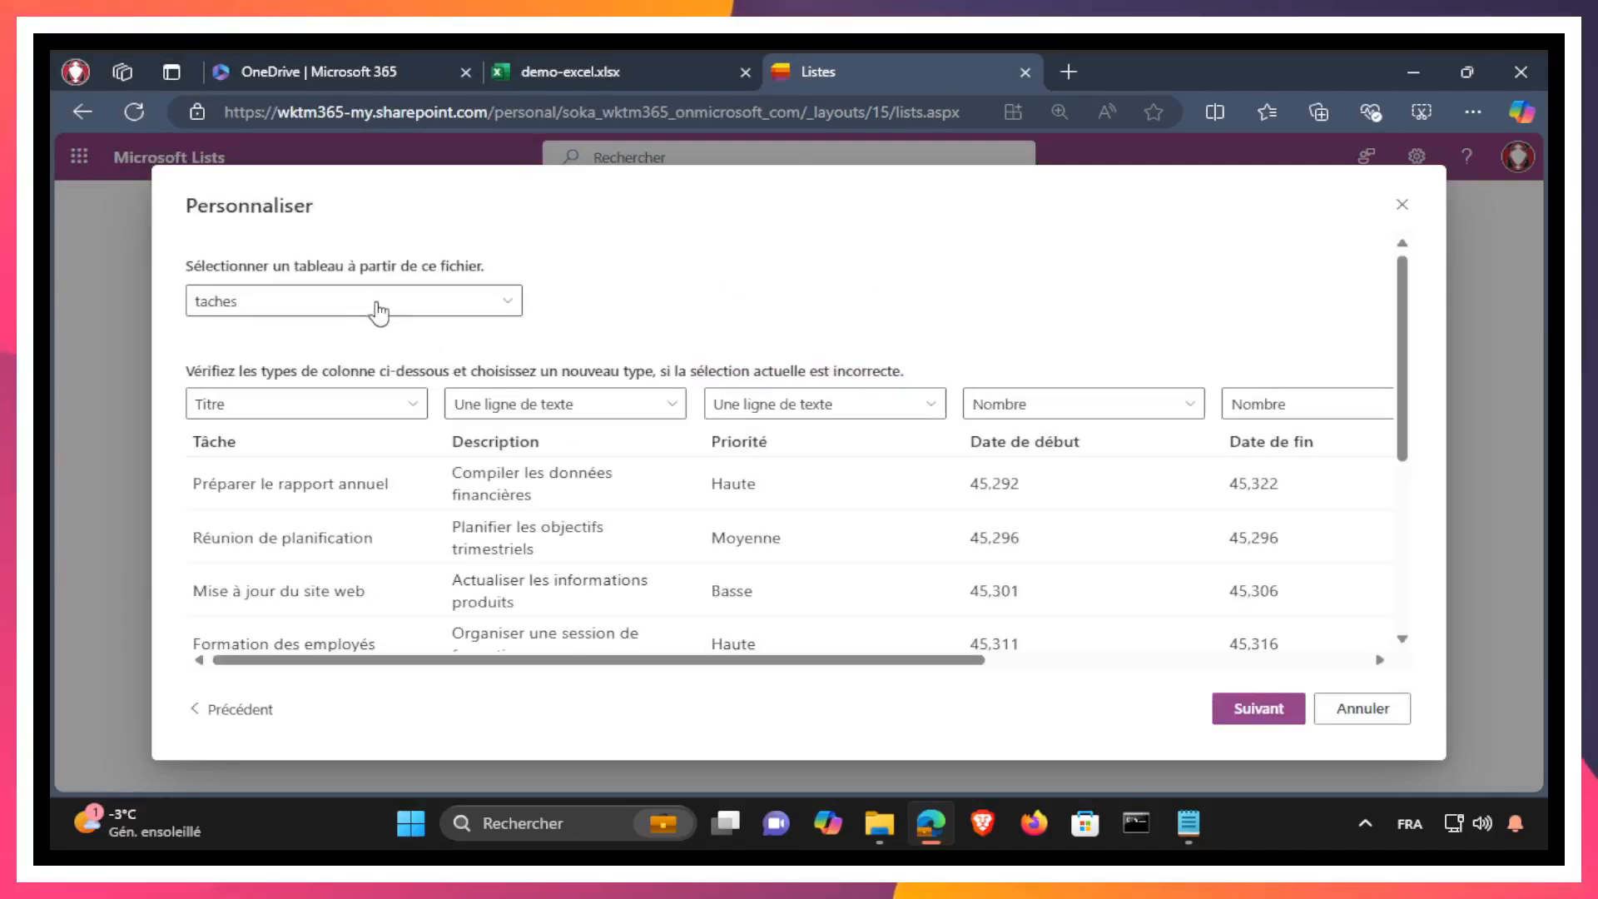
pyautogui.click(379, 308)
pyautogui.click(250, 410)
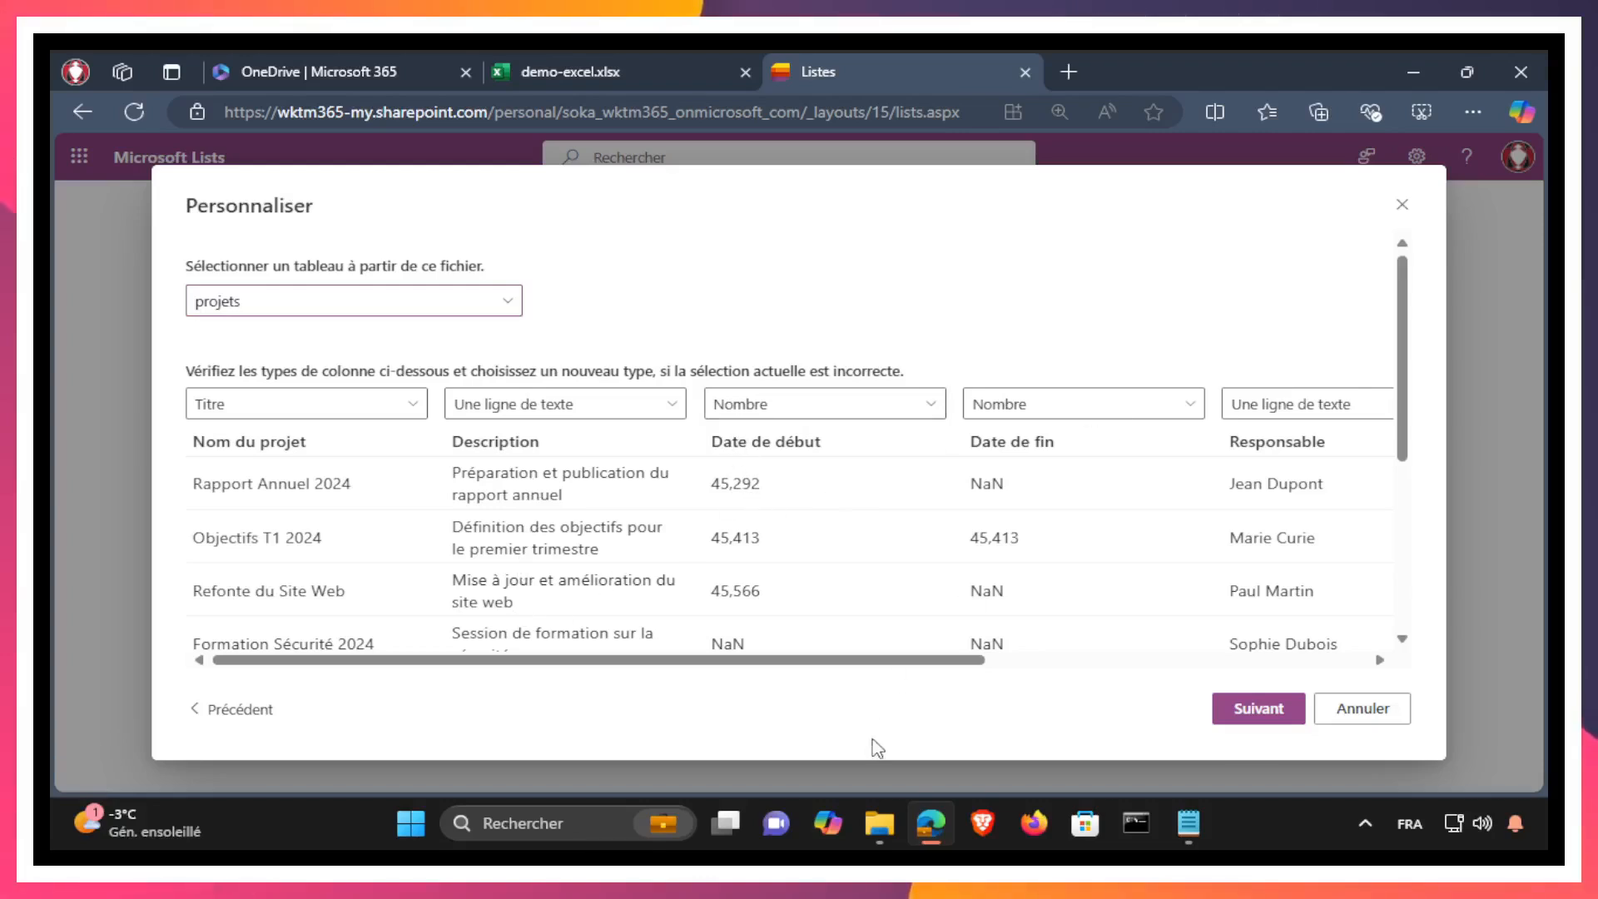
# Step: Examine the Date de début and Date de fin values across the rows of the projets import preview
pyautogui.moveTo(857, 661); pyautogui.dragTo(996, 663)
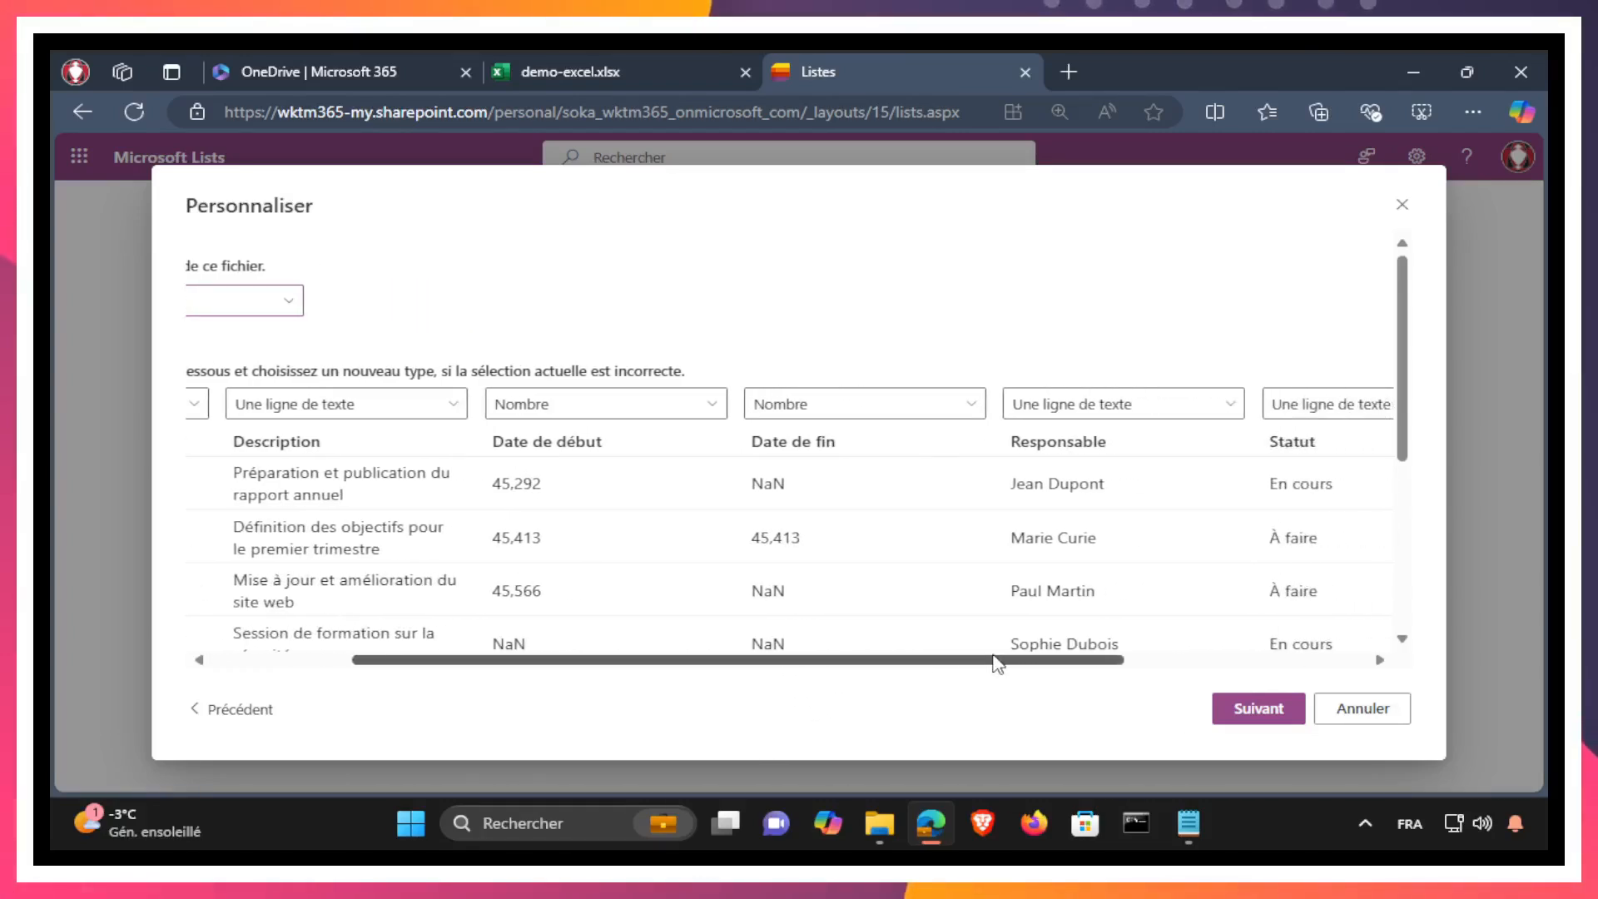
pyautogui.scroll(-3, 909, 559)
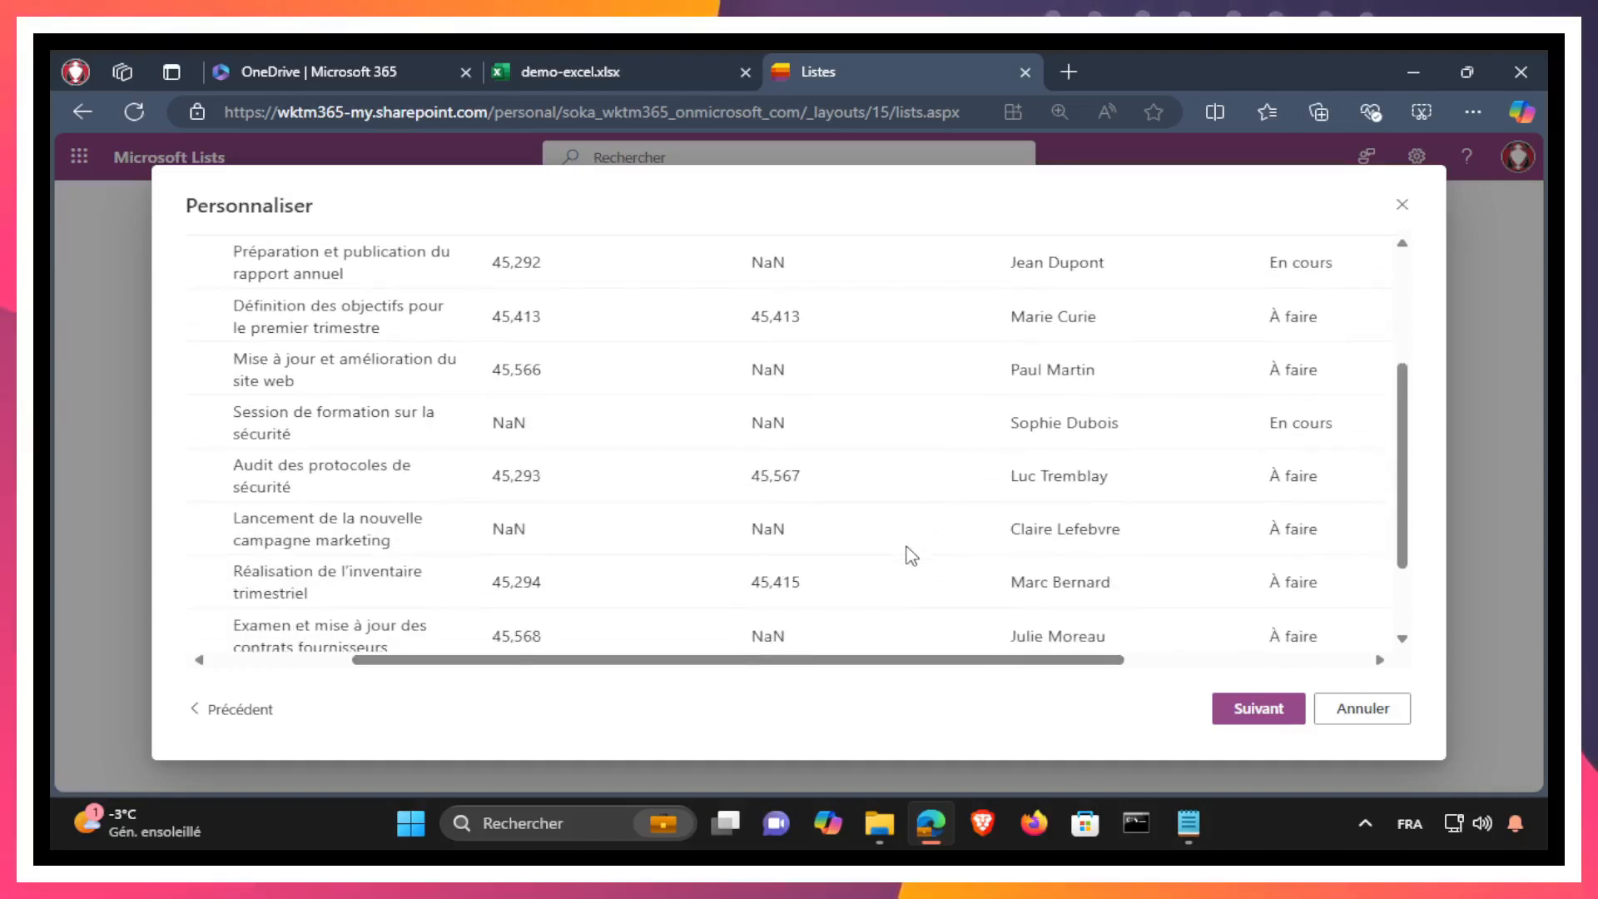
pyautogui.scroll(2, 691, 562)
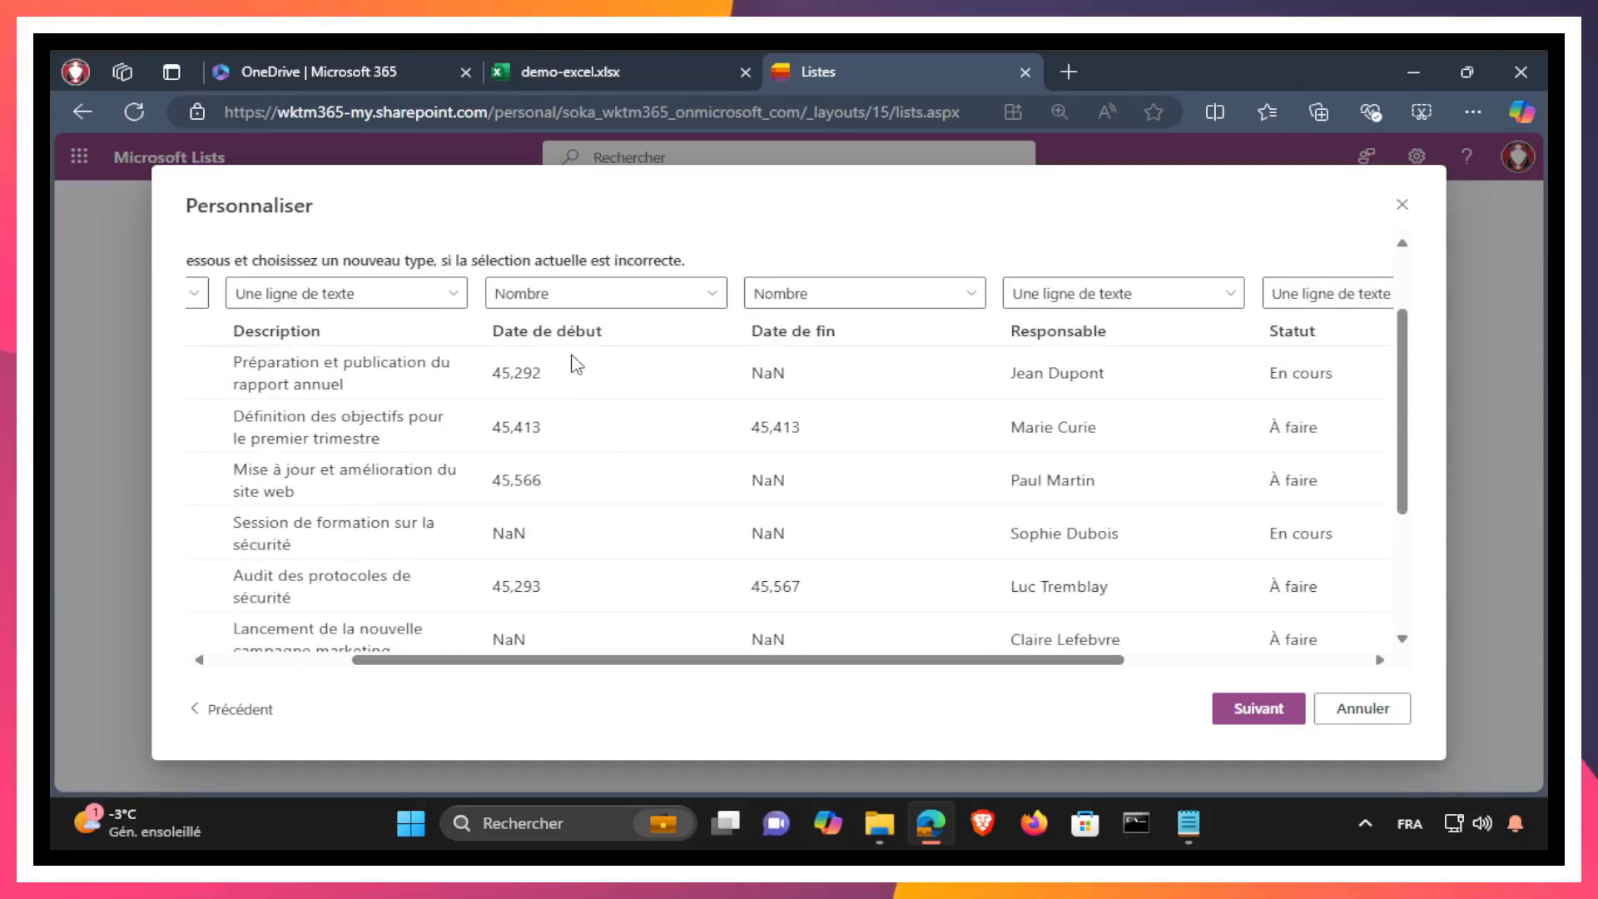
pyautogui.scroll(-2, 566, 482)
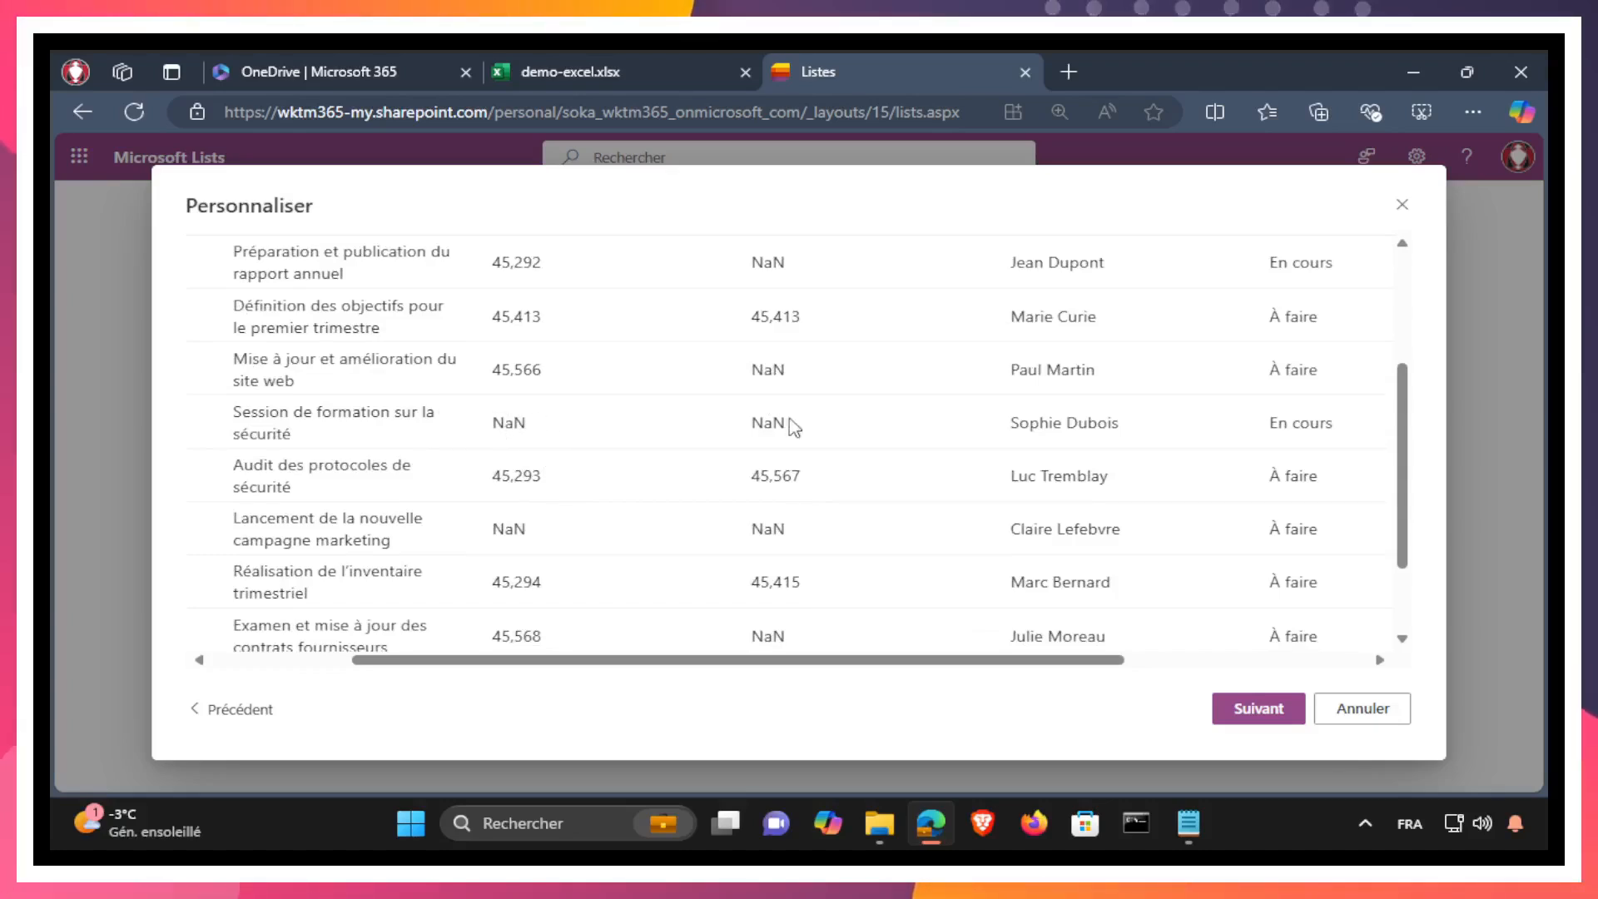
pyautogui.scroll(3, 503, 408)
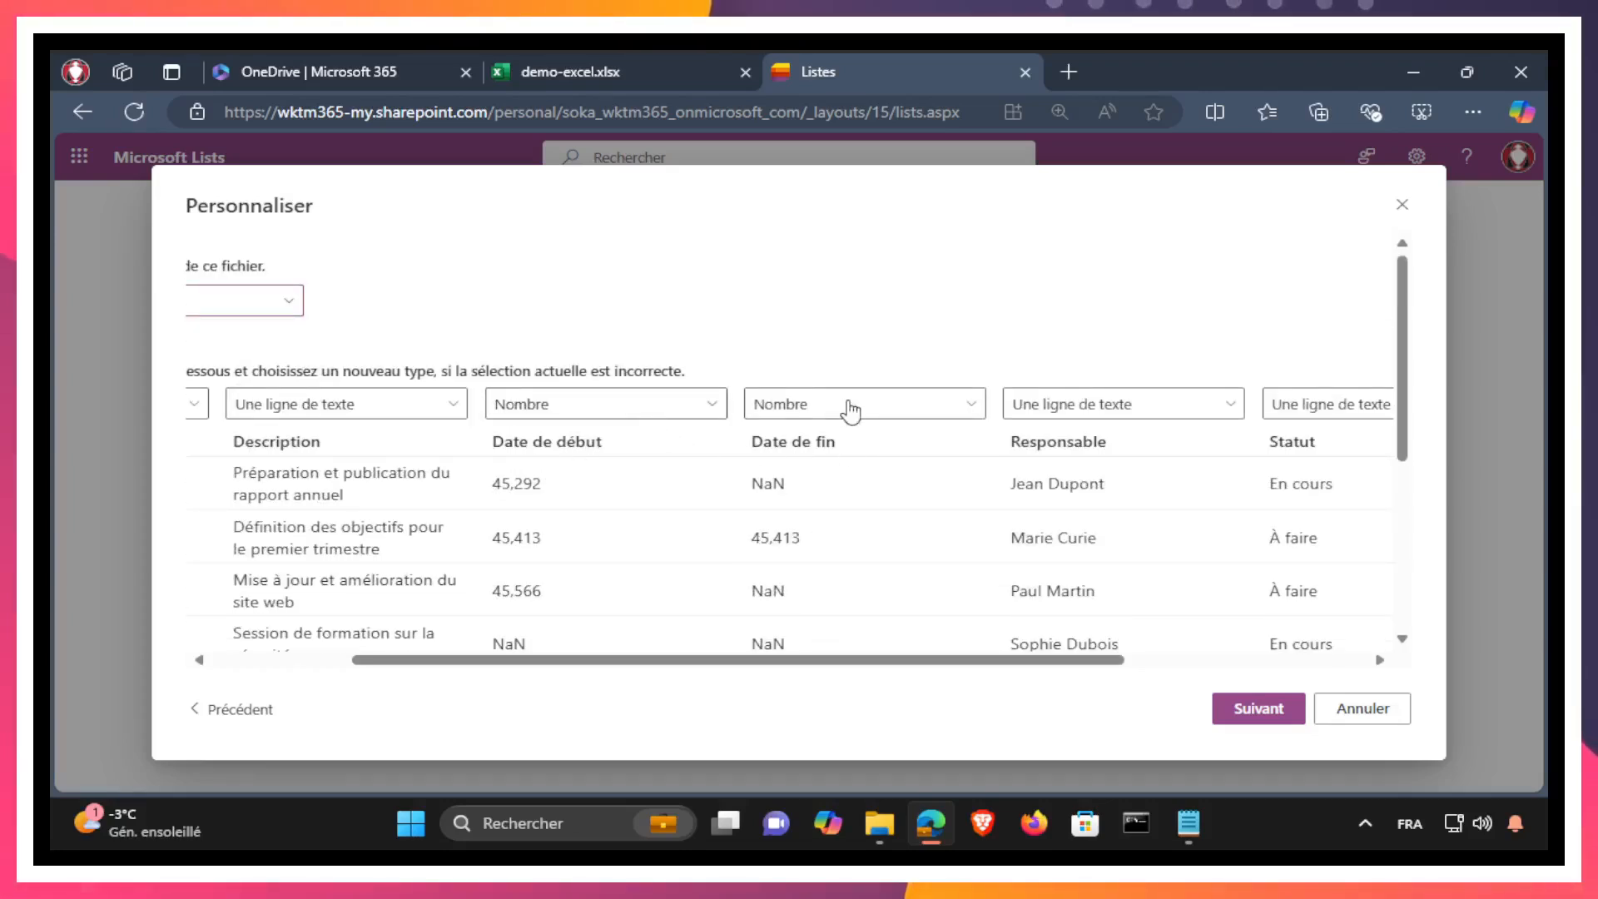
pyautogui.scroll(-1, 597, 430)
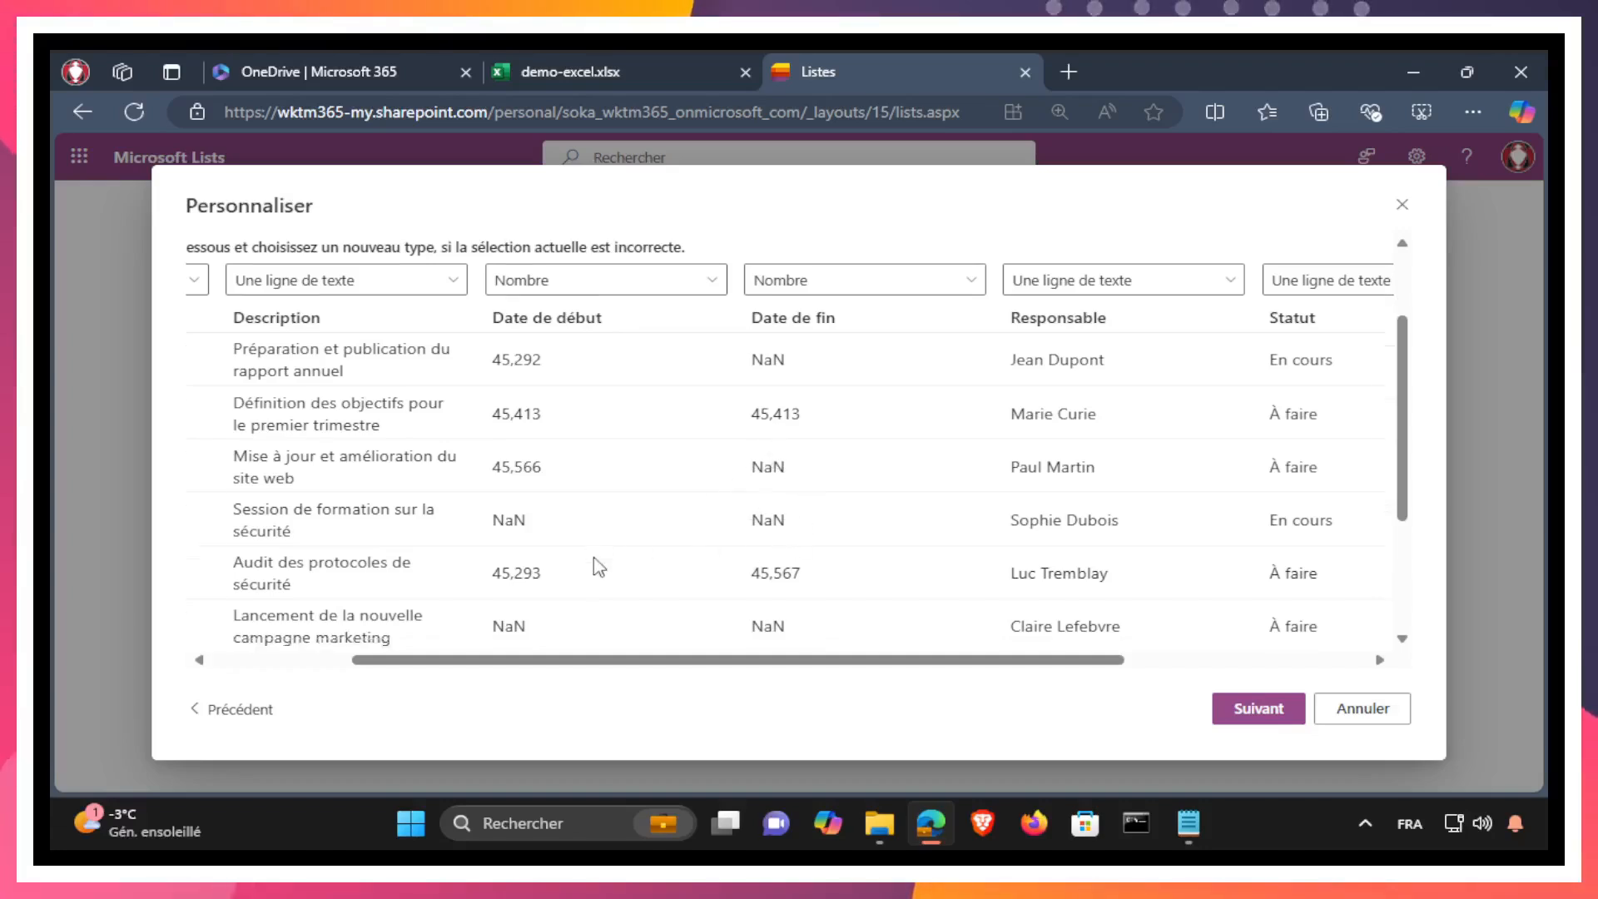
pyautogui.scroll(-3, 596, 566)
pyautogui.scroll(4, 687, 591)
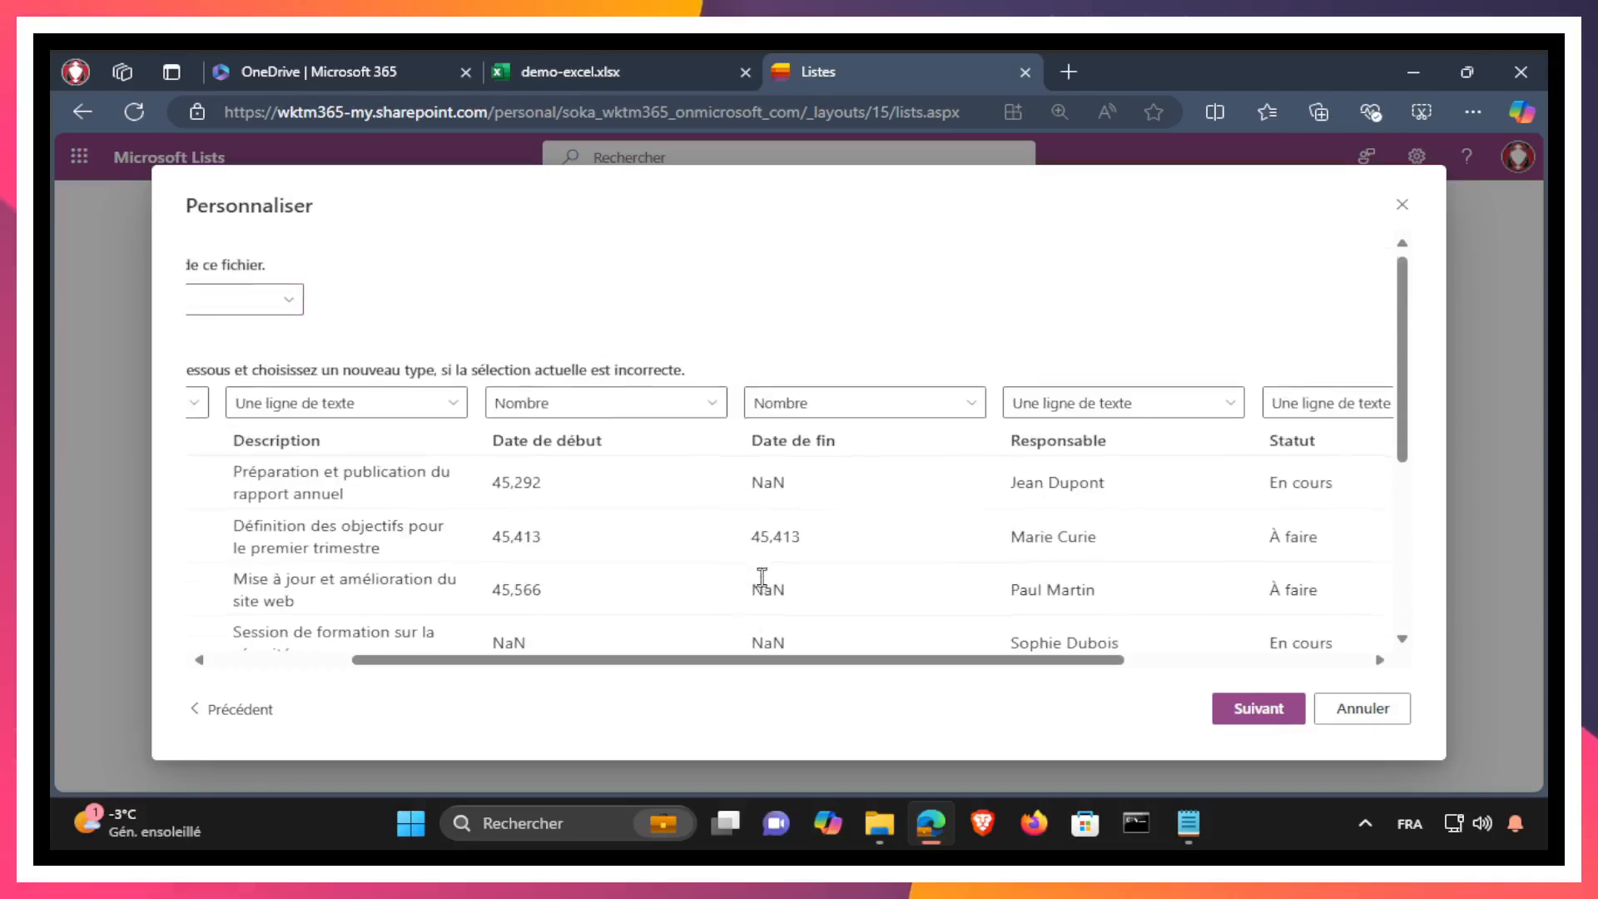
# Step: Set the Date de début and Date de fin column types to Une ligne de texte and review the remaining columns
pyautogui.click(585, 406)
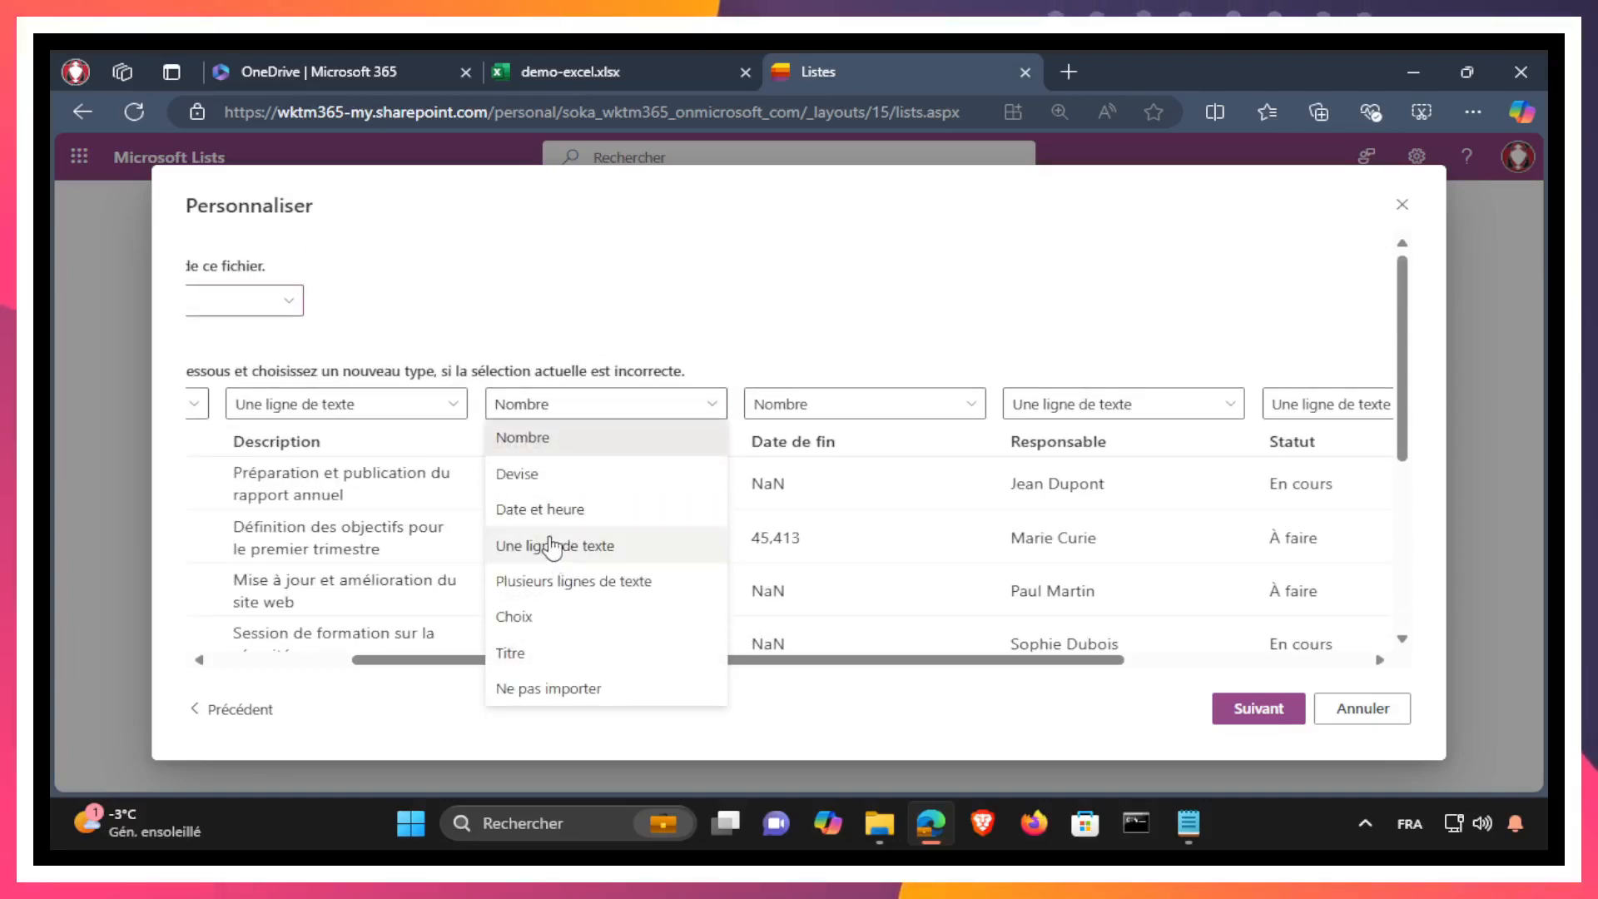
pyautogui.click(551, 545)
pyautogui.click(869, 402)
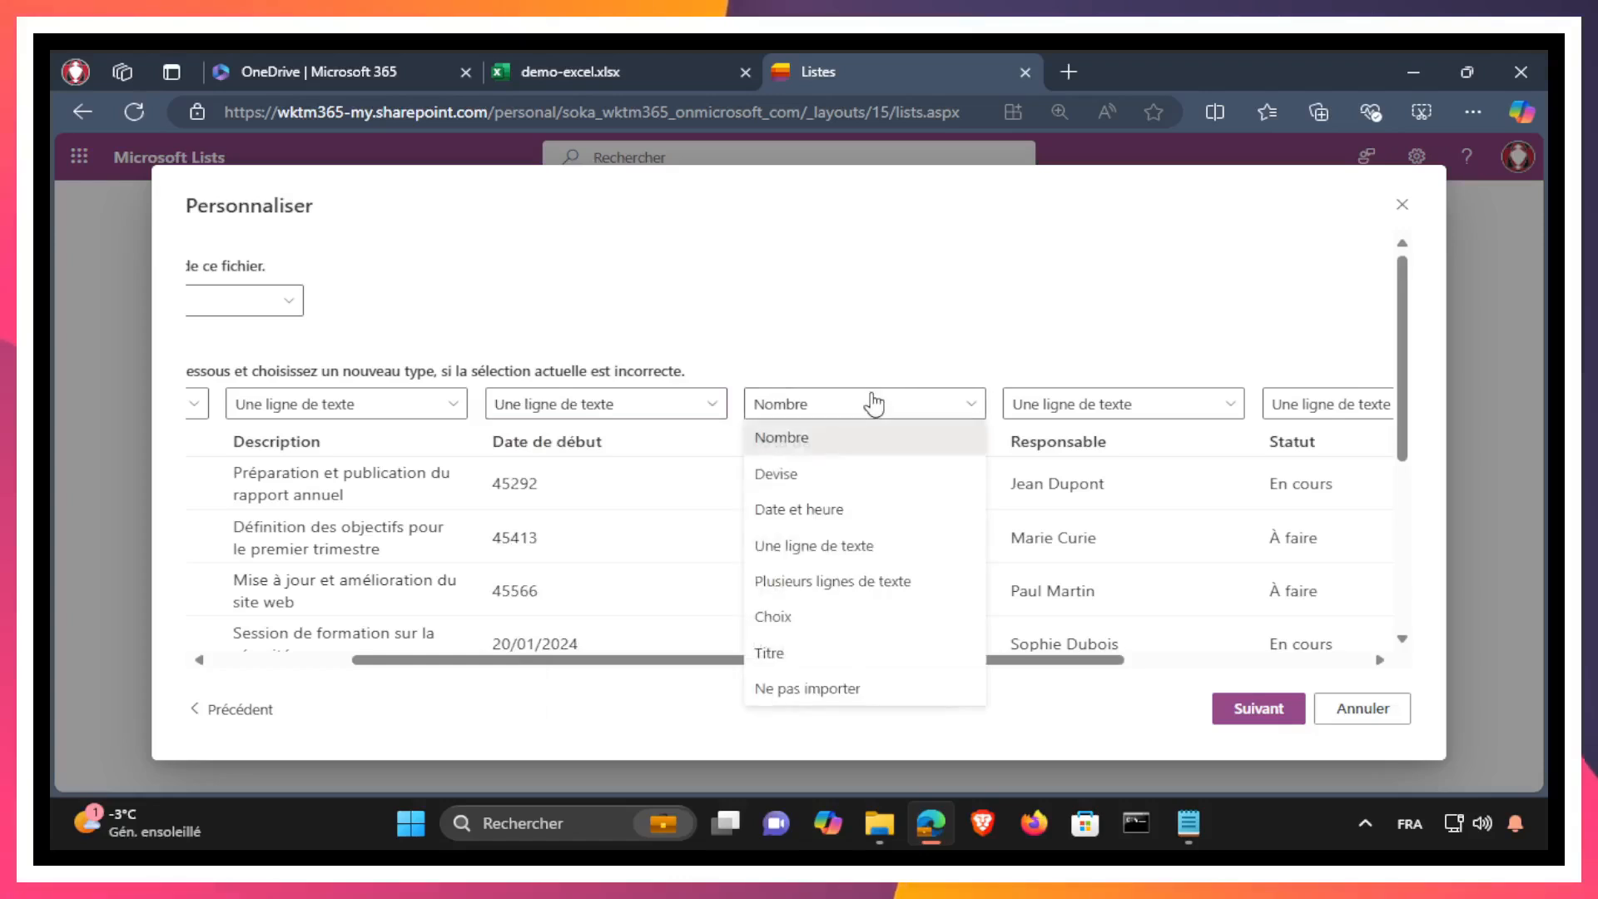
pyautogui.click(818, 545)
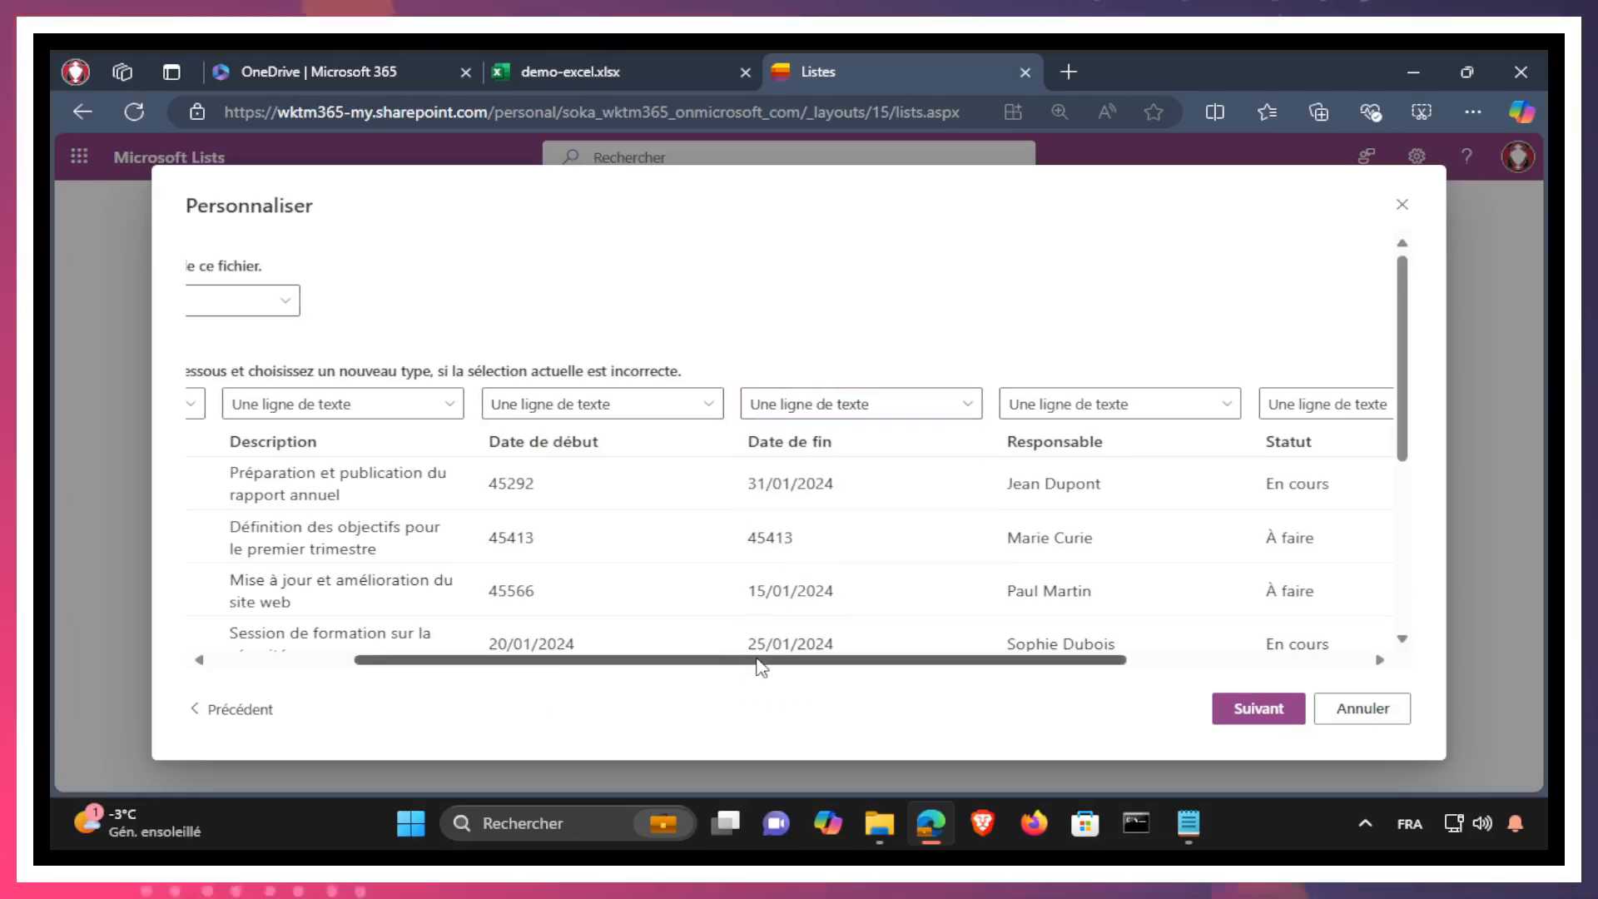
pyautogui.scroll(-3, 695, 571)
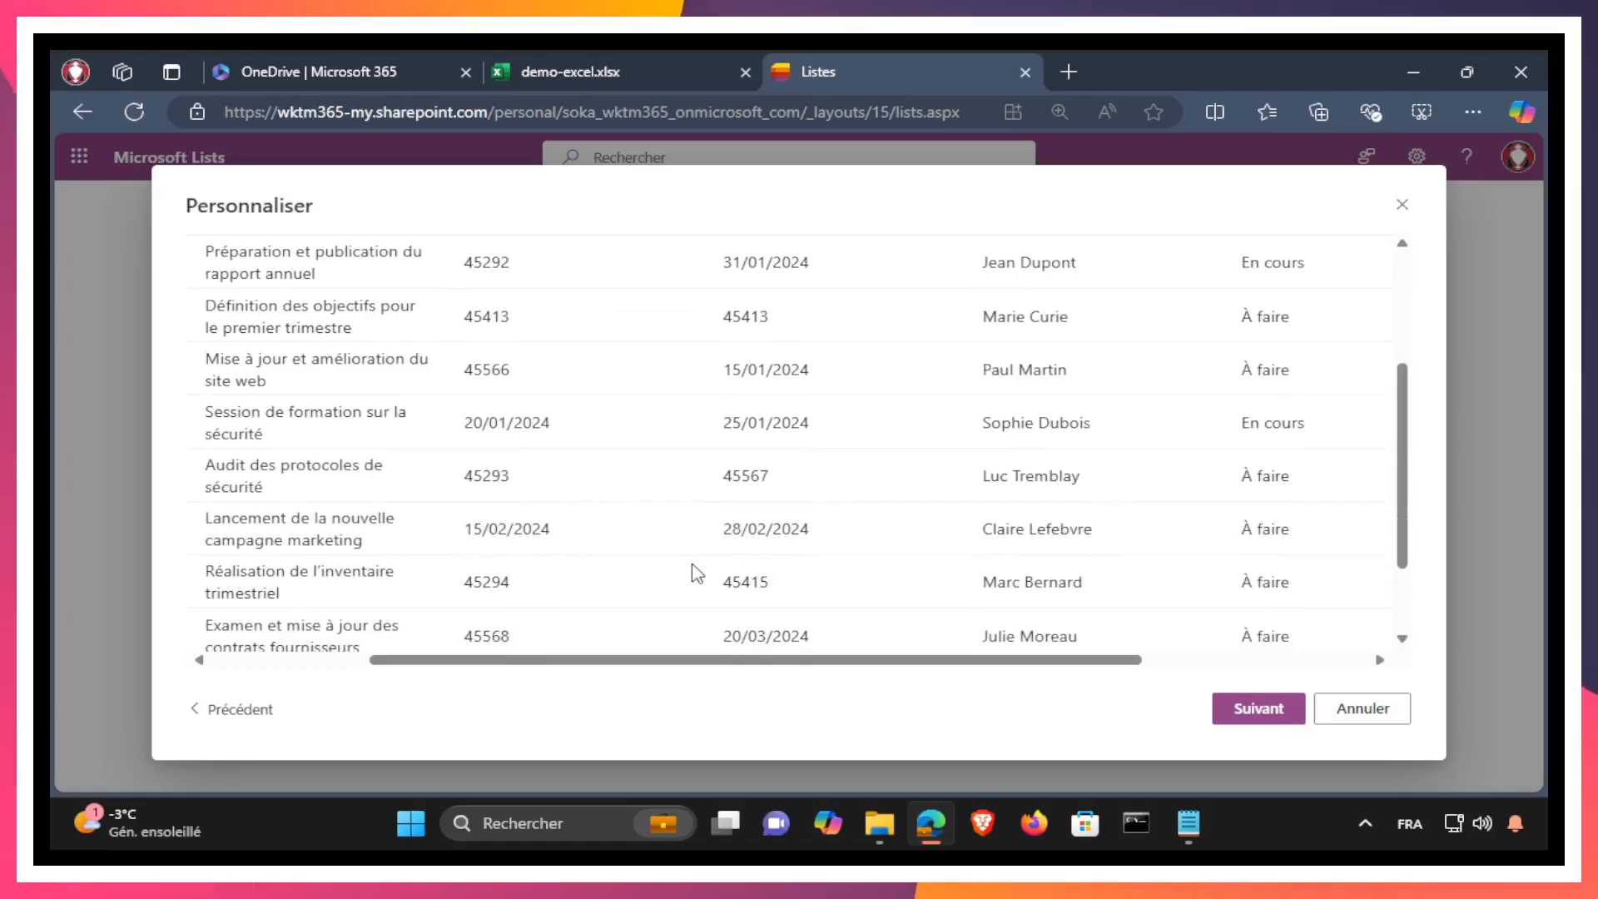
pyautogui.scroll(-2, 813, 583)
pyautogui.scroll(5, 816, 582)
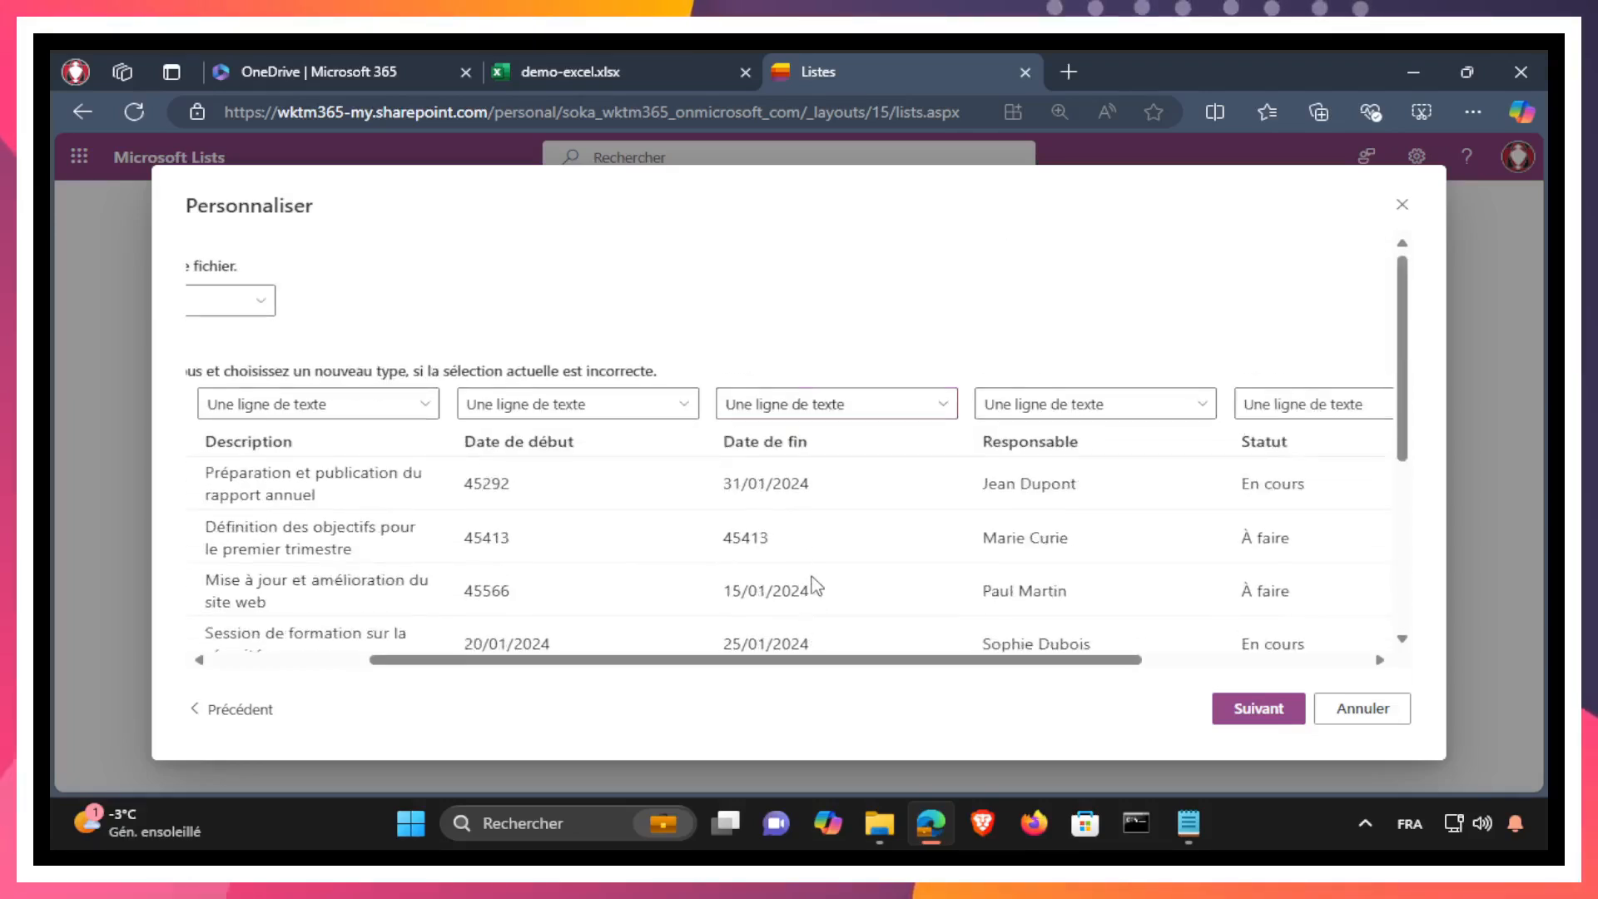
pyautogui.moveTo(853, 662); pyautogui.dragTo(1143, 665)
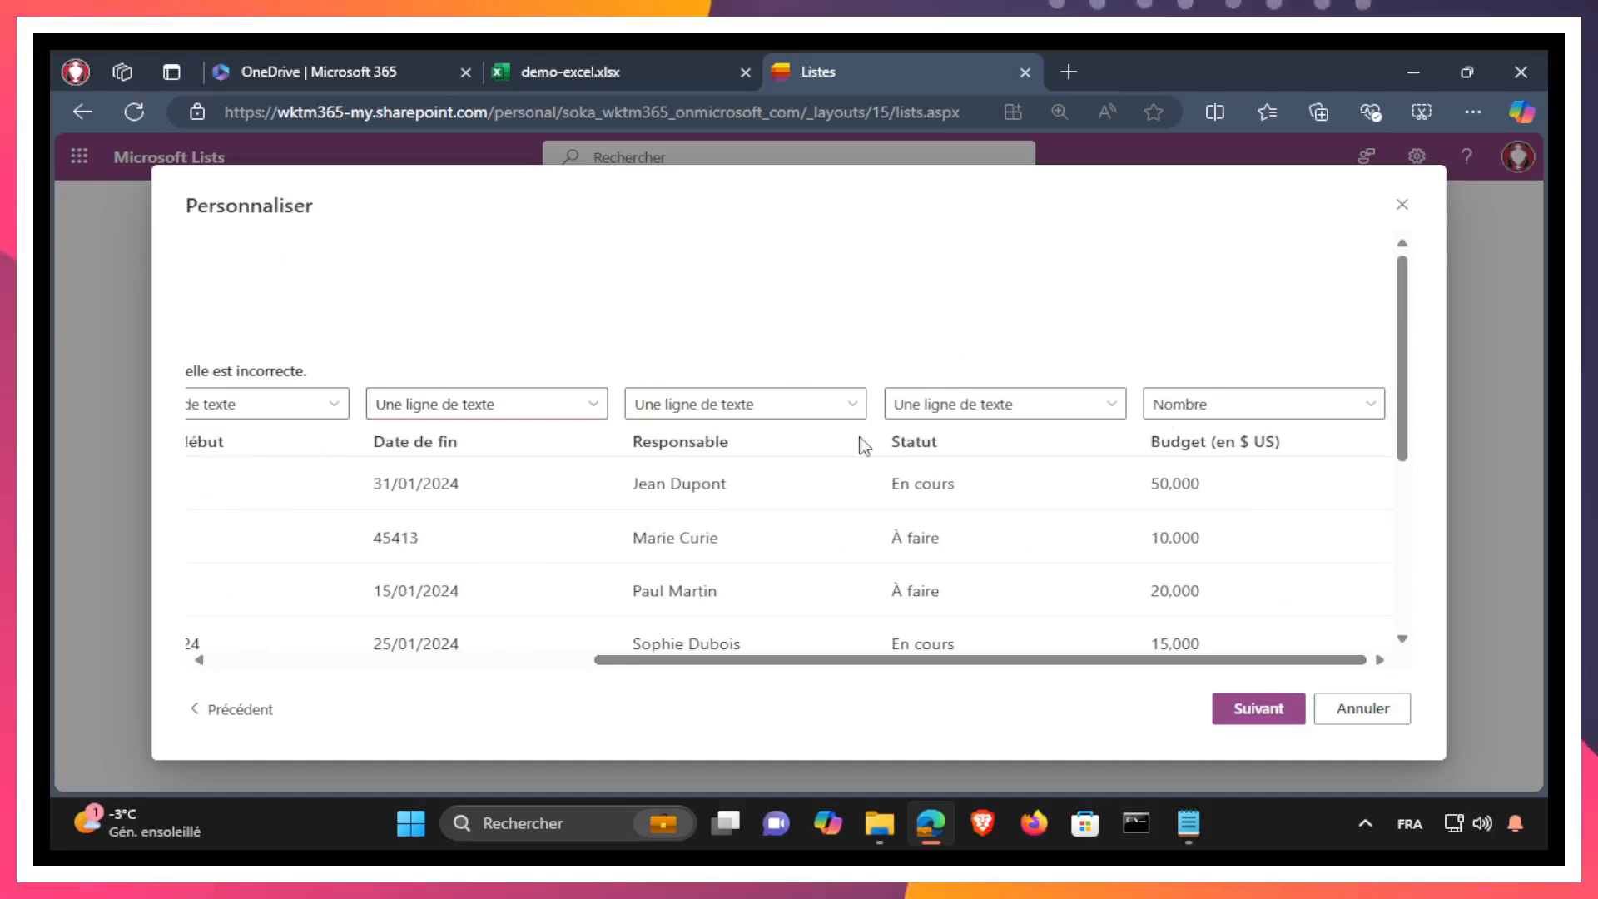
# Step: Accept the column types and create the list in Mes listes with the proposed name, orange colour and box icon
pyautogui.click(1264, 708)
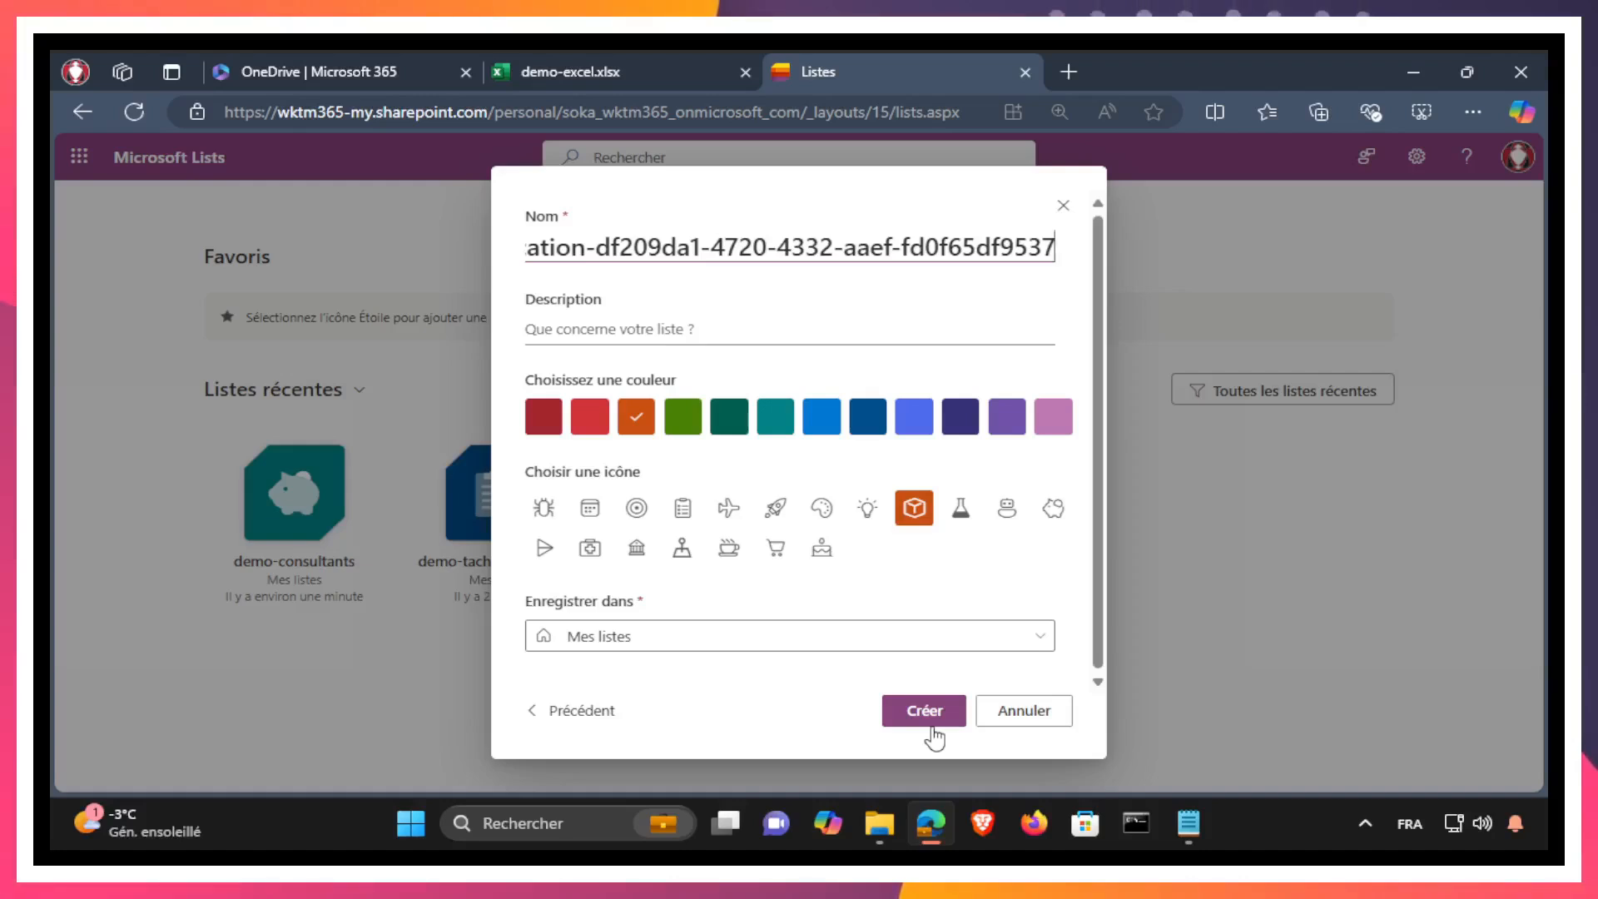
pyautogui.click(776, 417)
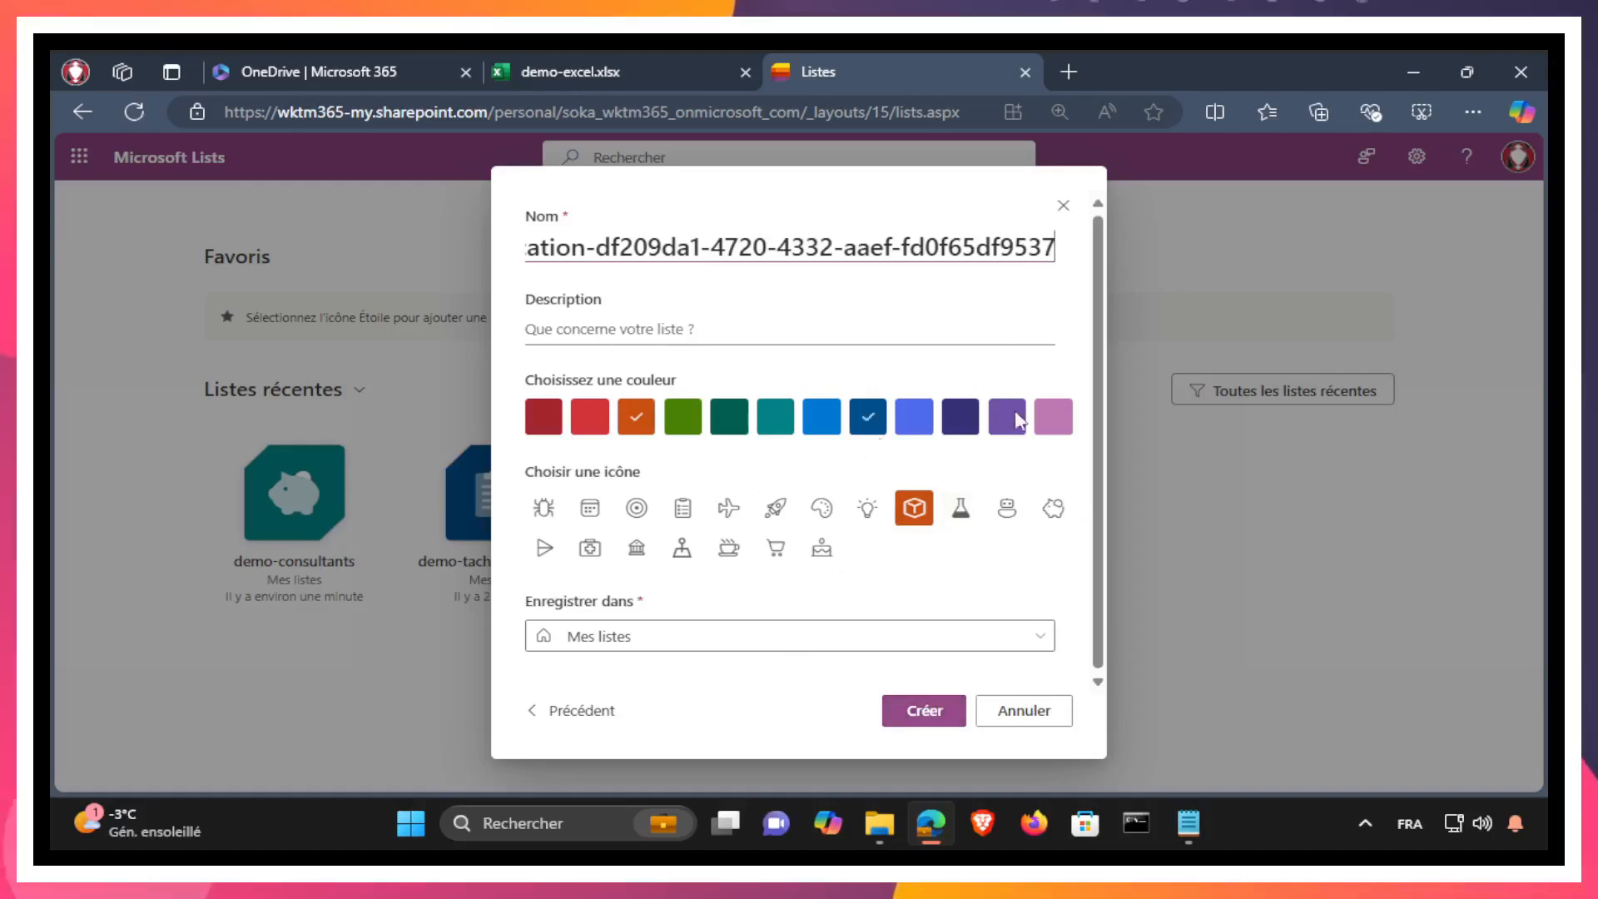
pyautogui.click(924, 714)
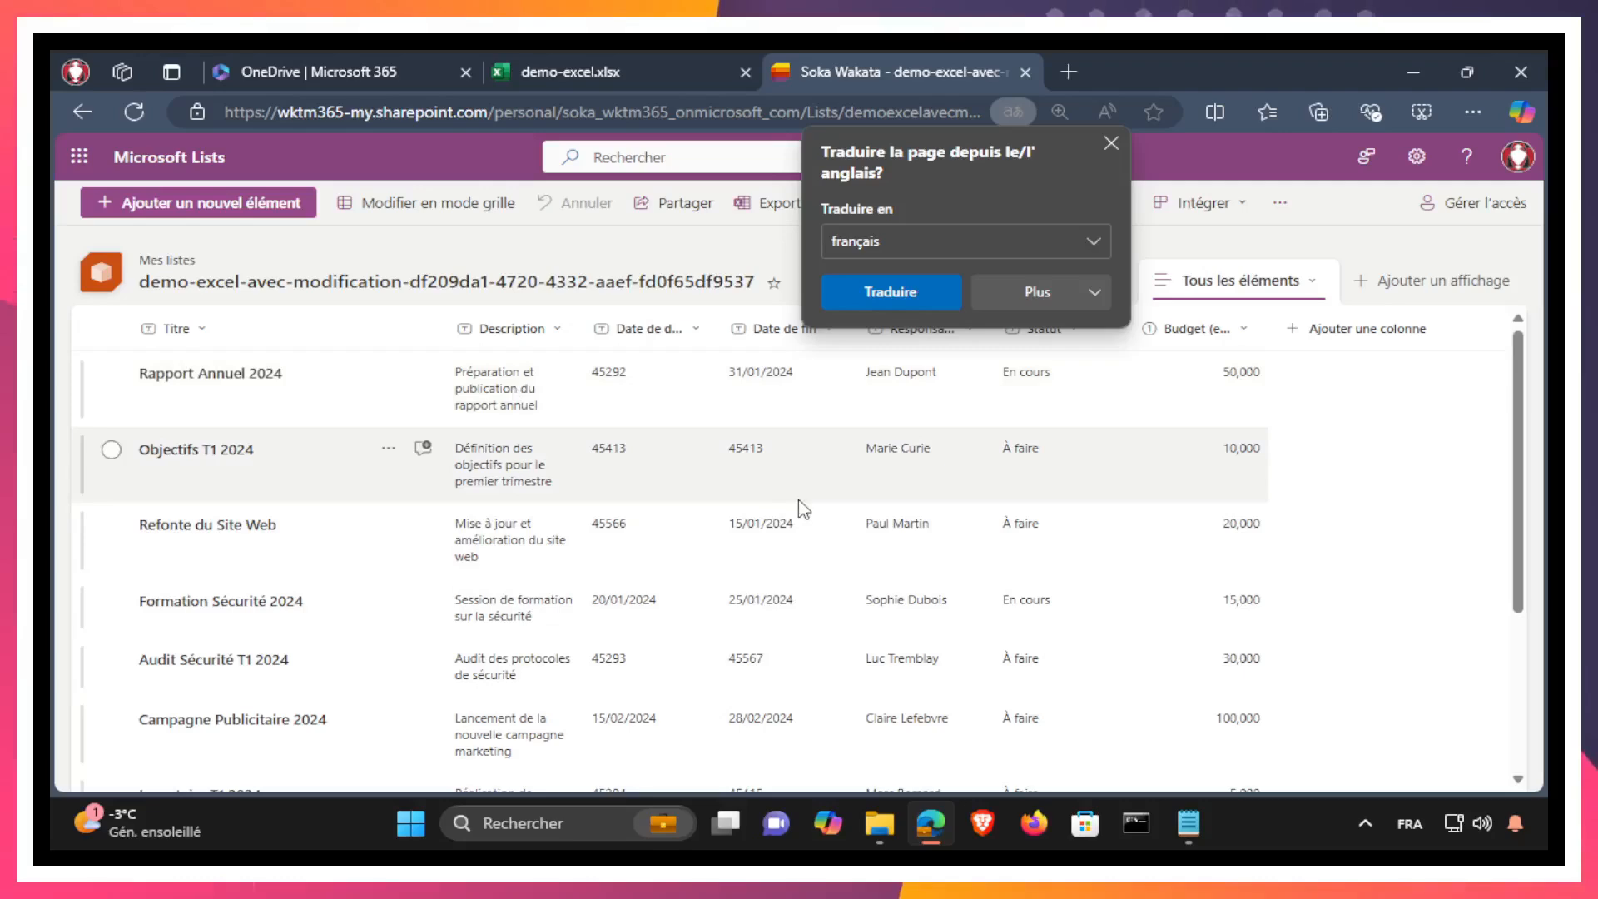
# Step: Switch to the demo-excel workbook and format cells D4:E13 of the taches table as Date with the 2012-03-14 type
pyautogui.click(535, 73)
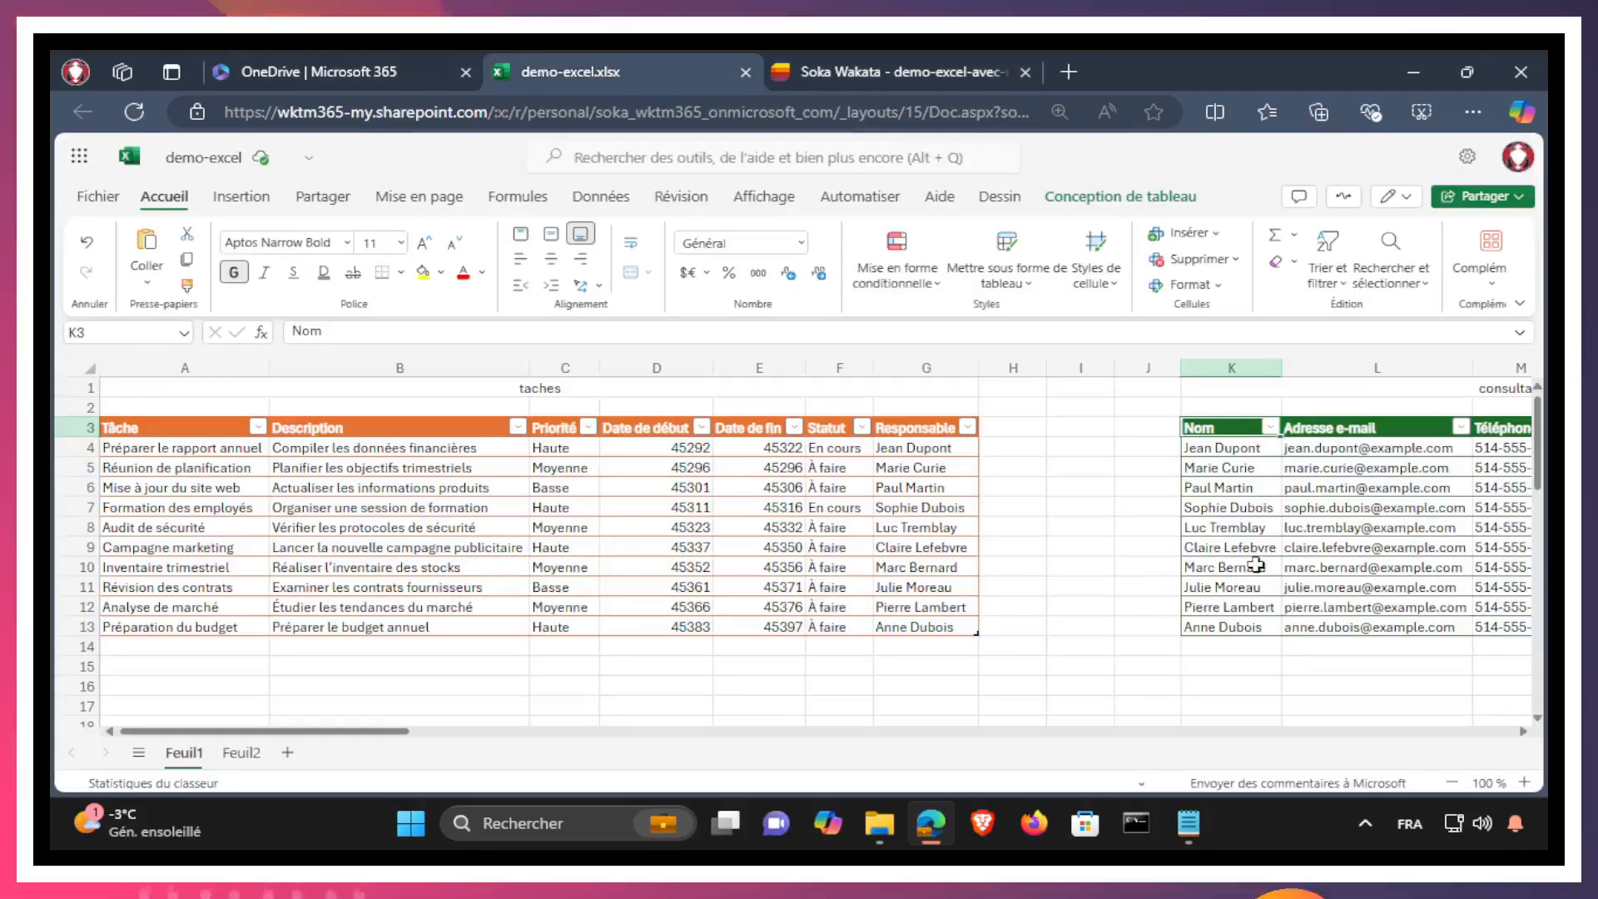
pyautogui.moveTo(344, 739); pyautogui.dragTo(378, 739)
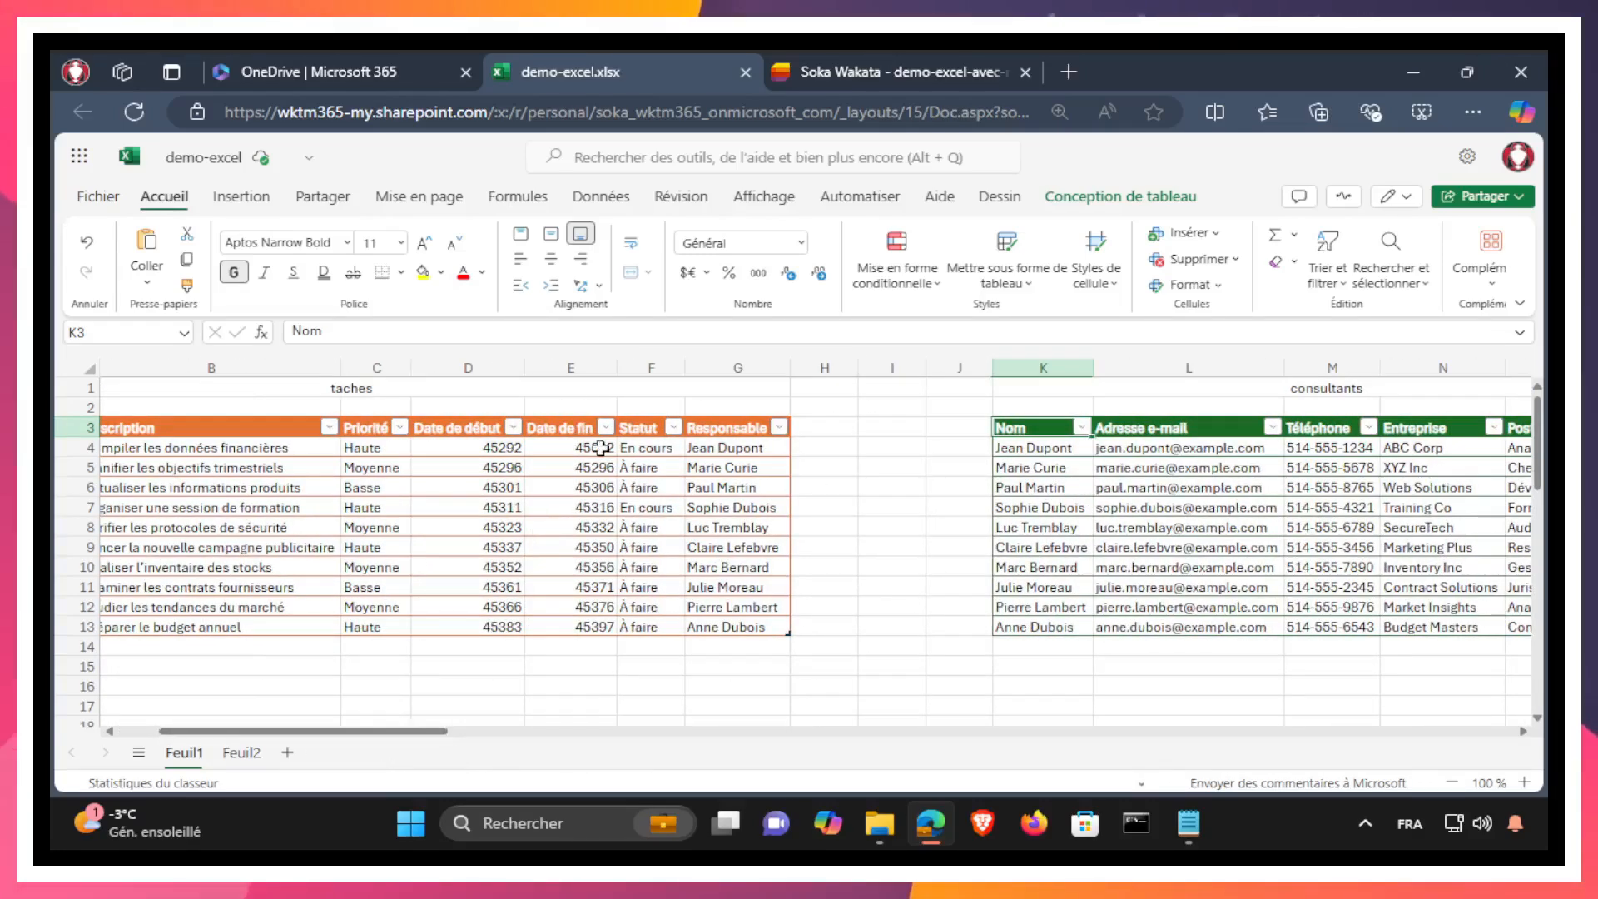
pyautogui.click(478, 443)
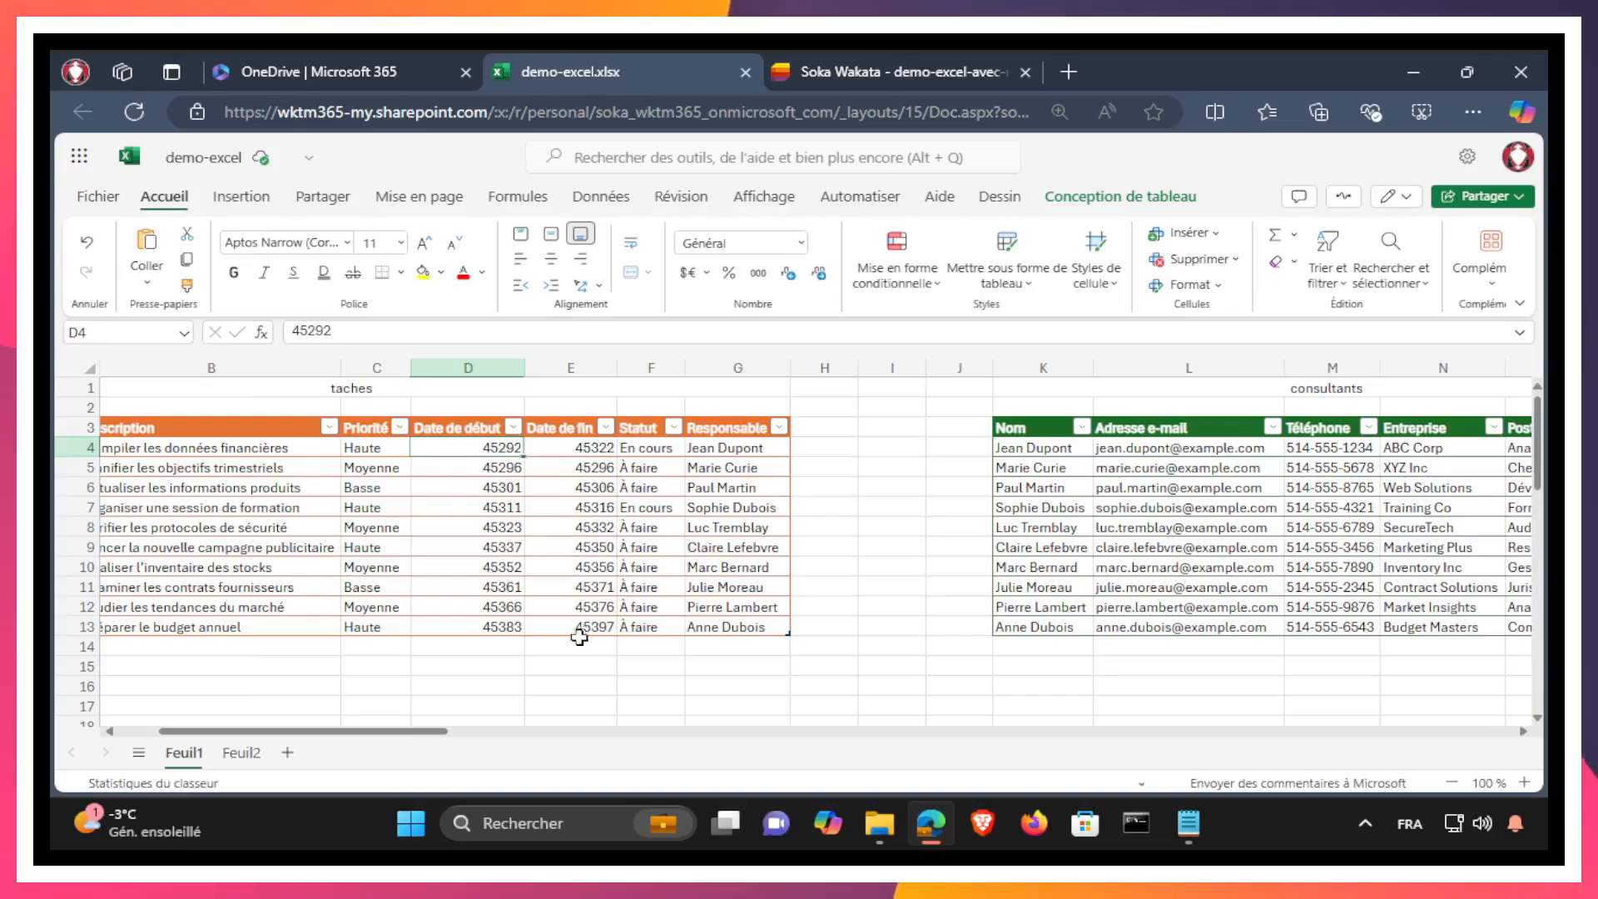
pyautogui.moveTo(464, 447); pyautogui.dragTo(578, 630)
pyautogui.rightClick(475, 566)
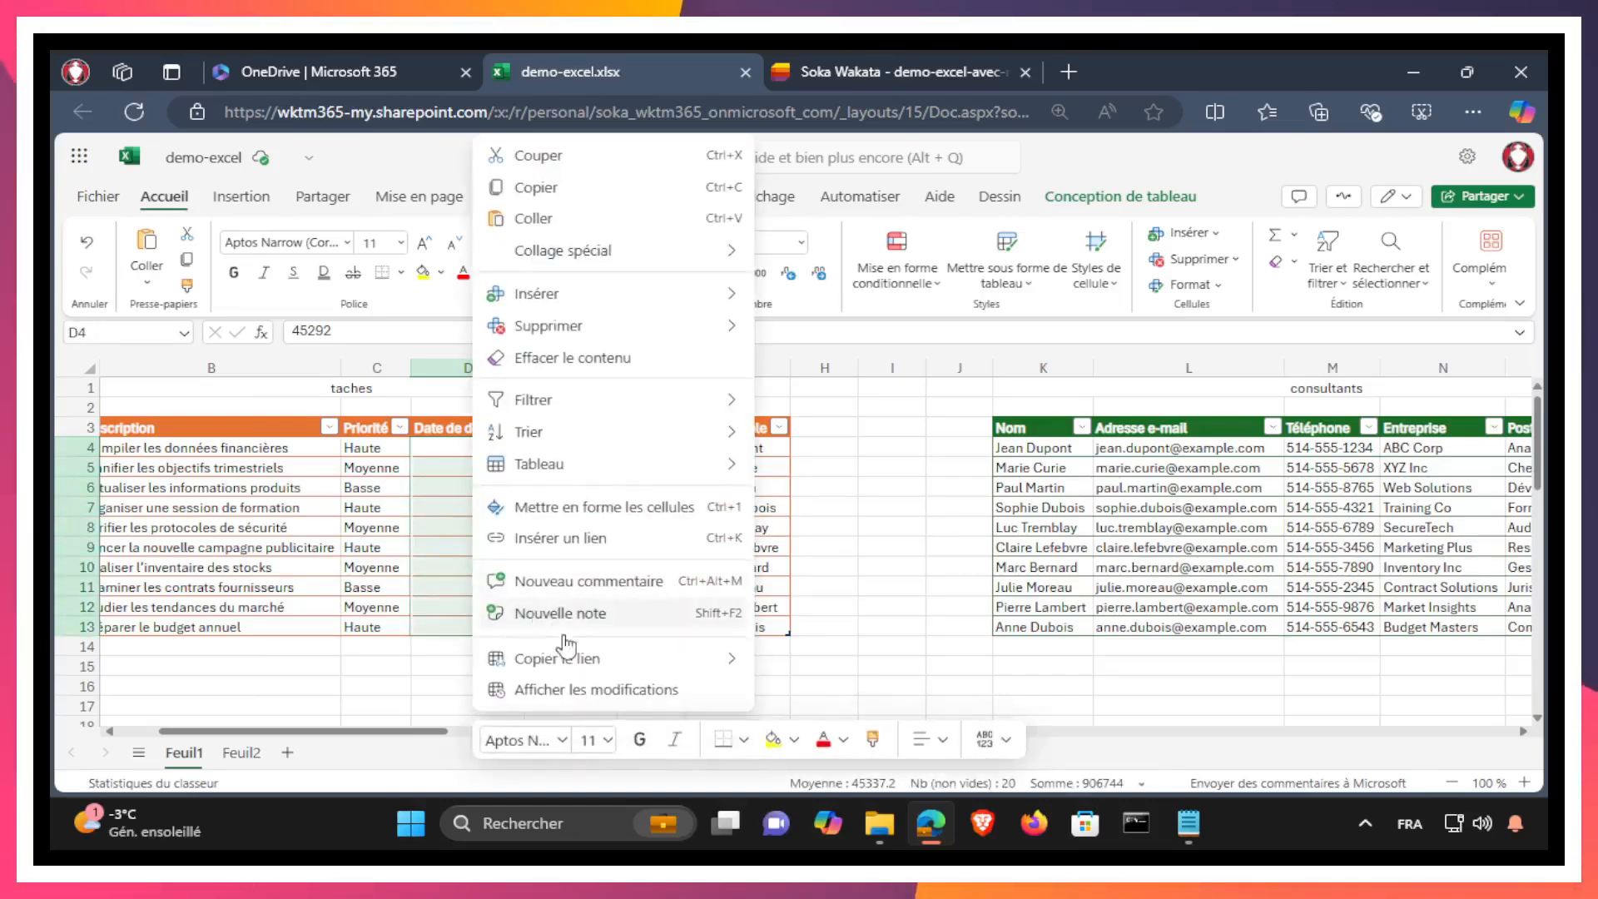
pyautogui.click(580, 510)
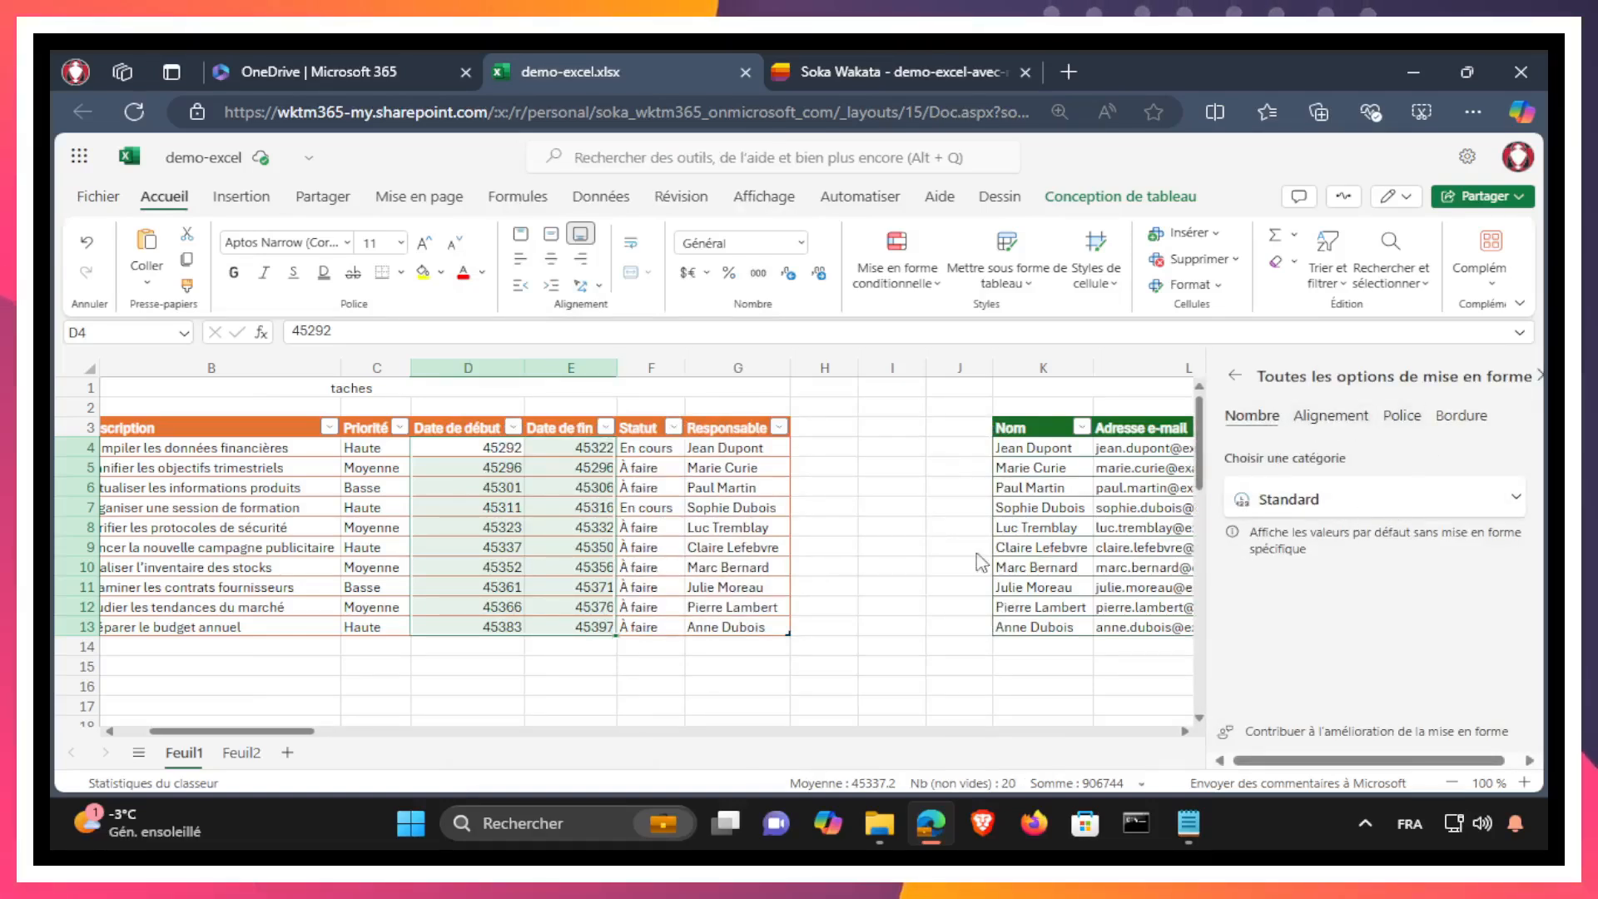
pyautogui.click(1385, 498)
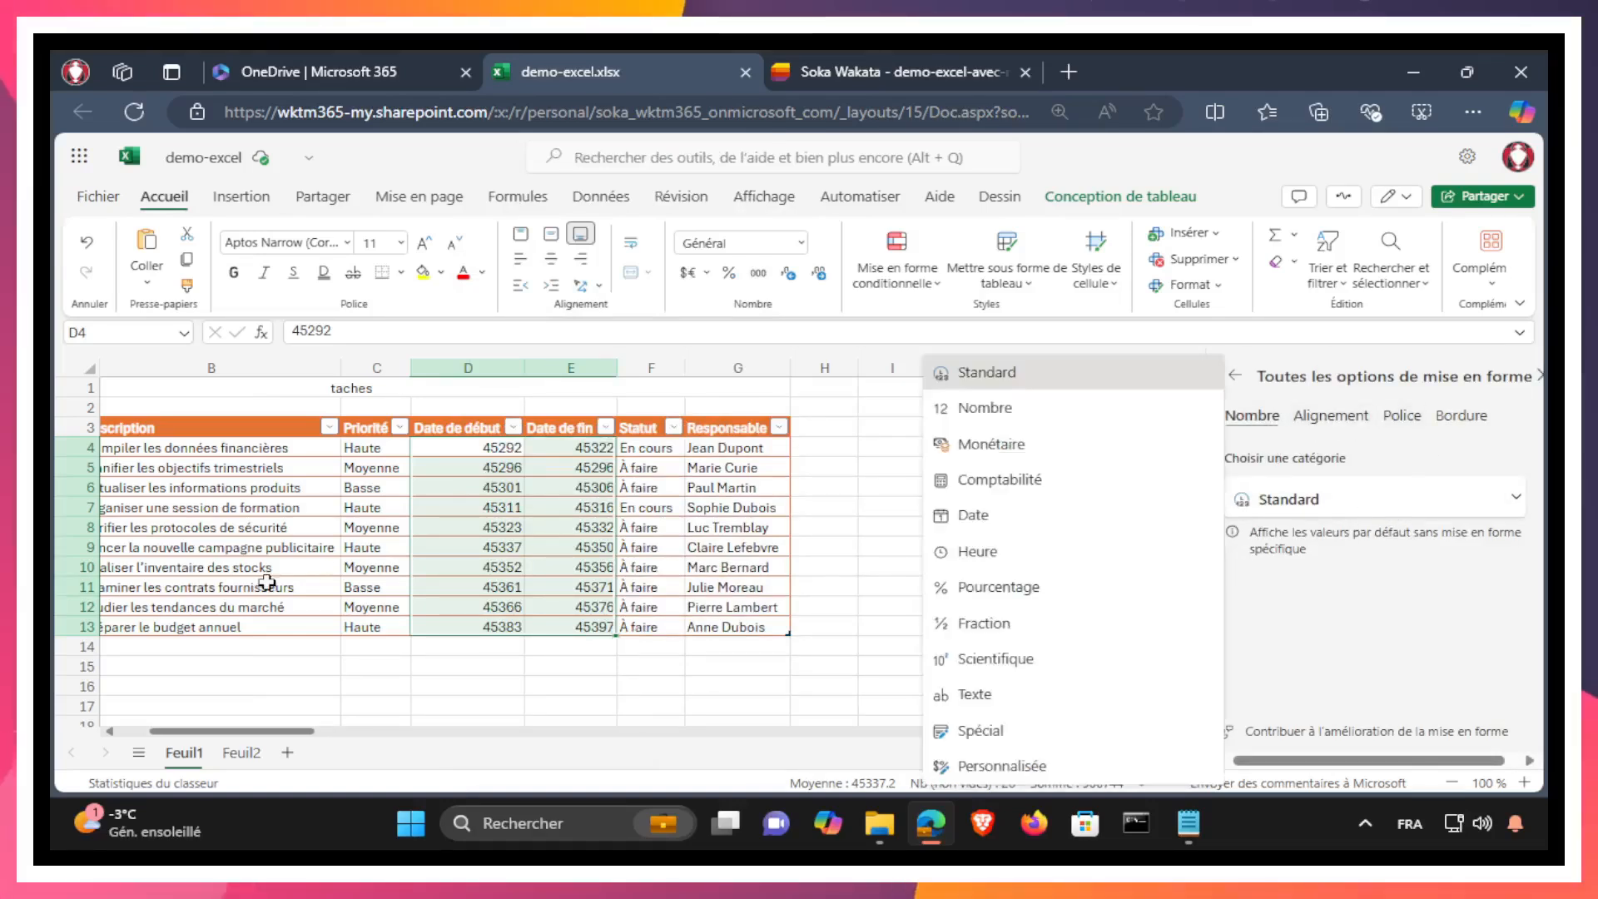
pyautogui.click(984, 520)
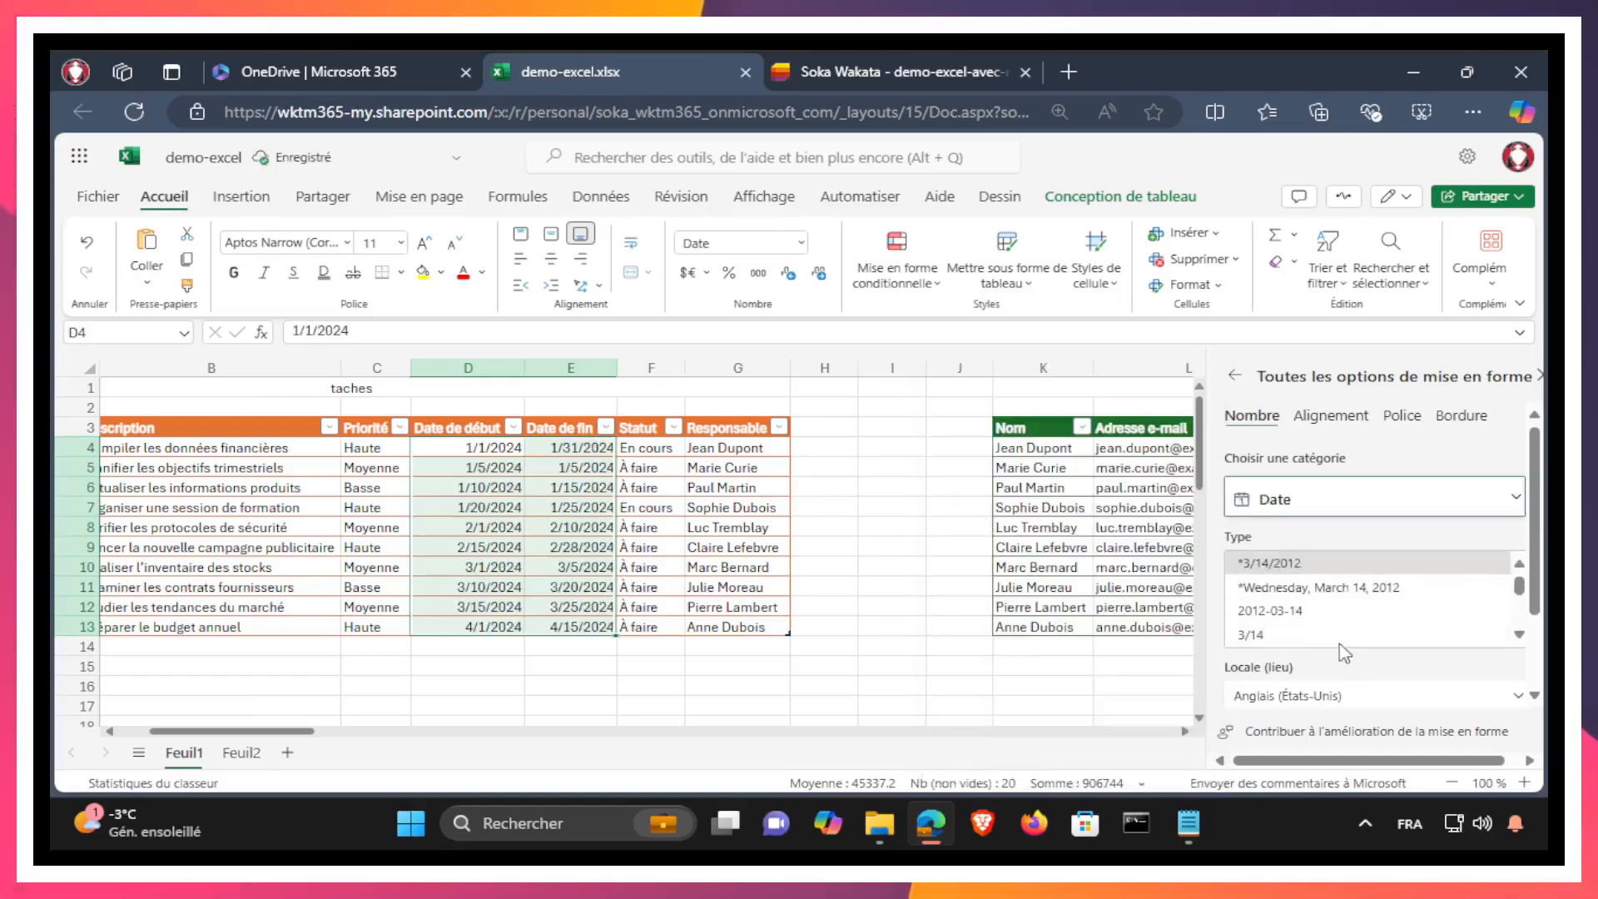
pyautogui.click(1298, 610)
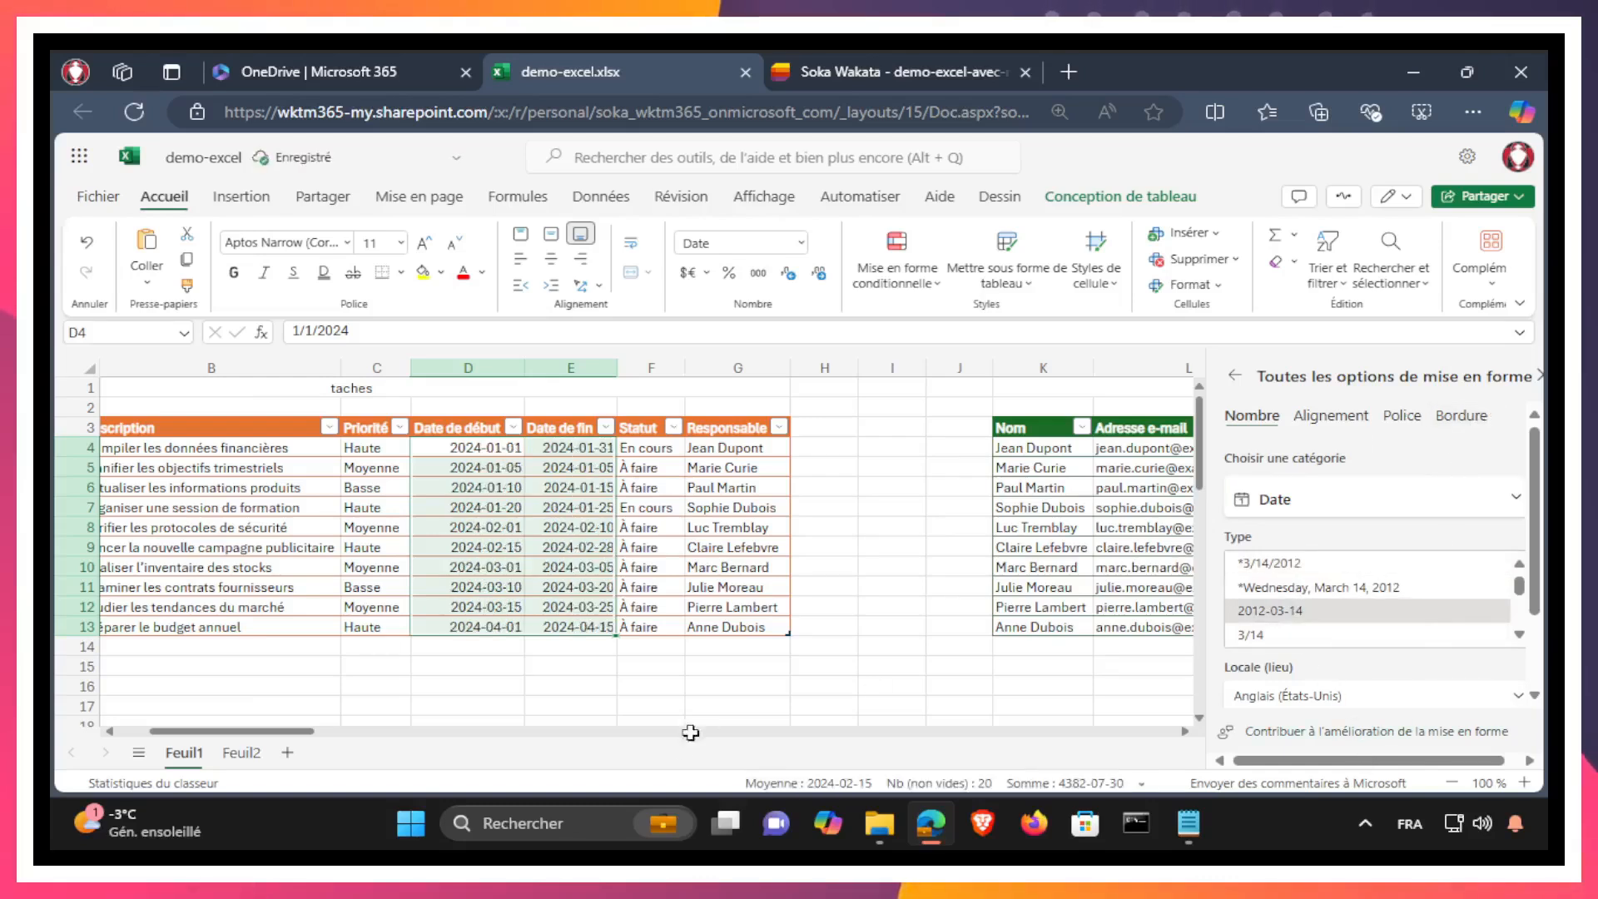
pyautogui.click(593, 687)
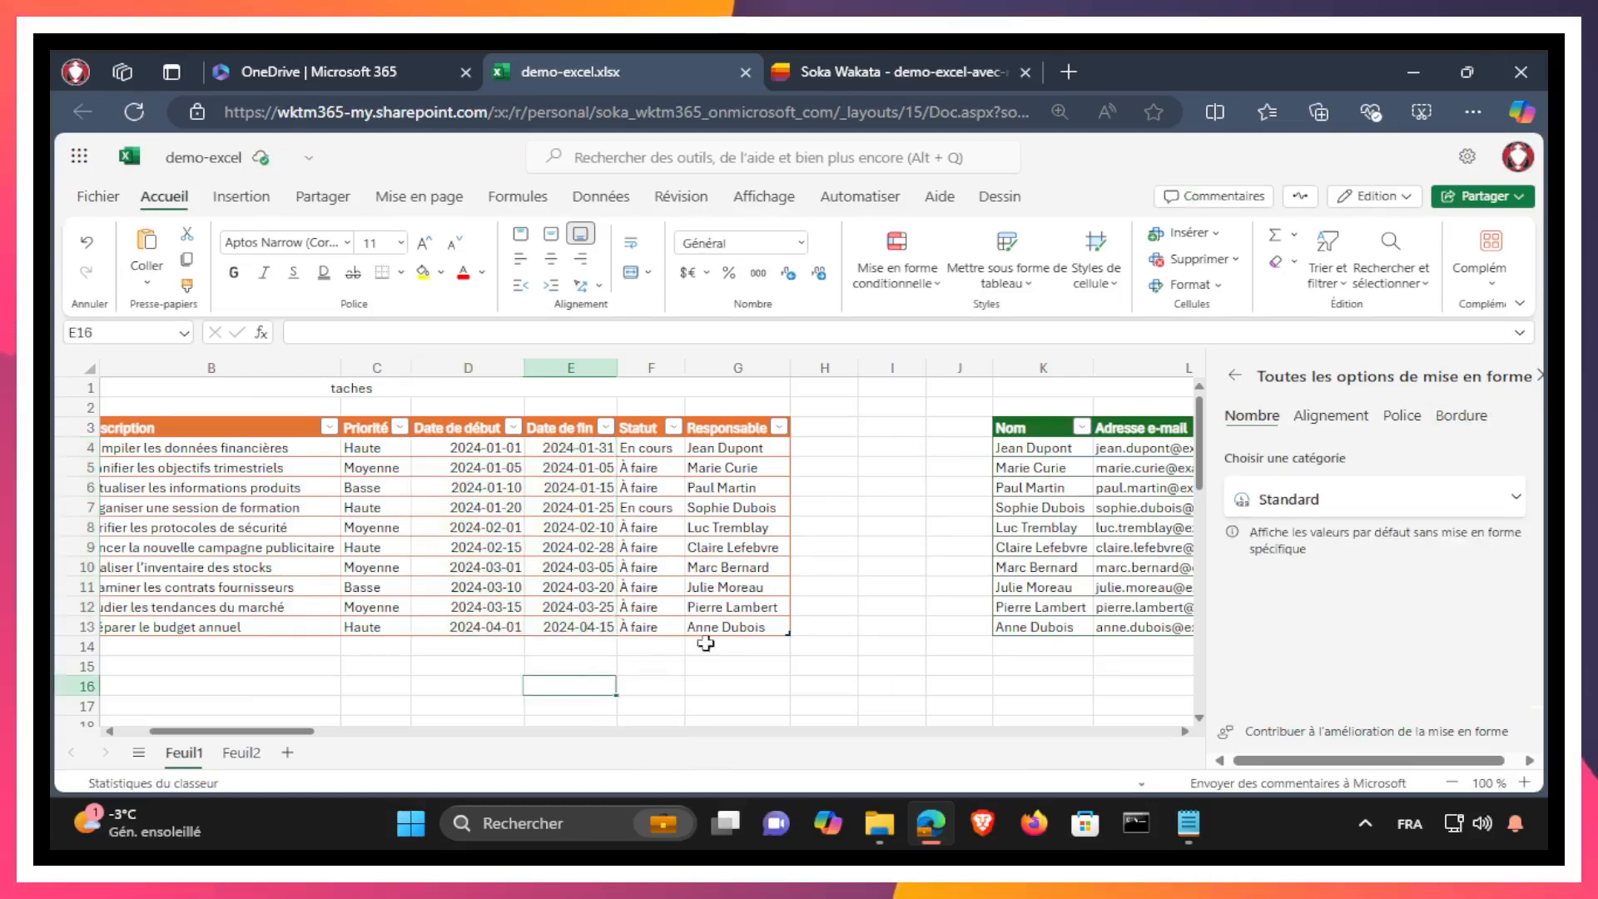
# Step: Open sheet Feuil2 and check the number format of the projets table's Date de début and Date de fin cells
pyautogui.moveTo(298, 735); pyautogui.dragTo(242, 749)
pyautogui.click(241, 752)
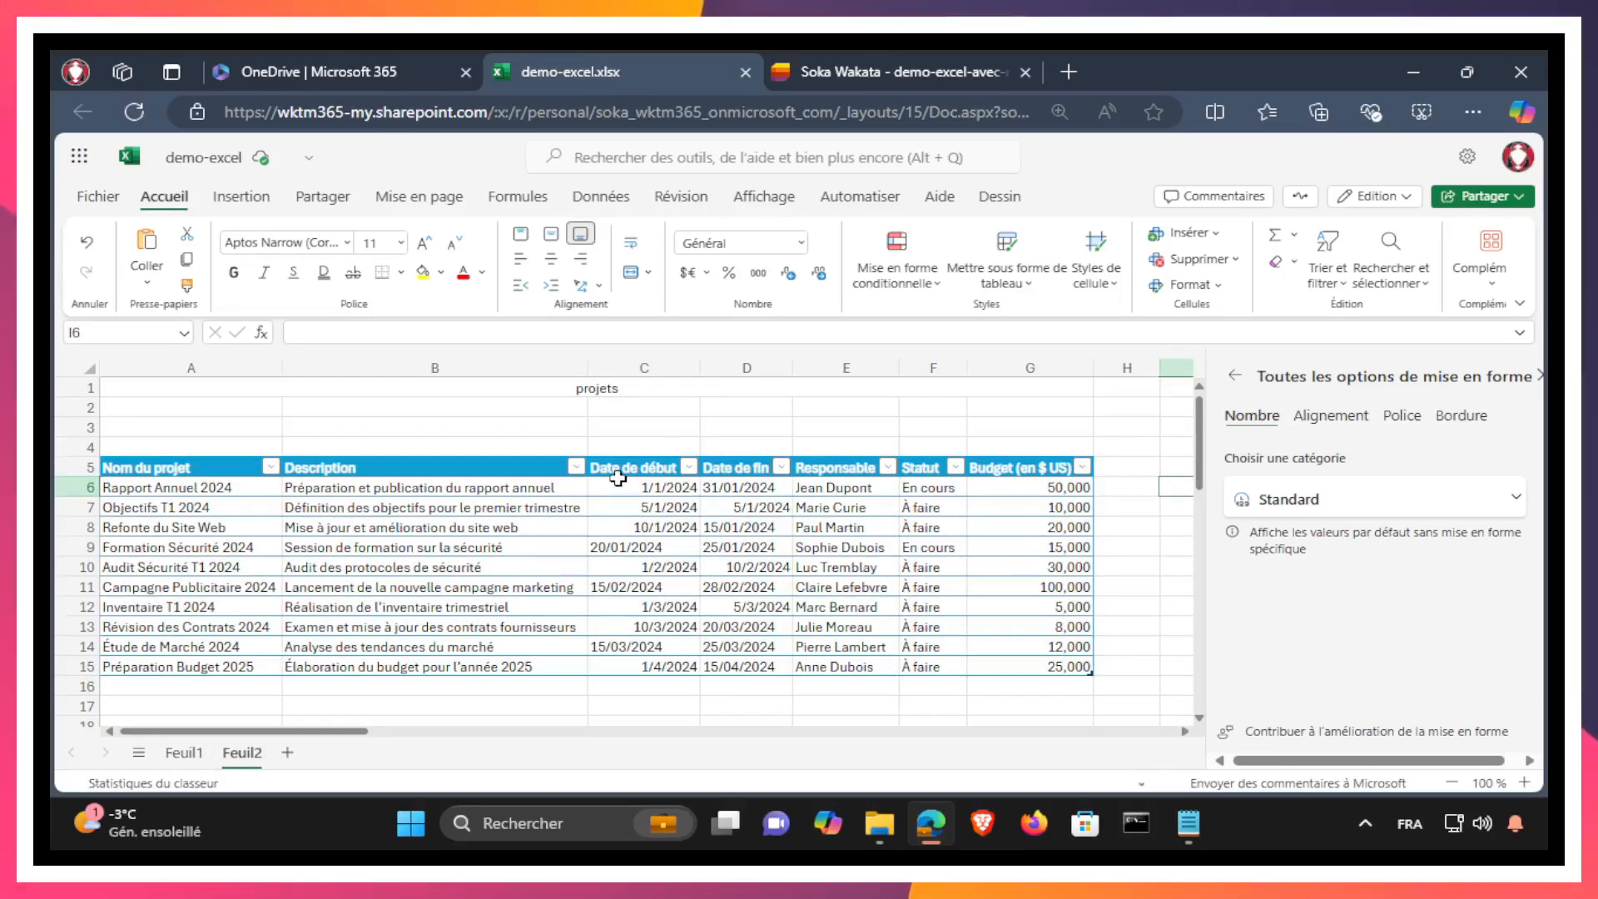
pyautogui.moveTo(618, 480); pyautogui.dragTo(704, 661)
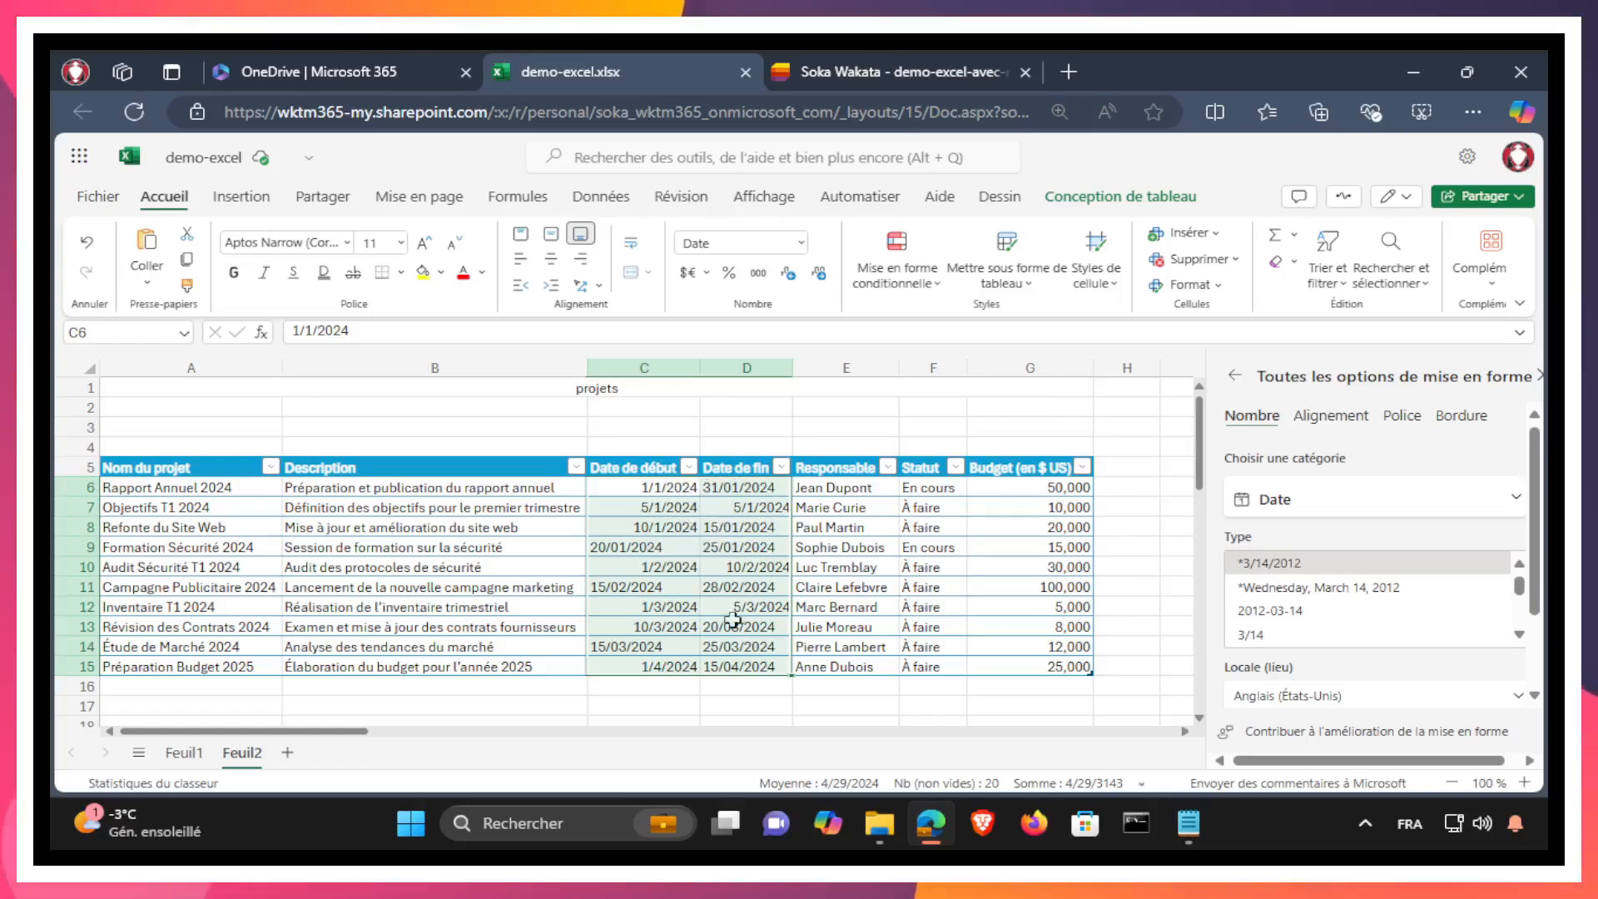
pyautogui.click(601, 704)
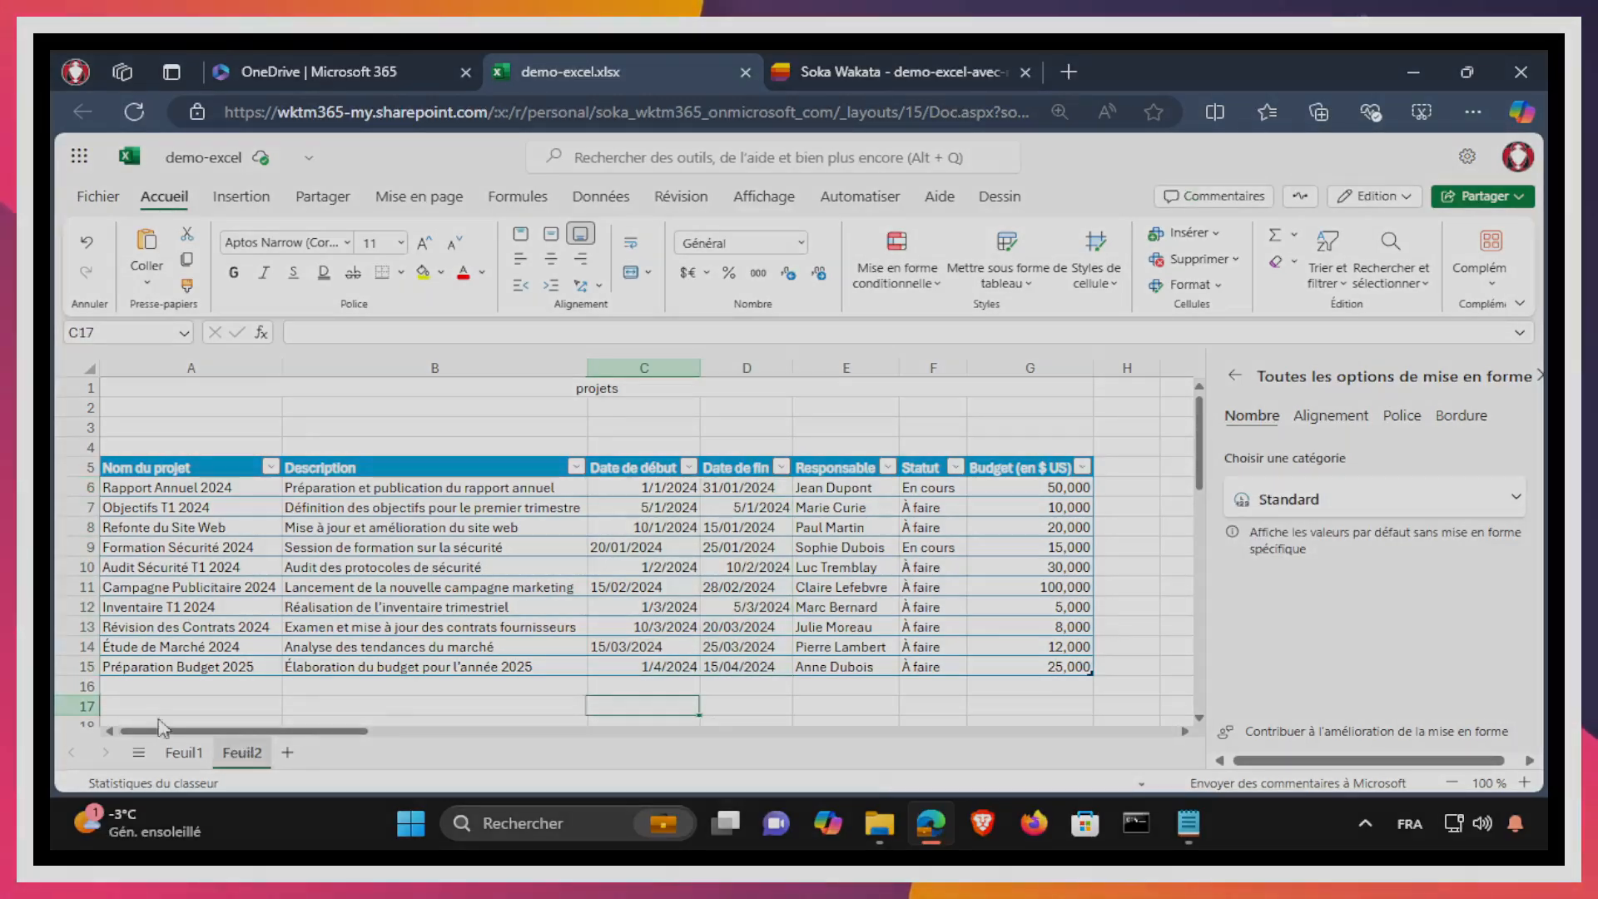